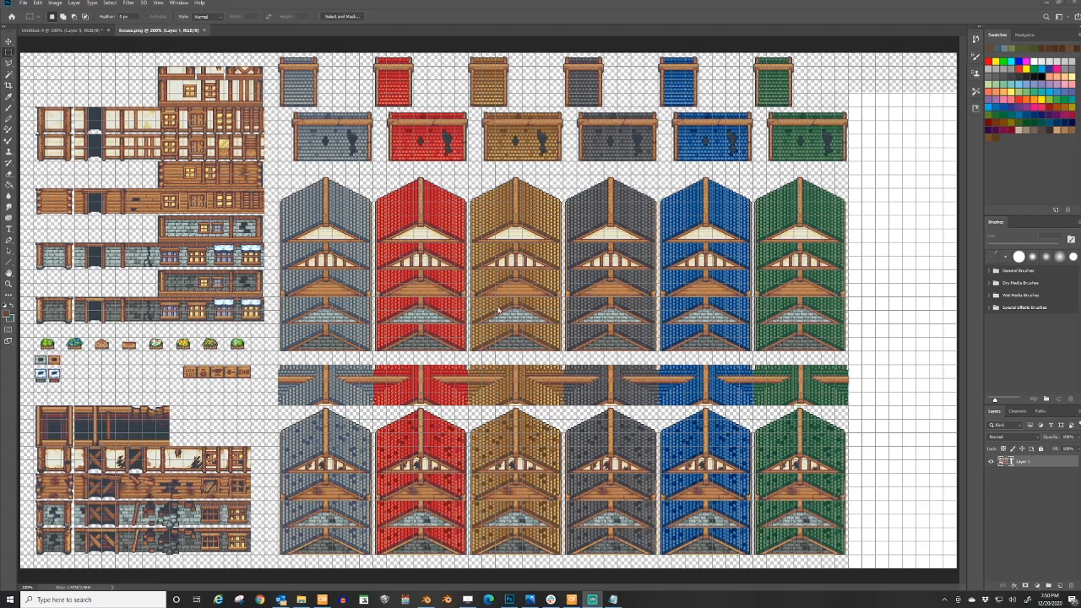
- Create a new blank document in pixels with the custom grey-blue background to hold the wall pieces
{"action": "left_click", "coordinate": [22, 3]}
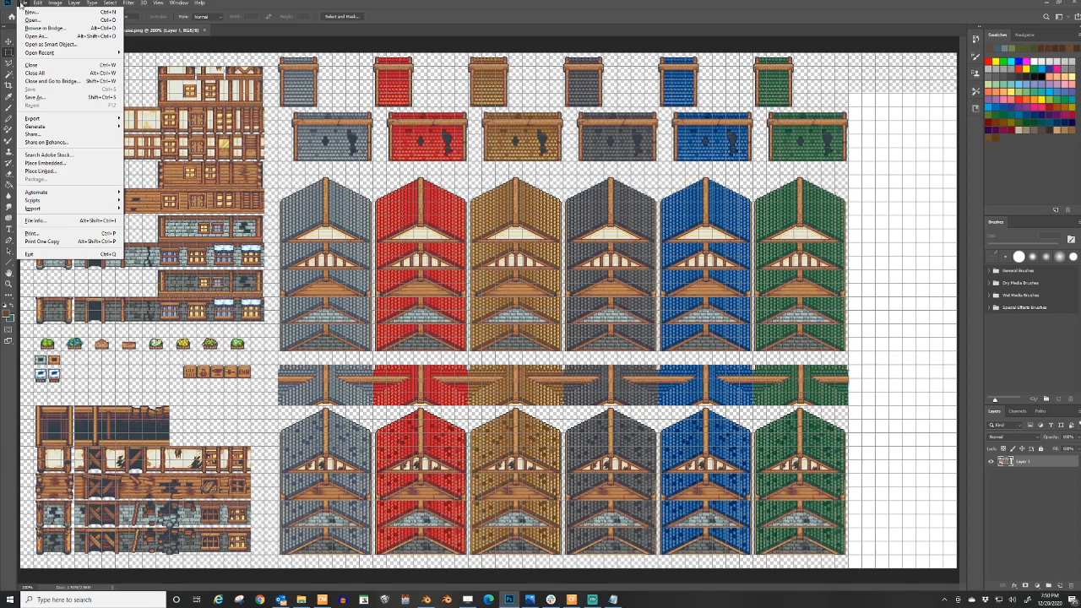
{"action": "left_click", "coordinate": [31, 12]}
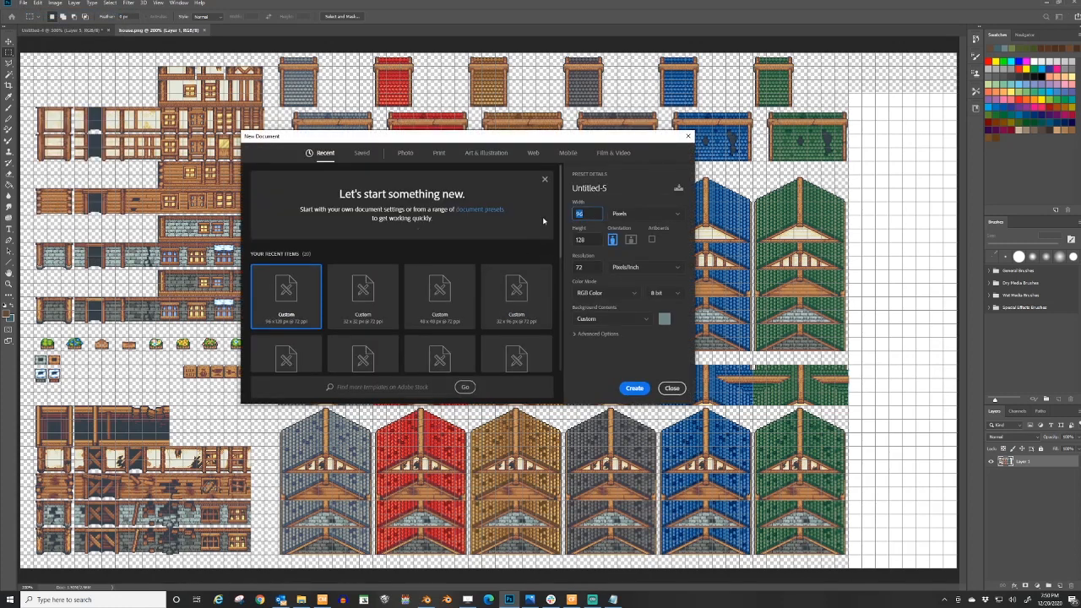
{"action": "key", "text": "Tab"}
{"action": "left_click", "coordinate": [635, 388]}
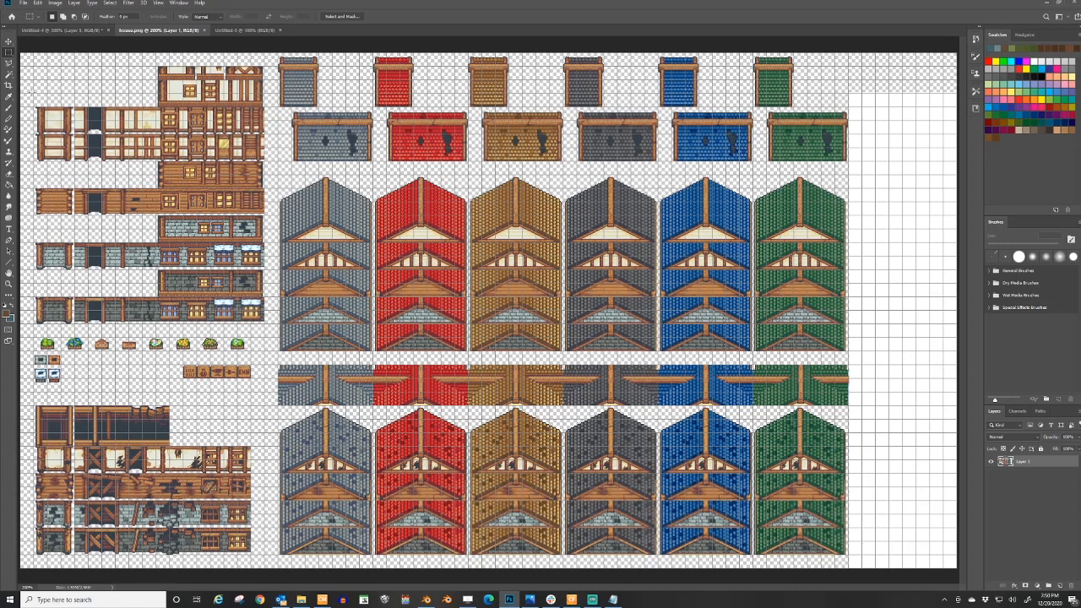
- Copy the two plaster-and-timber wall strips from the house tileset into the new document and place them in the canvas's upper-left corner
{"action": "left_click_drag", "start_coordinate": [28, 94], "coordinate": [159, 165]}
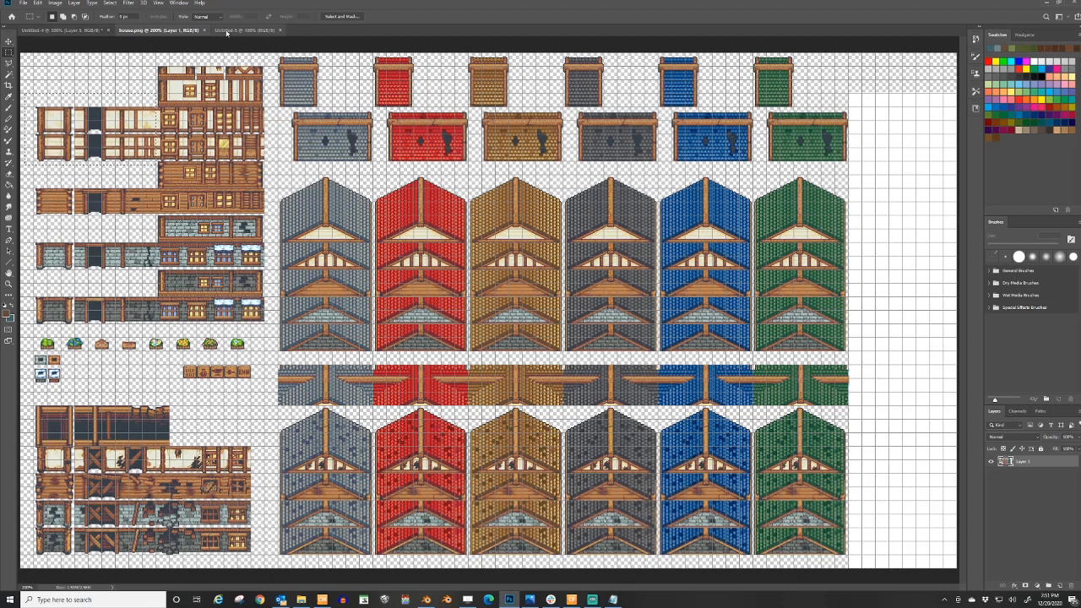
{"action": "left_click", "coordinate": [244, 30]}
{"action": "key", "text": "ctrl+v"}
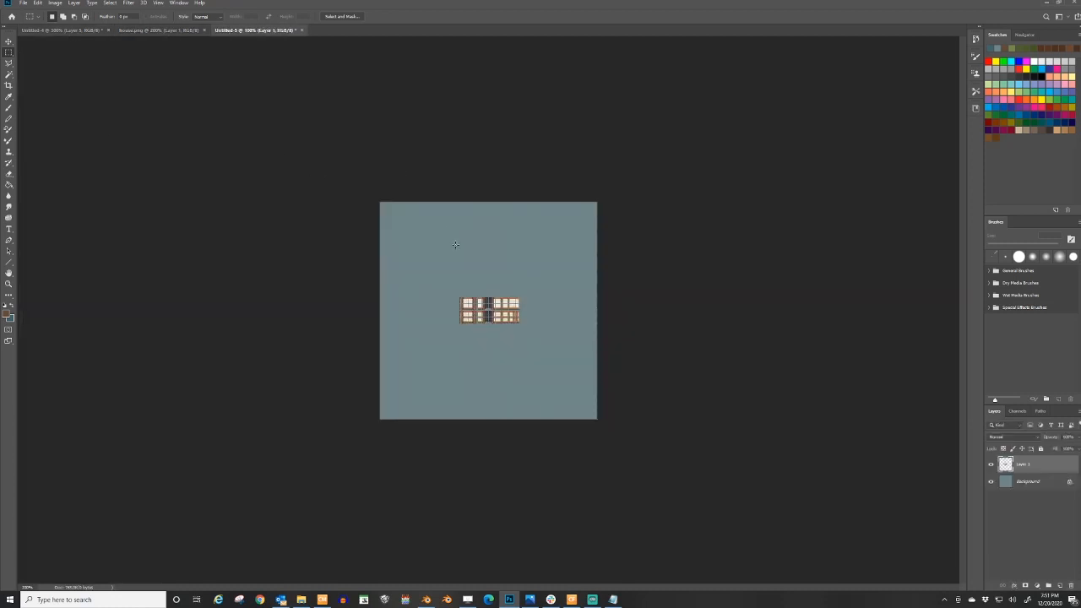
{"action": "scroll", "coordinate": [455, 245], "scroll_direction": "up", "scroll_amount": 2, "text": "alt"}
{"action": "scroll", "coordinate": [455, 245], "scroll_direction": "down", "scroll_amount": 1, "text": "alt"}
{"action": "left_click", "coordinate": [8, 41]}
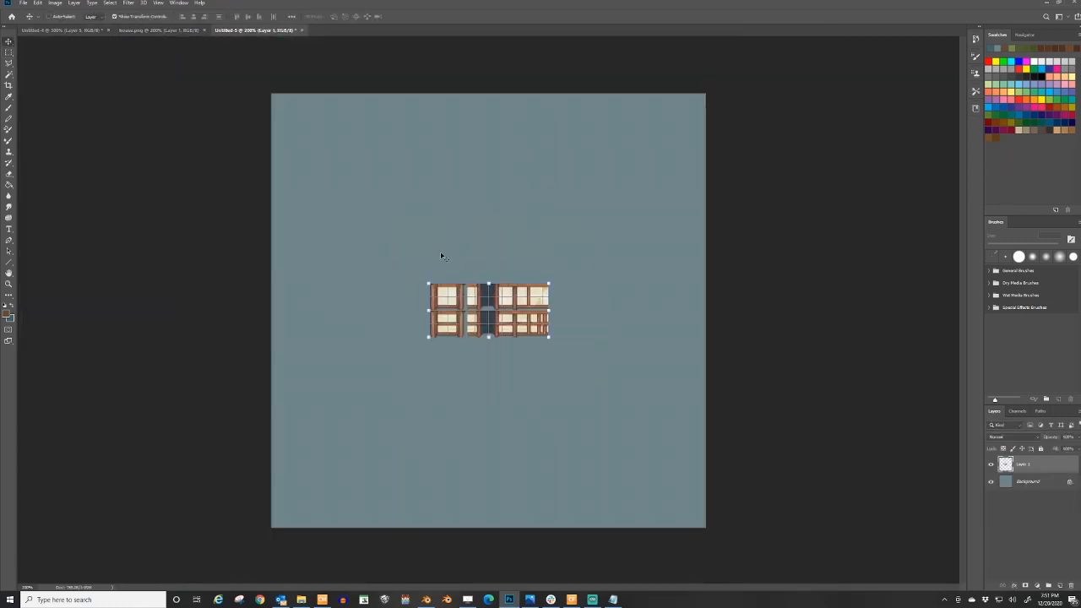
{"action": "left_click_drag", "start_coordinate": [491, 320], "coordinate": [354, 169]}
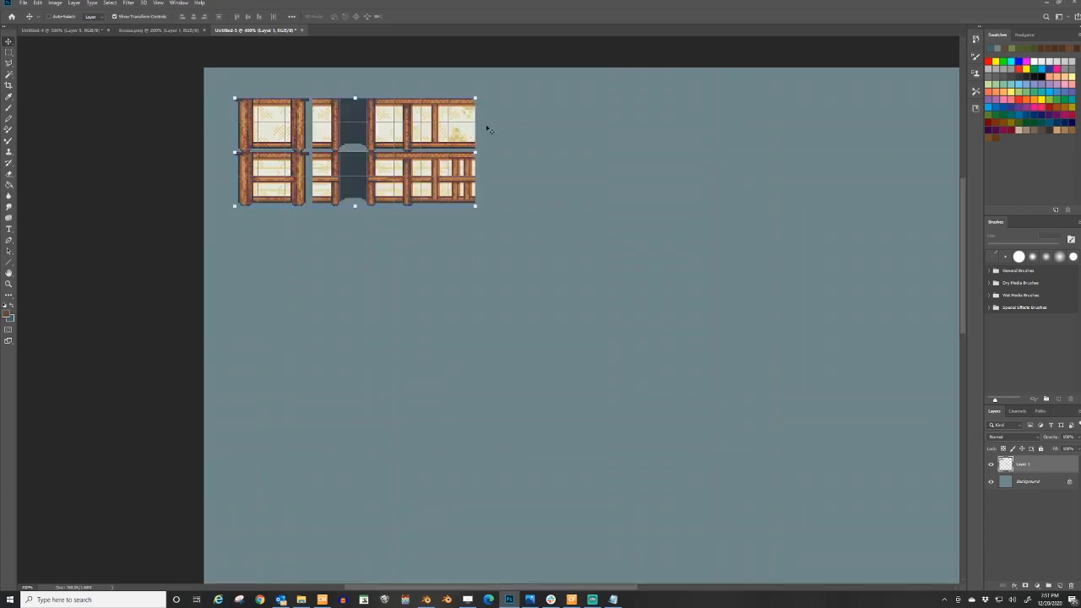
- Separate the lower wall strip from the upper one by moving it down, leaving a gap between them
{"action": "left_click", "coordinate": [8, 52]}
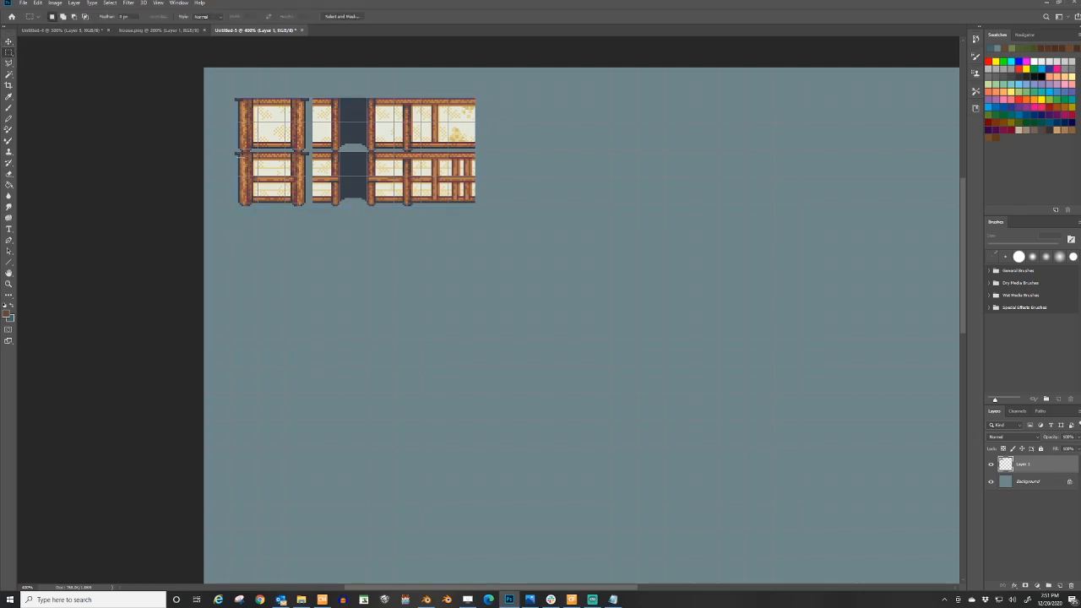
{"action": "left_click_drag", "start_coordinate": [233, 152], "coordinate": [530, 222]}
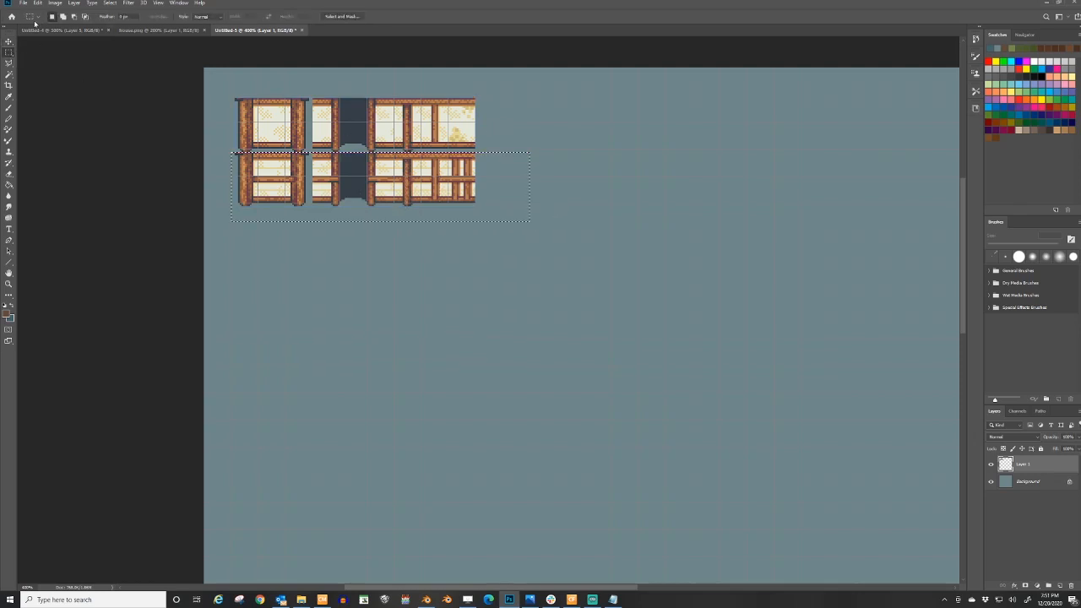
{"action": "left_click", "coordinate": [9, 41]}
{"action": "left_click_drag", "start_coordinate": [365, 181], "coordinate": [363, 236]}
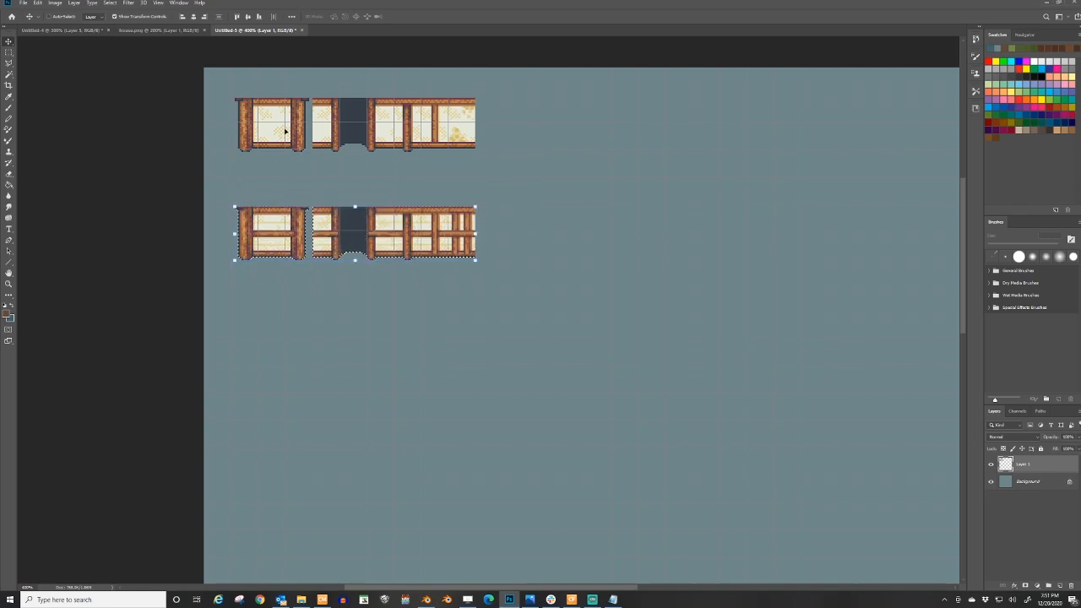
{"action": "scroll", "coordinate": [328, 184], "scroll_direction": "down", "scroll_amount": 1, "text": "alt"}
{"action": "scroll", "coordinate": [310, 209], "scroll_direction": "up", "scroll_amount": 1, "text": "alt"}
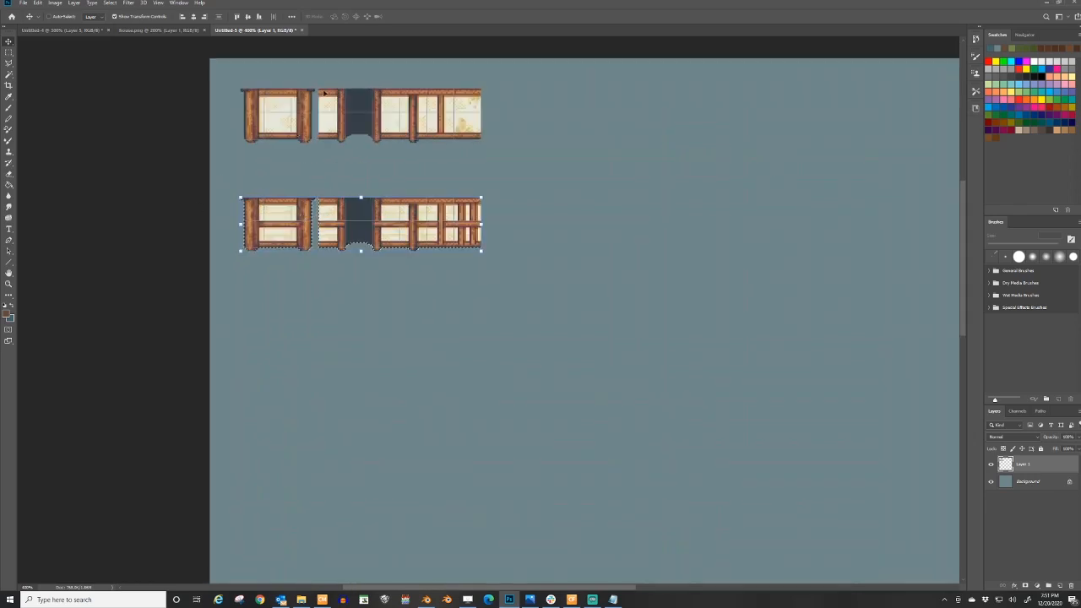
- Duplicate the lower wall strip without its left post and align the copy one tile to the right to lengthen the wall
{"action": "left_click", "coordinate": [9, 52]}
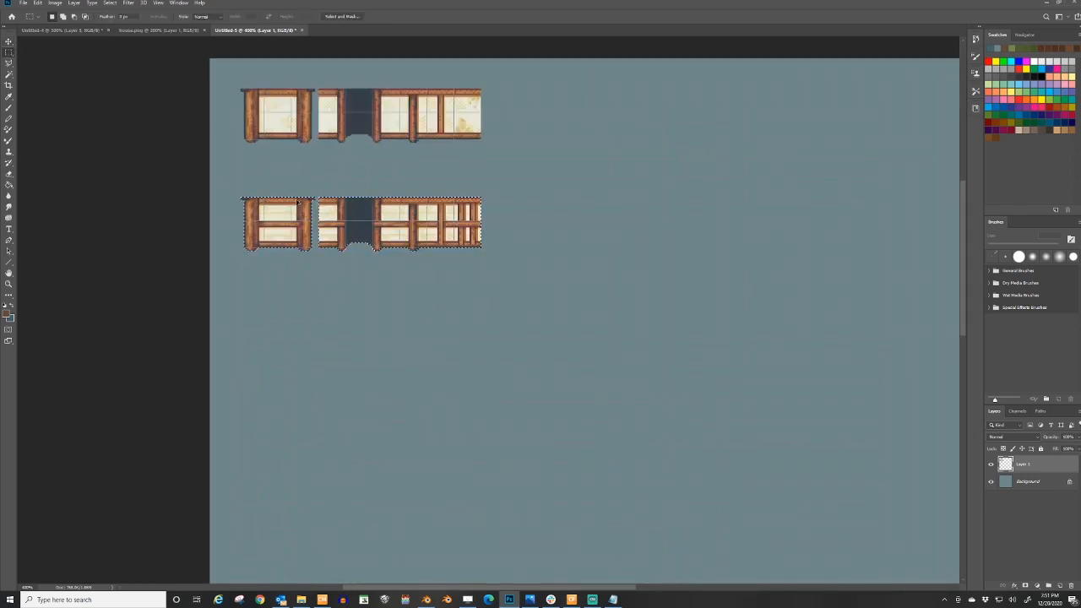
{"action": "left_click", "coordinate": [290, 187]}
{"action": "left_click_drag", "start_coordinate": [290, 187], "coordinate": [505, 266]}
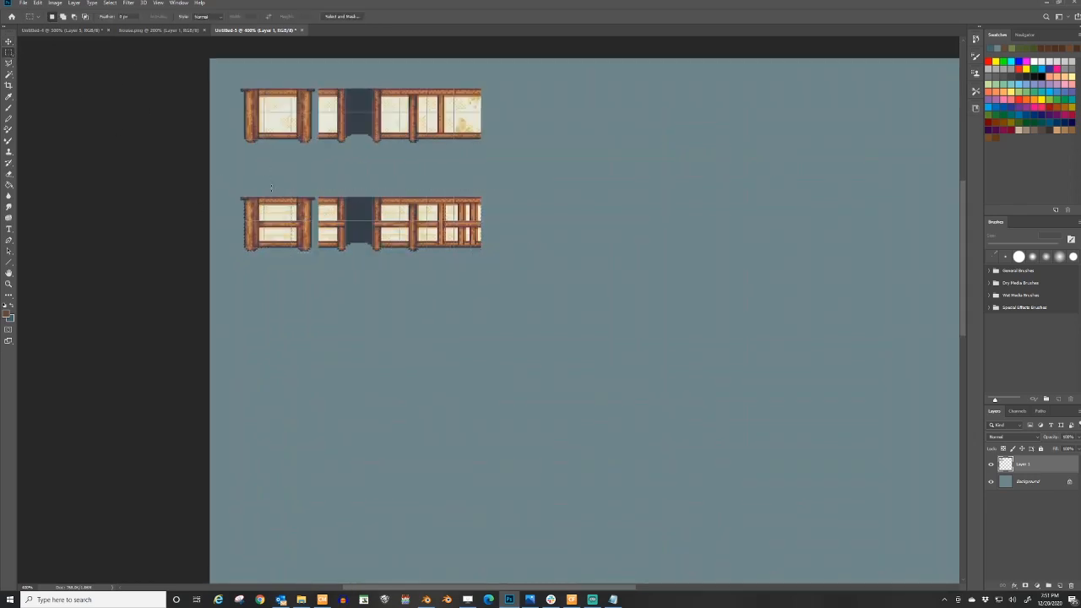
{"action": "left_click_drag", "start_coordinate": [263, 183], "coordinate": [505, 251]}
{"action": "key", "text": "ctrl+c"}
{"action": "key", "text": "ctrl+v"}
{"action": "left_click", "coordinate": [10, 42]}
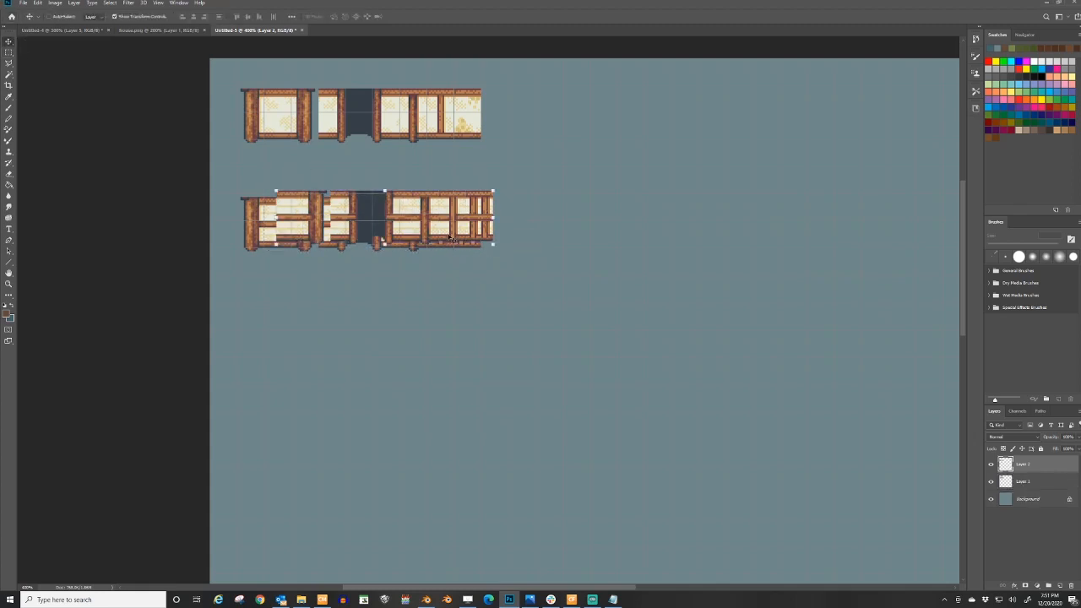
{"action": "left_click_drag", "start_coordinate": [434, 226], "coordinate": [397, 238]}
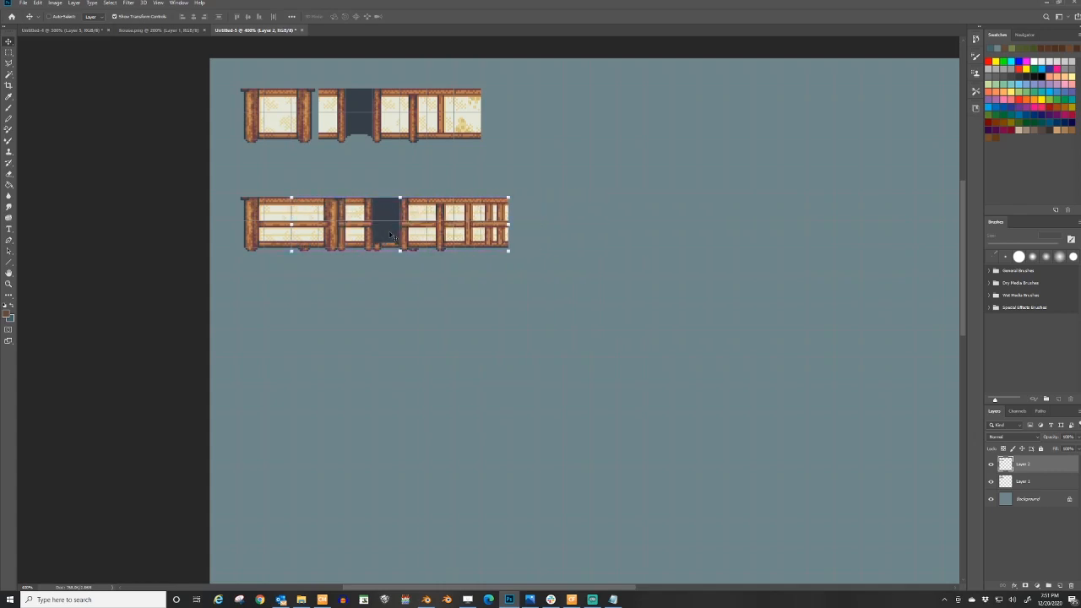
- Paste two more copies of the lower wall section, each offset one more tile to the right, to widen its first panel
{"action": "key", "text": "ctrl+v"}
{"action": "left_click_drag", "start_coordinate": [578, 342], "coordinate": [420, 243]}
{"action": "key", "text": "ctrl+v"}
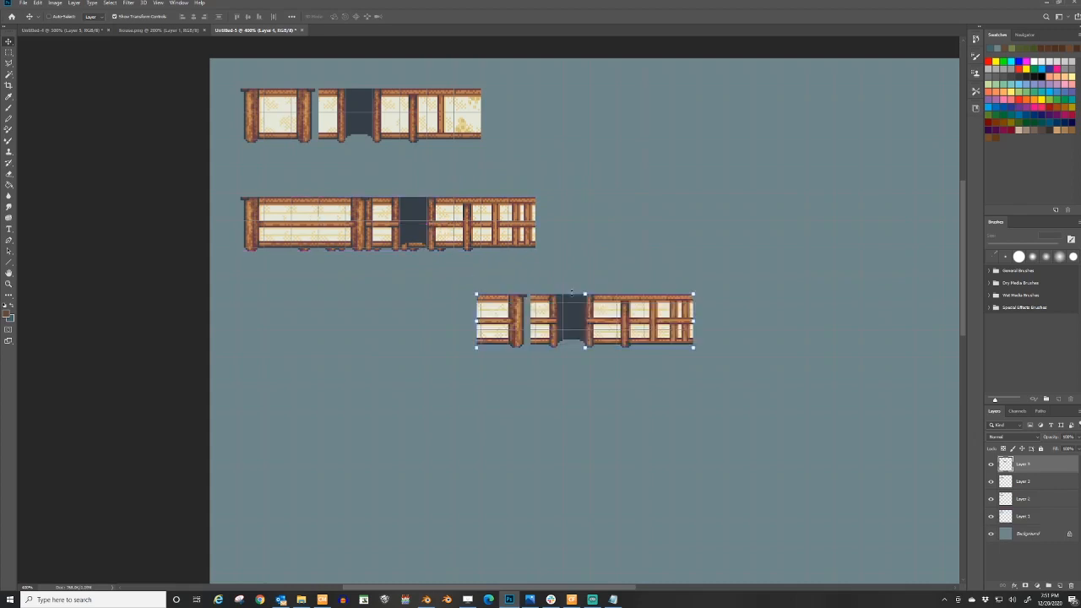
{"action": "left_click_drag", "start_coordinate": [577, 313], "coordinate": [420, 200]}
{"action": "scroll", "coordinate": [320, 135], "scroll_direction": "up", "scroll_amount": 3}
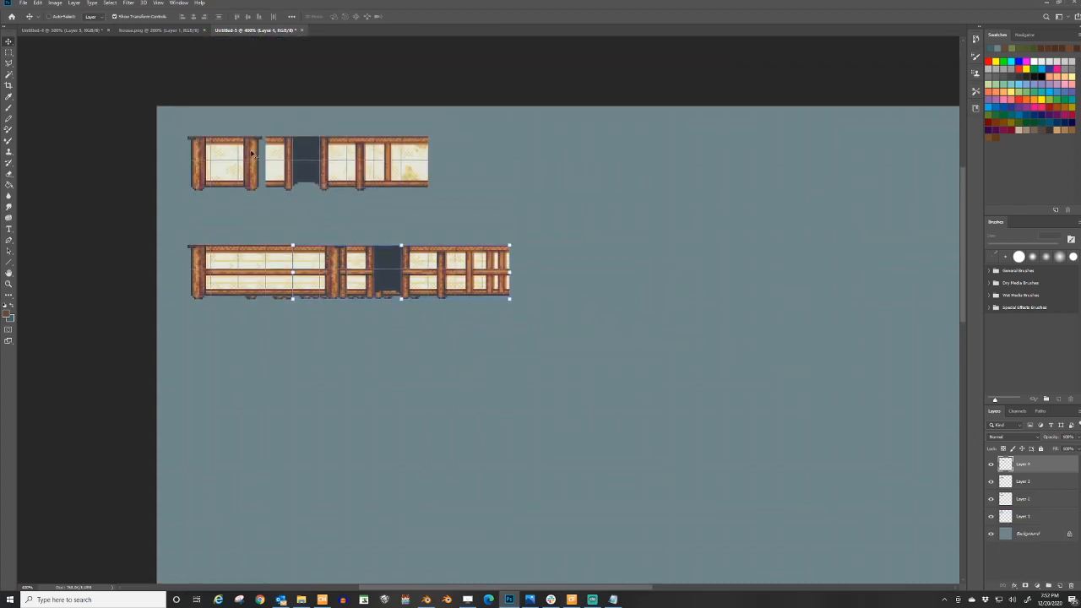
{"action": "left_click", "coordinate": [8, 53]}
{"action": "left_click_drag", "start_coordinate": [237, 124], "coordinate": [477, 211]}
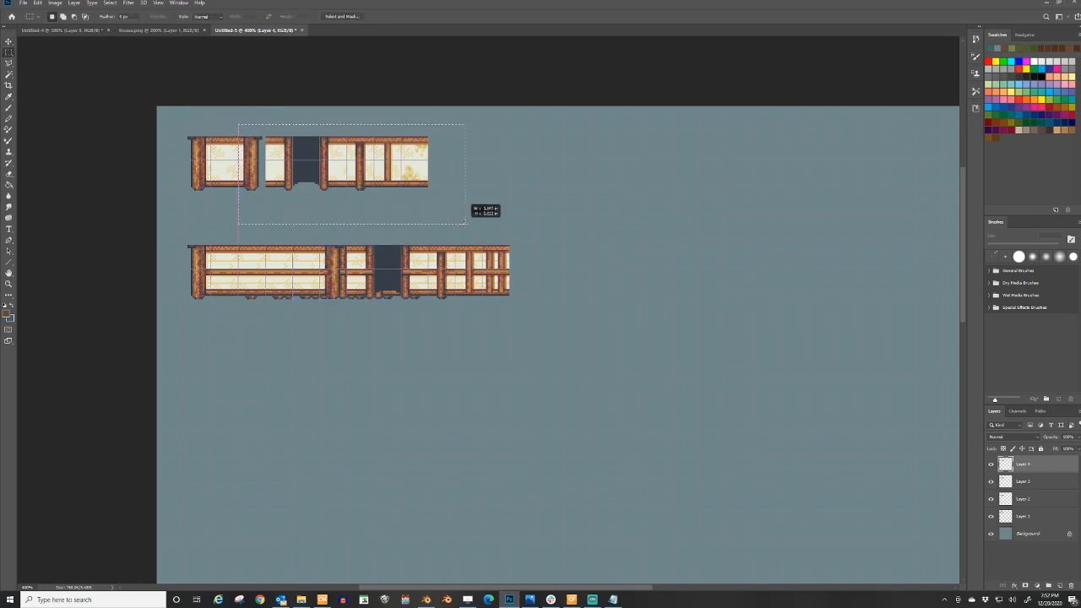
{"action": "key", "text": "v"}
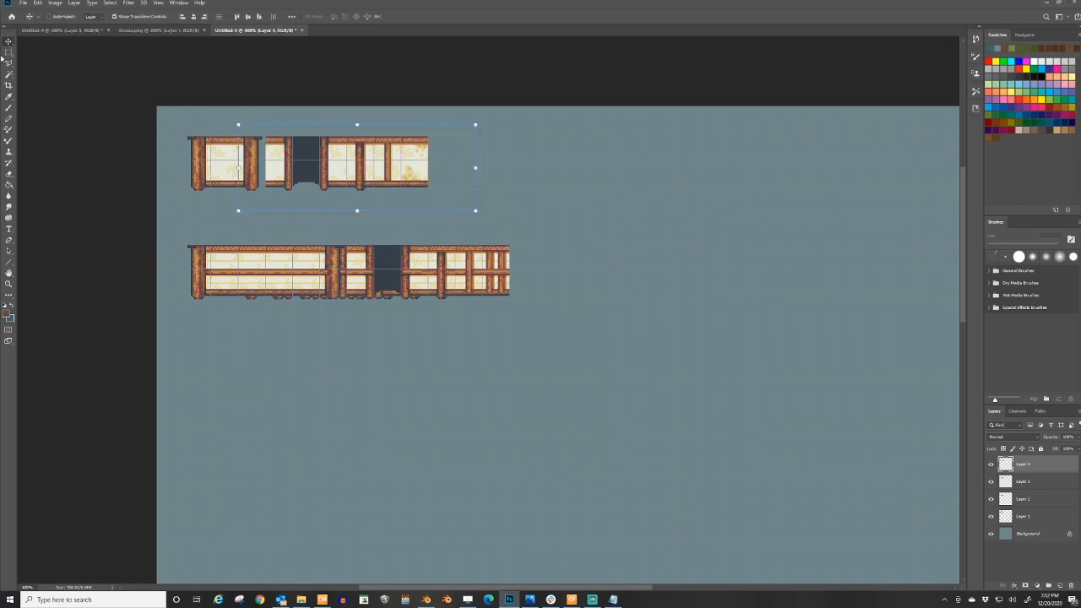
- Duplicate the upper wall strip from Layer 1 without its left post and offset the copy one tile to the right
{"action": "left_click", "coordinate": [8, 53]}
{"action": "left_click_drag", "start_coordinate": [211, 124], "coordinate": [518, 192]}
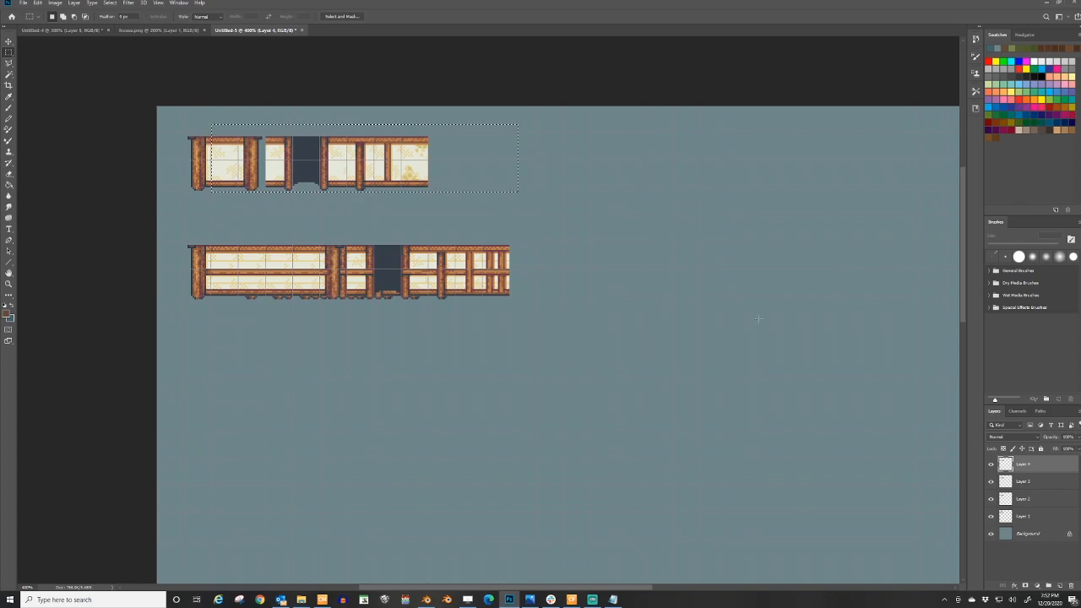
{"action": "left_click", "coordinate": [1034, 517]}
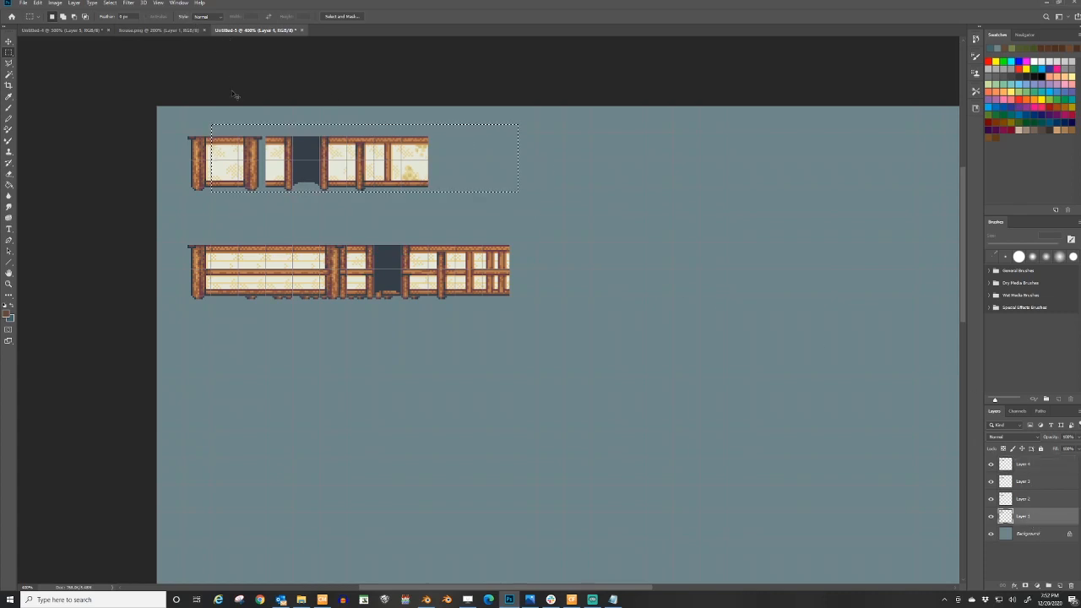
{"action": "key", "text": "ctrl+c"}
{"action": "key", "text": "ctrl+v"}
{"action": "left_click", "coordinate": [8, 42]}
{"action": "mouse_move", "coordinate": [346, 167]}
{"action": "left_mouse_down"}
{"action": "mouse_move", "coordinate": [325, 170]}
{"action": "mouse_move", "coordinate": [339, 167]}
{"action": "left_mouse_up"}
- Add two more offset copies of the upper wall section so it matches the lower wall's length
{"action": "key", "text": "ctrl+v"}
{"action": "left_click_drag", "start_coordinate": [527, 329], "coordinate": [342, 161], "text": "ctrl"}
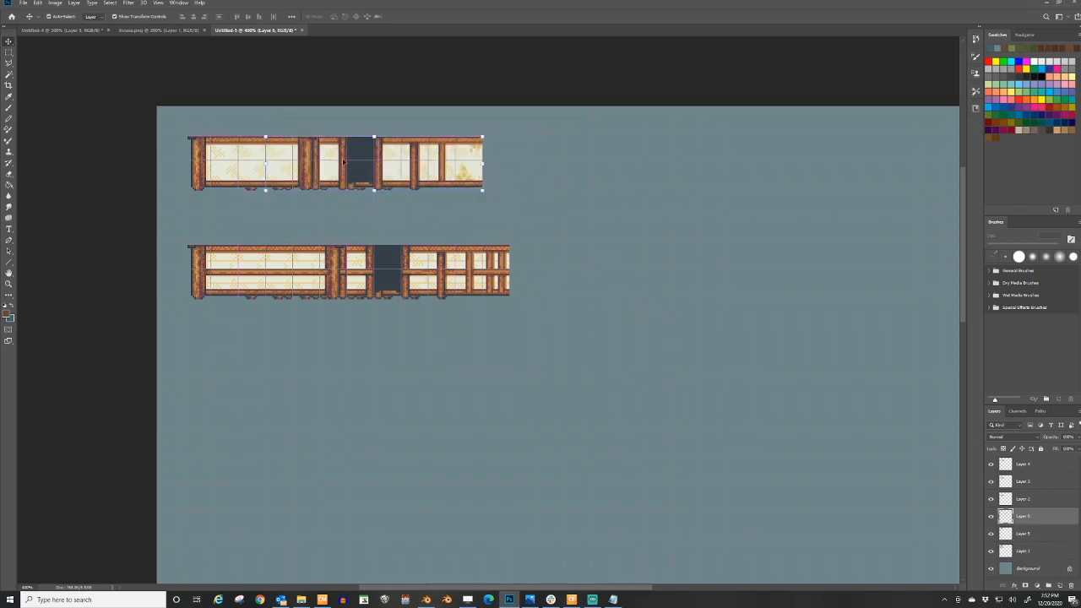
{"action": "key", "text": "ctrl+v"}
{"action": "left_click_drag", "start_coordinate": [536, 350], "coordinate": [379, 167]}
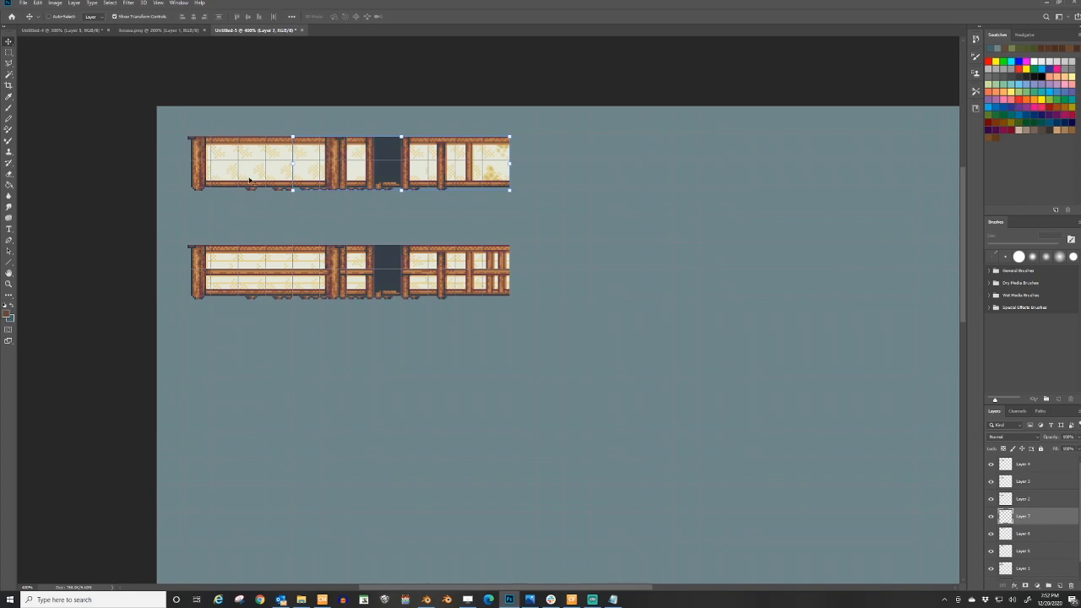
- Delete the grey-blue background layer to leave only the wall pieces on transparency
{"action": "left_click", "coordinate": [9, 52]}
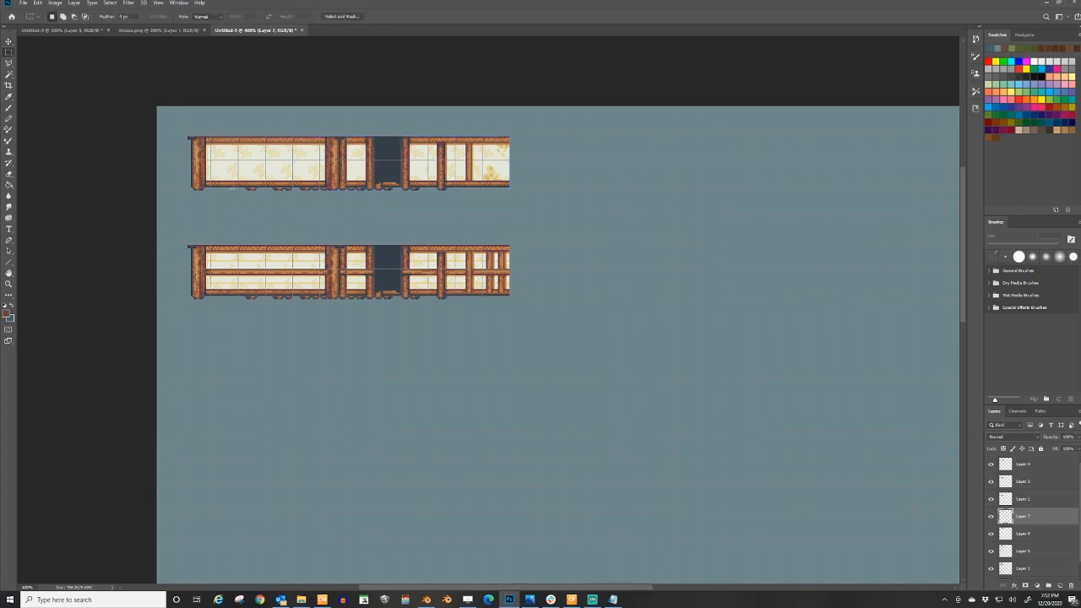
{"action": "mouse_move", "coordinate": [233, 187]}
{"action": "left_mouse_down"}
{"action": "mouse_move", "coordinate": [305, 195]}
{"action": "mouse_move", "coordinate": [304, 212]}
{"action": "left_mouse_up"}
{"action": "left_click", "coordinate": [1023, 571]}
{"action": "key", "text": "Delete"}
{"action": "key", "text": "ctrl+z"}
{"action": "key", "text": "ctrl+z"}
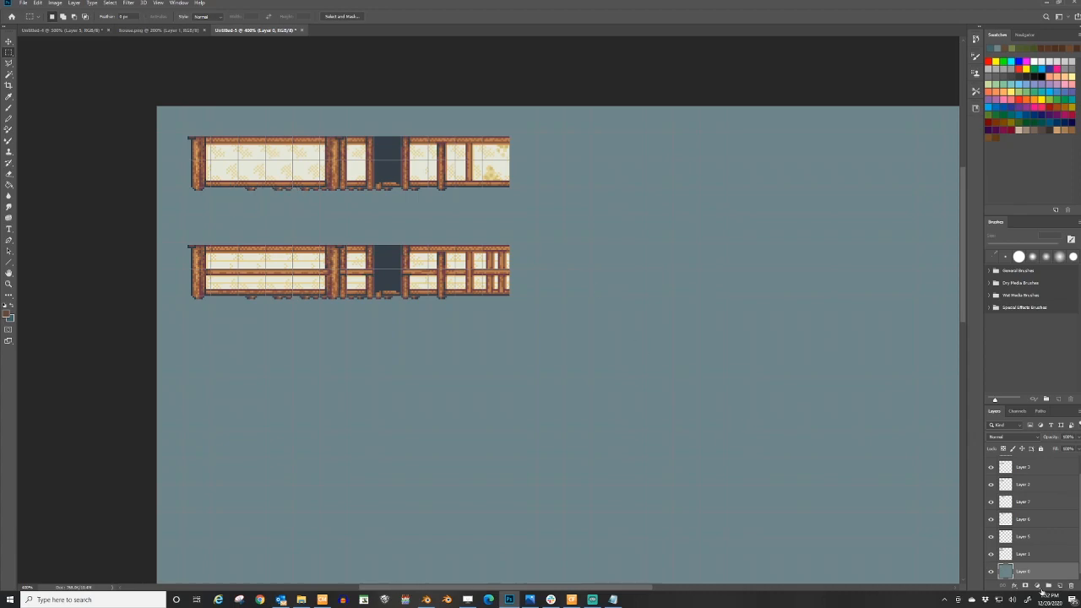
{"action": "key", "text": "Delete"}
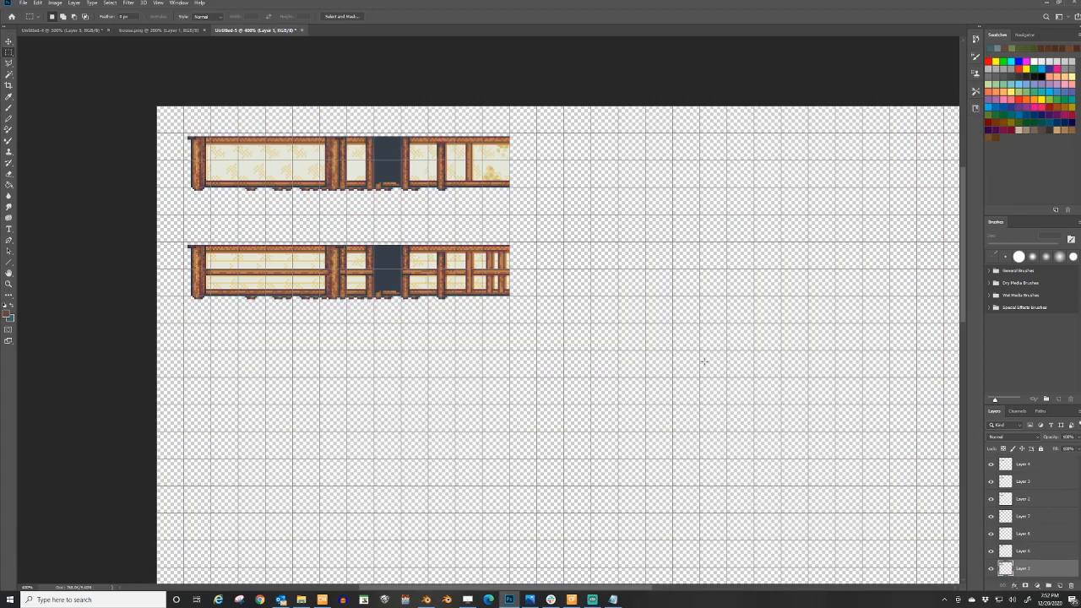
- Erase the first stray post foot beneath the upper wall and merge all visible layers into one
{"action": "scroll", "coordinate": [242, 167], "scroll_direction": "up", "scroll_amount": 3, "text": "alt"}
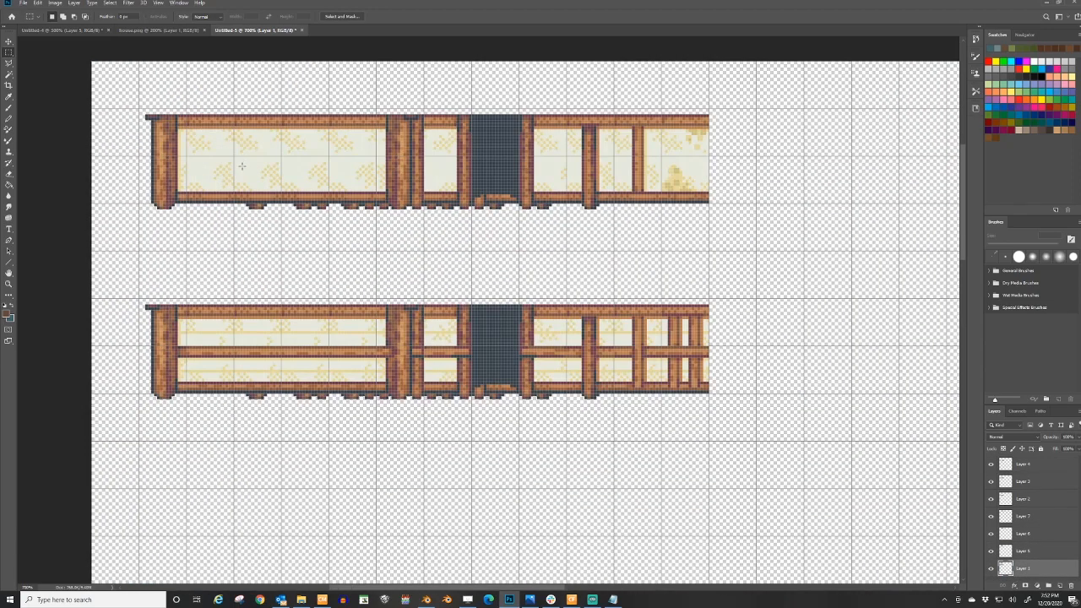
{"action": "left_click_drag", "start_coordinate": [240, 211], "coordinate": [391, 212]}
{"action": "right_click", "coordinate": [1062, 515]}
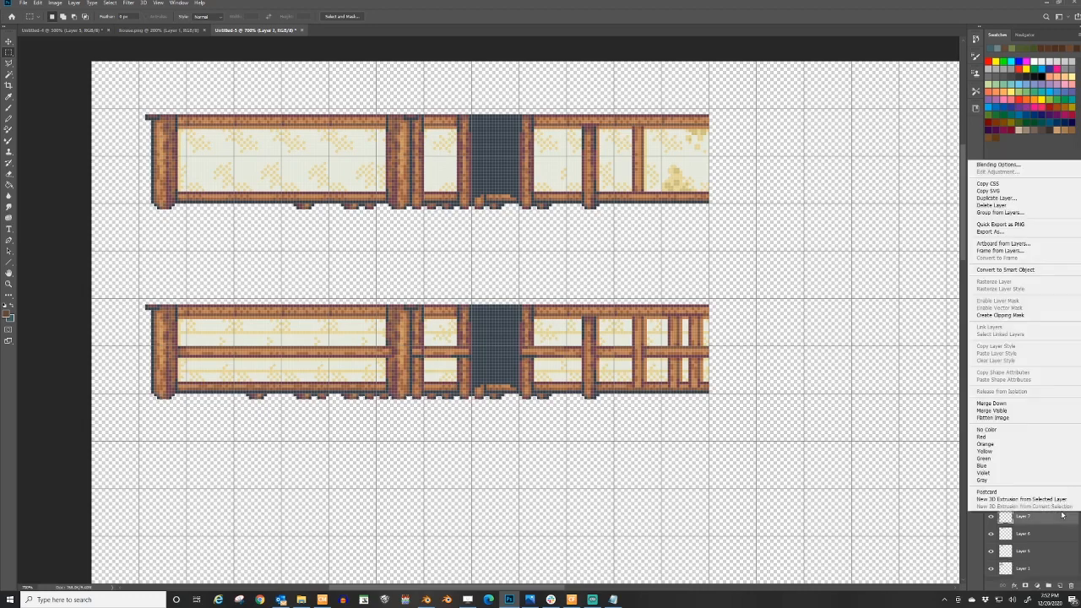
{"action": "left_click", "coordinate": [1004, 410]}
- Erase the remaining leftover post feet along the underside of the upper wall, keeping the real posts' feet
{"action": "mouse_move", "coordinate": [321, 219]}
{"action": "left_mouse_down"}
{"action": "mouse_move", "coordinate": [410, 235]}
{"action": "mouse_move", "coordinate": [380, 234]}
{"action": "mouse_move", "coordinate": [524, 231]}
{"action": "mouse_move", "coordinate": [462, 231]}
{"action": "mouse_move", "coordinate": [481, 211]}
{"action": "mouse_move", "coordinate": [510, 226]}
{"action": "mouse_move", "coordinate": [567, 214]}
{"action": "left_mouse_up"}
{"action": "key", "text": "Delete"}
{"action": "key", "text": "ctrl+d"}
{"action": "key", "text": "Delete"}
{"action": "key", "text": "ctrl+d"}
{"action": "key", "text": "Delete"}
{"action": "key", "text": "ctrl+d"}
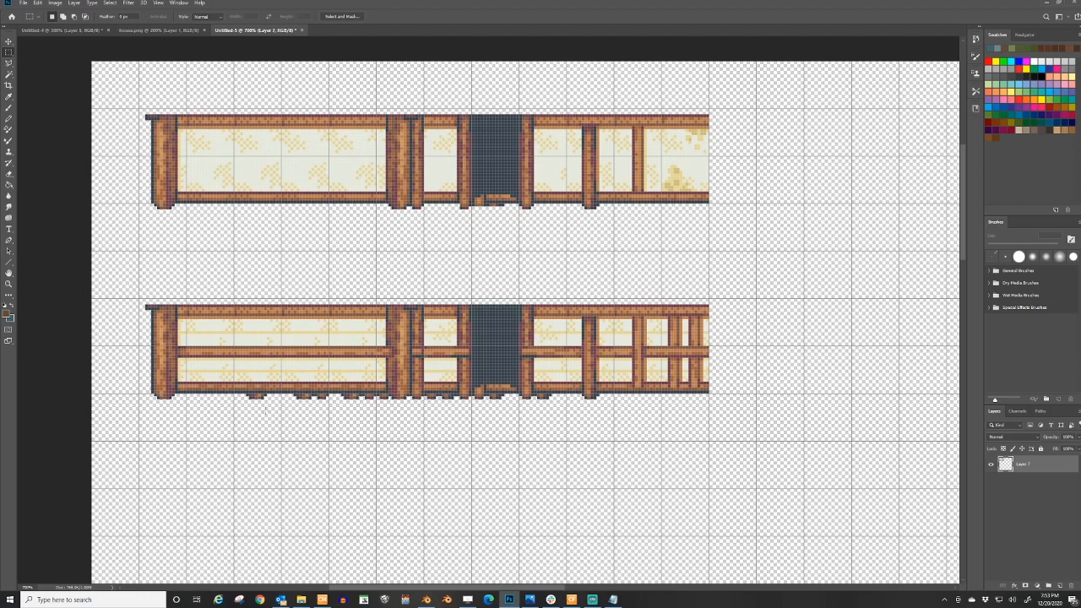
- Erase the leftover post feet along the underside of the lower wall and select the remnant at its doorway base
{"action": "left_click_drag", "start_coordinate": [226, 394], "coordinate": [387, 439]}
{"action": "key", "text": "Delete"}
{"action": "key", "text": "ctrl+d"}
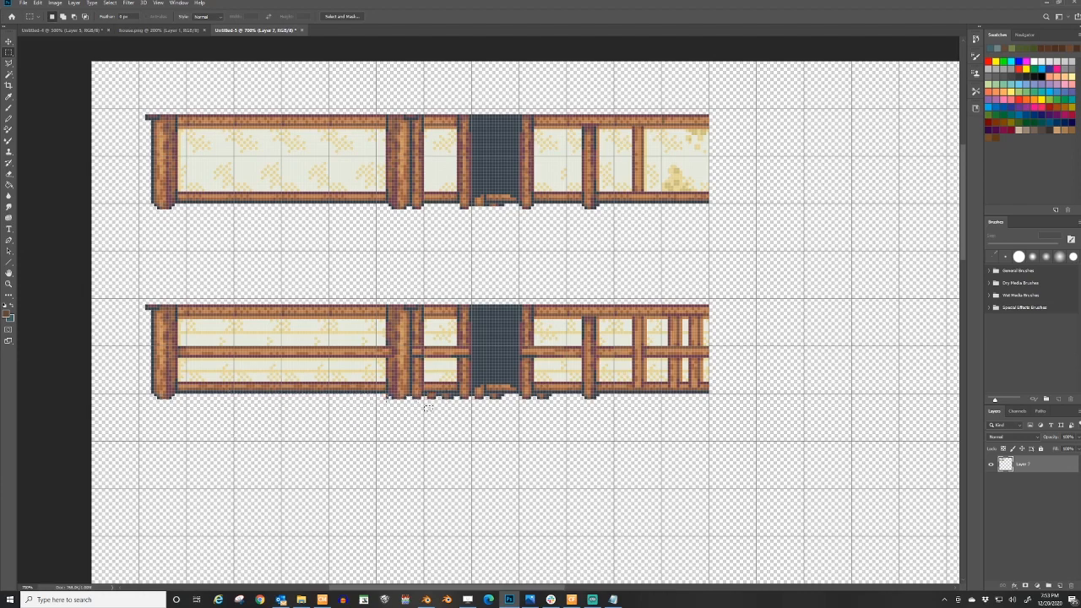
{"action": "left_click_drag", "start_coordinate": [390, 401], "coordinate": [505, 407]}
{"action": "key", "text": "Delete"}
{"action": "key", "text": "ctrl+d"}
{"action": "key", "text": "Delete"}
{"action": "key", "text": "ctrl+d"}
{"action": "key", "text": "Delete"}
{"action": "left_click_drag", "start_coordinate": [472, 375], "coordinate": [512, 388]}
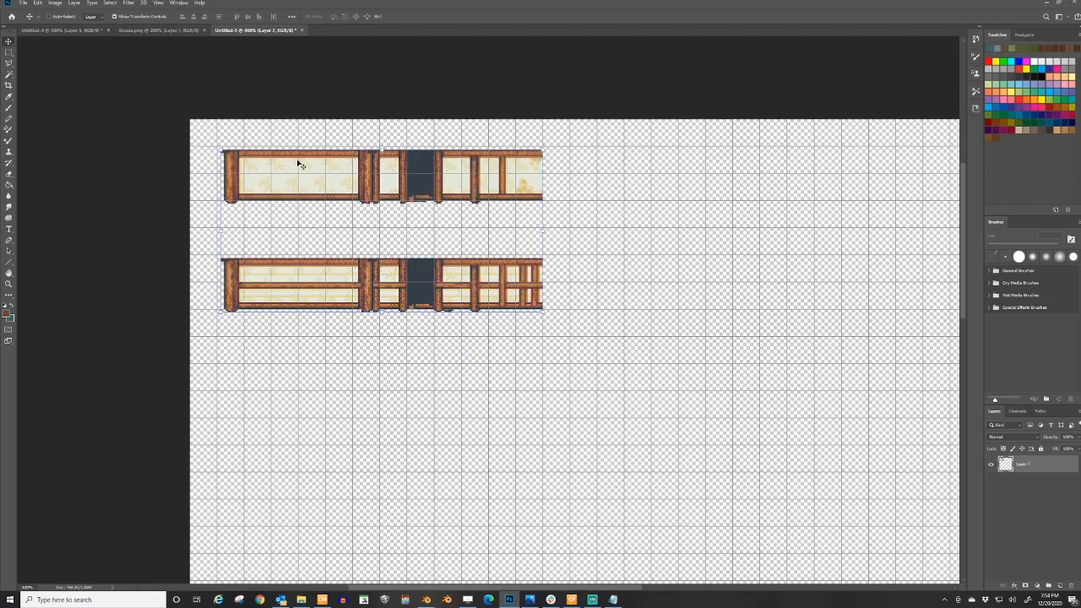
- Move both walls down and stack a copy of the upper wall's top portion one tile higher to make it taller
{"action": "left_click_drag", "start_coordinate": [297, 163], "coordinate": [304, 244]}
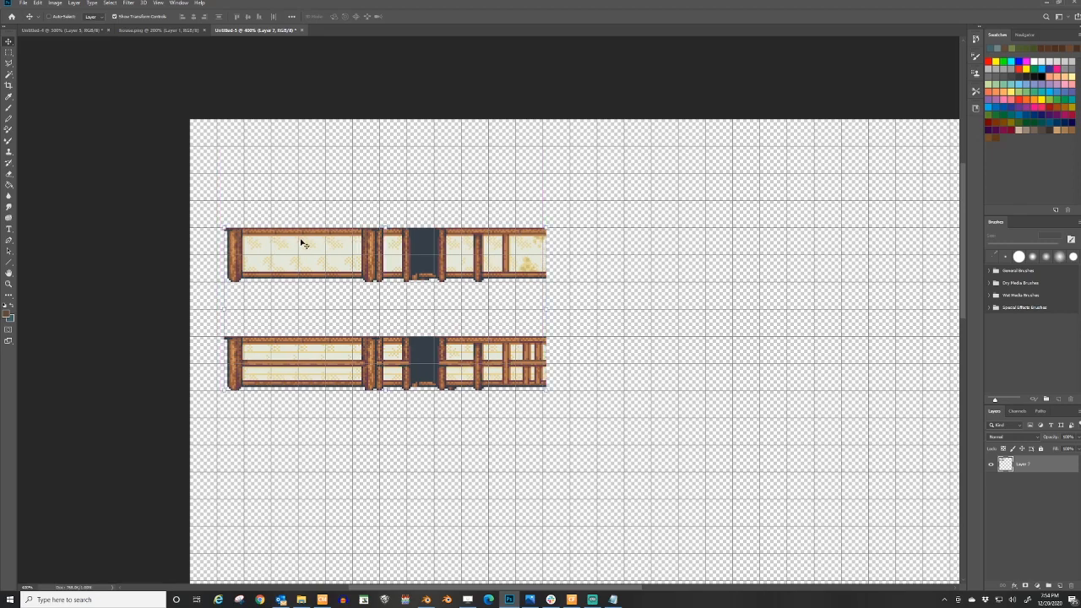
{"action": "left_click", "coordinate": [8, 53]}
{"action": "left_click_drag", "start_coordinate": [204, 190], "coordinate": [573, 270]}
{"action": "key", "text": "ctrl+c"}
{"action": "key", "text": "ctrl+v"}
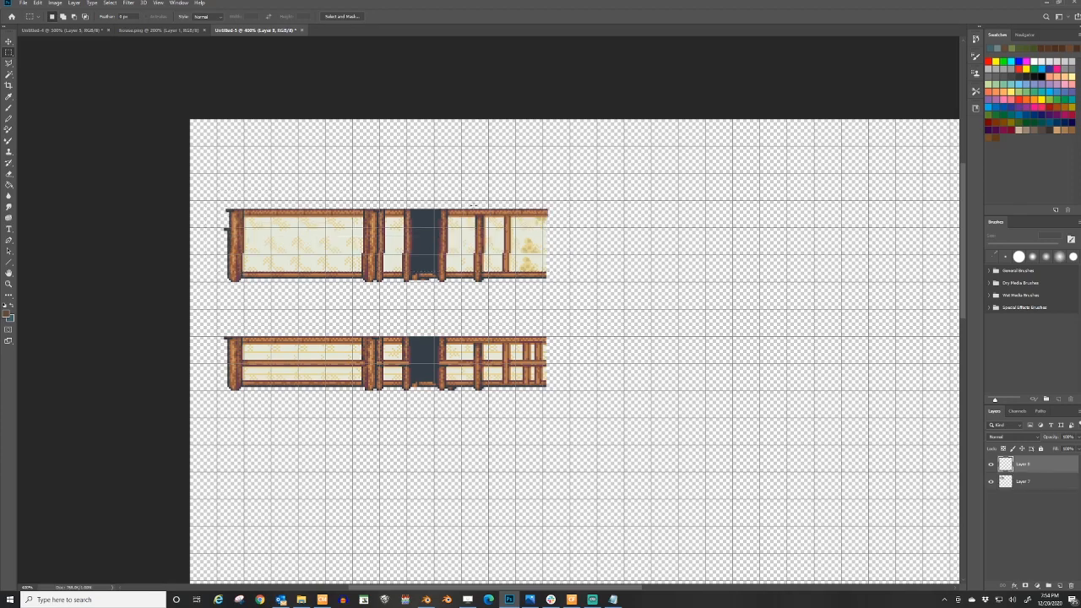
{"action": "key", "text": "v"}
{"action": "mouse_move", "coordinate": [405, 240]}
{"action": "left_mouse_down"}
{"action": "mouse_move", "coordinate": [401, 191]}
{"action": "mouse_move", "coordinate": [403, 222]}
{"action": "left_mouse_up"}
- Try to copy the top portion of the lower wall with a rectangular selection
{"action": "left_click", "coordinate": [8, 51]}
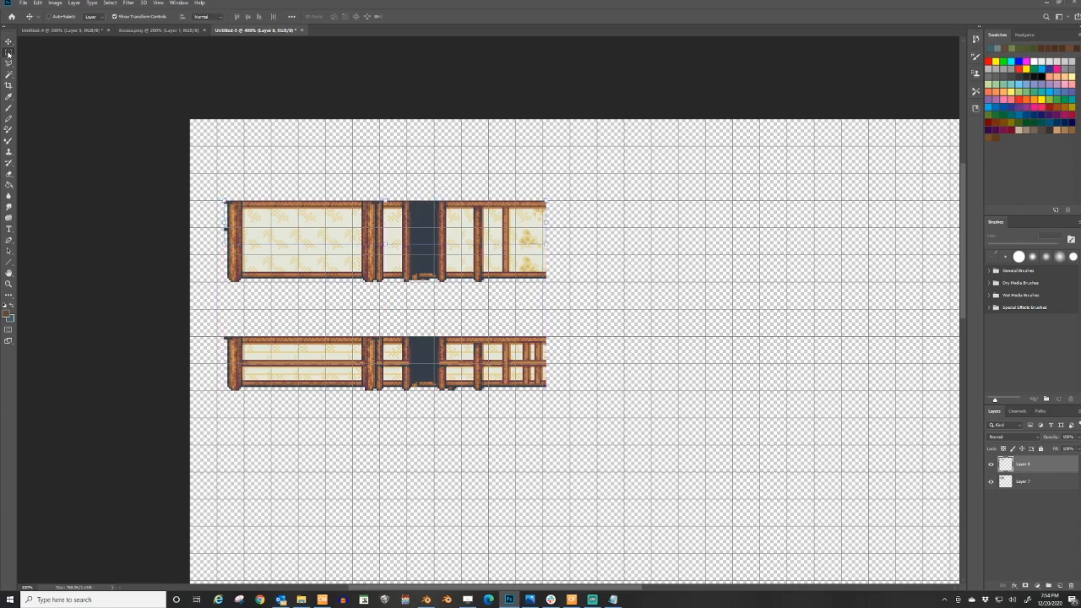
{"action": "left_click_drag", "start_coordinate": [205, 309], "coordinate": [600, 380]}
{"action": "key", "text": "ctrl+c"}
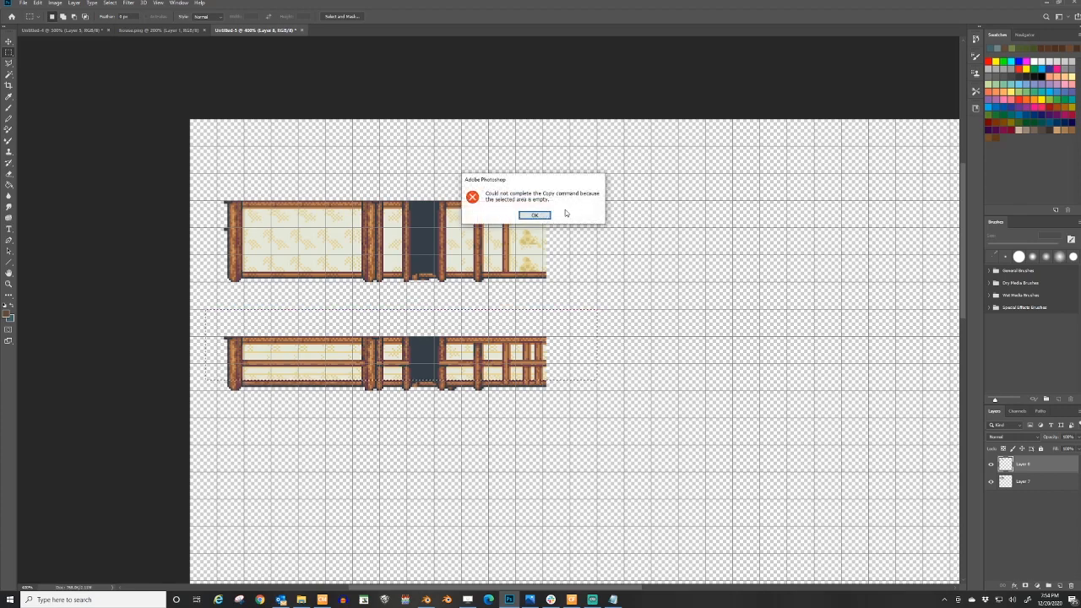
{"action": "left_click", "coordinate": [540, 216]}
{"action": "left_click", "coordinate": [1050, 499]}
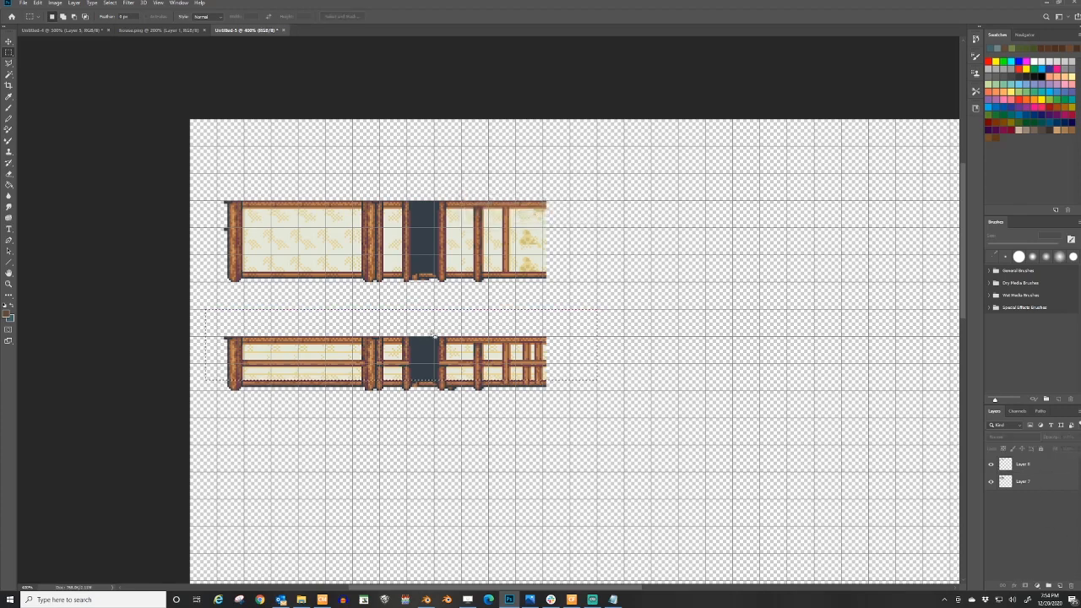
- Paste the copied upper-wall top over the lower wall and align it with the posts to make that wall taller
{"action": "key", "text": "ctrl+v"}
{"action": "left_click", "coordinate": [9, 41]}
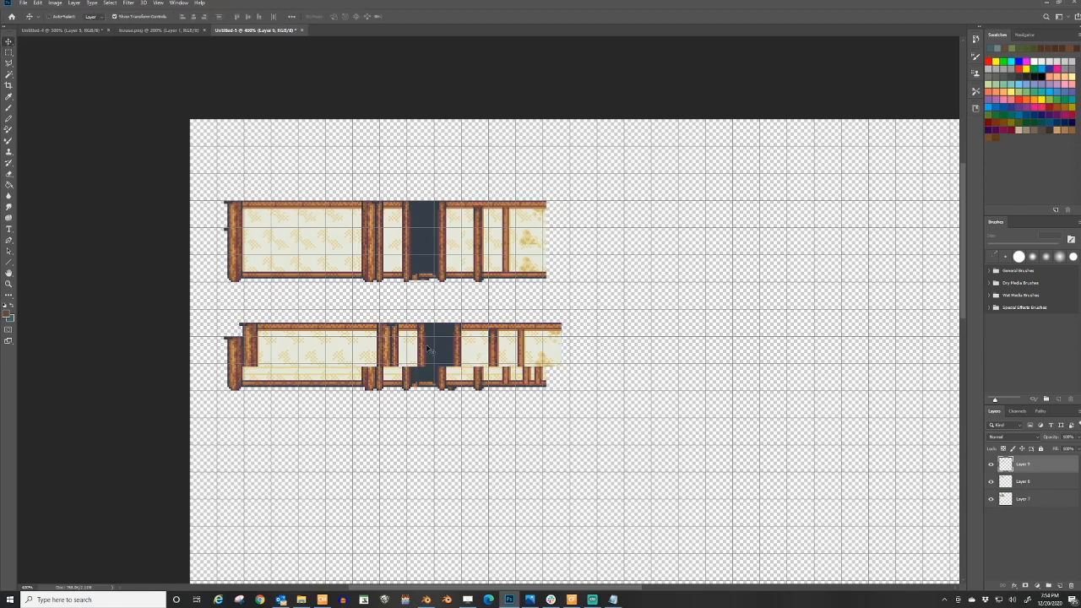
{"action": "mouse_move", "coordinate": [429, 331]}
{"action": "left_mouse_down"}
{"action": "mouse_move", "coordinate": [413, 318]}
{"action": "mouse_move", "coordinate": [415, 340]}
{"action": "left_mouse_up"}
{"action": "key", "text": "m"}
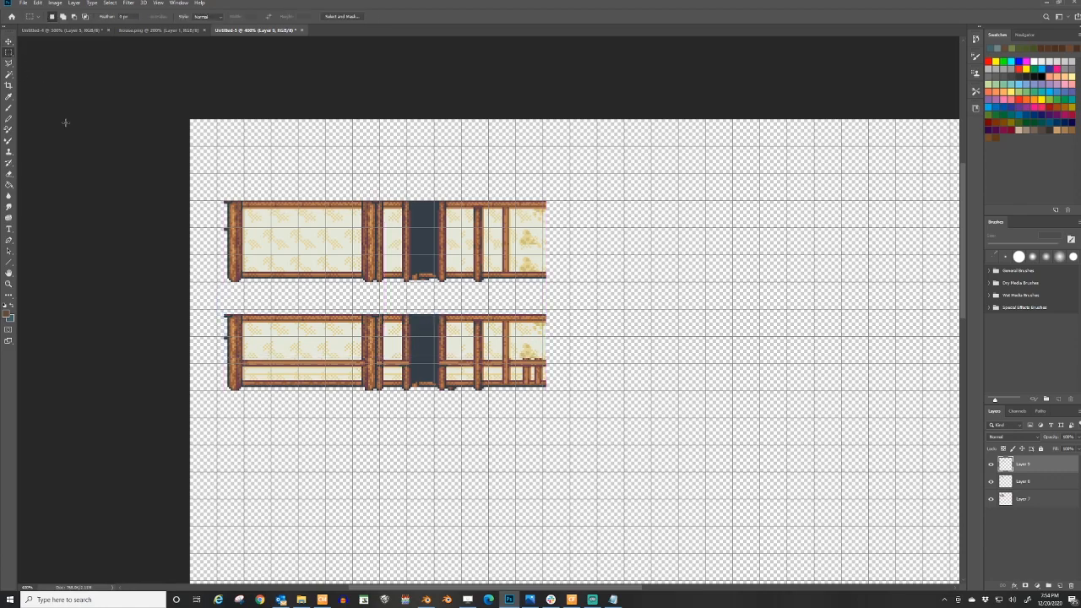
- Copy the timber-framed wall section with windows and doors from the tileset and paste it into the new document
{"action": "key", "text": "ctrl+minus"}
{"action": "key", "text": "ctrl+minus"}
{"action": "scroll", "coordinate": [435, 150], "scroll_direction": "up", "scroll_amount": 1, "text": "alt"}
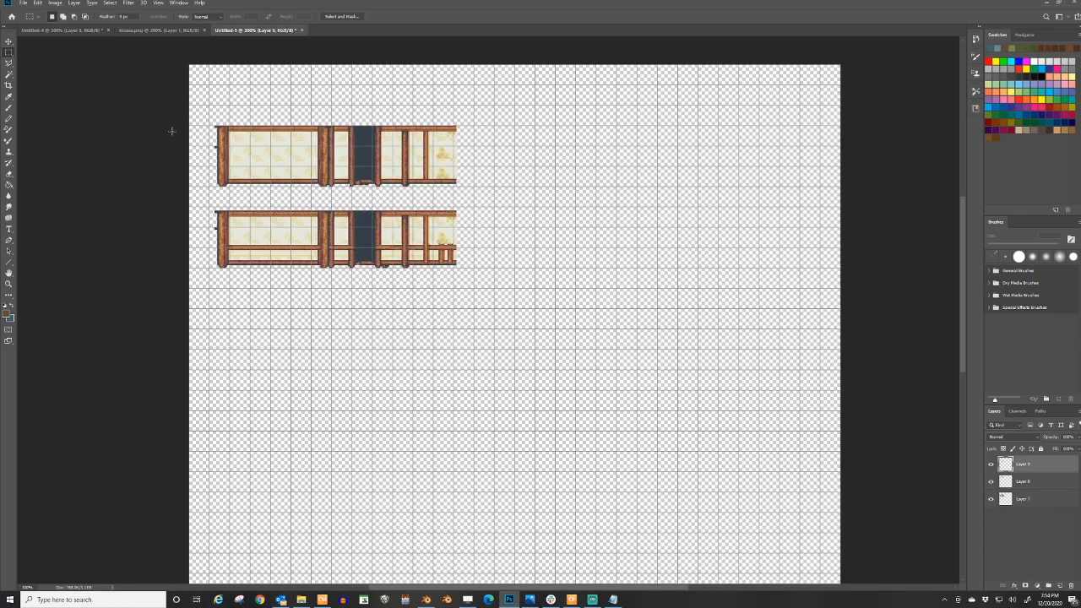
{"action": "scroll", "coordinate": [203, 147], "scroll_direction": "up", "scroll_amount": 1, "text": "alt"}
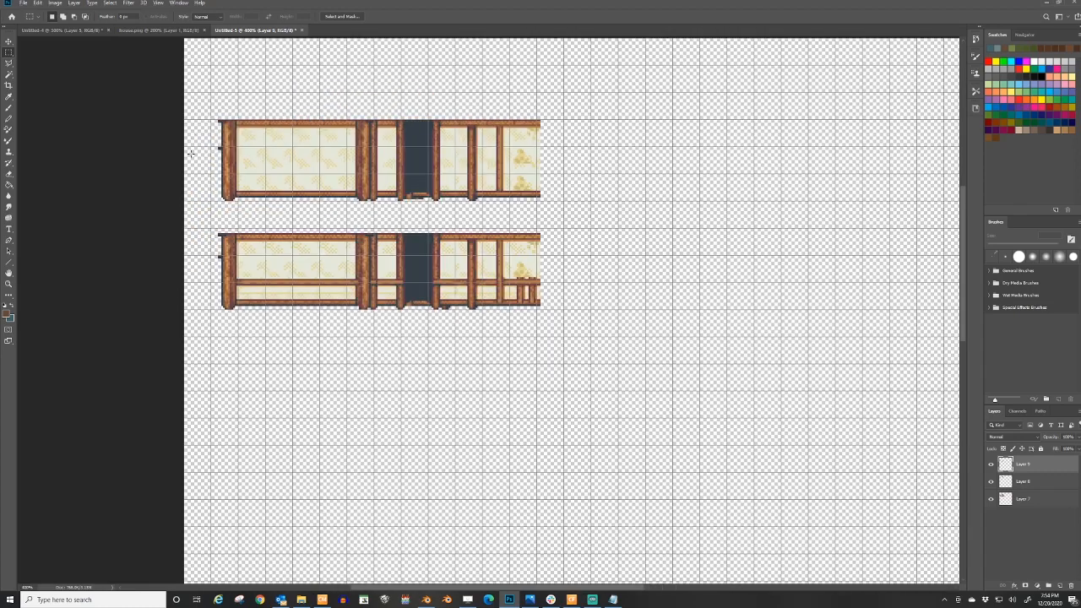
{"action": "scroll", "coordinate": [191, 154], "scroll_direction": "up", "scroll_amount": 5}
{"action": "key", "text": "ctrl+shift+Tab"}
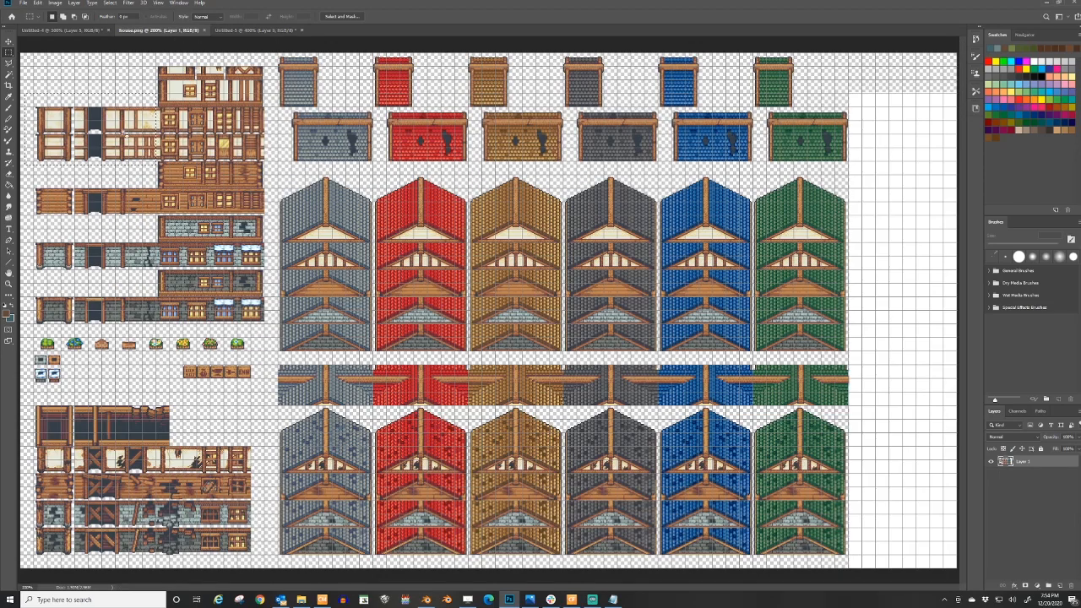
{"action": "left_click", "coordinate": [96, 61]}
{"action": "left_click_drag", "start_coordinate": [145, 58], "coordinate": [284, 161]}
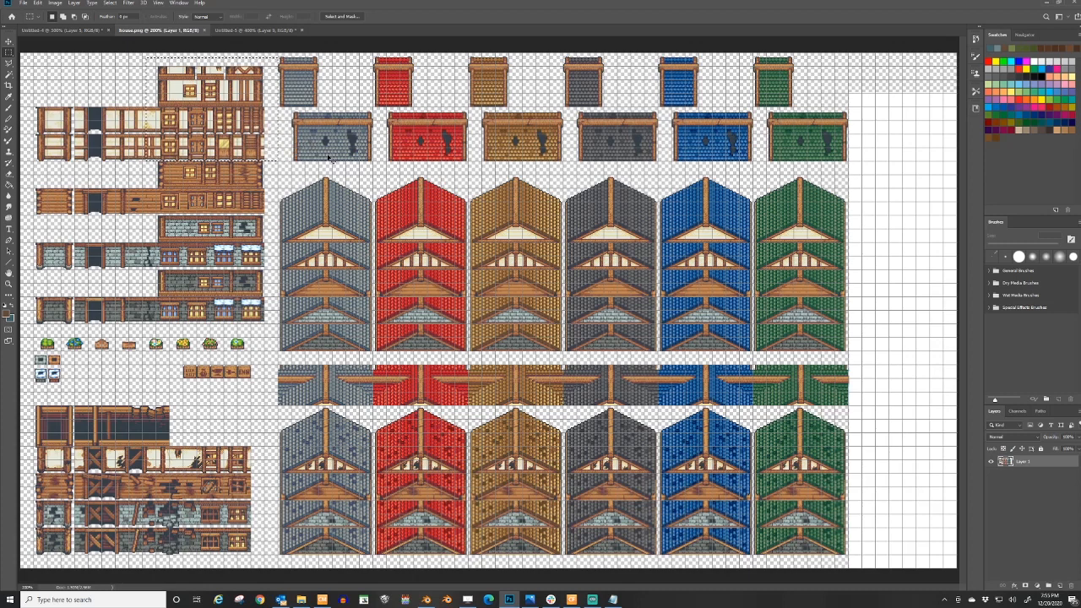
{"action": "left_click", "coordinate": [87, 30]}
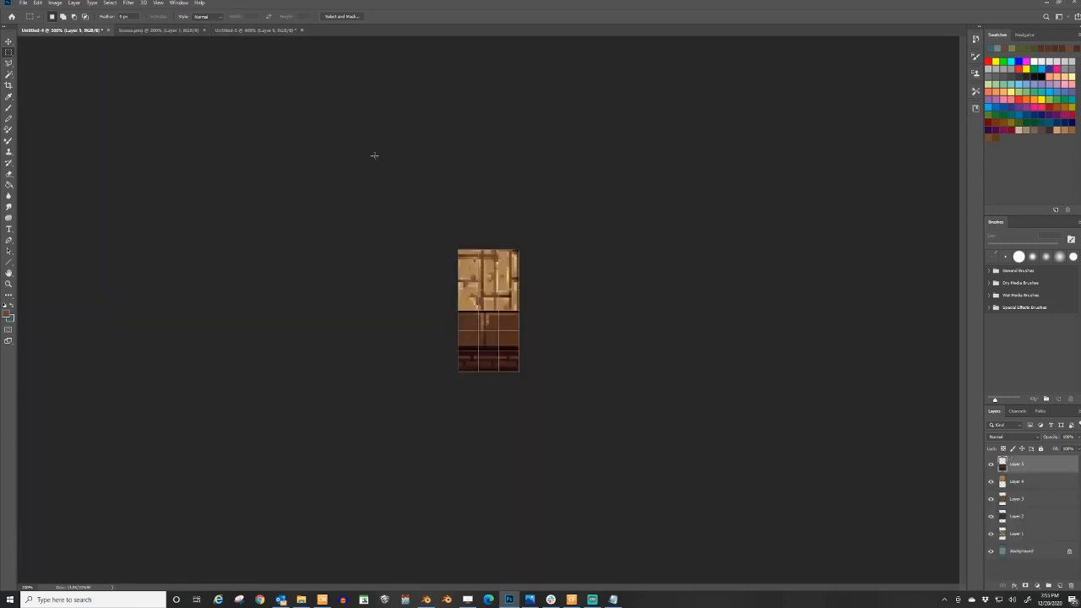
{"action": "left_click", "coordinate": [245, 30]}
{"action": "key", "text": "ctrl+v"}
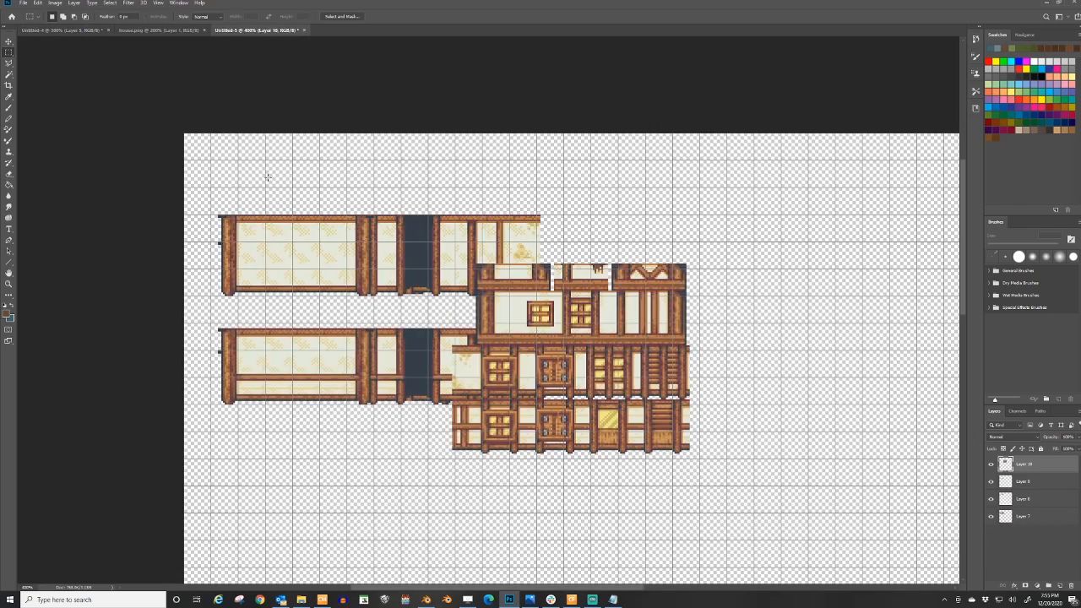
- Move the pasted window and door section directly below the two extended walls
{"action": "left_click", "coordinate": [9, 40]}
{"action": "scroll", "coordinate": [487, 314], "scroll_direction": "down", "scroll_amount": 2, "text": "alt"}
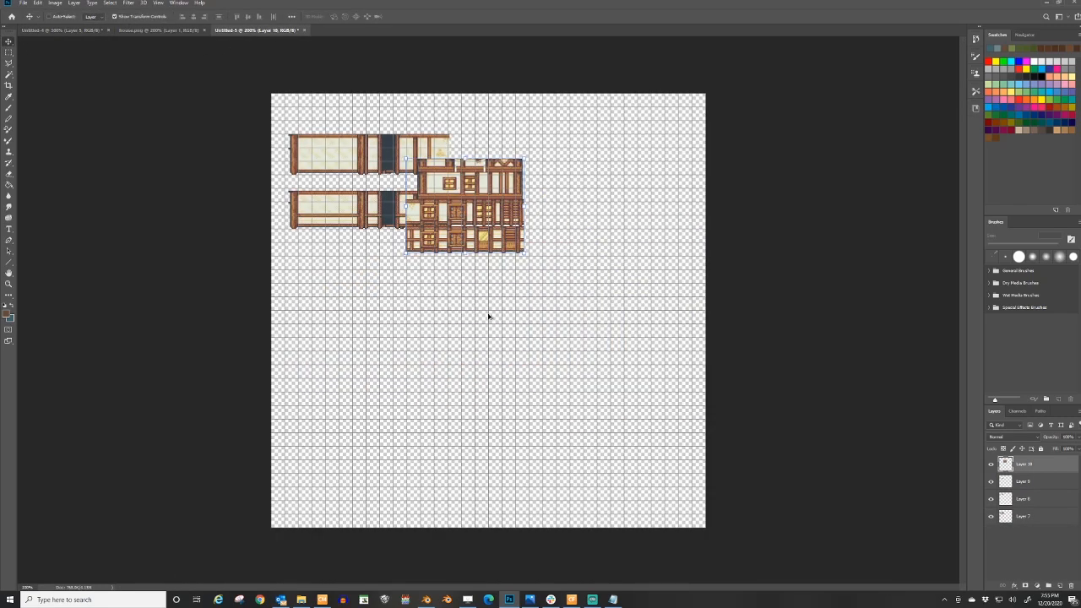
{"action": "left_click_drag", "start_coordinate": [481, 209], "coordinate": [372, 266]}
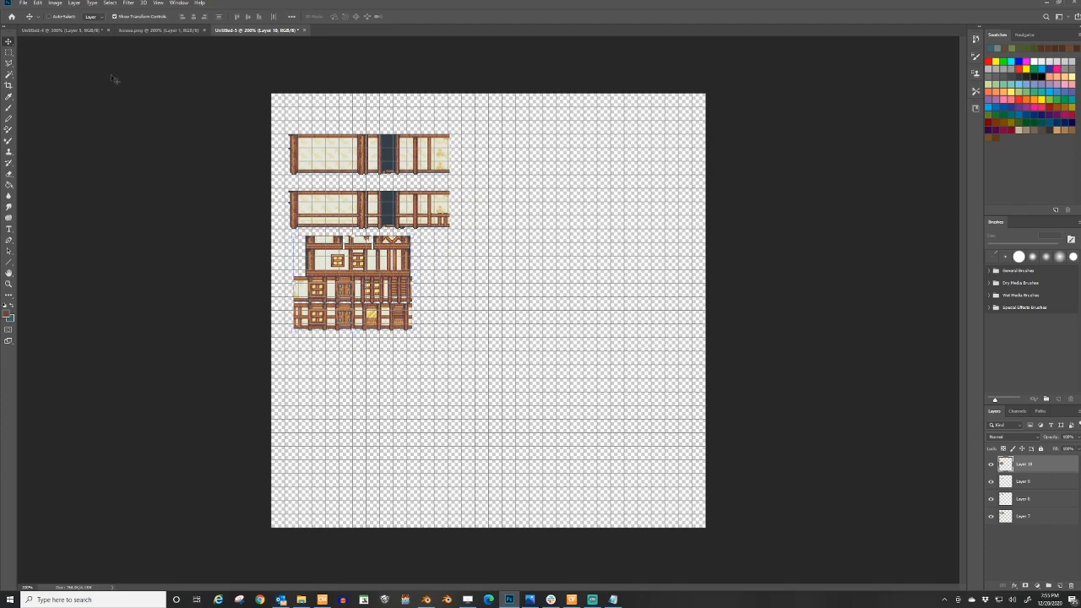
- Copy the small blue-grey and red roofs from the tileset into the new document and place them beside the upper wall
{"action": "left_click", "coordinate": [79, 30]}
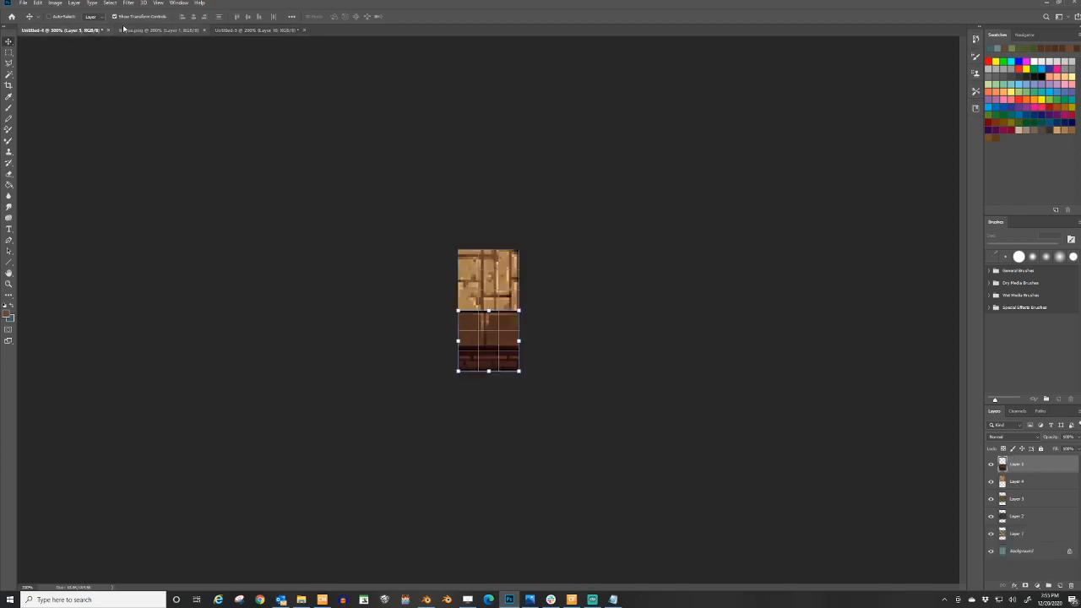
{"action": "left_click", "coordinate": [127, 30]}
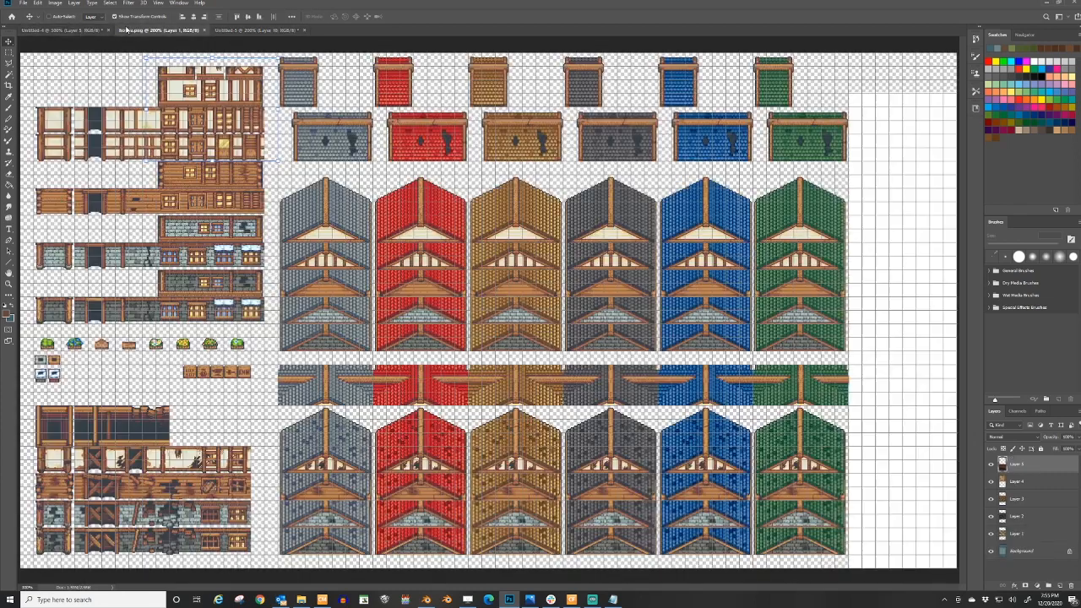
{"action": "left_click", "coordinate": [8, 52]}
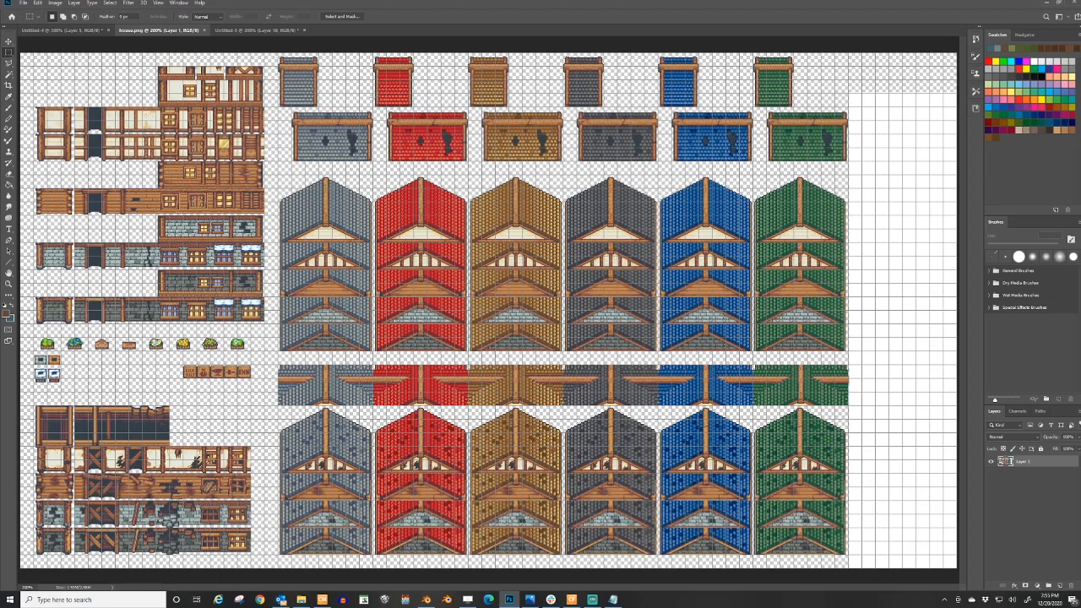
{"action": "left_click_drag", "start_coordinate": [276, 50], "coordinate": [422, 106]}
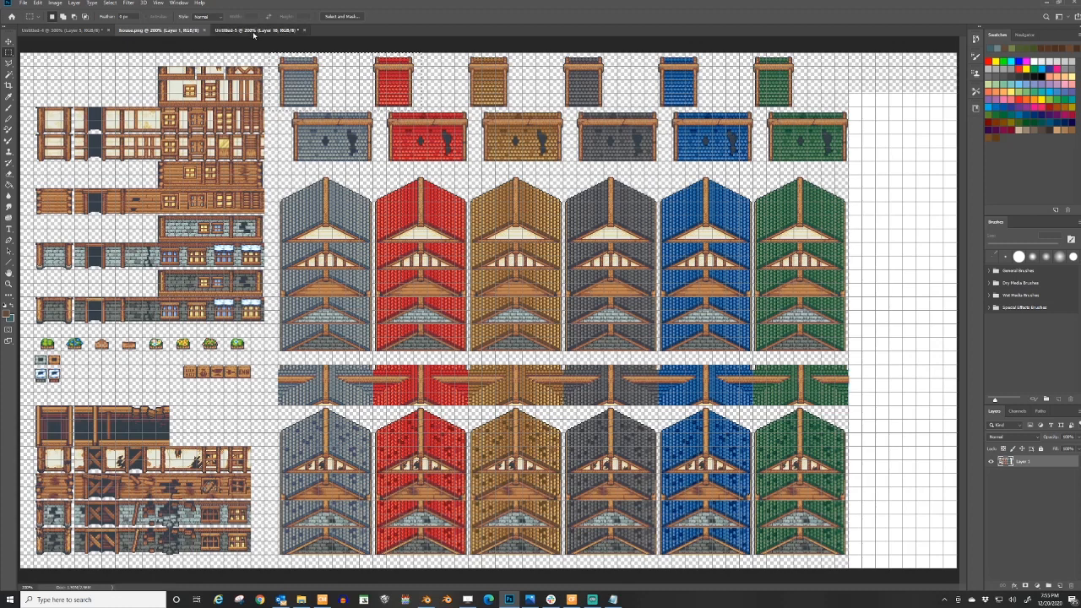
{"action": "left_click", "coordinate": [253, 29]}
{"action": "key", "text": "ctrl+v"}
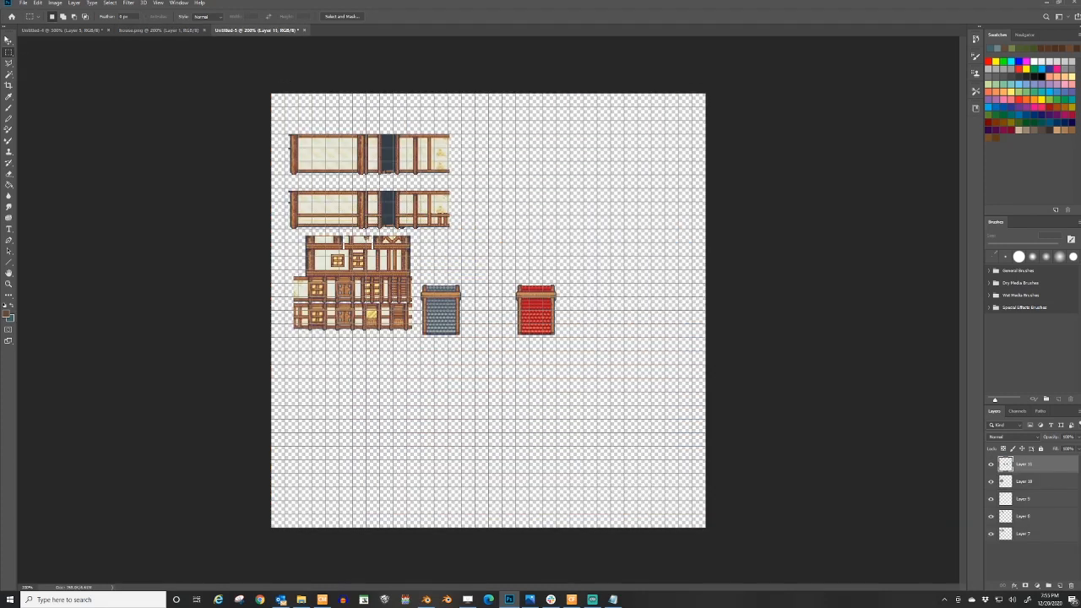
{"action": "left_click", "coordinate": [10, 42]}
{"action": "left_click_drag", "start_coordinate": [534, 326], "coordinate": [599, 156]}
- Widen the blue-grey roof by two tiles by placing two copies of its right half, each shifted one tile further right
{"action": "left_click", "coordinate": [9, 52]}
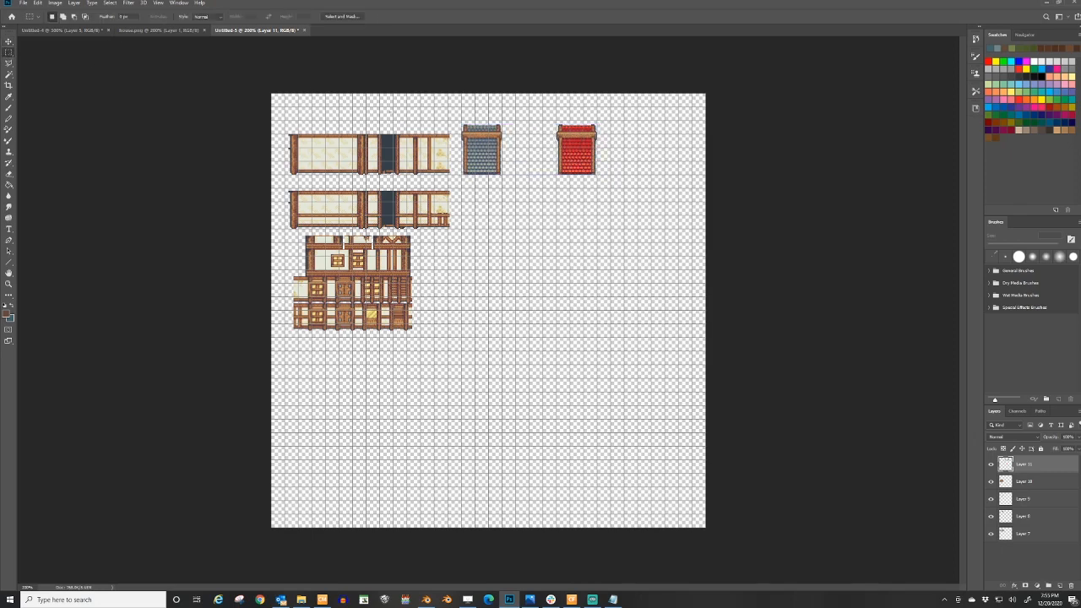
{"action": "scroll", "coordinate": [467, 121], "scroll_direction": "up", "scroll_amount": 3, "text": "alt"}
{"action": "left_click_drag", "start_coordinate": [567, 223], "coordinate": [597, 281]}
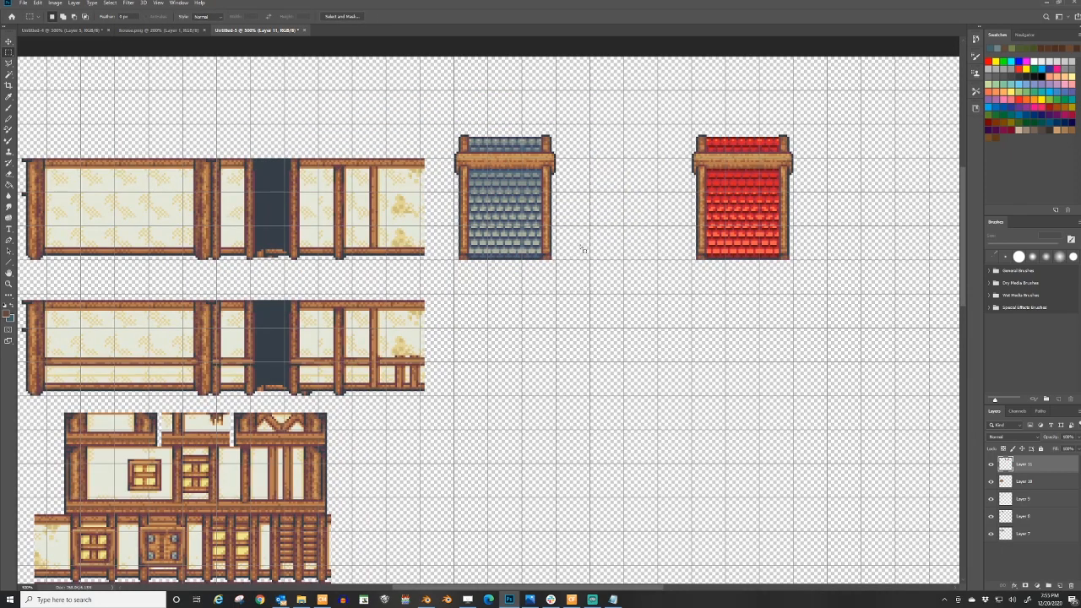
{"action": "mouse_move", "coordinate": [487, 112]}
{"action": "left_mouse_down"}
{"action": "mouse_move", "coordinate": [591, 261]}
{"action": "mouse_move", "coordinate": [588, 292]}
{"action": "left_mouse_up"}
{"action": "key", "text": "ctrl+c"}
{"action": "key", "text": "ctrl+v"}
{"action": "left_click", "coordinate": [8, 41]}
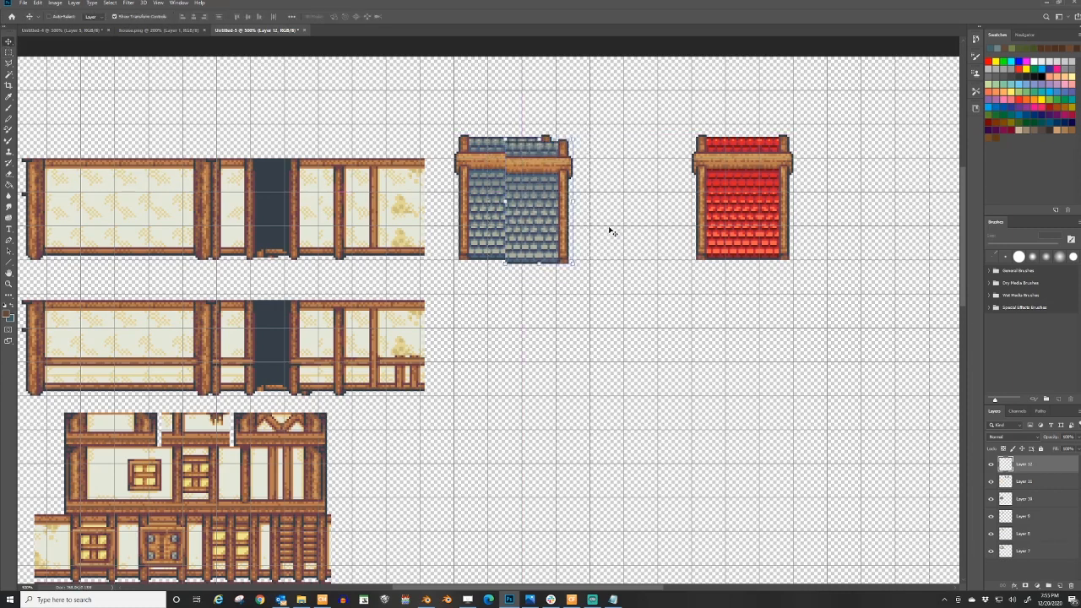
{"action": "mouse_move", "coordinate": [549, 215]}
{"action": "left_mouse_down"}
{"action": "mouse_move", "coordinate": [566, 210]}
{"action": "mouse_move", "coordinate": [537, 228]}
{"action": "mouse_move", "coordinate": [559, 225]}
{"action": "mouse_move", "coordinate": [550, 227]}
{"action": "left_mouse_up"}
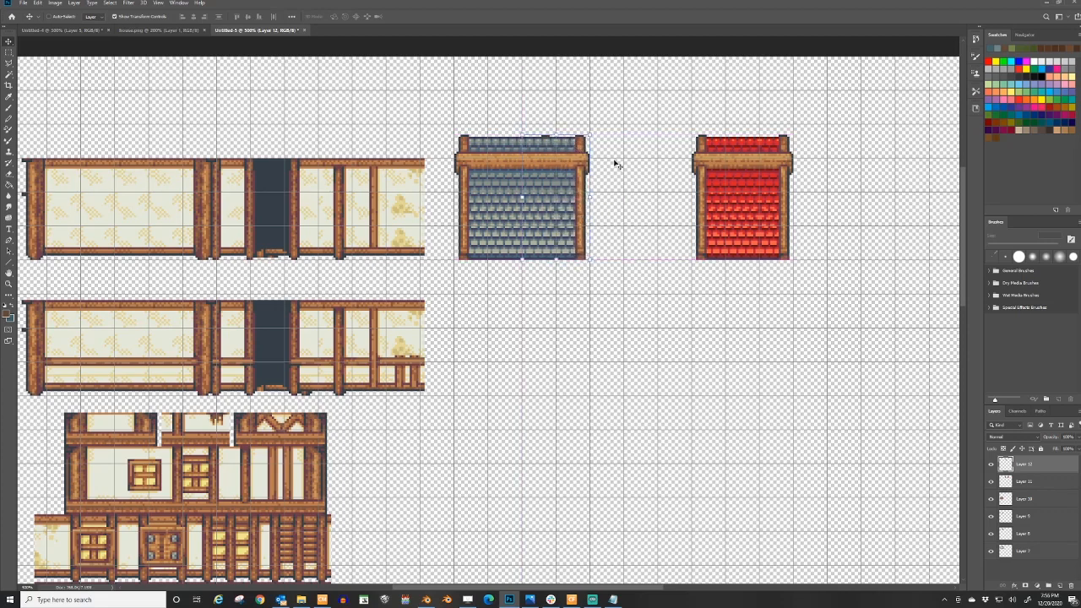
{"action": "key", "text": "ctrl+v"}
{"action": "left_click_drag", "start_coordinate": [490, 318], "coordinate": [587, 206]}
- Select the right part of the red roof and merge all visible layers into one
{"action": "left_click", "coordinate": [8, 51]}
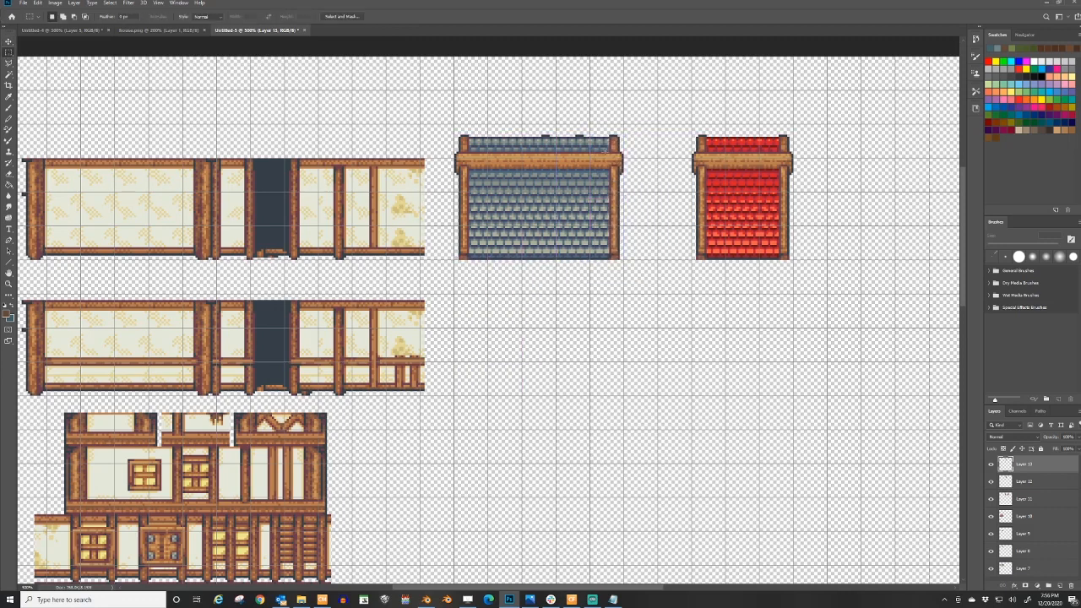
{"action": "left_click_drag", "start_coordinate": [724, 102], "coordinate": [853, 297]}
{"action": "key", "text": "ctrl+c"}
{"action": "left_click", "coordinate": [534, 215]}
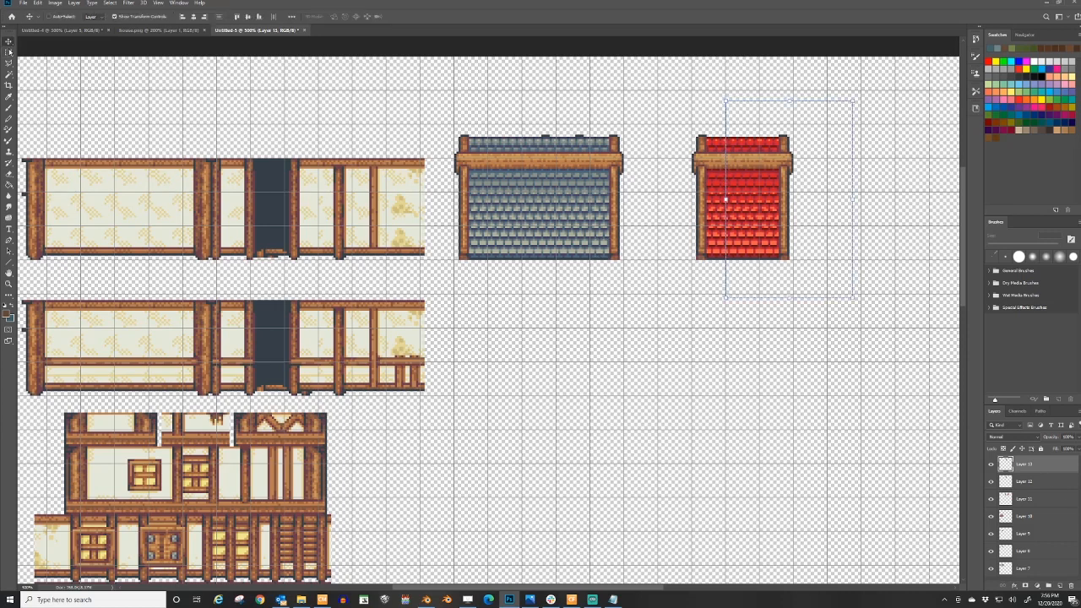
{"action": "right_click", "coordinate": [1024, 504]}
{"action": "left_click", "coordinate": [1032, 398]}
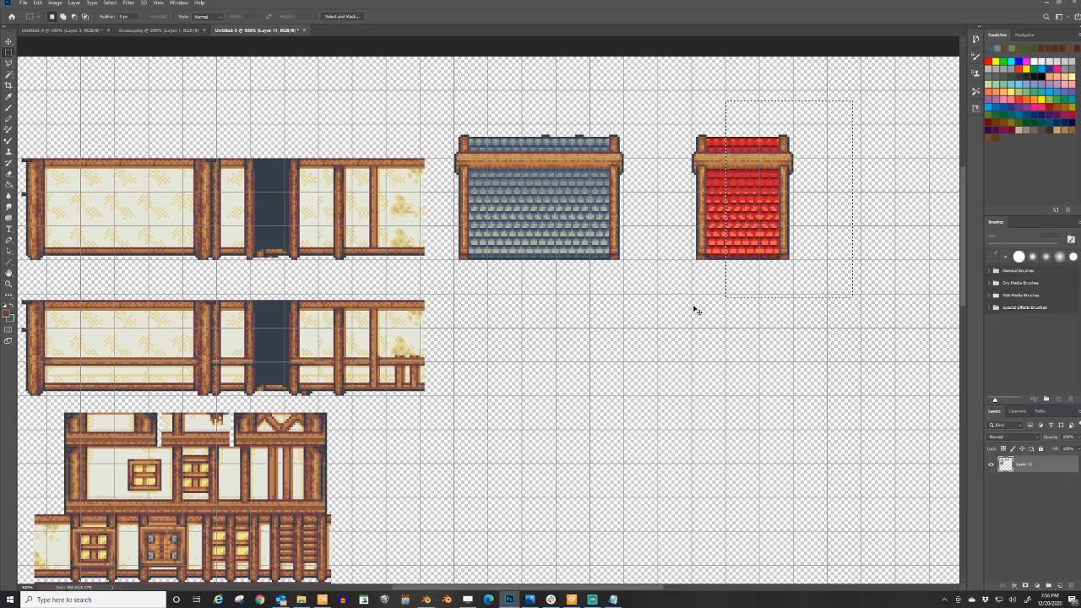
- Widen the red roof by two tiles with two copies of its right part, aligned with the tile rows
{"action": "left_click", "coordinate": [8, 41]}
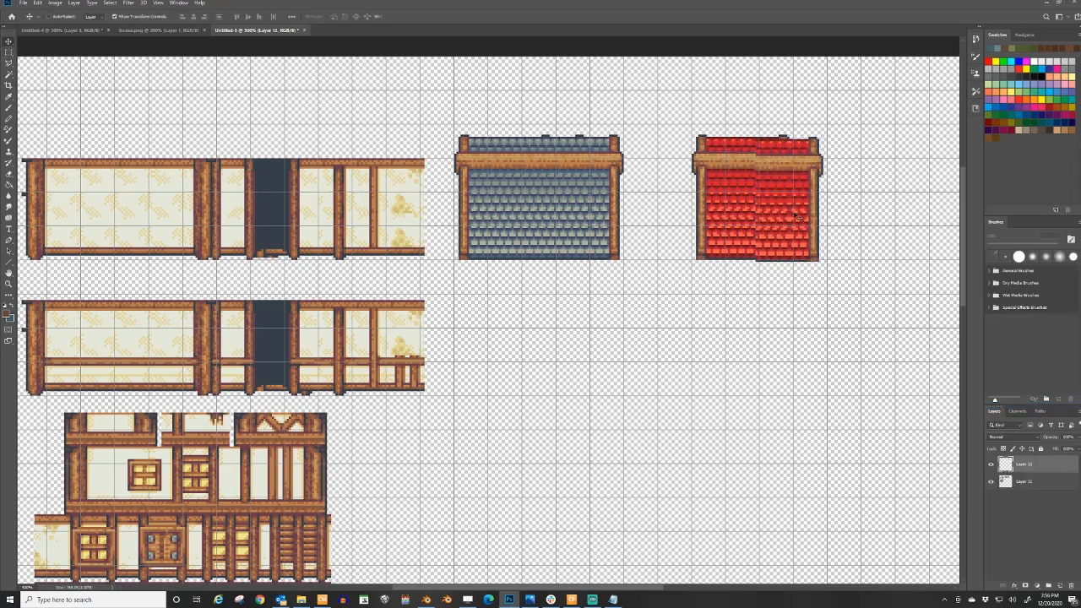
{"action": "left_click_drag", "start_coordinate": [795, 216], "coordinate": [799, 213]}
{"action": "key", "text": "ctrl+v"}
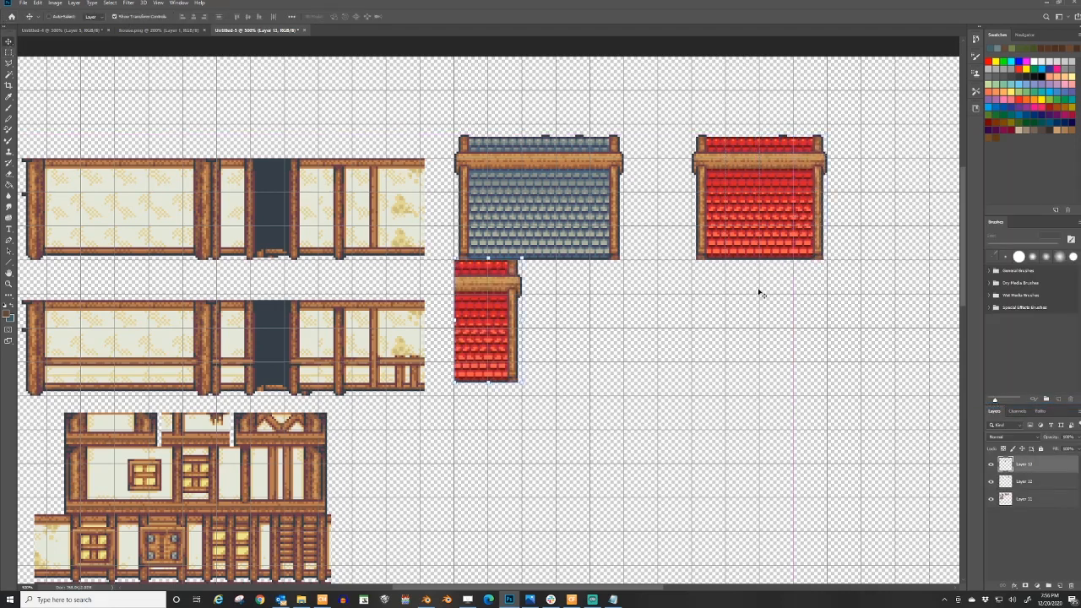
{"action": "left_click_drag", "start_coordinate": [480, 339], "coordinate": [839, 197]}
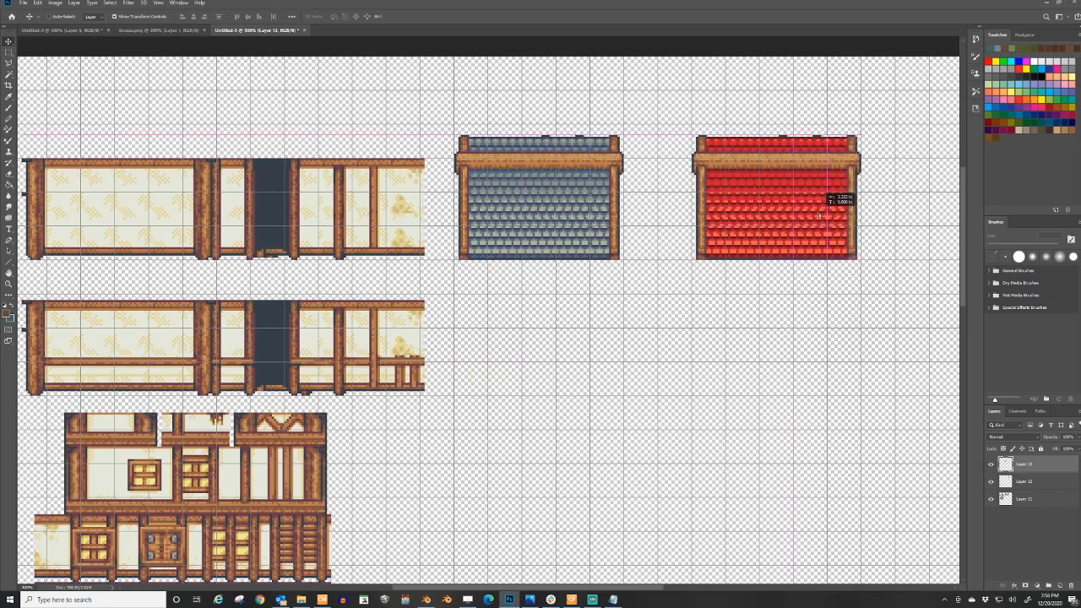
{"action": "scroll", "coordinate": [429, 287], "scroll_direction": "down", "scroll_amount": 3, "text": "alt"}
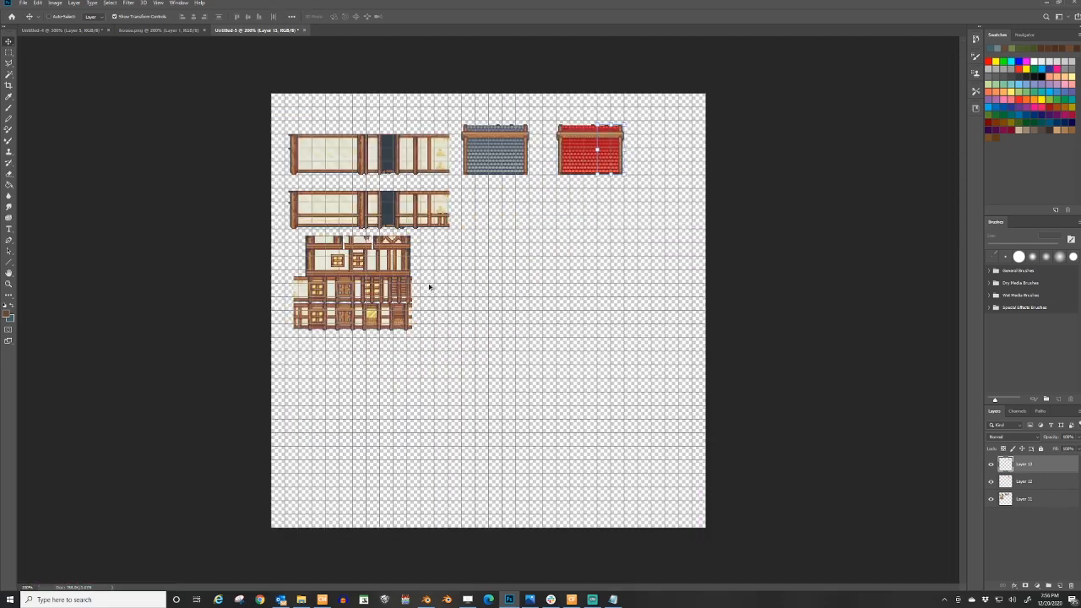
{"action": "scroll", "coordinate": [153, 138], "scroll_direction": "up", "scroll_amount": 2, "text": "alt"}
{"action": "scroll", "coordinate": [540, 221], "scroll_direction": "down", "scroll_amount": 2, "text": "alt"}
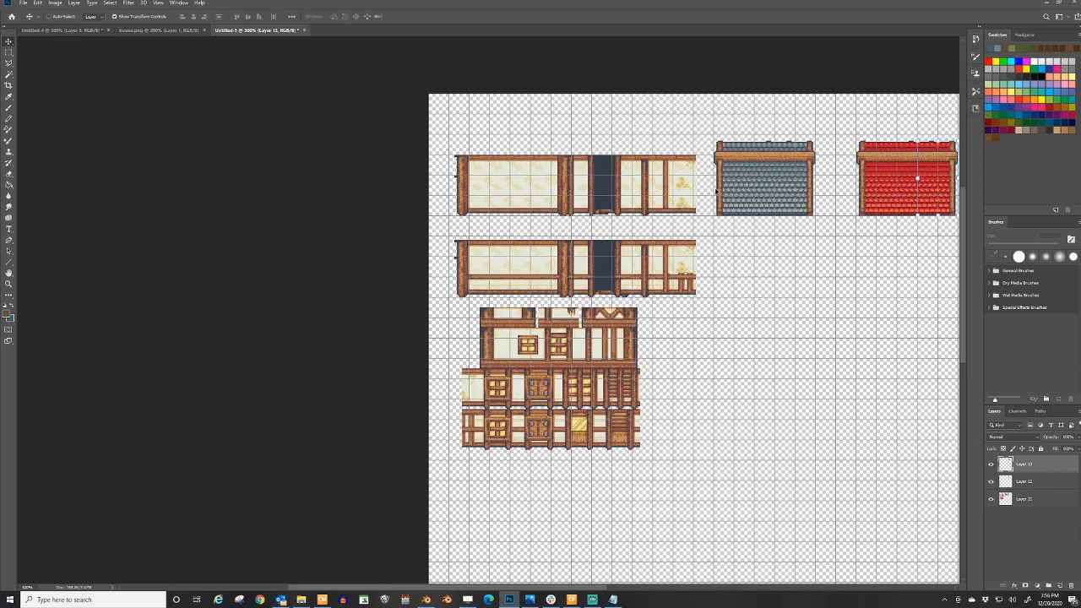
{"action": "scroll", "coordinate": [546, 161], "scroll_direction": "up", "scroll_amount": 1, "text": "alt"}
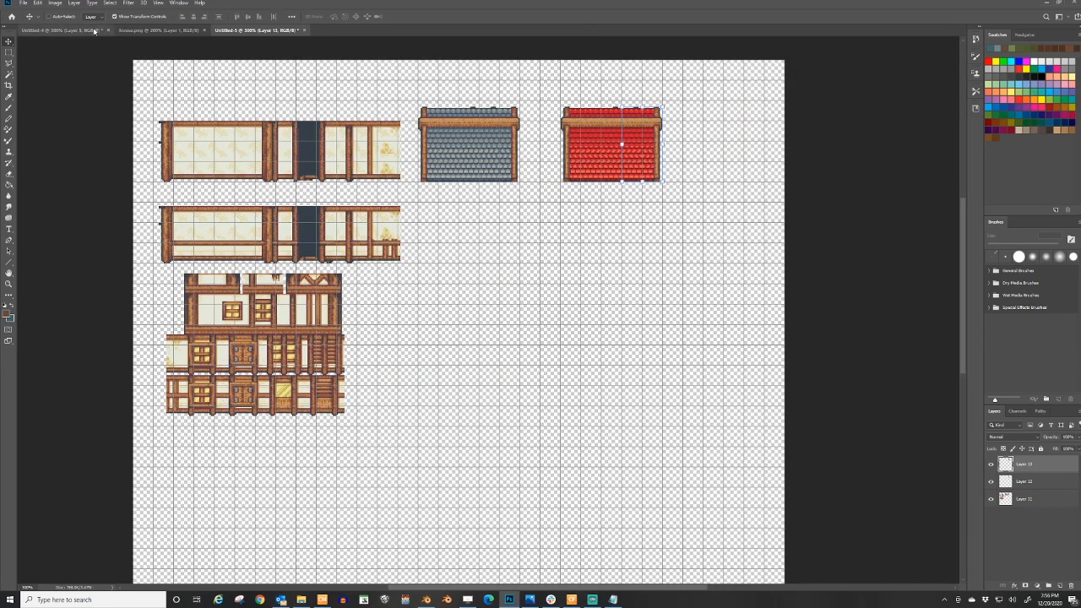
- Select and copy the full row of damaged plaster-and-timber wall pieces near the bottom of the house.png tileset
{"action": "left_click", "coordinate": [94, 30]}
{"action": "left_click", "coordinate": [158, 30]}
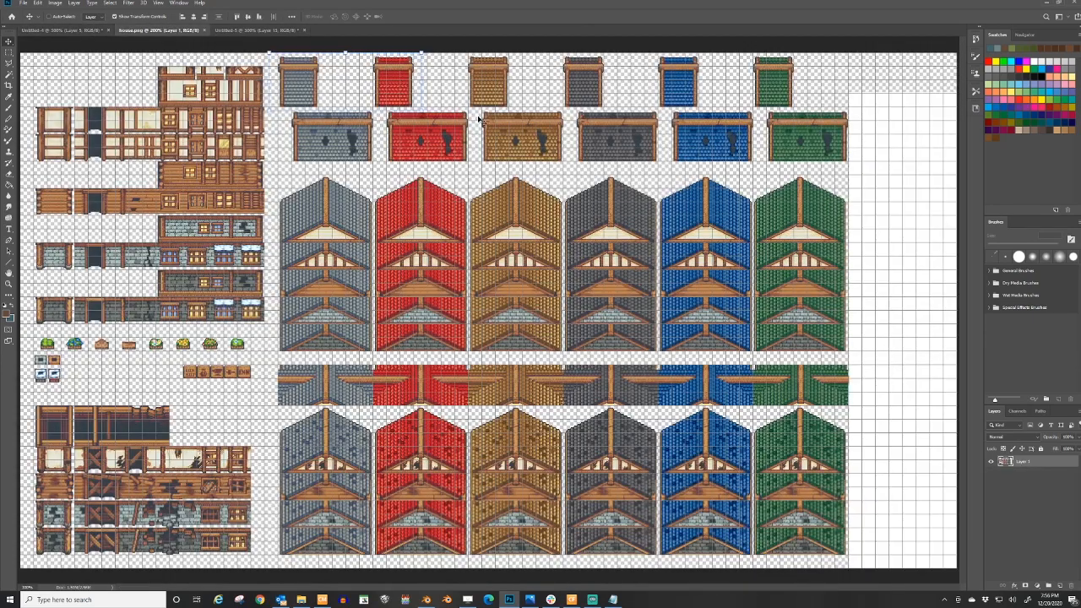
{"action": "left_click", "coordinate": [8, 52]}
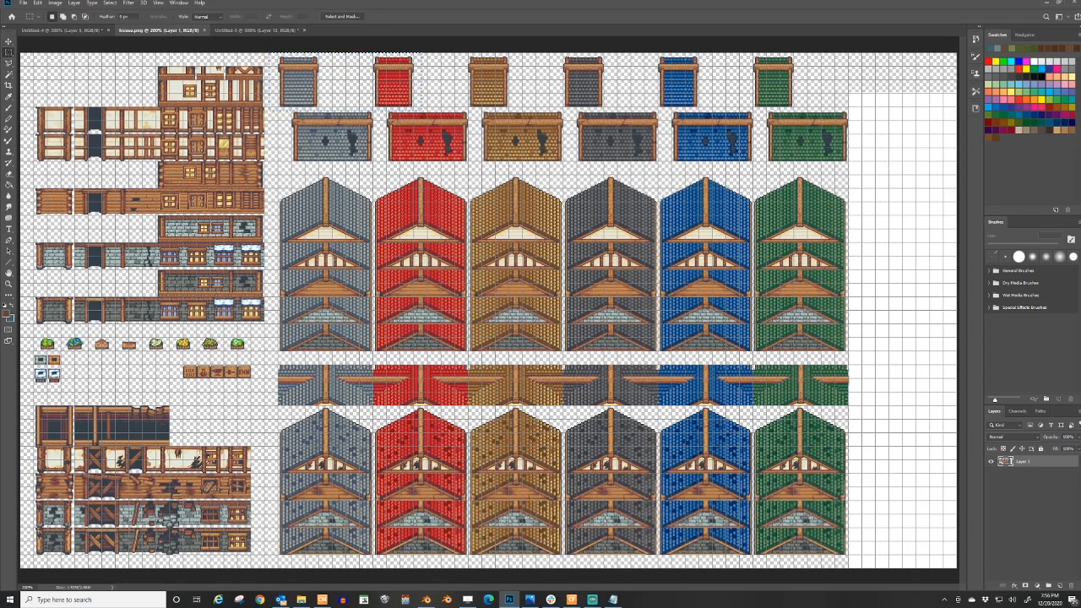
{"action": "scroll", "coordinate": [172, 326], "scroll_direction": "down", "scroll_amount": 1, "text": "alt+shift"}
{"action": "scroll", "coordinate": [135, 296], "scroll_direction": "up", "scroll_amount": 1, "text": "alt+shift"}
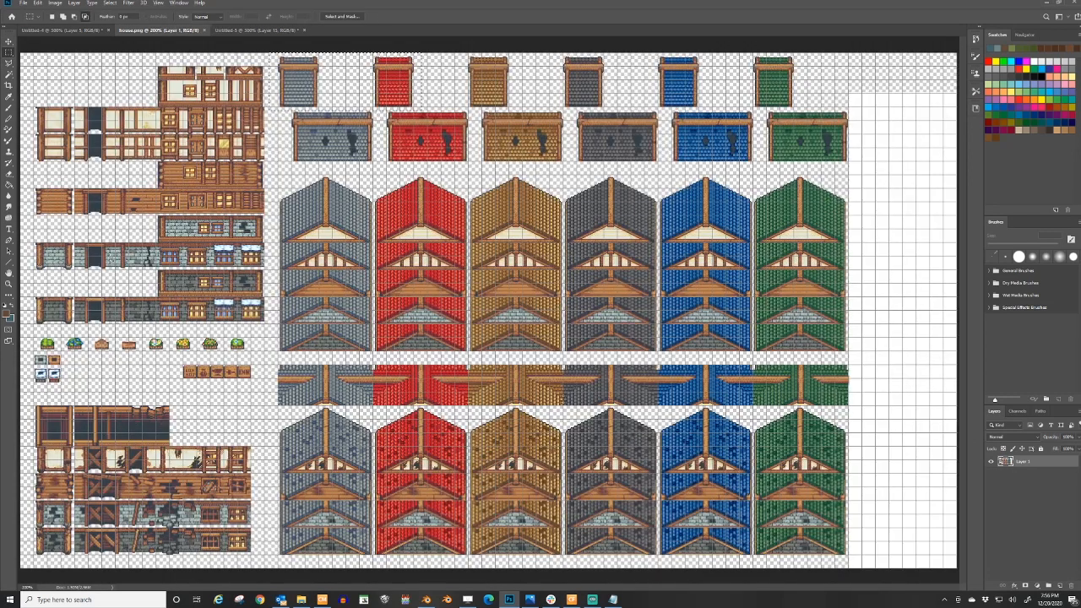
{"action": "scroll", "coordinate": [93, 251], "scroll_direction": "down", "scroll_amount": 1, "text": "alt+shift"}
{"action": "scroll", "coordinate": [98, 271], "scroll_direction": "up", "scroll_amount": 1, "text": "alt"}
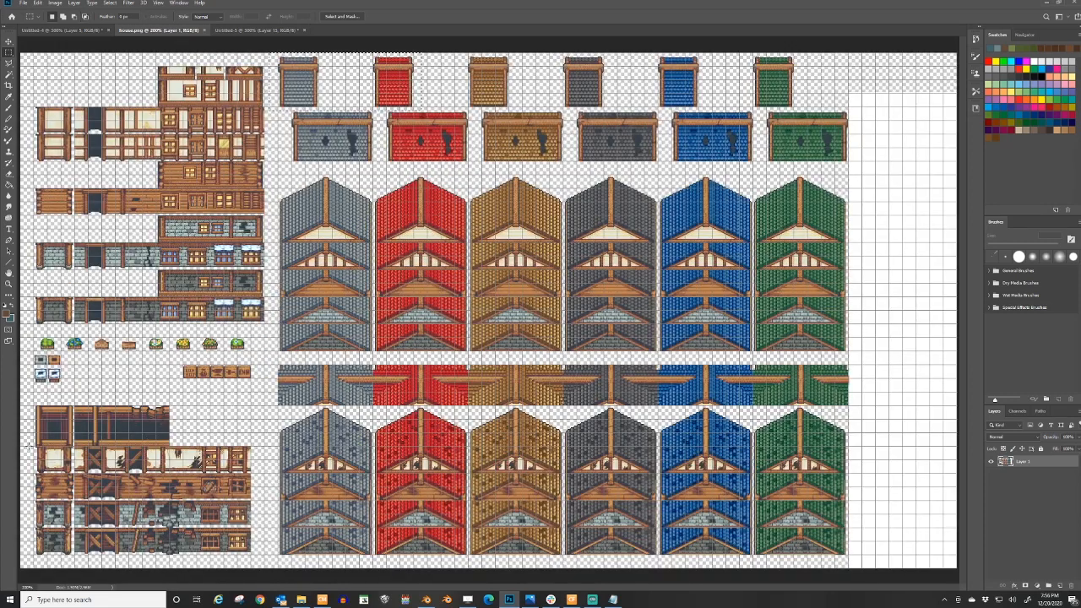
{"action": "left_click_drag", "start_coordinate": [39, 429], "coordinate": [267, 453]}
{"action": "left_click_drag", "start_coordinate": [205, 468], "coordinate": [262, 472]}
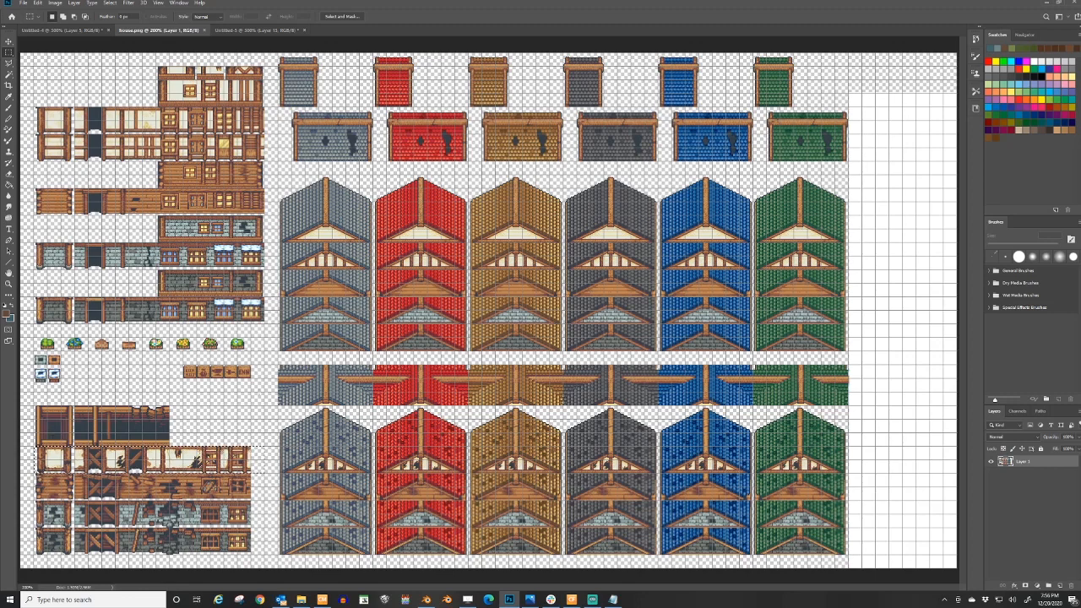
- Paste the damaged wall row into the new document and place it just below the windowed wall pieces
{"action": "left_click", "coordinate": [262, 30]}
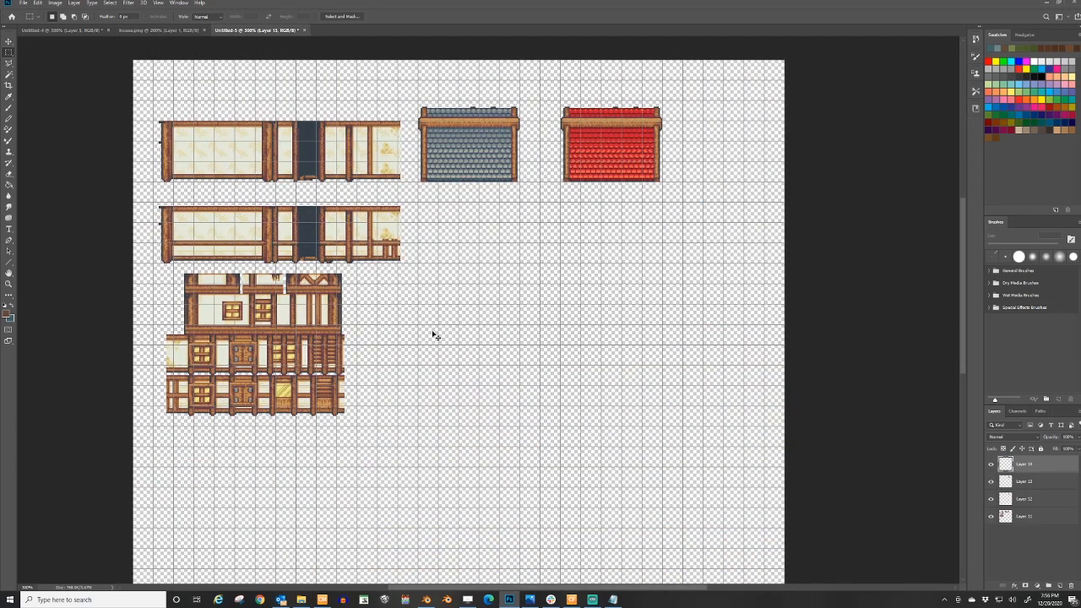
{"action": "key", "text": "ctrl+v"}
{"action": "left_click", "coordinate": [10, 41]}
{"action": "left_click_drag", "start_coordinate": [516, 331], "coordinate": [359, 453]}
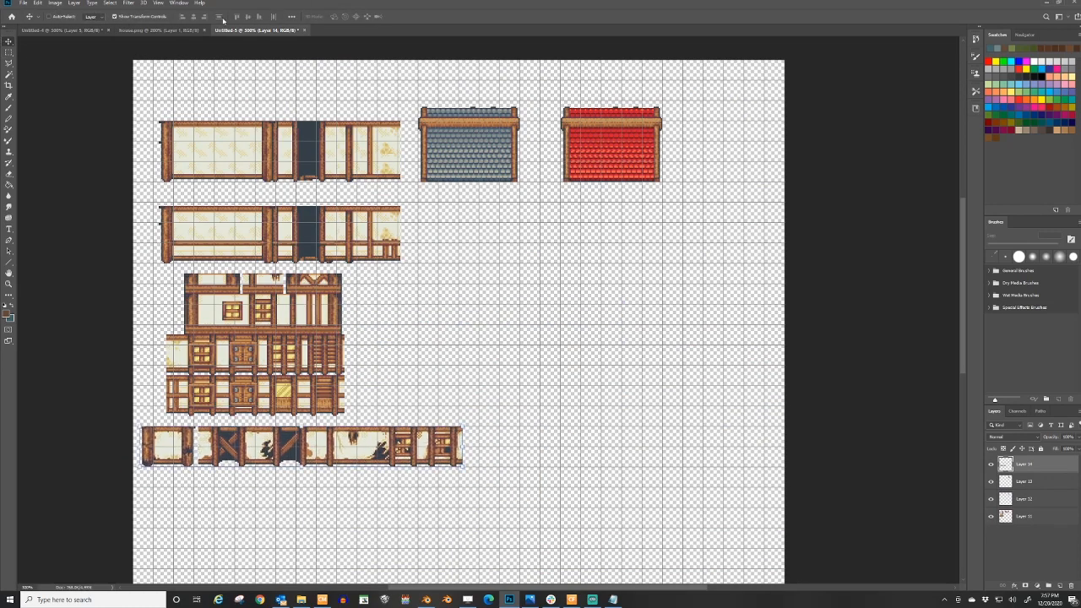
- Copy the large blue-grey and red gabled roofs with plaster gables from house.png into the new document, placing them below the damaged wall row
{"action": "left_click", "coordinate": [63, 30]}
{"action": "left_click", "coordinate": [159, 30]}
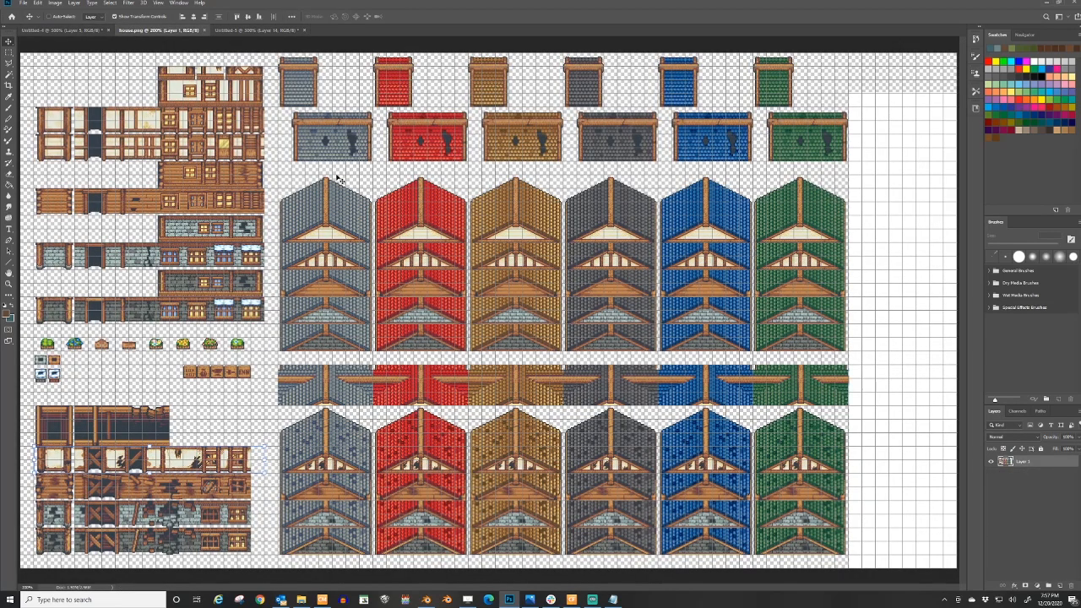
{"action": "left_click", "coordinate": [8, 53]}
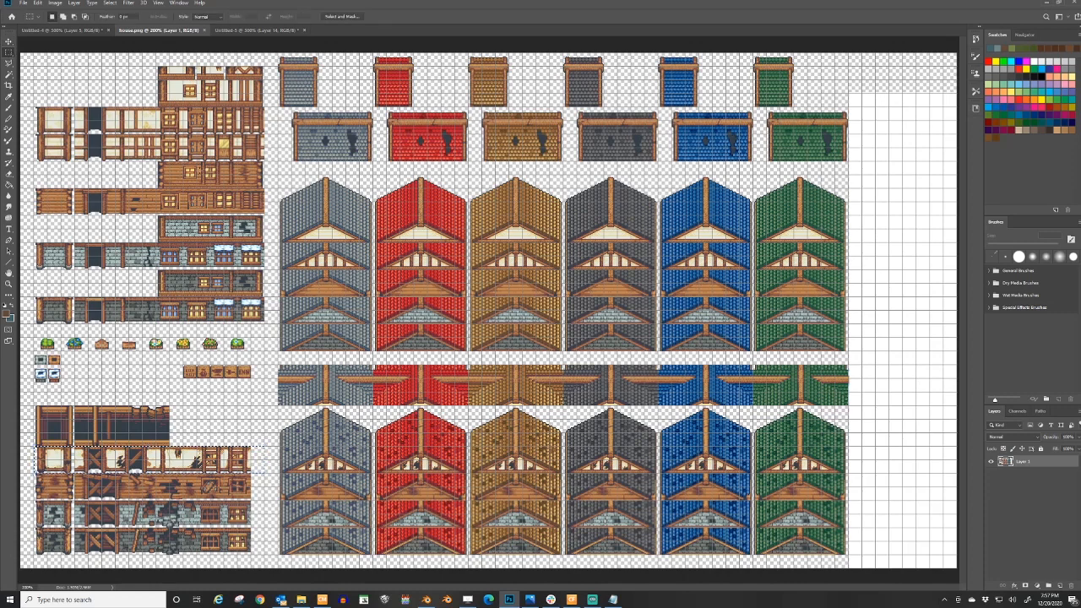
{"action": "left_click_drag", "start_coordinate": [472, 179], "coordinate": [469, 238]}
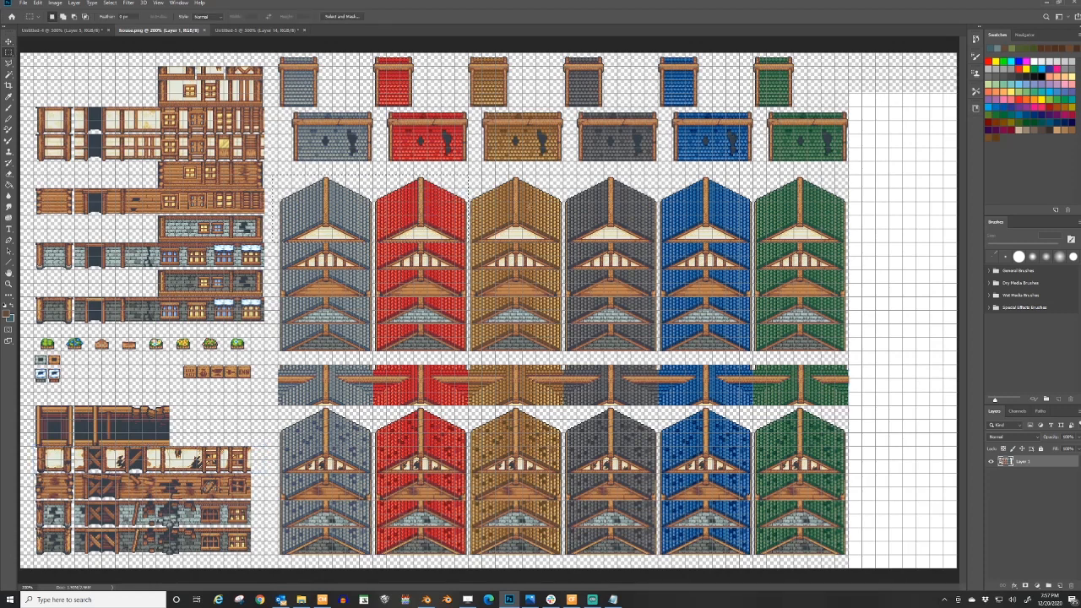
{"action": "left_click", "coordinate": [234, 29]}
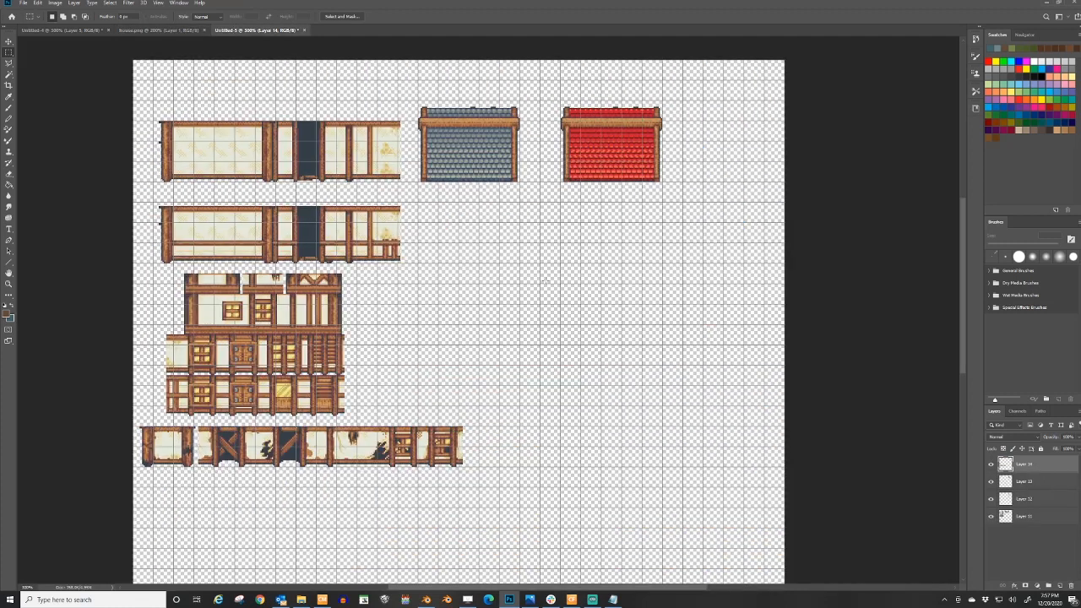
{"action": "key", "text": "ctrl+v"}
{"action": "left_click", "coordinate": [9, 41]}
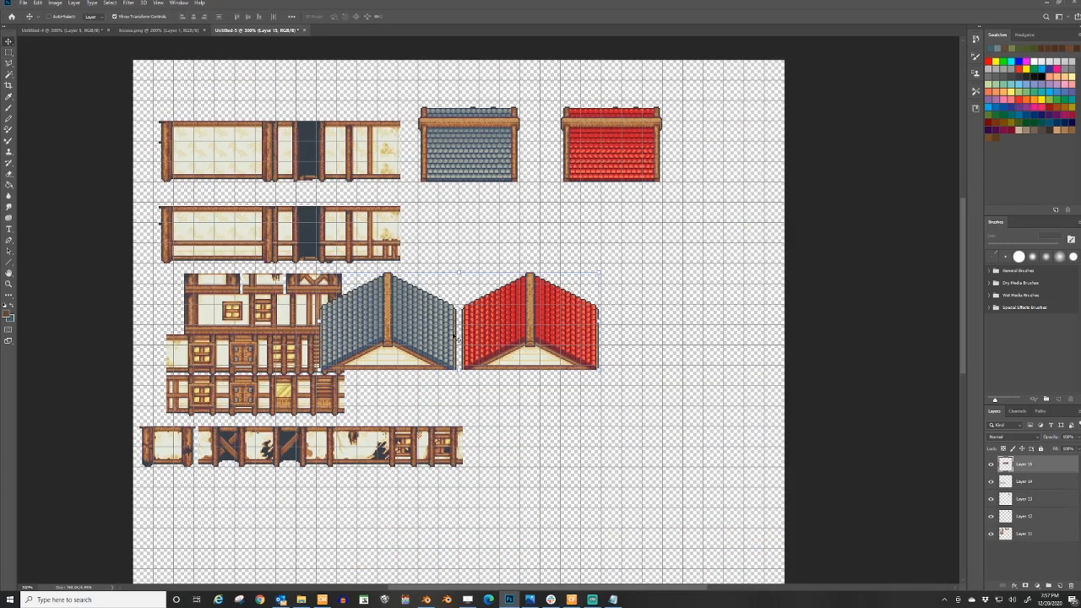
{"action": "left_click_drag", "start_coordinate": [455, 323], "coordinate": [297, 541]}
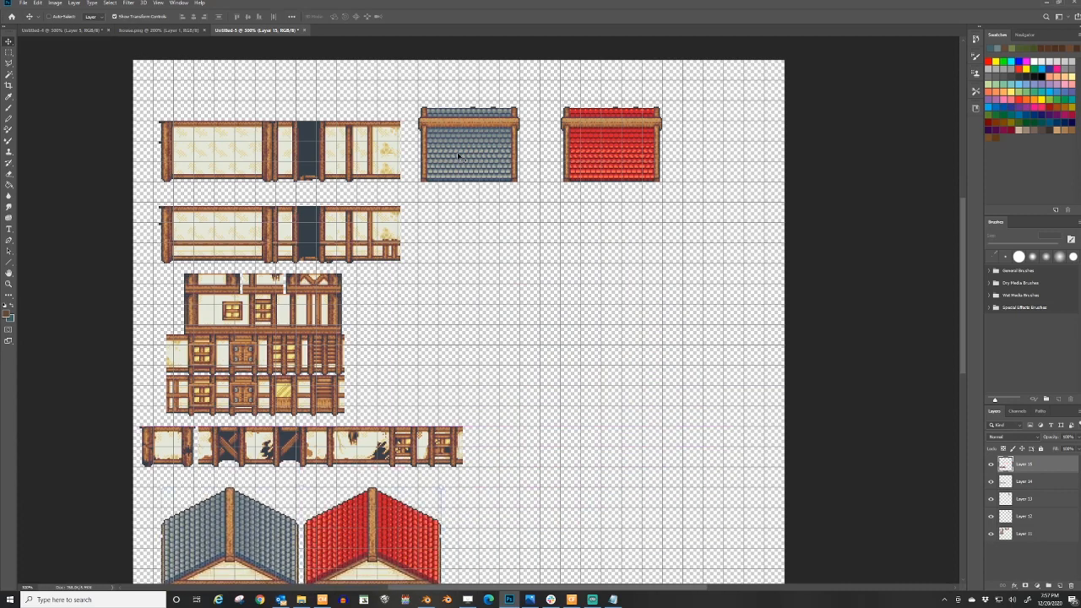
- Copy the row of flower boxes and the two small pieces beneath it from house.png into the new document, placing them below the gabled roofs
{"action": "left_click", "coordinate": [159, 30]}
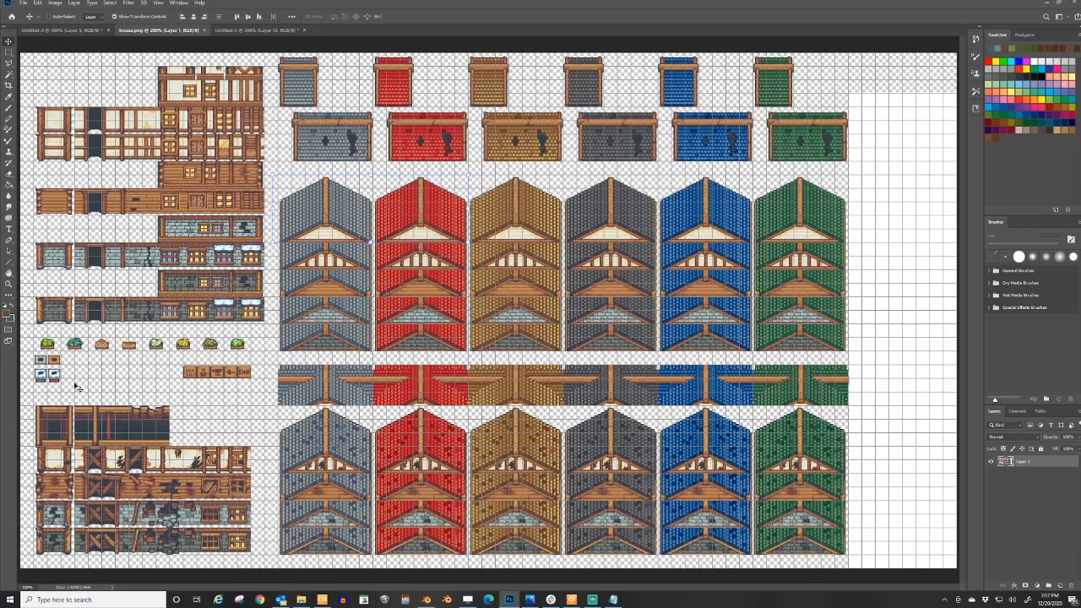
{"action": "left_click", "coordinate": [9, 53]}
{"action": "left_click_drag", "start_coordinate": [34, 337], "coordinate": [251, 349]}
{"action": "left_click_drag", "start_coordinate": [21, 351], "coordinate": [75, 366], "text": "shift"}
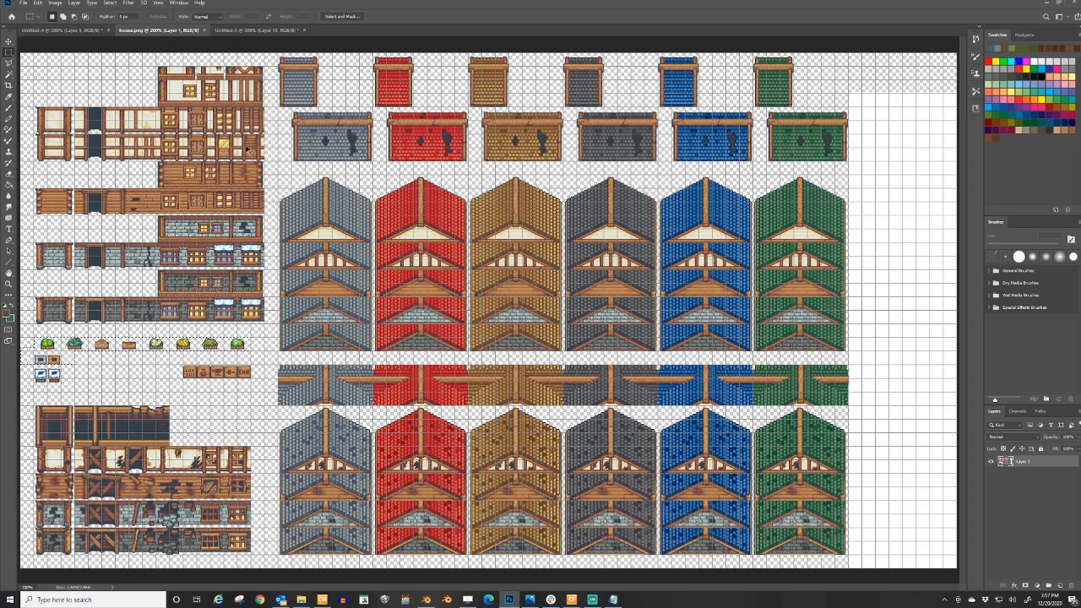
{"action": "left_click", "coordinate": [257, 31]}
{"action": "key", "text": "ctrl+v"}
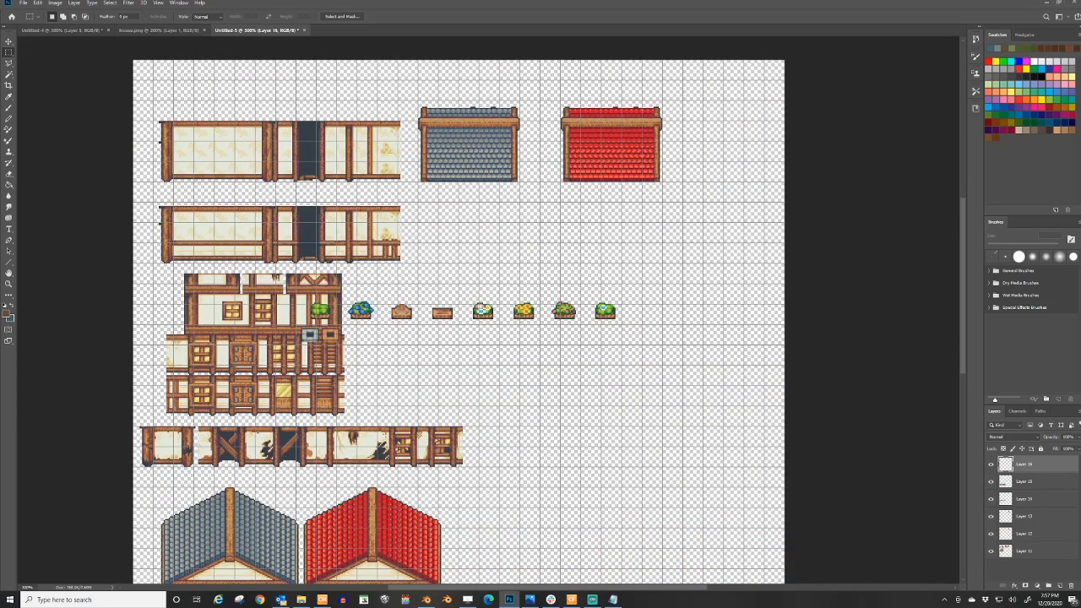
{"action": "left_click", "coordinate": [9, 41]}
{"action": "scroll", "coordinate": [411, 315], "scroll_direction": "down", "scroll_amount": 2, "text": "alt"}
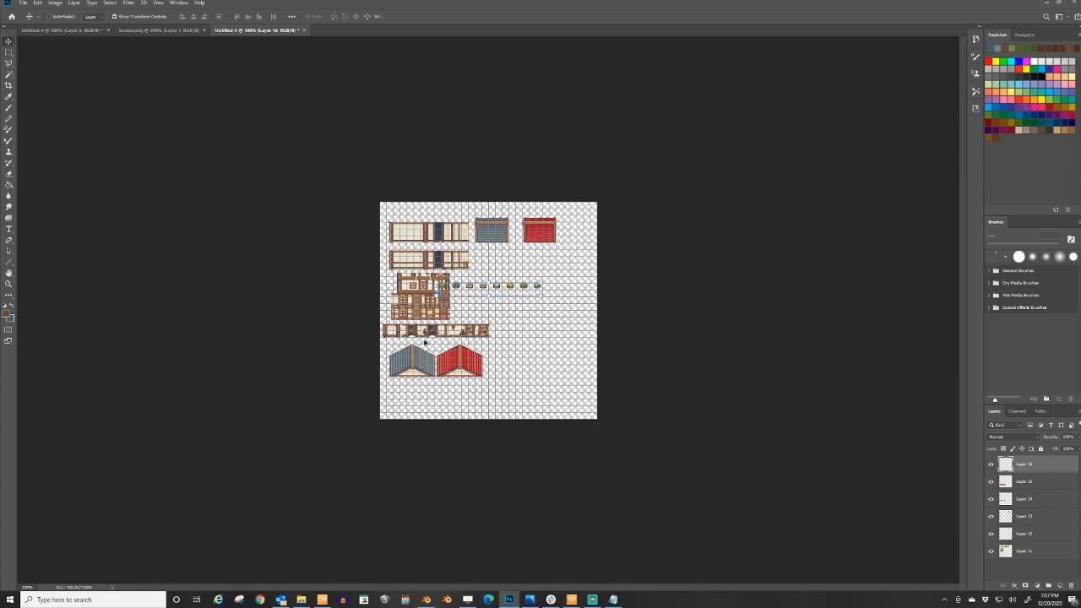
{"action": "scroll", "coordinate": [426, 341], "scroll_direction": "up", "scroll_amount": 2, "text": "alt"}
{"action": "left_click_drag", "start_coordinate": [474, 233], "coordinate": [319, 537]}
{"action": "scroll", "coordinate": [343, 187], "scroll_direction": "down", "scroll_amount": 1, "text": "alt"}
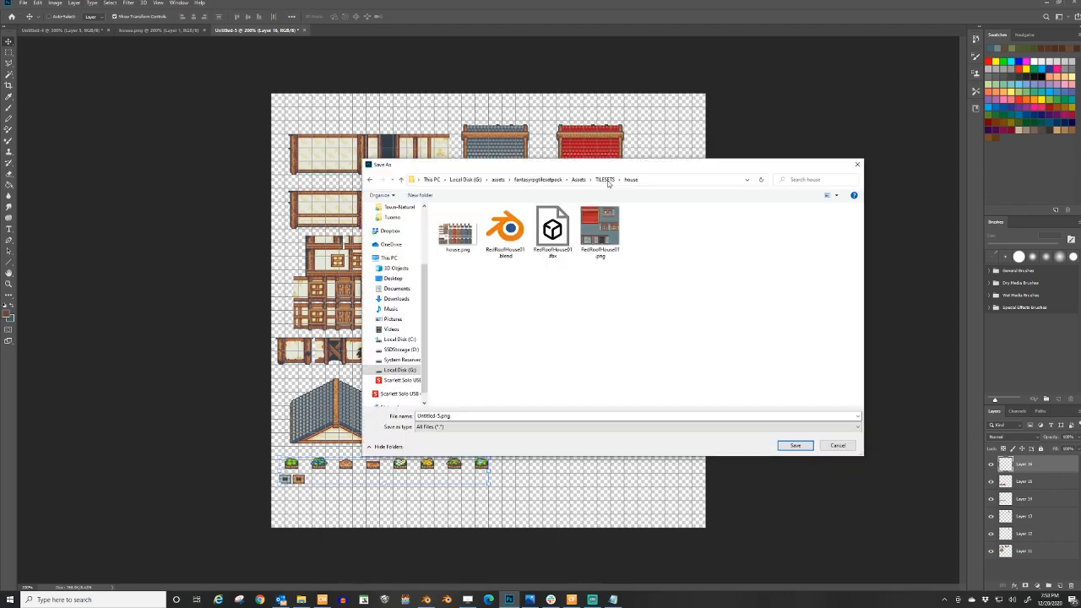
- Save the document as a PNG in the house folder, overwriting RedRoofHouse01.png
{"action": "left_click", "coordinate": [600, 228]}
{"action": "key", "text": "Return"}
{"action": "left_click", "coordinate": [570, 300]}
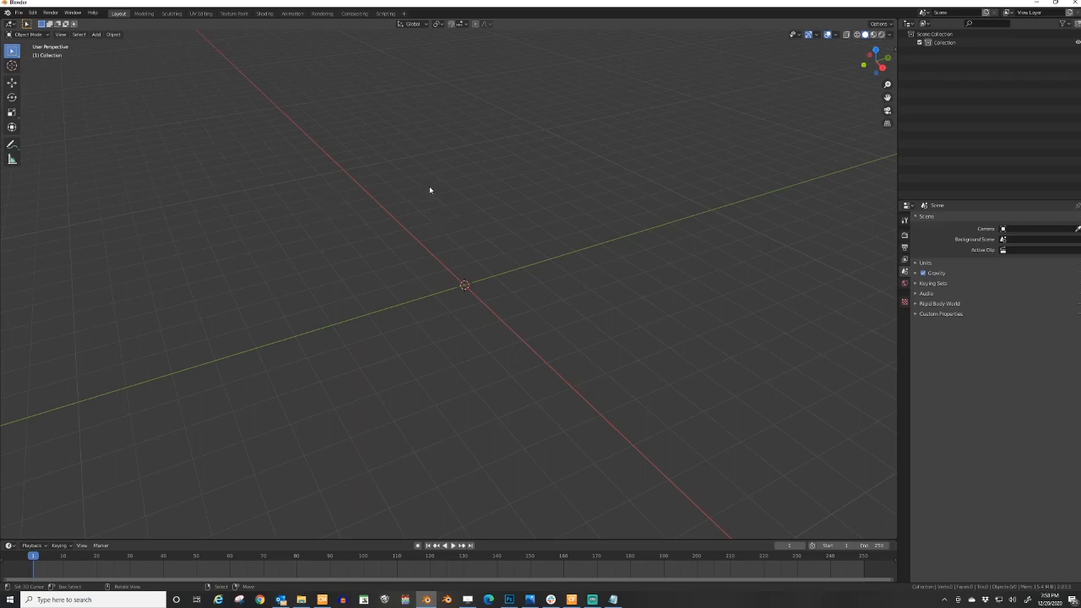
- Switch to Blender, add a cube mesh to the empty scene and enter Edit Mode on it
{"action": "middle_click_drag", "start_coordinate": [429, 186], "coordinate": [552, 227]}
{"action": "key", "text": "shift+a"}
{"action": "mouse_move", "coordinate": [551, 223]}
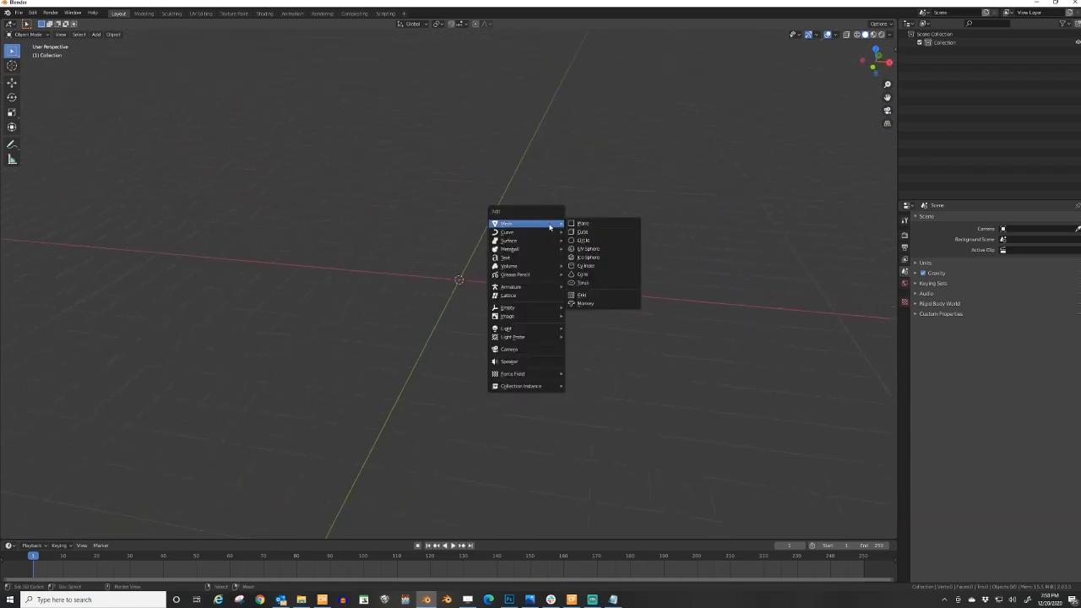
{"action": "left_click", "coordinate": [614, 233]}
{"action": "key", "text": "Tab"}
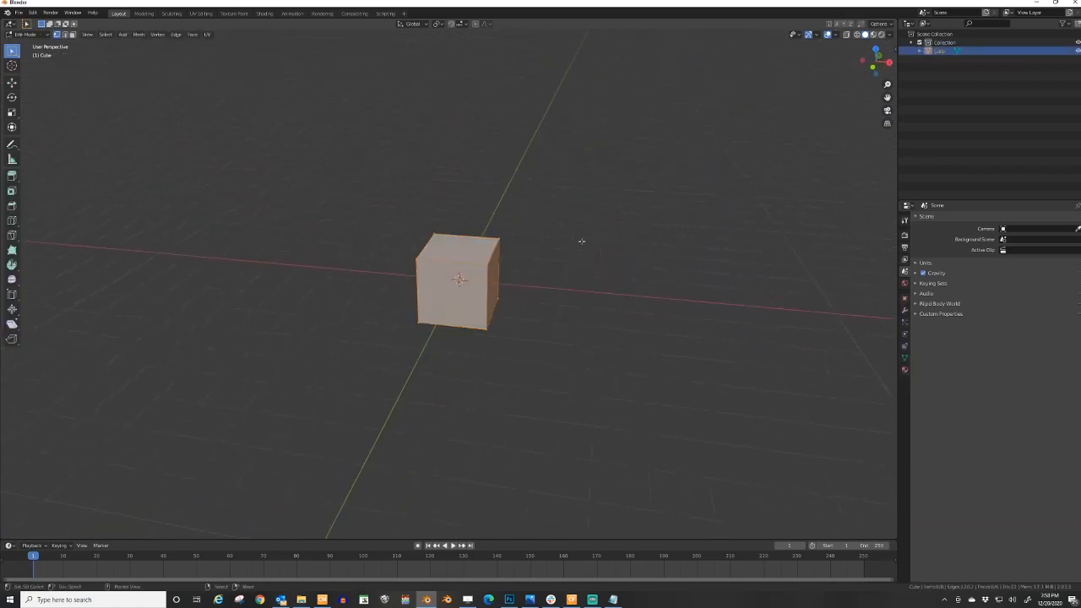
{"action": "key", "text": "Tab"}
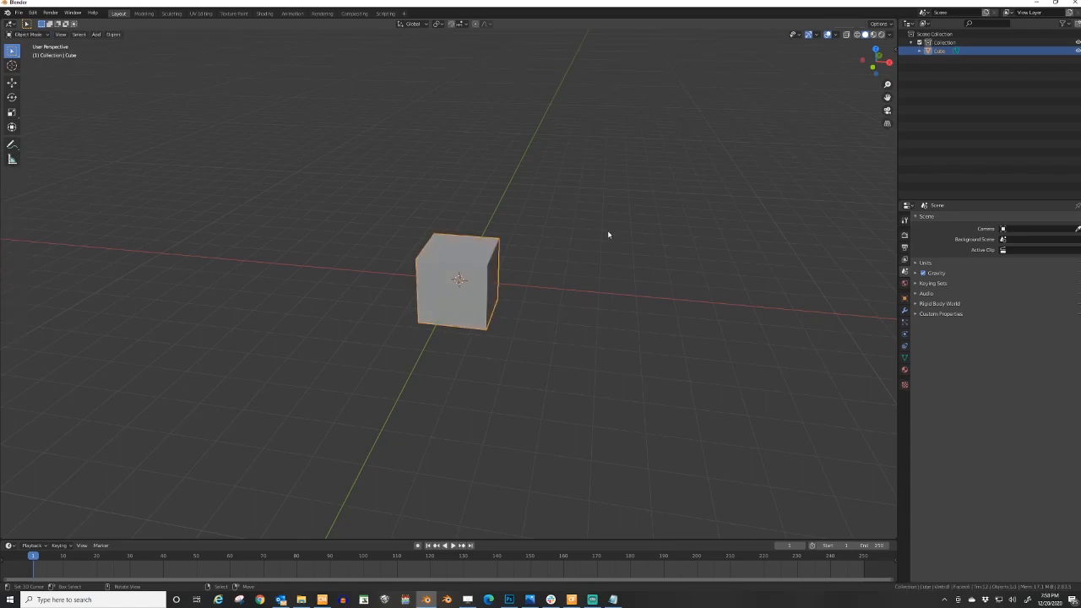
{"action": "key", "text": "Tab"}
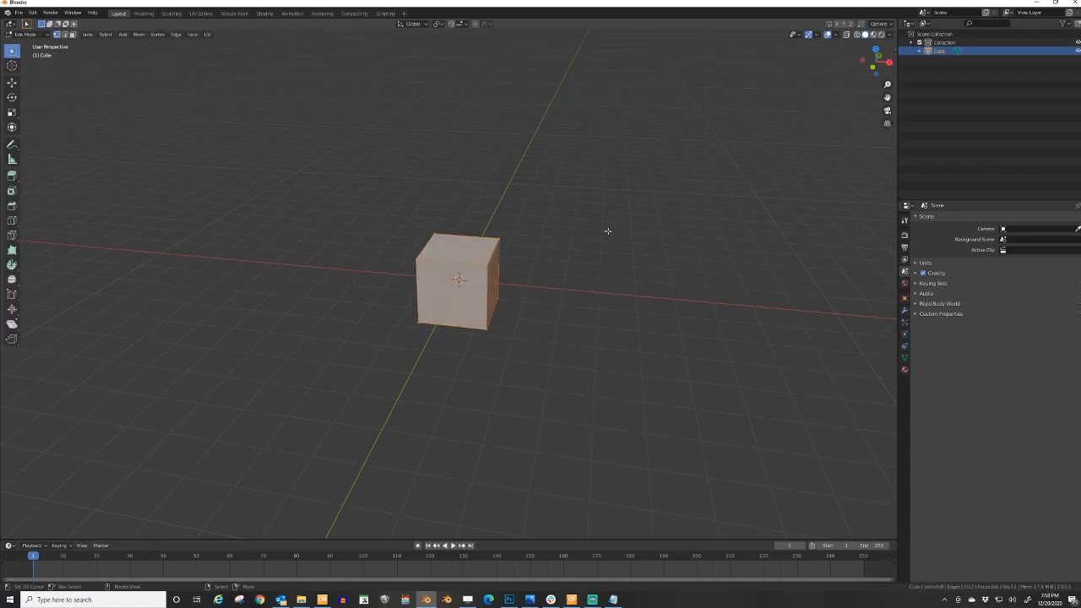
- Scale the cube's geometry by a factor of 0.5 and the result by a factor of 5
{"action": "type", "text": "s0.5"}
{"action": "key", "text": "Return"}
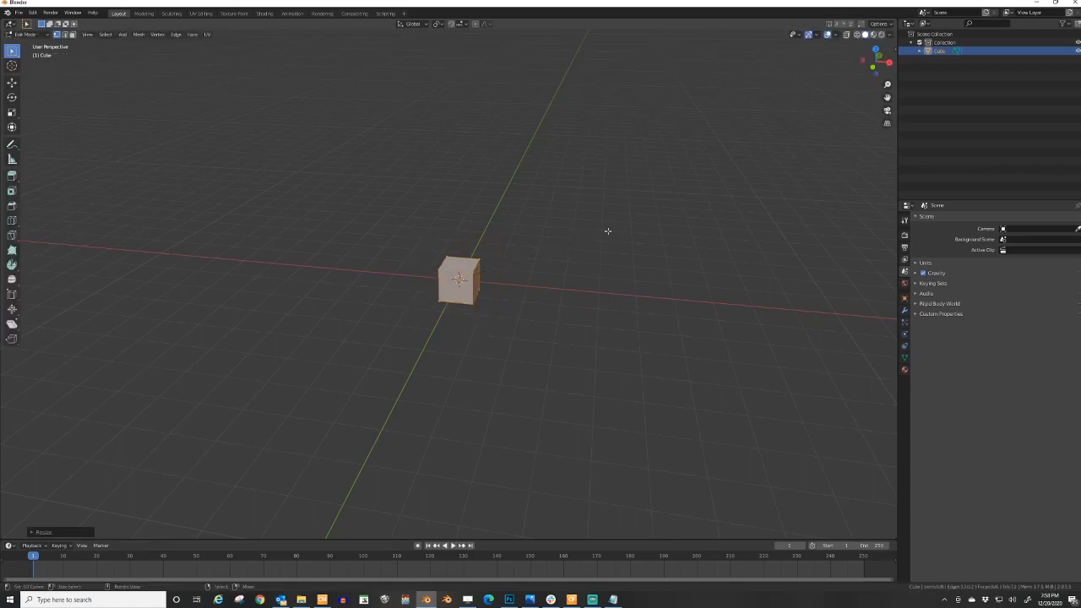
{"action": "type", "text": "s"}
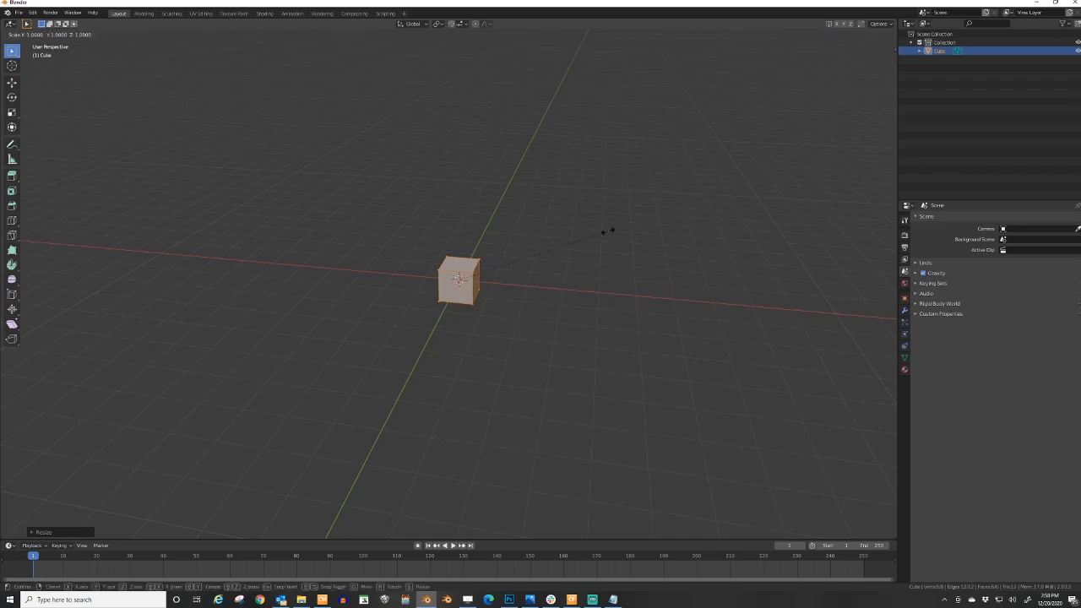
{"action": "type", "text": "5"}
{"action": "key", "text": "Return"}
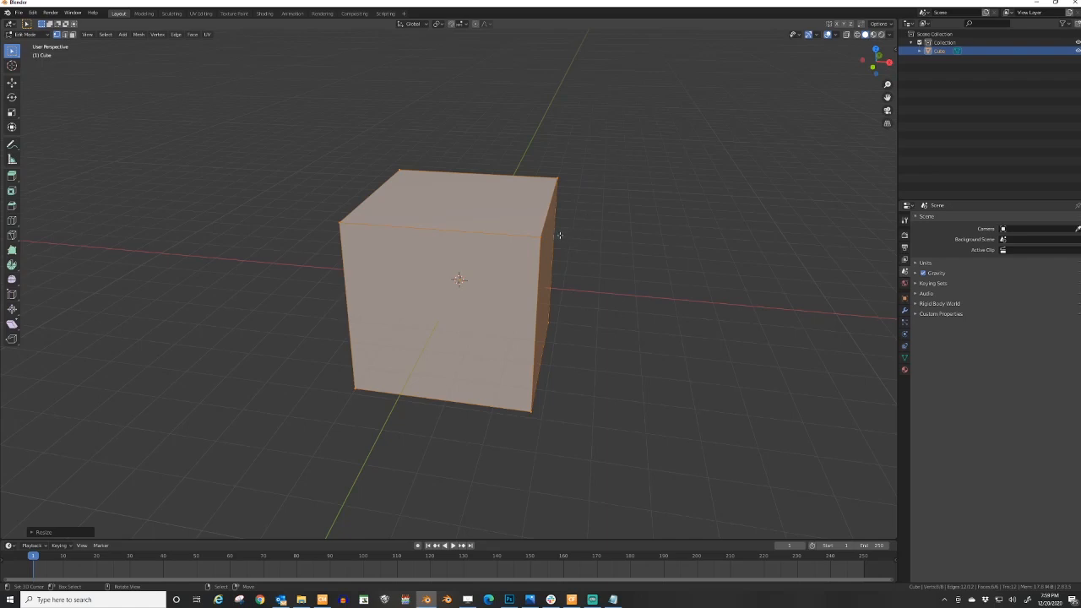
{"action": "key", "text": "g"}
{"action": "key", "text": "z"}
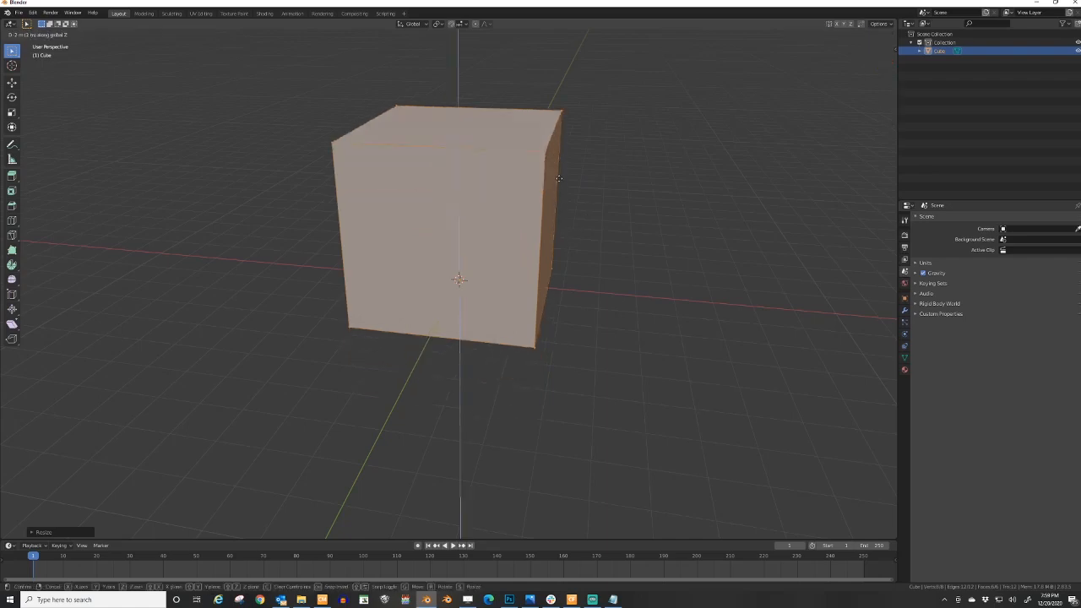
{"action": "key", "text": "Escape"}
- From the front view, raise the cube's geometry along Z until its base rests on the ground line
{"action": "key", "text": "KP_1"}
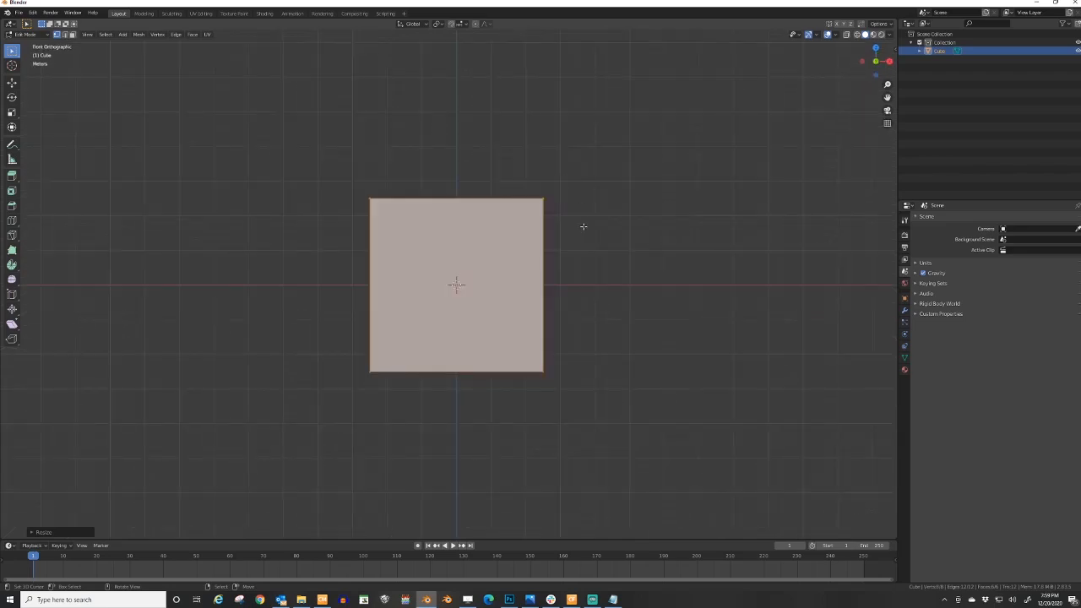
{"action": "key", "text": "g"}
{"action": "key", "text": "z"}
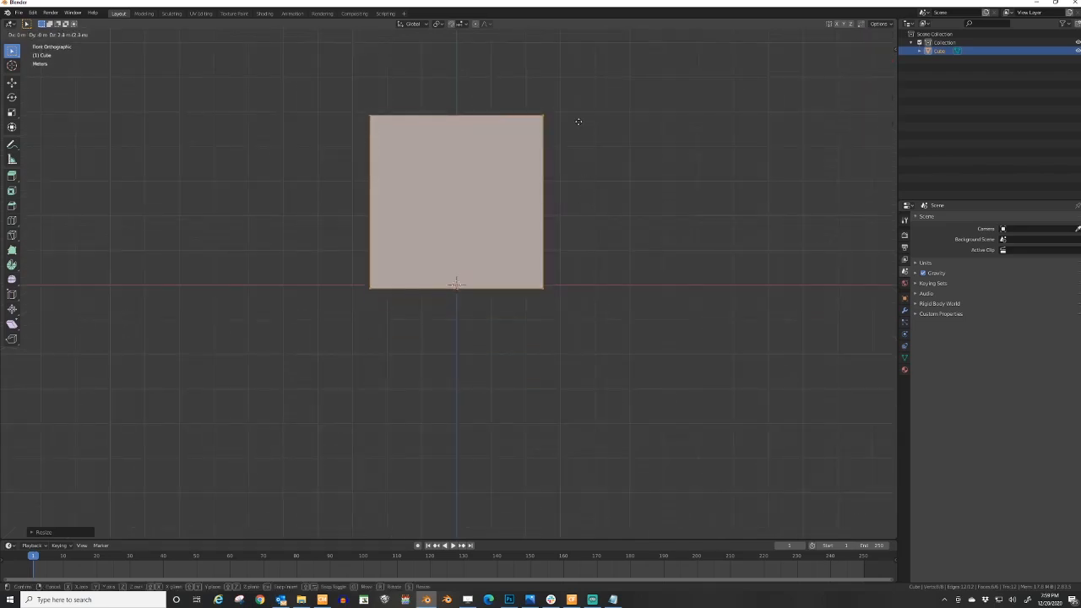
{"action": "left_click", "coordinate": [578, 108]}
- Select the cube's top face and lower it along Z to leave a box a little over half as tall as it is wide
{"action": "middle_click_drag", "start_coordinate": [577, 132], "coordinate": [402, 179]}
{"action": "left_click", "coordinate": [389, 146]}
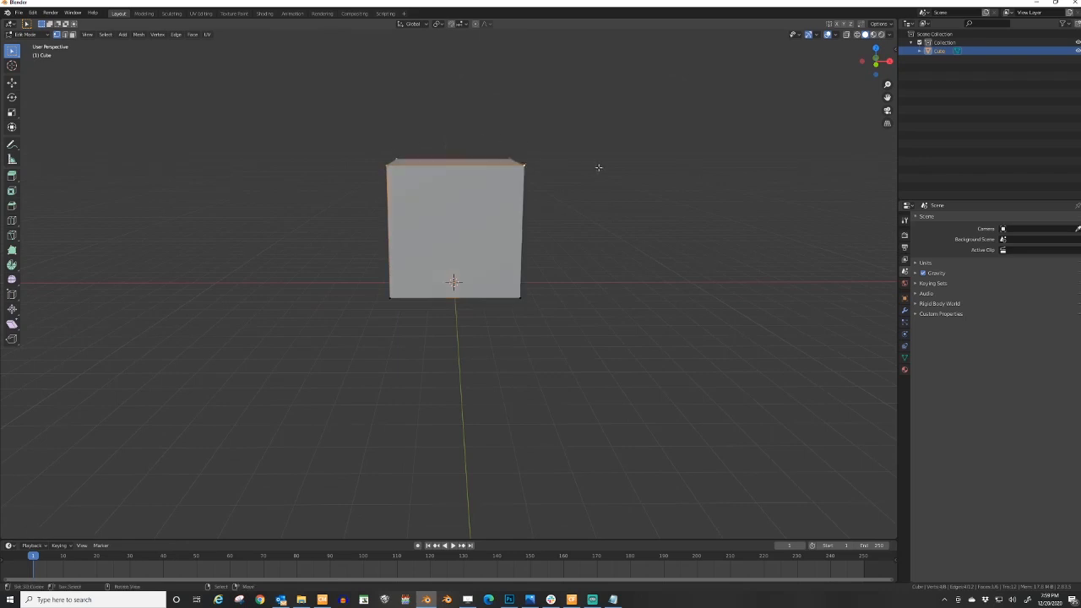
{"action": "key", "text": "g"}
{"action": "key", "text": "z"}
{"action": "left_click", "coordinate": [602, 202]}
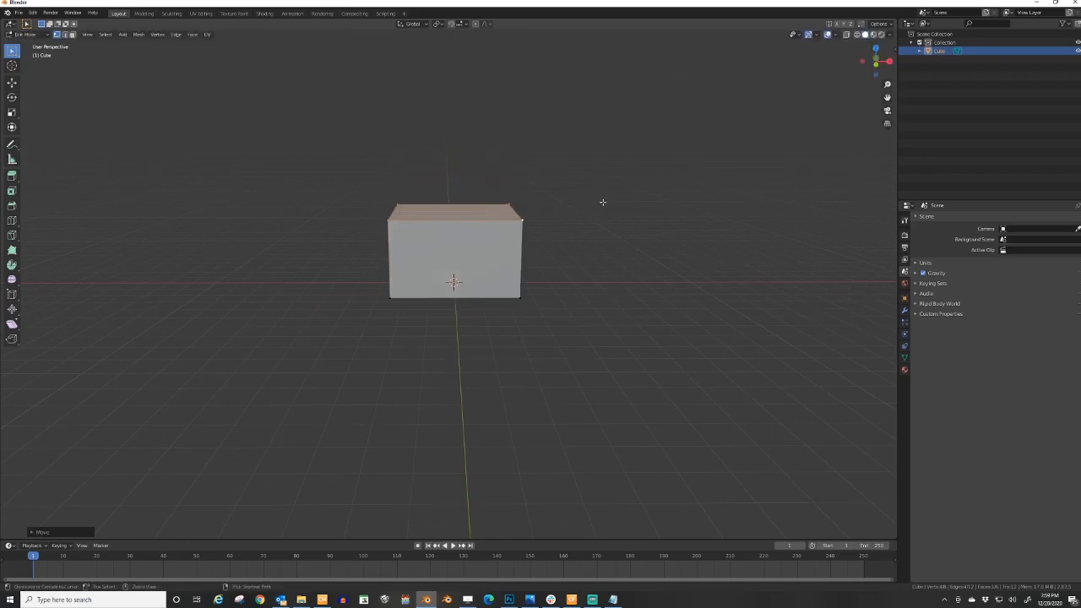
{"action": "key", "text": "KP_1"}
{"action": "middle_click_drag", "start_coordinate": [546, 196], "coordinate": [470, 243]}
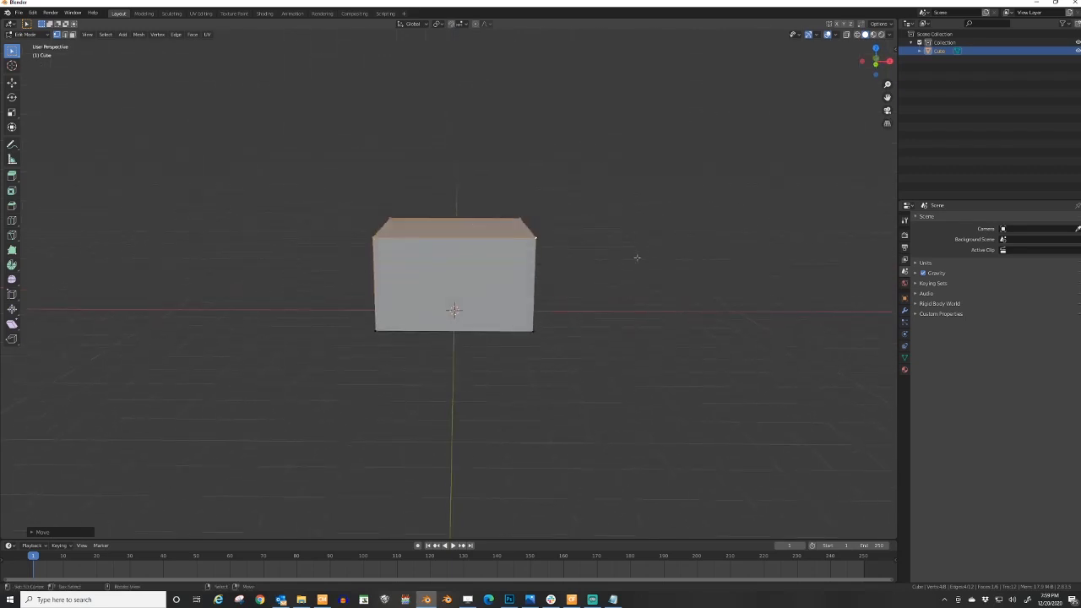
- From the front view, add four evenly spaced vertical loop cuts across the box's width
{"action": "middle_click_drag", "start_coordinate": [636, 256], "coordinate": [541, 245]}
{"action": "key", "text": "KP_1"}
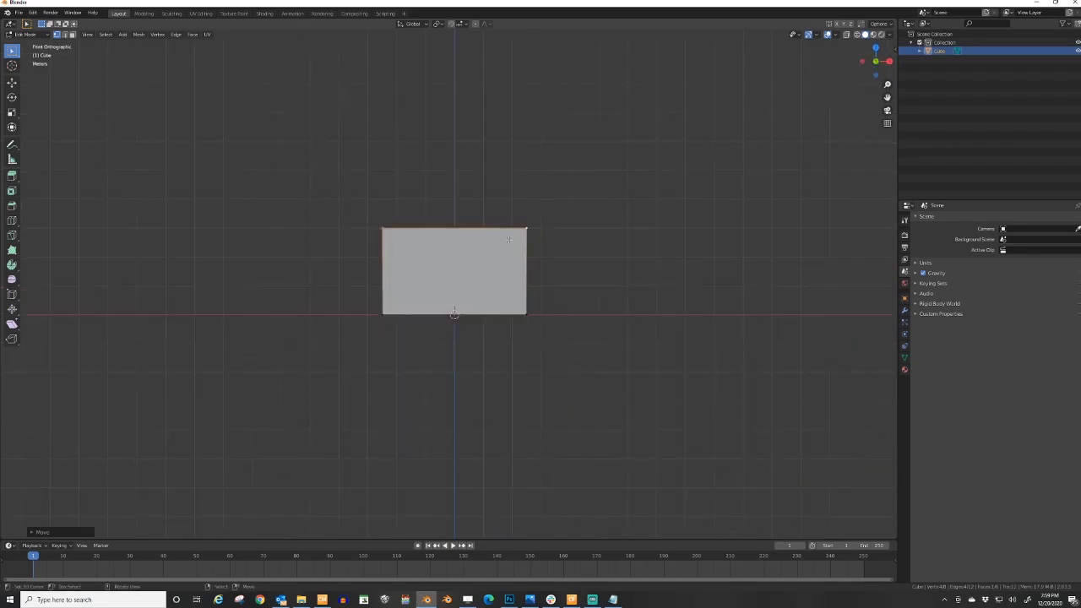
{"action": "key", "text": "ctrl+r"}
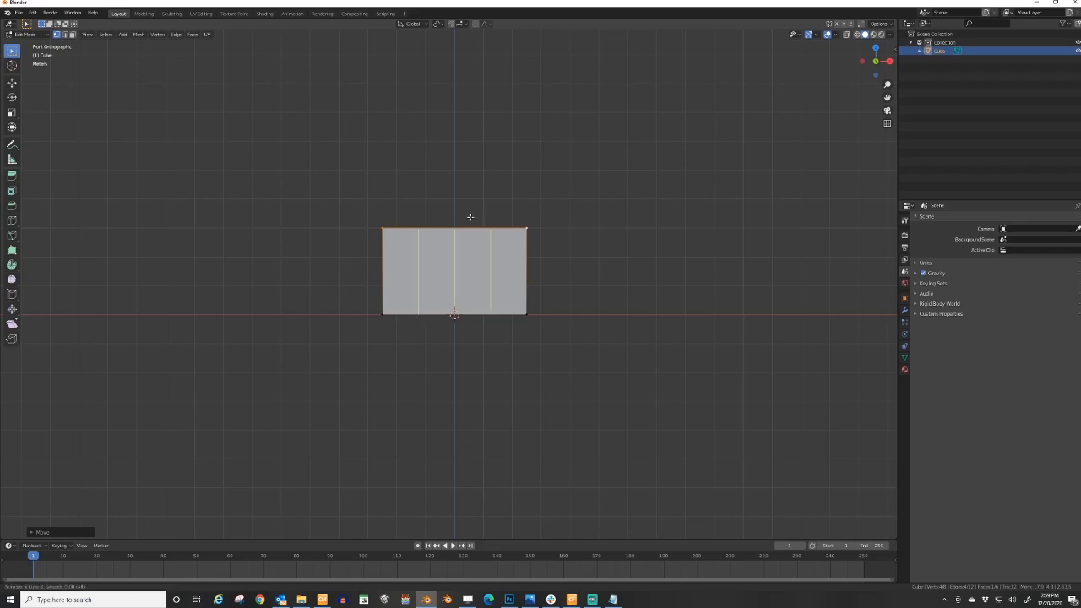
{"action": "scroll", "coordinate": [470, 217], "scroll_direction": "up", "scroll_amount": 1}
{"action": "left_click", "coordinate": [470, 217]}
- Add two evenly spaced horizontal loop cuts around the box to divide its height into three rows
{"action": "middle_click_drag", "start_coordinate": [582, 228], "coordinate": [566, 256]}
{"action": "key", "text": "ctrl+r"}
{"action": "scroll", "coordinate": [443, 308], "scroll_direction": "up", "scroll_amount": 1}
{"action": "left_click", "coordinate": [443, 308]}
- Try five vertical loop cuts along the box's depth, and undo them
{"action": "middle_click_drag", "start_coordinate": [655, 298], "coordinate": [553, 275]}
{"action": "key", "text": "ctrl+r"}
{"action": "scroll", "coordinate": [412, 234], "scroll_direction": "up", "scroll_amount": 4}
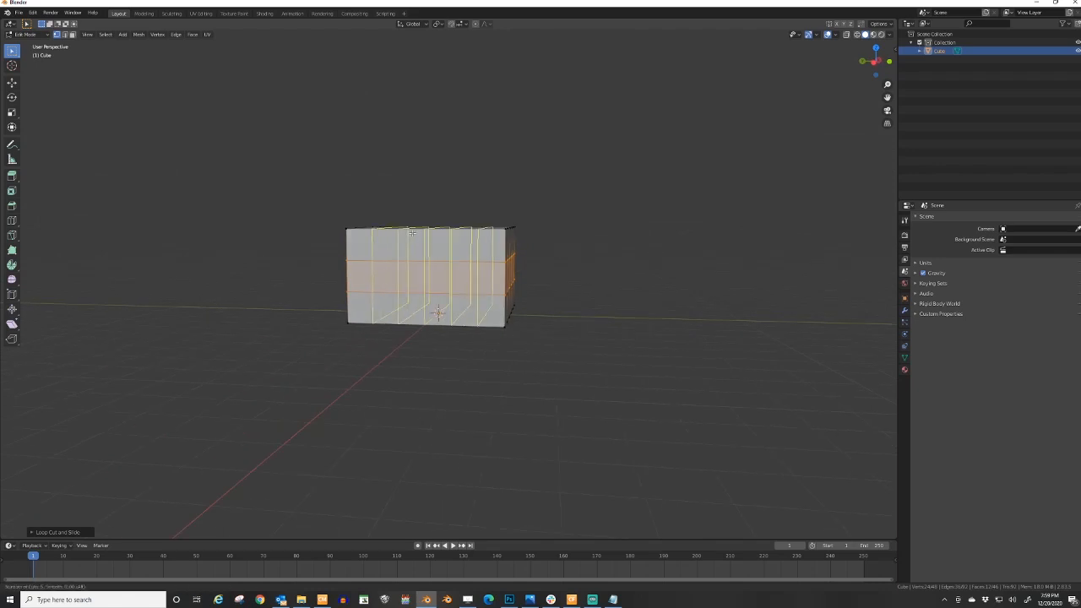
{"action": "left_click", "coordinate": [412, 234]}
{"action": "middle_click_drag", "start_coordinate": [412, 234], "coordinate": [461, 323]}
{"action": "middle_click_drag", "start_coordinate": [514, 303], "coordinate": [500, 301]}
{"action": "key", "text": "ctrl+z"}
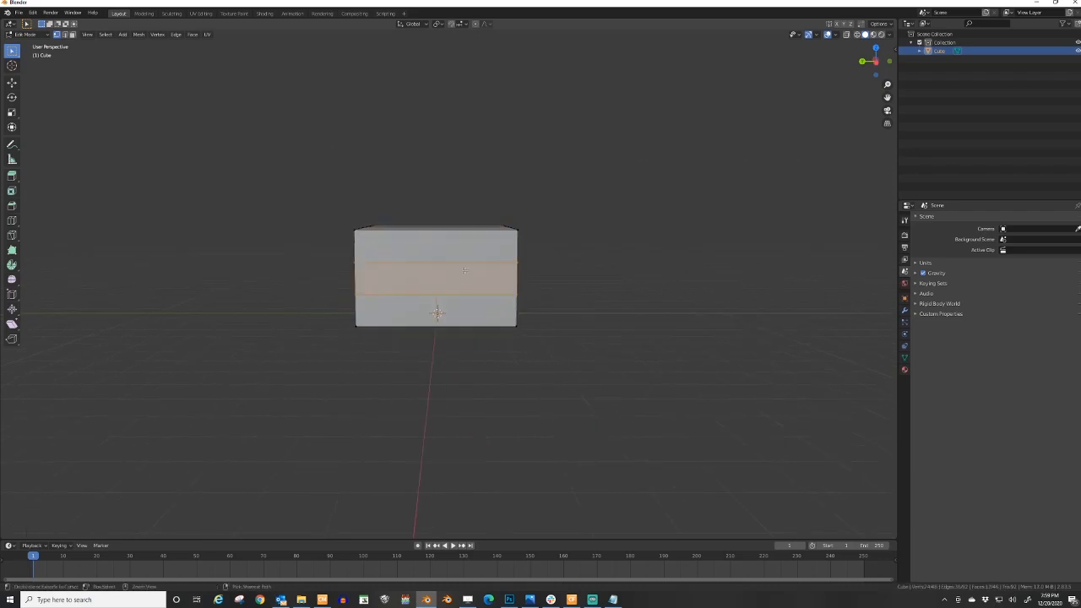
- Add four evenly spaced loop cuts along the box's depth to divide its sides into five columns
{"action": "key", "text": "ctrl+r"}
{"action": "scroll", "coordinate": [446, 216], "scroll_direction": "up", "scroll_amount": 3}
{"action": "left_click", "coordinate": [447, 217]}
{"action": "left_click", "coordinate": [447, 217]}
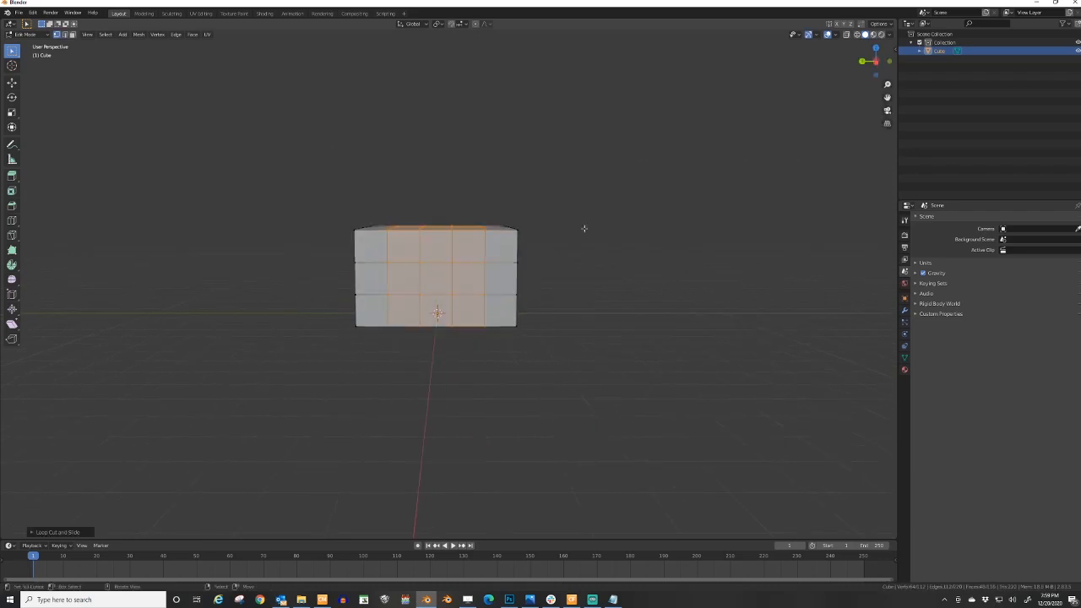
- Switch to face selection, clear the selection and select all faces on top of the box with circle select
{"action": "middle_click_drag", "start_coordinate": [584, 229], "coordinate": [616, 246]}
{"action": "middle_click_drag", "start_coordinate": [477, 274], "coordinate": [509, 315]}
{"action": "middle_click_drag", "start_coordinate": [509, 315], "coordinate": [515, 312]}
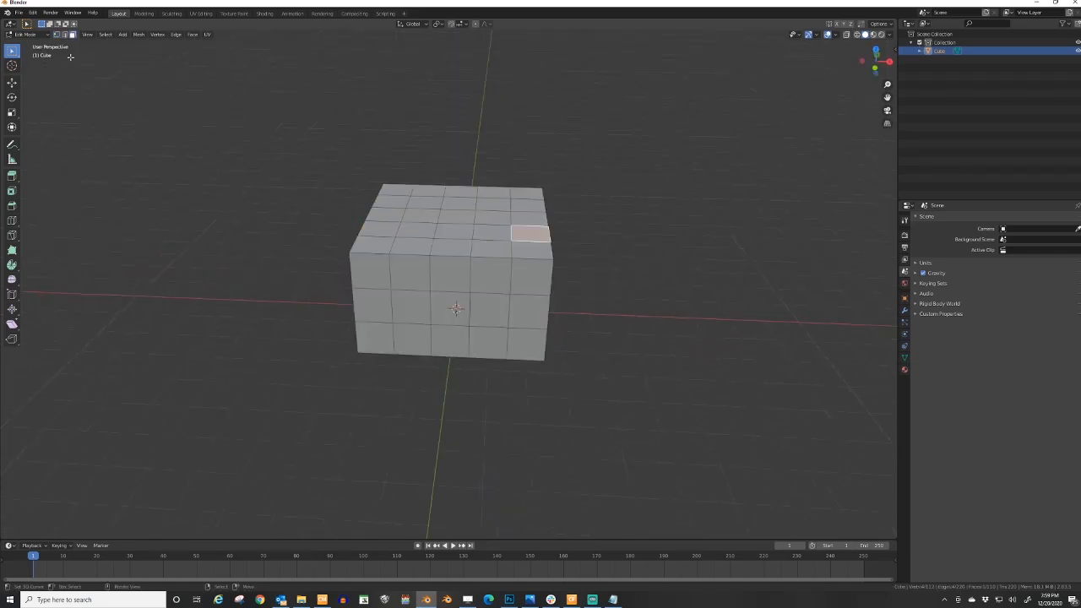
{"action": "middle_click_drag", "start_coordinate": [359, 163], "coordinate": [370, 177]}
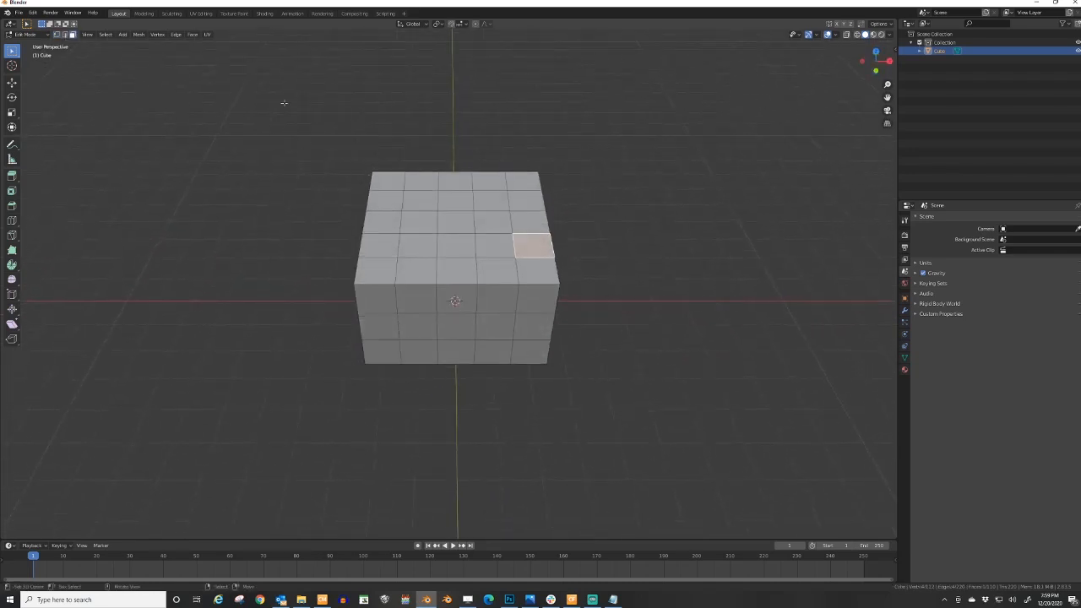
{"action": "scroll", "coordinate": [465, 162], "scroll_direction": "down", "scroll_amount": 1}
{"action": "key", "text": "alt+a"}
{"action": "scroll", "coordinate": [379, 146], "scroll_direction": "up", "scroll_amount": 2}
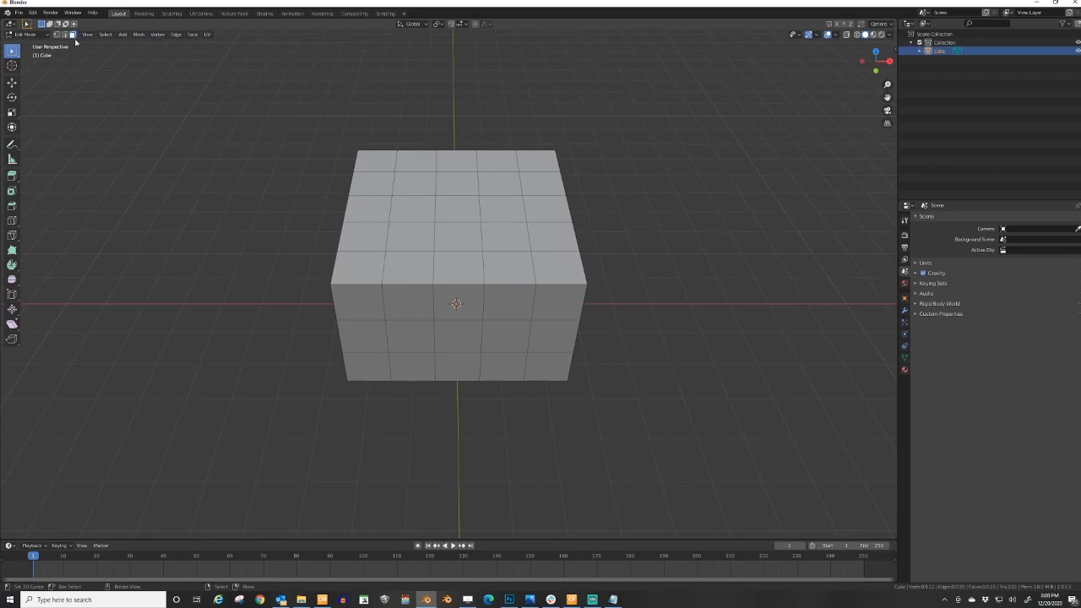
{"action": "key", "text": "c"}
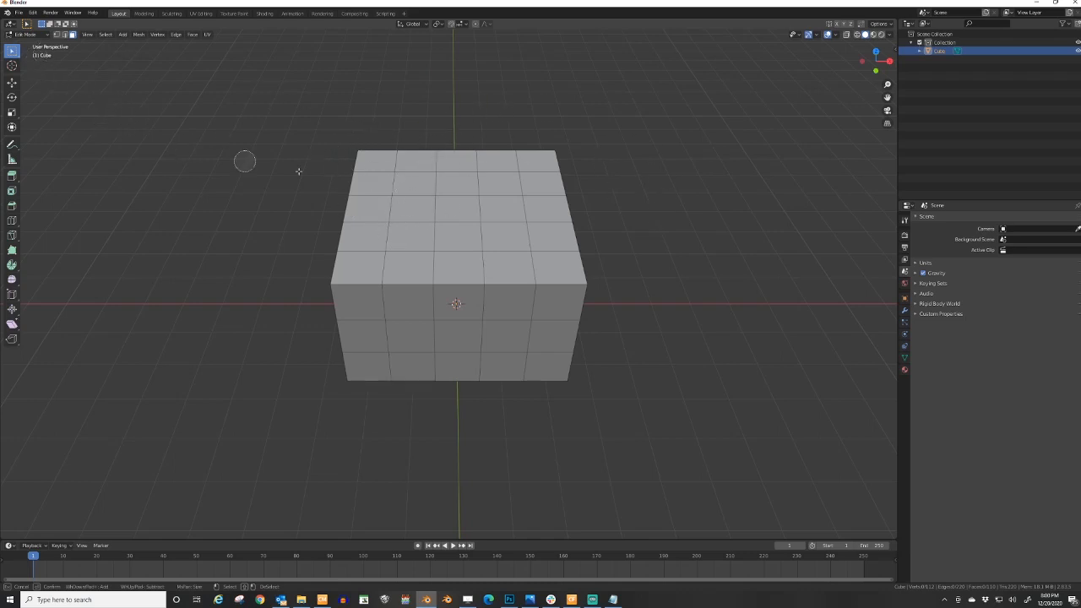
{"action": "mouse_move", "coordinate": [392, 254]}
{"action": "left_mouse_down"}
{"action": "mouse_move", "coordinate": [380, 245]}
{"action": "mouse_move", "coordinate": [371, 190]}
{"action": "mouse_move", "coordinate": [422, 165]}
{"action": "mouse_move", "coordinate": [508, 168]}
{"action": "mouse_move", "coordinate": [541, 186]}
{"action": "mouse_move", "coordinate": [549, 245]}
{"action": "mouse_move", "coordinate": [461, 249]}
{"action": "mouse_move", "coordinate": [429, 225]}
{"action": "mouse_move", "coordinate": [508, 210]}
{"action": "left_mouse_up"}
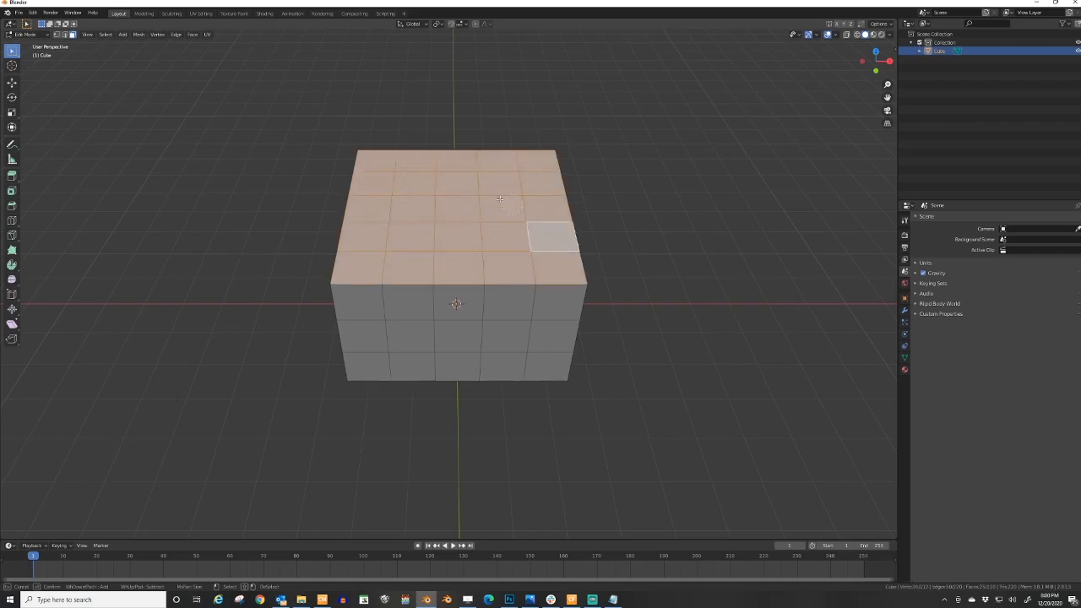
{"action": "right_click", "coordinate": [673, 208]}
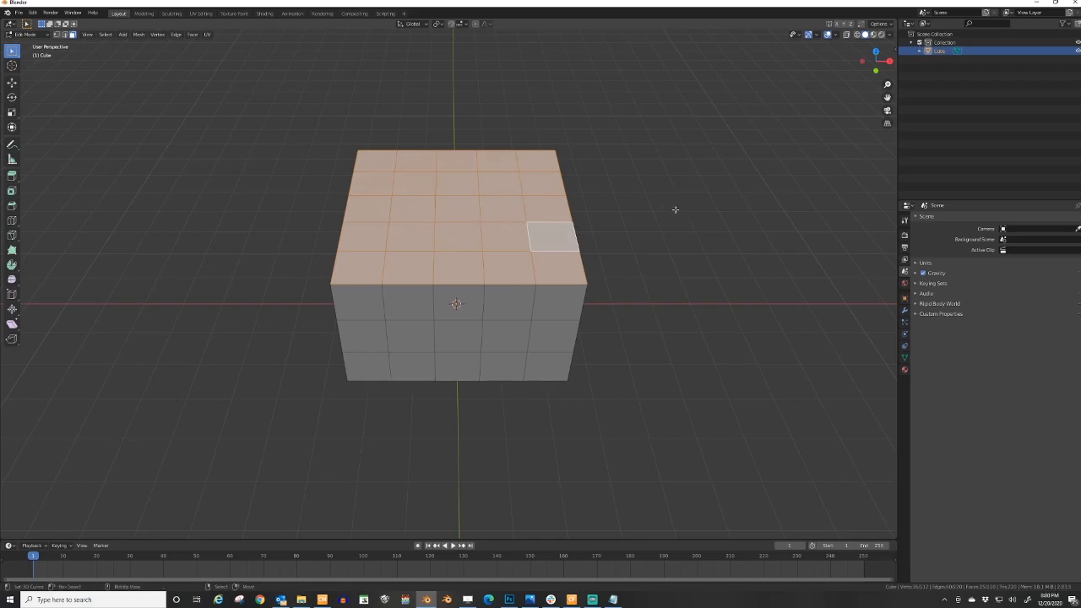
- From the front view, extrude the selected top faces straight up by about two wall rows
{"action": "middle_click_drag", "start_coordinate": [673, 208], "coordinate": [665, 181]}
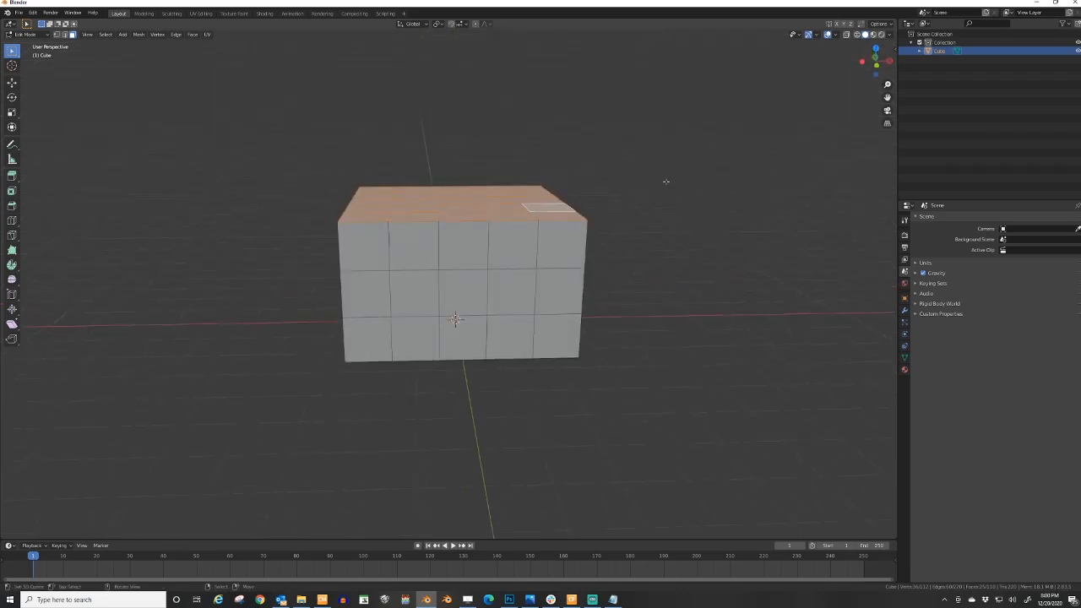
{"action": "key", "text": "KP_1"}
{"action": "key", "text": "e"}
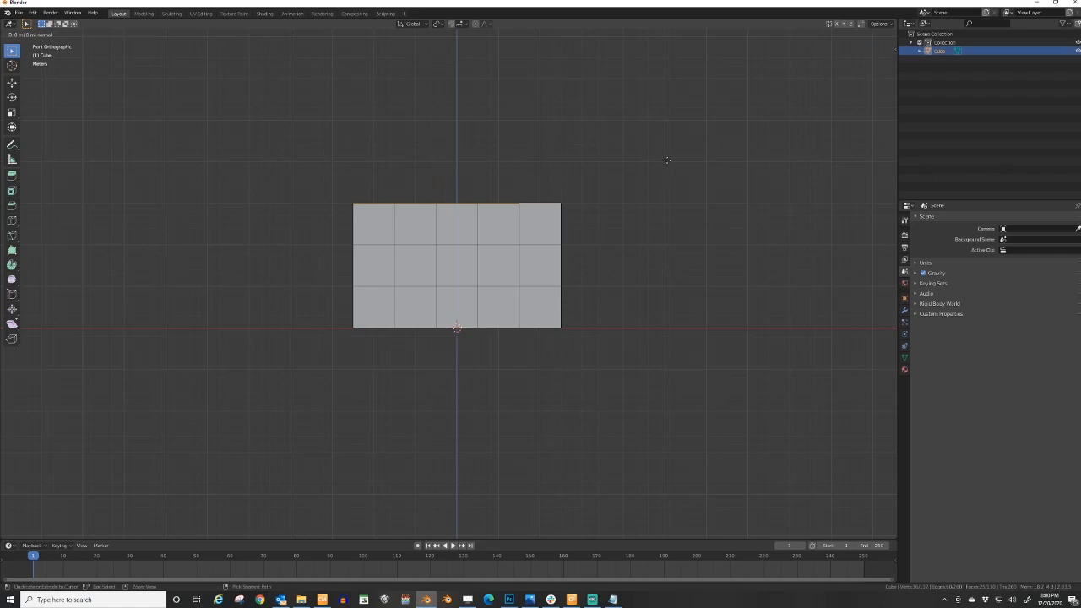
{"action": "left_click", "coordinate": [658, 117]}
{"action": "middle_click_drag", "start_coordinate": [656, 116], "coordinate": [660, 172]}
{"action": "key", "text": "Tab"}
{"action": "key", "text": "Tab"}
- Switch to vertex selection and merge the two middle vertices of the top front edge at their center
{"action": "left_click", "coordinate": [437, 164]}
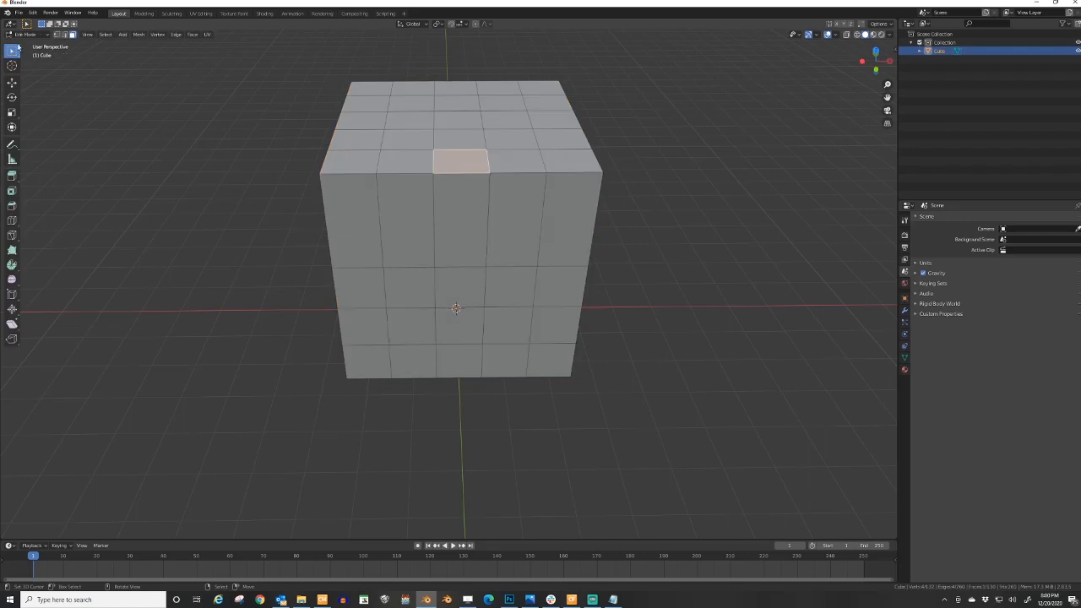
{"action": "left_click", "coordinate": [57, 35]}
{"action": "left_click", "coordinate": [433, 173]}
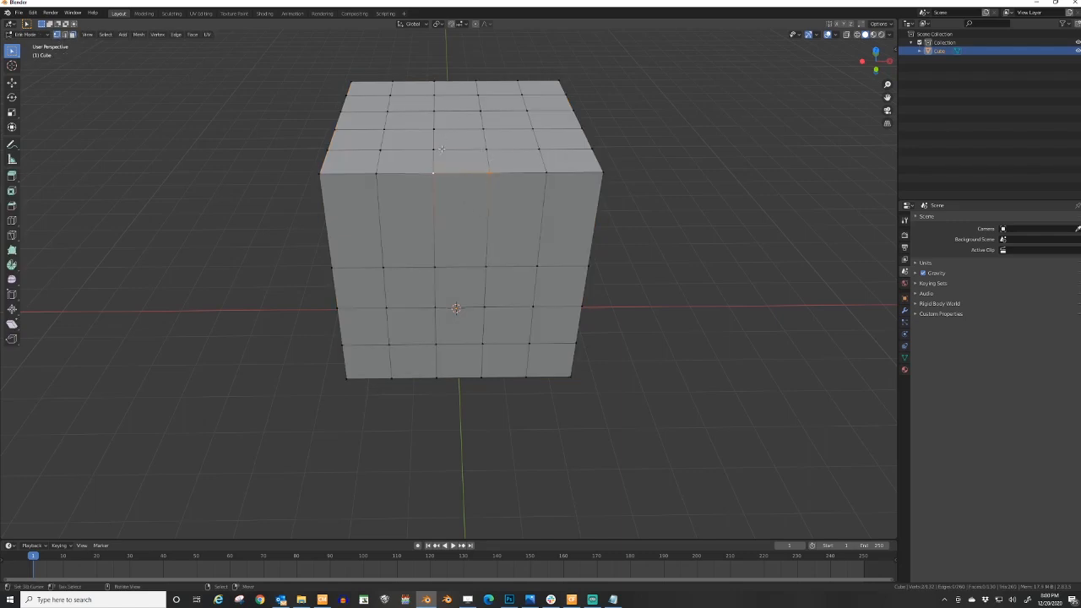
{"action": "right_click", "coordinate": [446, 170]}
{"action": "key", "text": "m"}
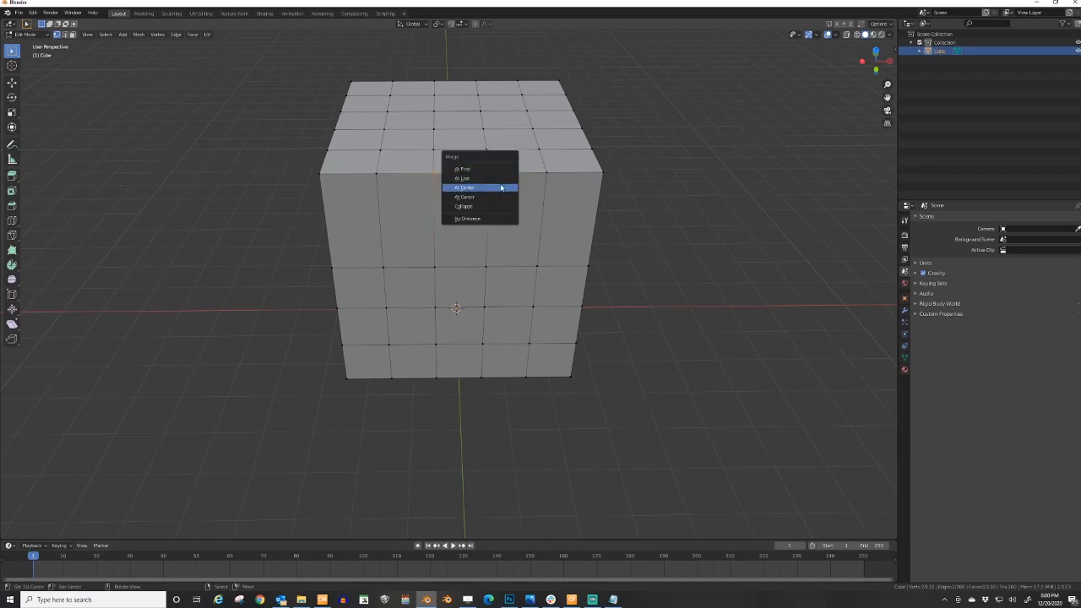
{"action": "left_click", "coordinate": [501, 187]}
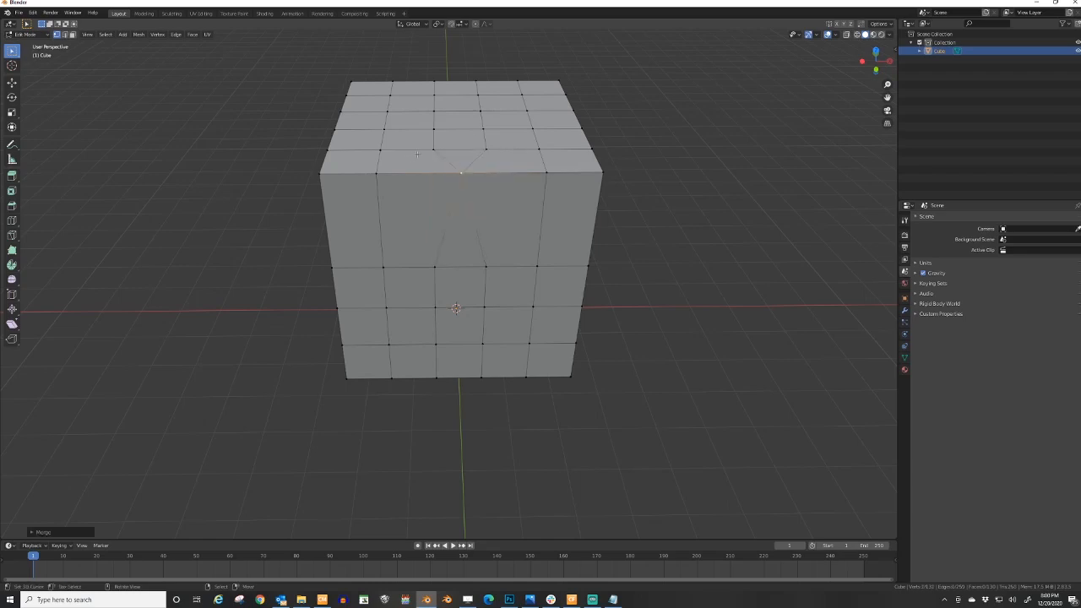
- Merge the middle vertex pairs in the second and third rows of the top surface at their centers
{"action": "key", "text": "m"}
{"action": "left_click", "coordinate": [490, 150]}
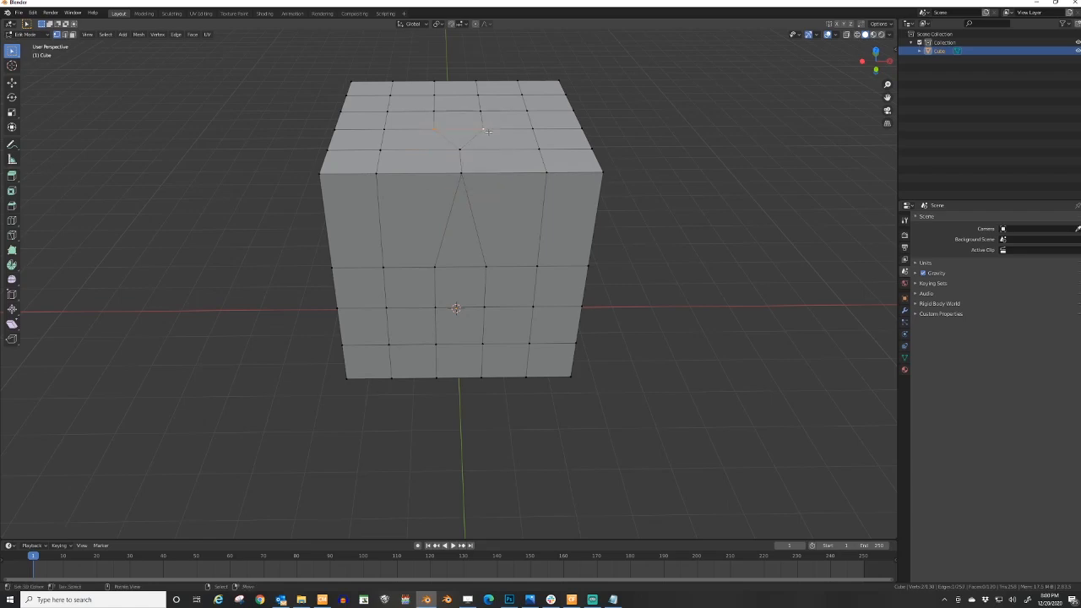
{"action": "key", "text": "m"}
{"action": "left_click", "coordinate": [486, 137]}
{"action": "middle_click_drag", "start_coordinate": [476, 106], "coordinate": [474, 119]}
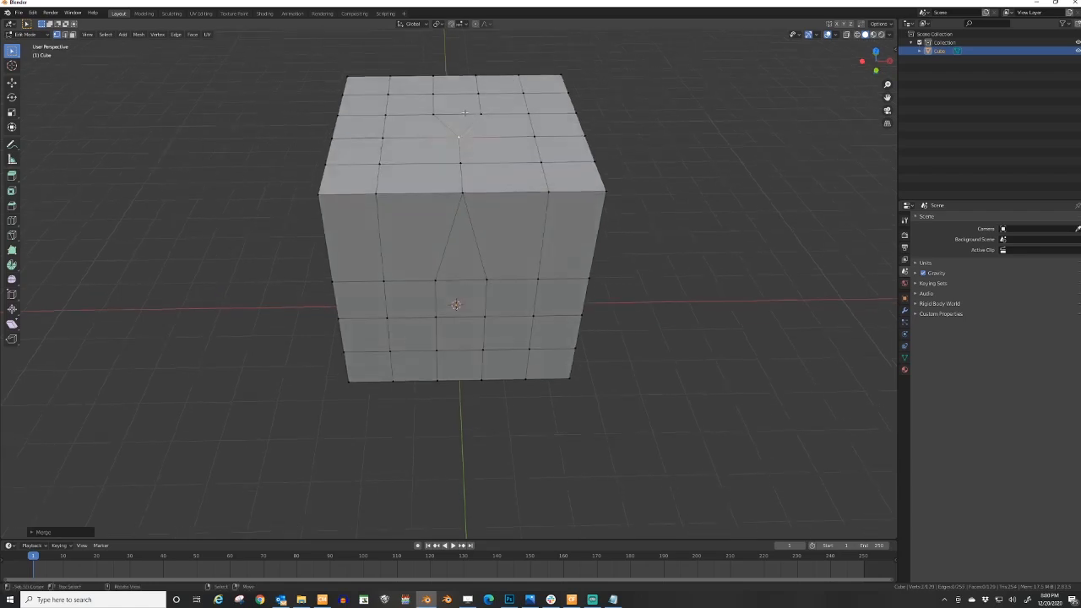
- Merge the middle vertex pairs in the remaining three rows of the top, through to the rear edge, at their centers
{"action": "left_click", "coordinate": [435, 117]}
{"action": "left_click", "coordinate": [478, 115], "text": "shift"}
{"action": "key", "text": "m"}
{"action": "left_click", "coordinate": [480, 119]}
{"action": "left_click", "coordinate": [432, 92]}
{"action": "left_click", "coordinate": [477, 94], "text": "shift"}
{"action": "key", "text": "m"}
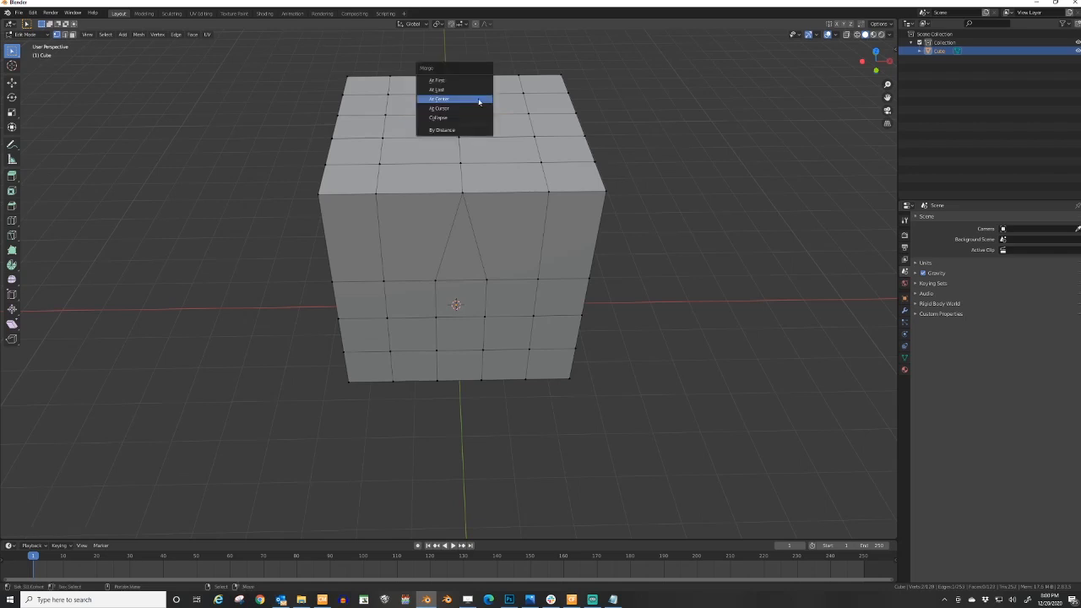
{"action": "left_click", "coordinate": [479, 100]}
{"action": "left_click", "coordinate": [433, 74]}
{"action": "left_click", "coordinate": [475, 73], "text": "shift"}
{"action": "key", "text": "m"}
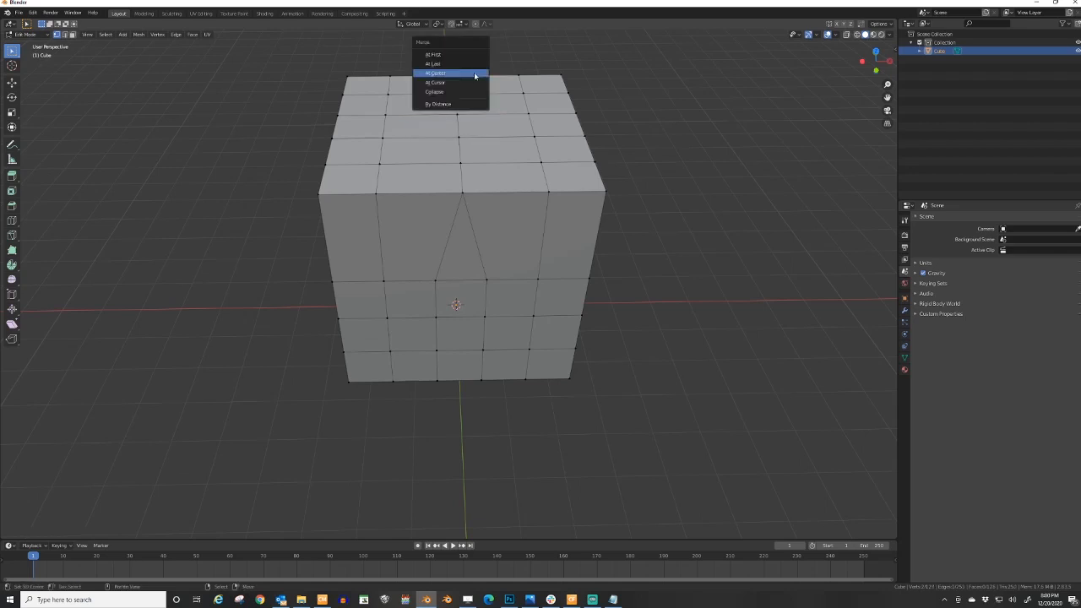
{"action": "left_click", "coordinate": [476, 75]}
- Enable X-axis mirror editing and try selecting vertices along the +X side of the top surface
{"action": "middle_click_drag", "start_coordinate": [494, 129], "coordinate": [492, 101]}
{"action": "left_click", "coordinate": [544, 138]}
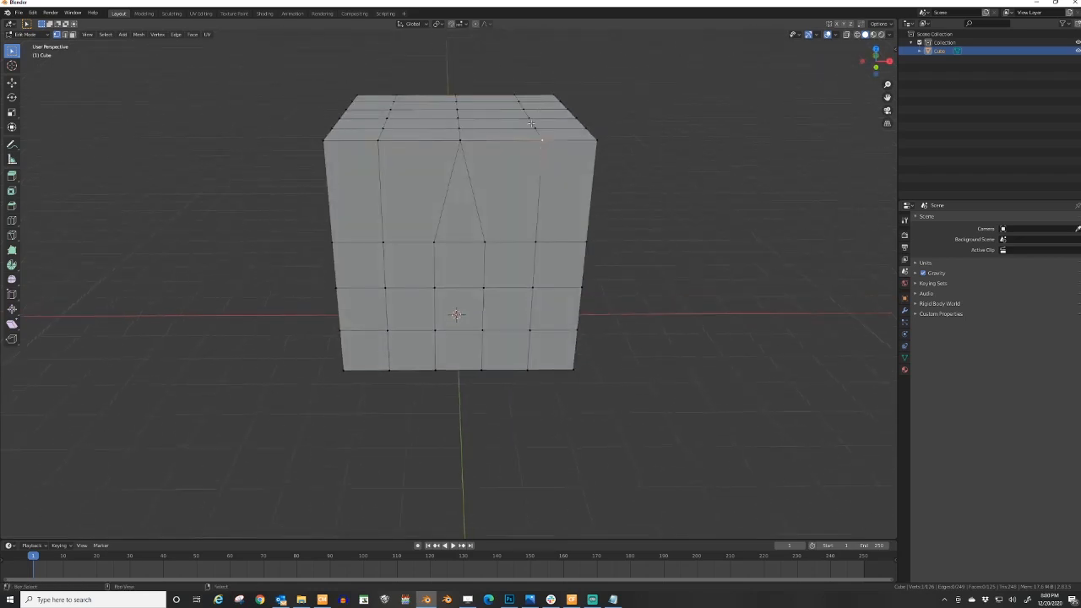
{"action": "left_click", "coordinate": [536, 127], "text": "shift"}
{"action": "left_click", "coordinate": [559, 102]}
{"action": "middle_click_drag", "start_coordinate": [561, 103], "coordinate": [568, 131]}
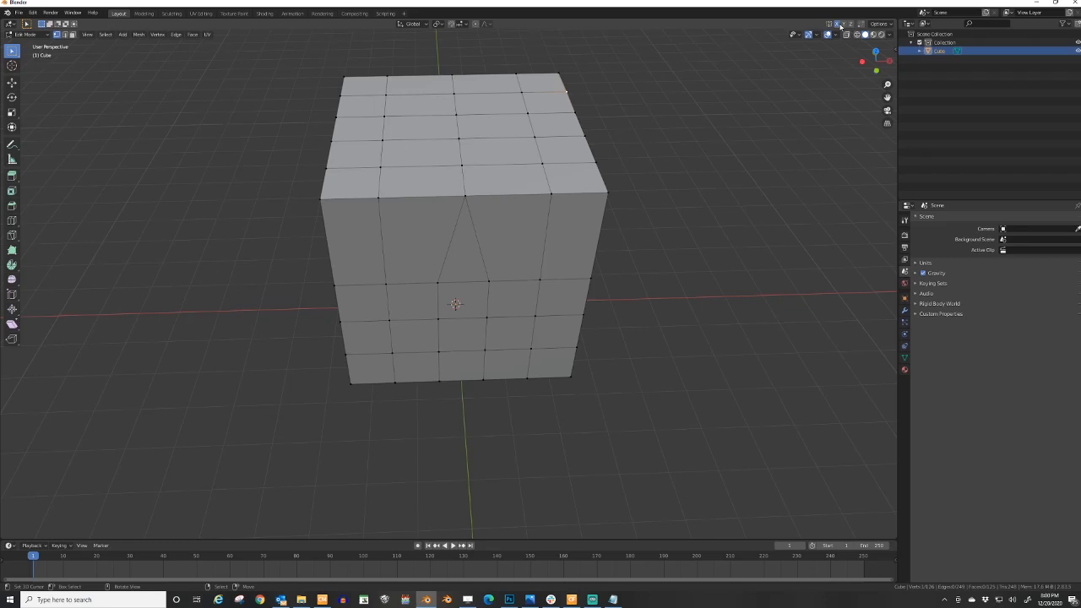
{"action": "left_click", "coordinate": [542, 164], "text": "shift"}
{"action": "left_click", "coordinate": [527, 77], "text": "shift"}
- On the +X side, merge the front two top-edge vertices into the wall vertices directly below them to start the roof slope
{"action": "middle_click_drag", "start_coordinate": [570, 85], "coordinate": [637, 230]}
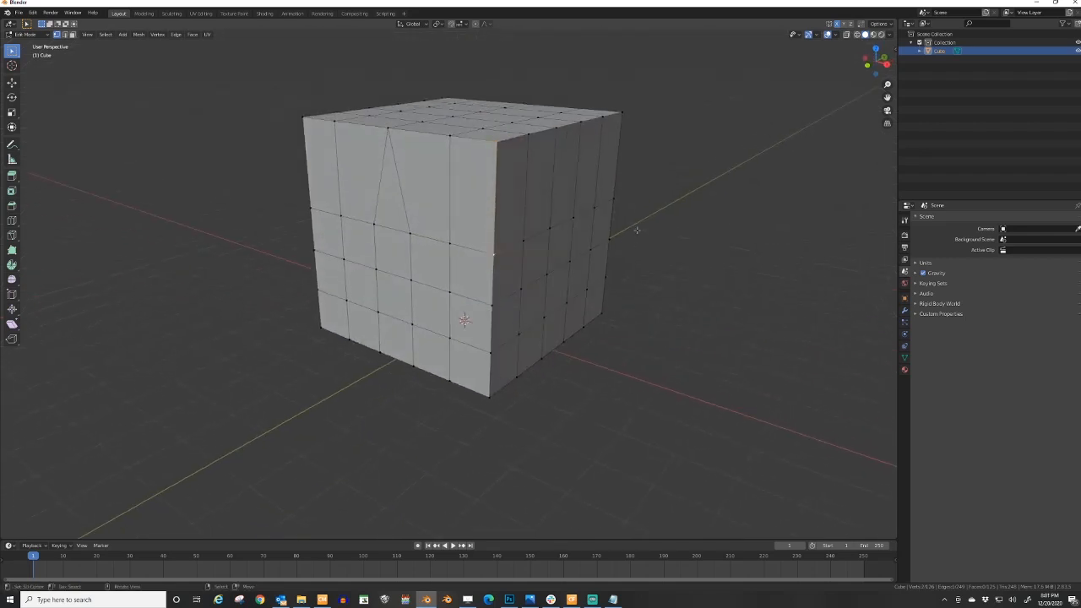
{"action": "key", "text": "m"}
{"action": "left_click", "coordinate": [640, 229]}
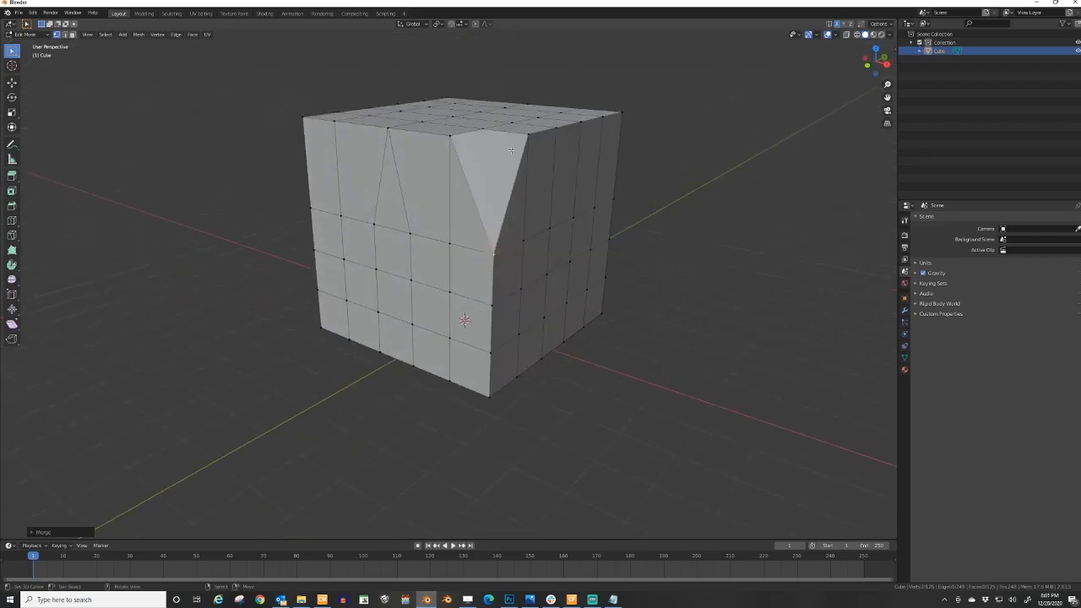
{"action": "left_click", "coordinate": [528, 139], "text": "alt"}
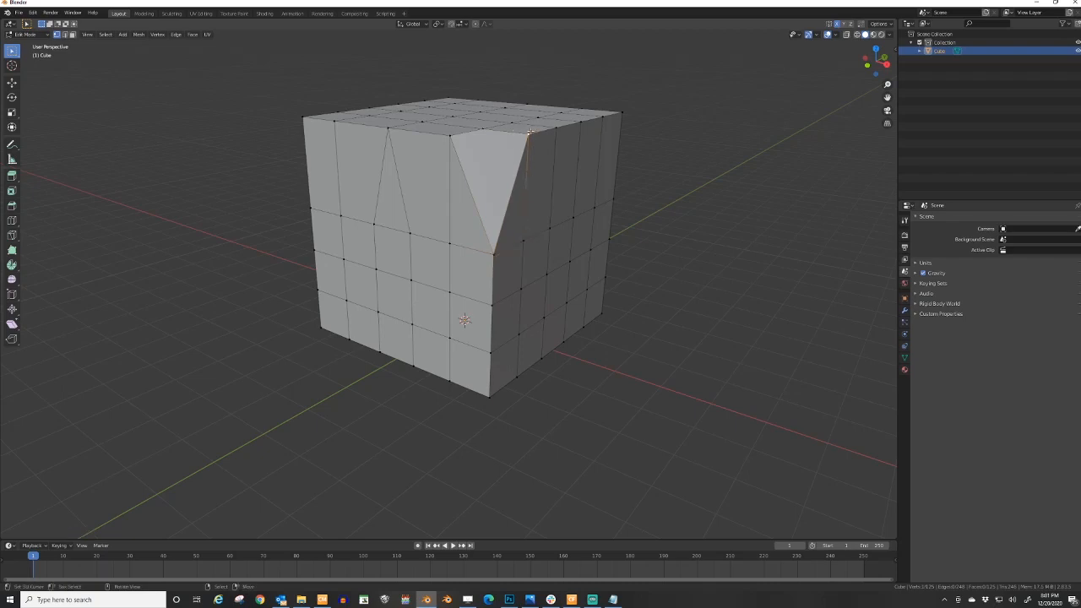
{"action": "key", "text": "m"}
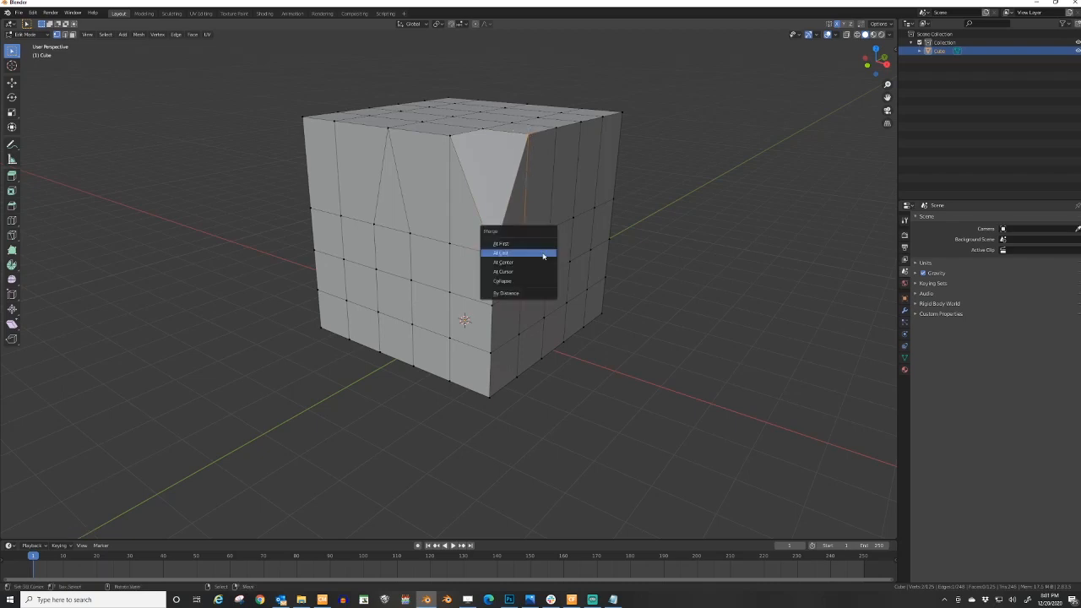
{"action": "left_click", "coordinate": [517, 245]}
- Merge the third and fourth top-edge vertices on the +X side into the wall vertices directly below them
{"action": "right_click", "coordinate": [551, 227], "text": "shift"}
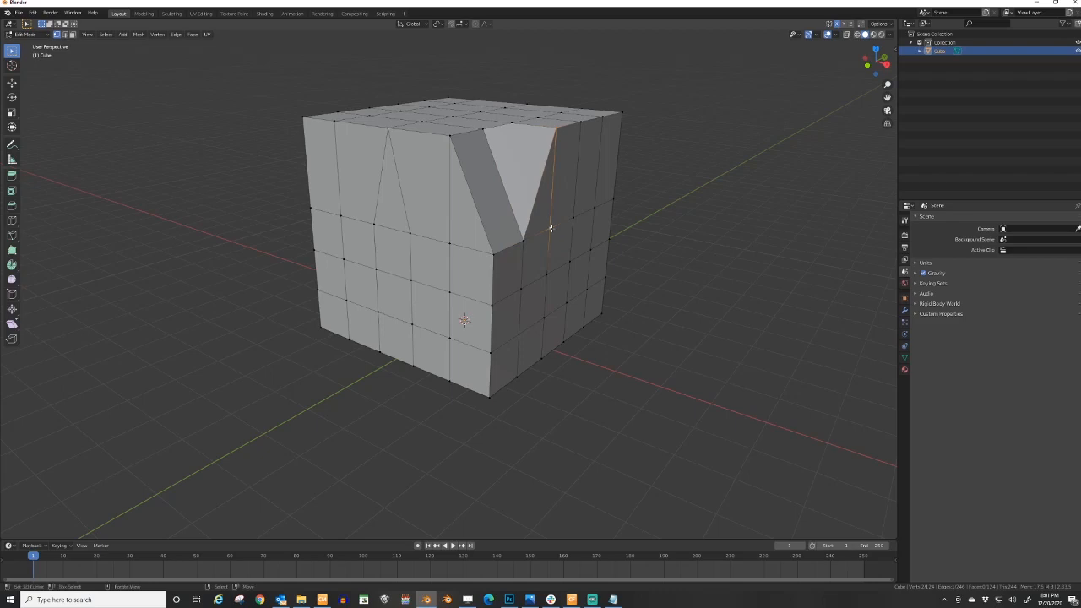
{"action": "key", "text": "m"}
{"action": "left_click", "coordinate": [553, 231]}
{"action": "right_click", "coordinate": [580, 123]}
{"action": "right_click", "coordinate": [574, 219], "text": "shift"}
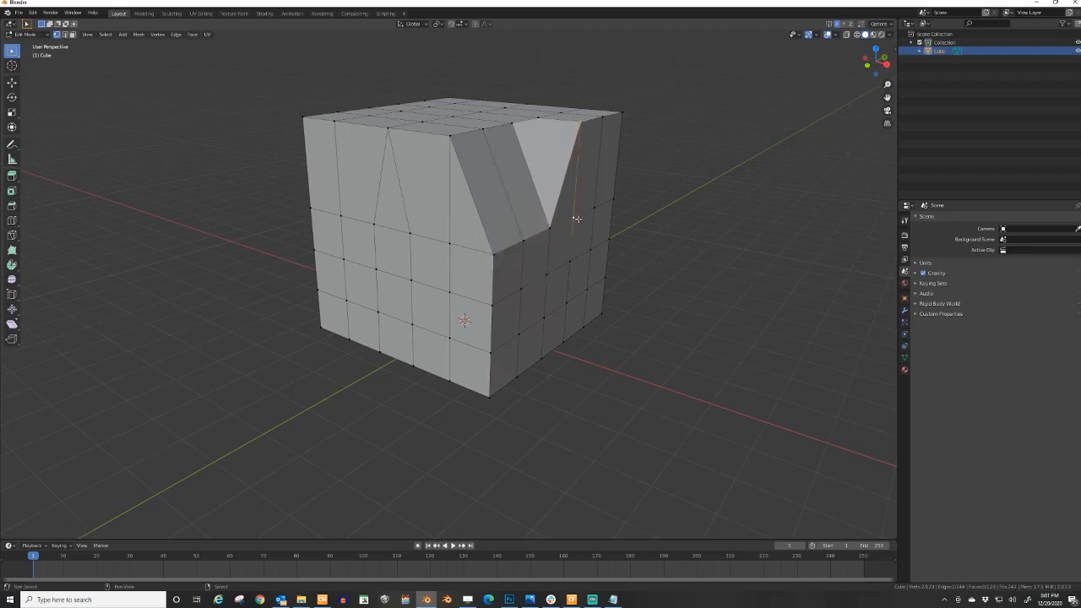
{"action": "key", "text": "m"}
{"action": "left_click", "coordinate": [576, 221]}
- Merge the last two top-edge vertices on the +X side into the wall vertices below, completing that roof slope
{"action": "right_click", "coordinate": [604, 119]}
{"action": "right_click", "coordinate": [596, 209], "text": "shift"}
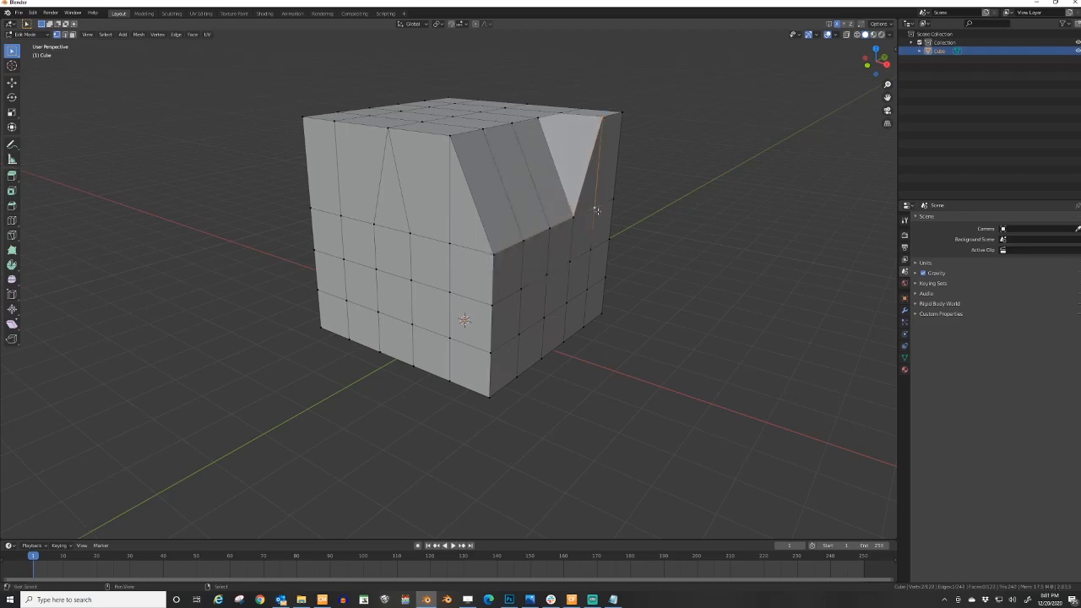
{"action": "key", "text": "m"}
{"action": "left_click", "coordinate": [598, 212]}
{"action": "right_click", "coordinate": [622, 115]}
{"action": "right_click", "coordinate": [615, 202], "text": "shift"}
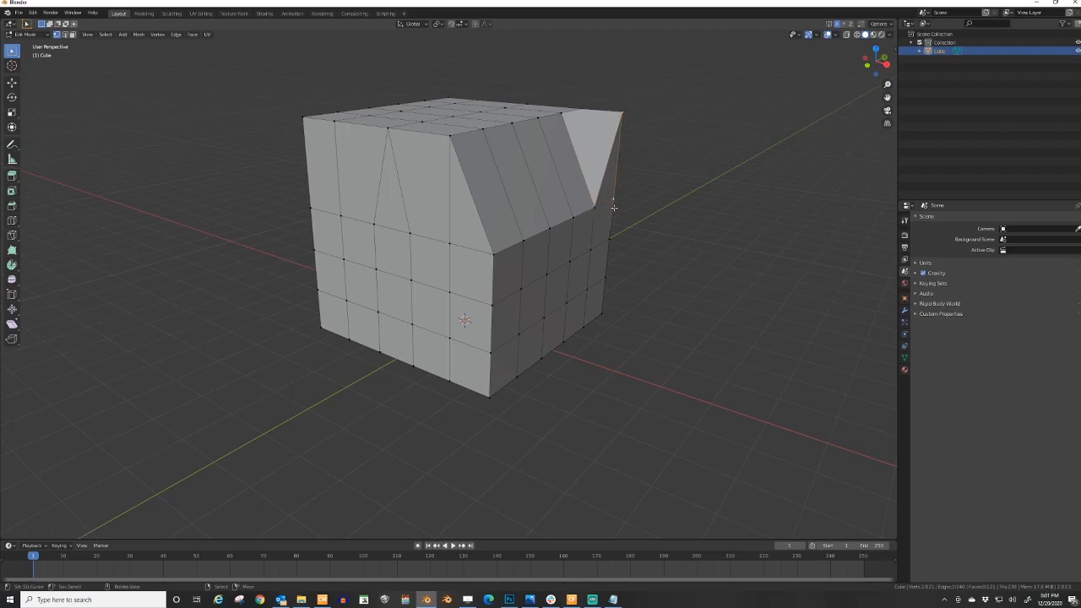
{"action": "key", "text": "m"}
{"action": "left_click", "coordinate": [595, 207]}
- On the opposite -X side, merge the front two top-edge vertices into the wall vertices directly below them
{"action": "middle_click_drag", "start_coordinate": [346, 139], "coordinate": [429, 135]}
{"action": "right_click", "coordinate": [424, 134]}
{"action": "right_click", "coordinate": [424, 245], "text": "shift"}
{"action": "key", "text": "shift+r"}
{"action": "right_click", "coordinate": [390, 128]}
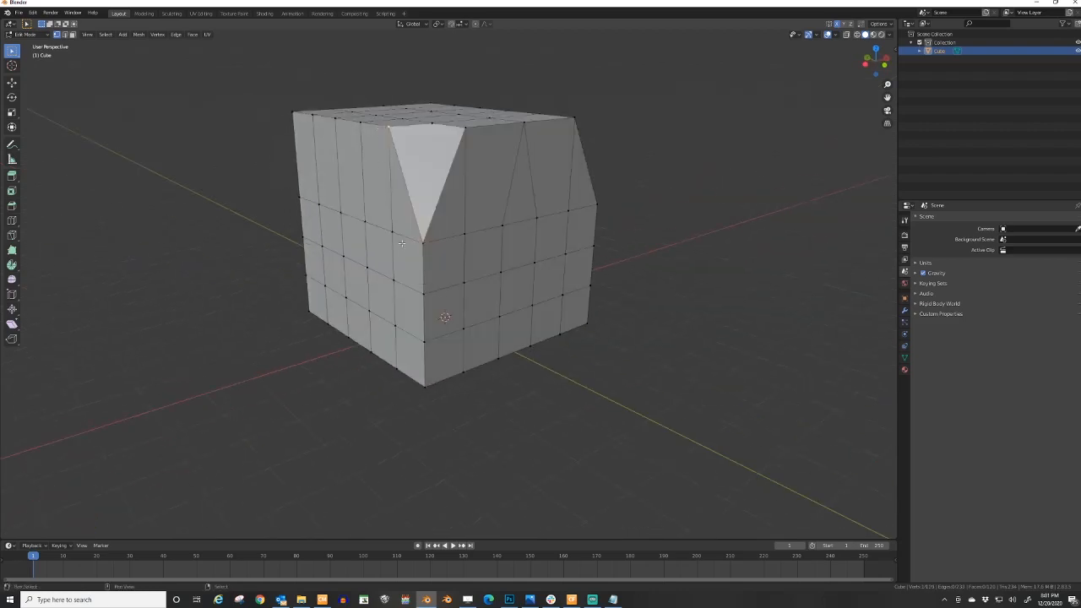
{"action": "right_click", "coordinate": [392, 233], "text": "shift"}
{"action": "key", "text": "shift+r"}
- Merge the third and fourth top-edge vertices on the -X side into the wall vertices directly below them
{"action": "right_click", "coordinate": [362, 124]}
{"action": "right_click", "coordinate": [366, 226], "text": "shift"}
{"action": "key", "text": "m"}
{"action": "left_click", "coordinate": [366, 241]}
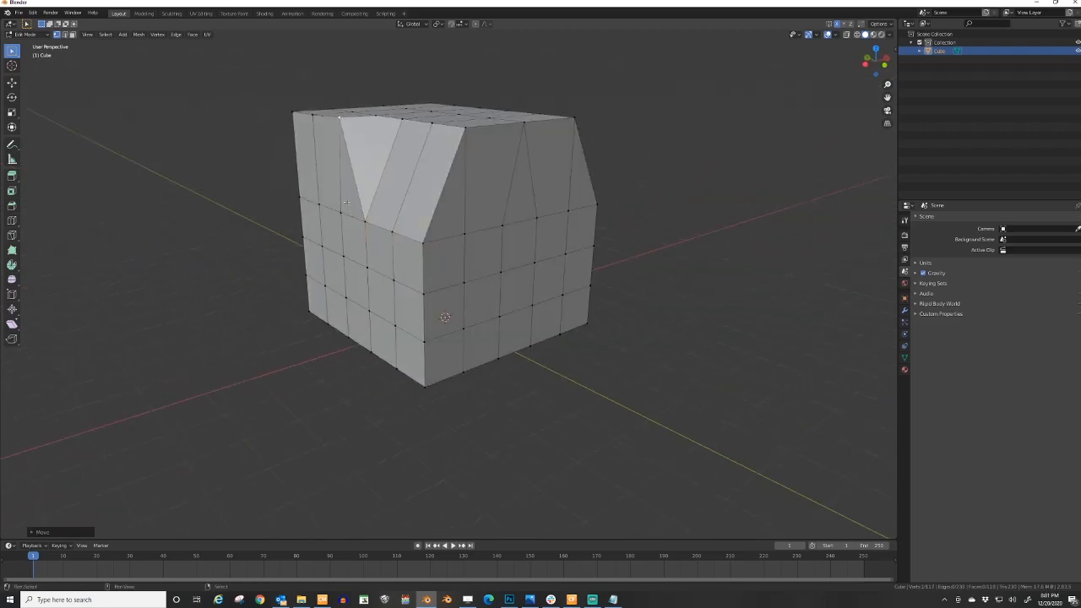
{"action": "right_click", "coordinate": [336, 117]}
{"action": "right_click", "coordinate": [340, 213], "text": "shift"}
{"action": "key", "text": "shift+r"}
- Merge the last two top-edge vertices on the -X side into the wall vertices below, completing the second roof slope
{"action": "right_click", "coordinate": [321, 199], "text": "shift"}
{"action": "key", "text": "shift+r"}
{"action": "right_click", "coordinate": [293, 115]}
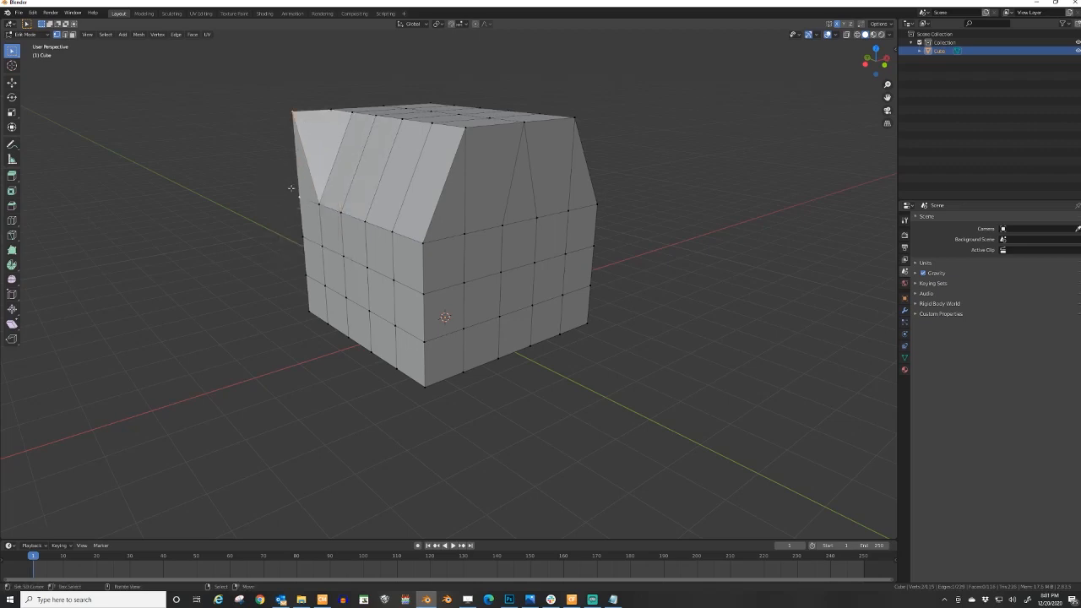
{"action": "right_click", "coordinate": [296, 194], "text": "shift"}
{"action": "key", "text": "shift+r"}
{"action": "middle_click_drag", "start_coordinate": [598, 184], "coordinate": [562, 251]}
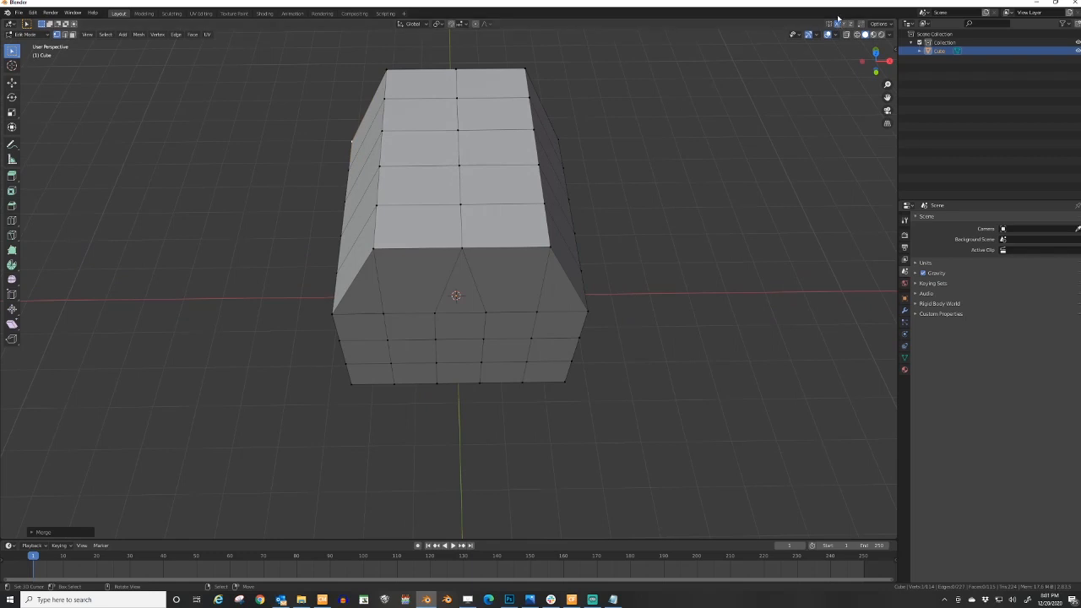
- Lower the row of vertices along the roof's +X upper edge about 1.2 m along Z, mirrored across X, to straighten both slopes
{"action": "right_click_drag", "start_coordinate": [550, 246], "coordinate": [555, 245]}
{"action": "key", "text": "ctrl+z"}
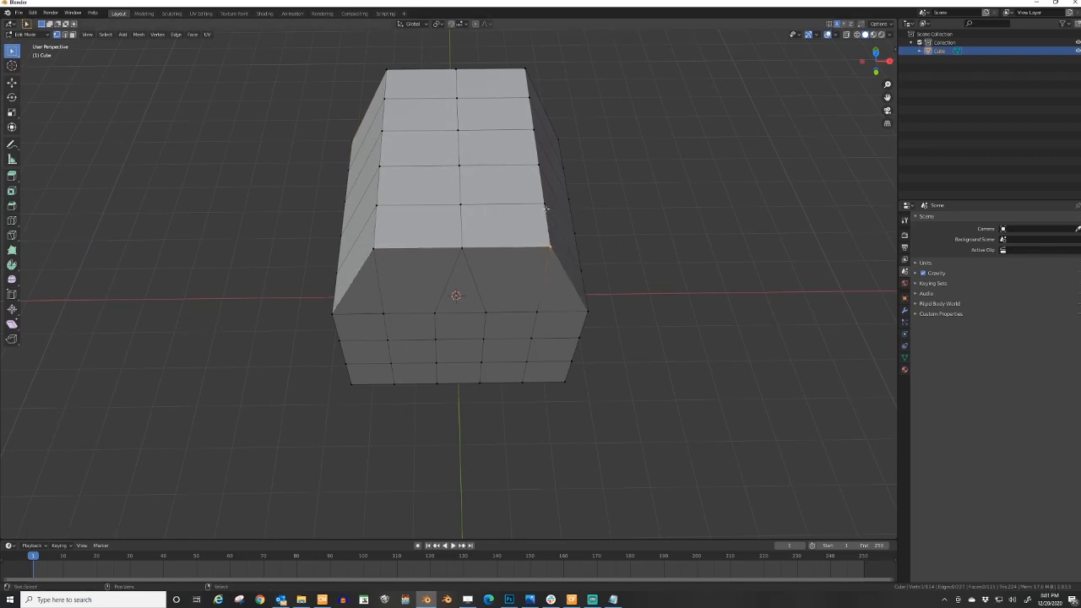
{"action": "right_click", "coordinate": [526, 71], "text": "shift"}
{"action": "key", "text": "KP_1"}
{"action": "scroll", "coordinate": [527, 97], "scroll_direction": "up", "scroll_amount": 1}
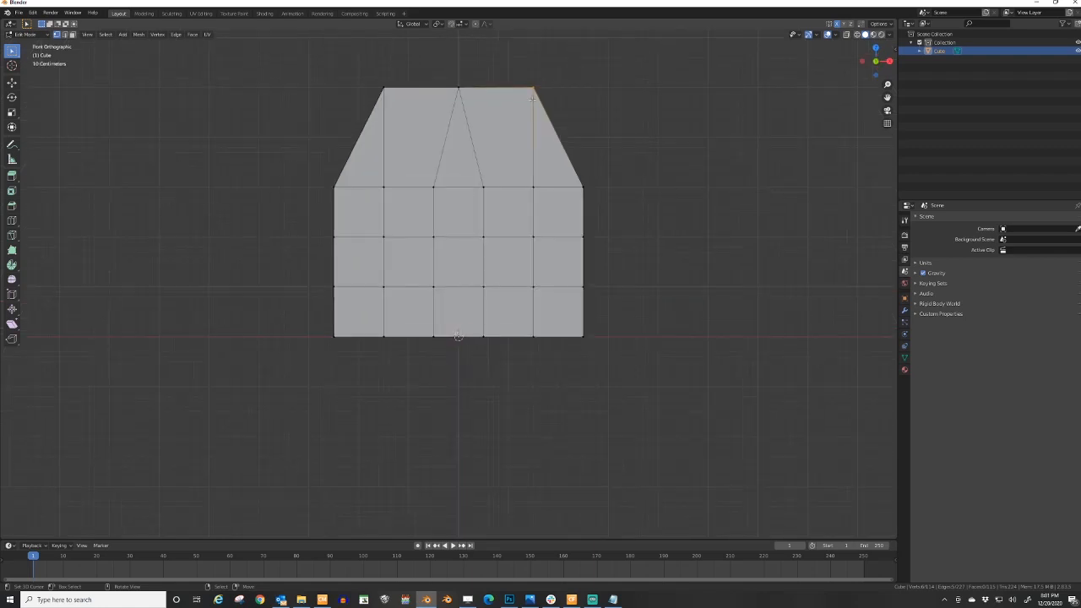
{"action": "middle_click_drag", "start_coordinate": [564, 95], "coordinate": [571, 173], "text": "shift"}
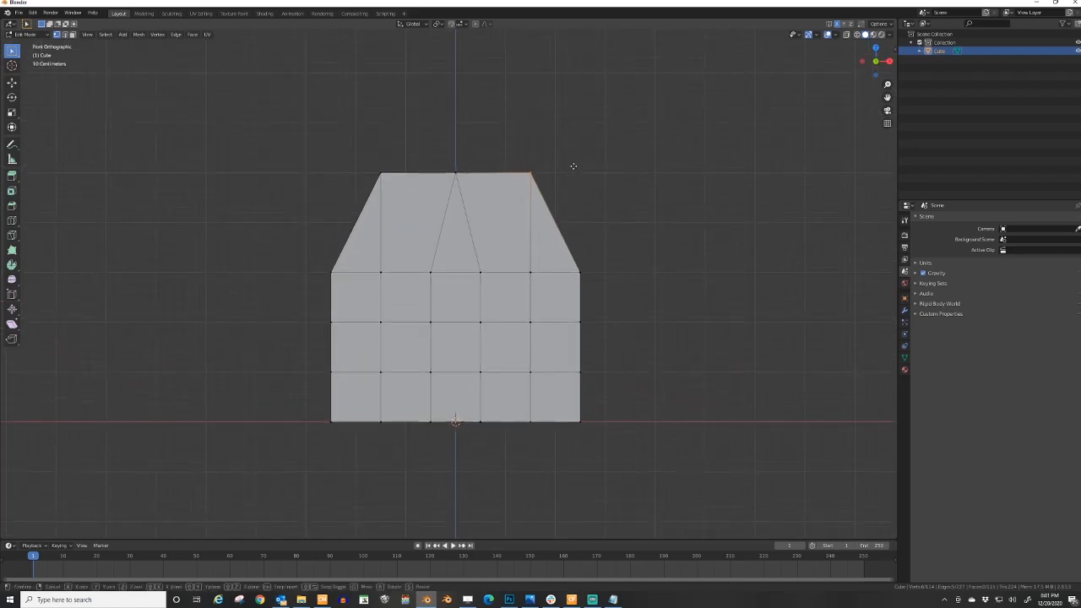
{"action": "key", "text": "g"}
{"action": "key", "text": "z"}
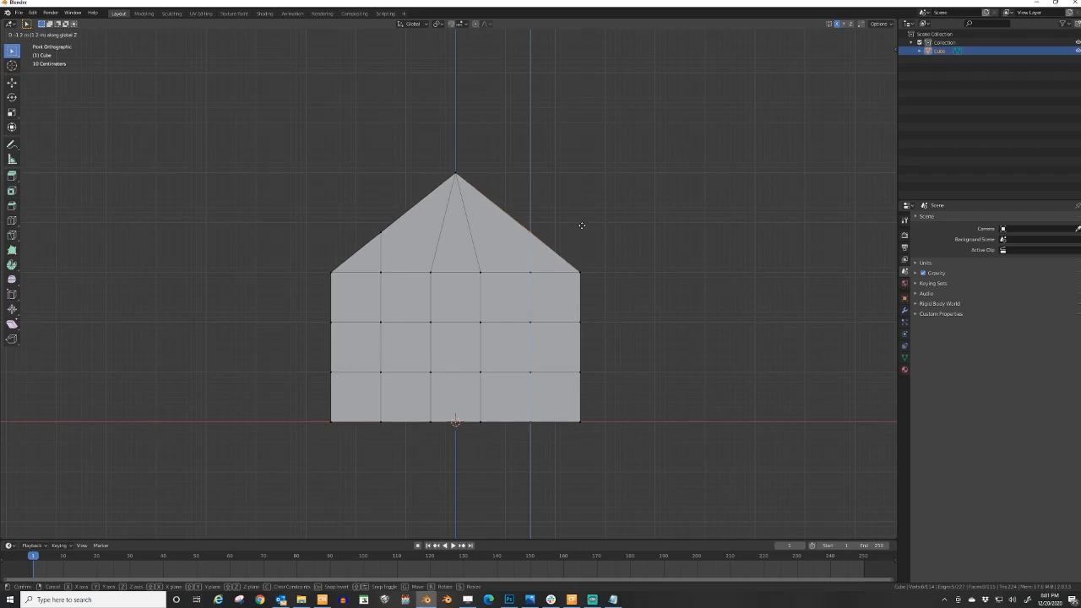
{"action": "left_click", "coordinate": [581, 225]}
- Inspect the shape of the gable roof from the front and from an angle
{"action": "middle_click_drag", "start_coordinate": [580, 224], "coordinate": [516, 223]}
{"action": "key", "text": "KP_1"}
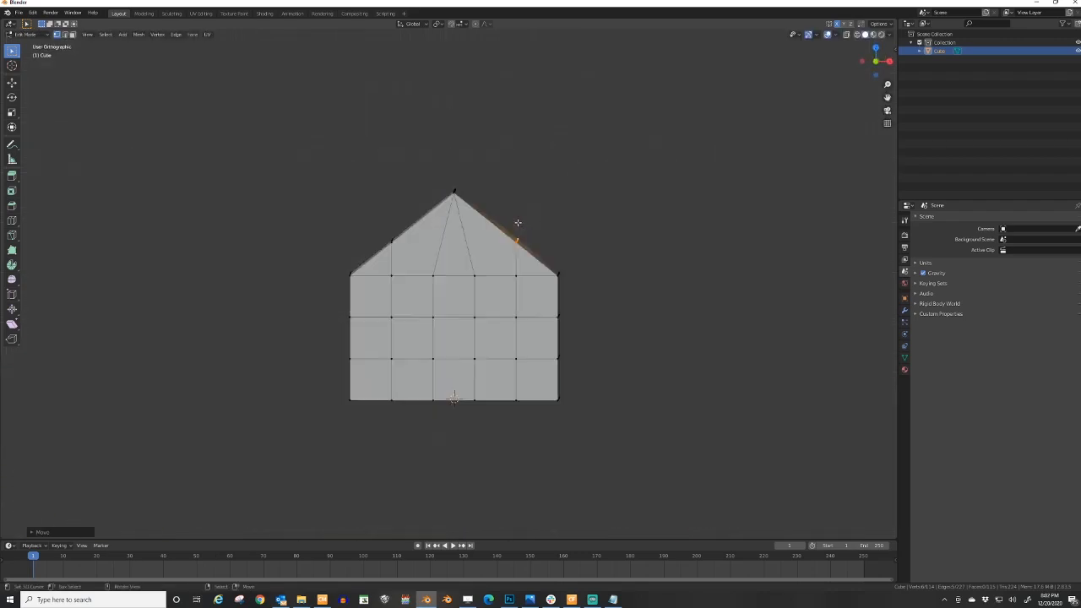
{"action": "scroll", "coordinate": [511, 180], "scroll_direction": "up", "scroll_amount": 2}
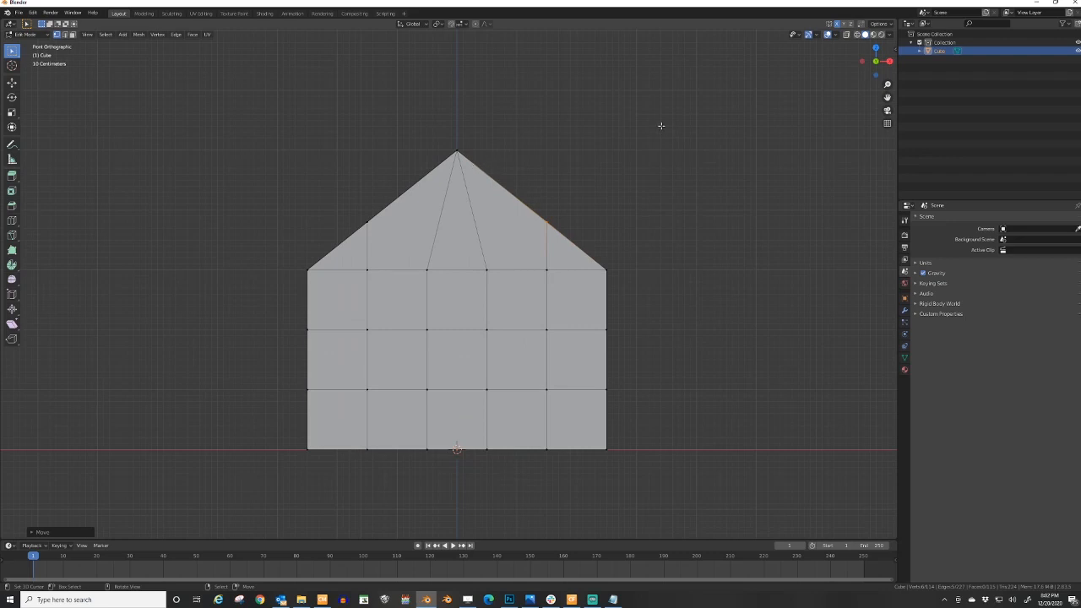
{"action": "middle_click_drag", "start_coordinate": [661, 125], "coordinate": [467, 194]}
{"action": "scroll", "coordinate": [461, 171], "scroll_direction": "down", "scroll_amount": 4}
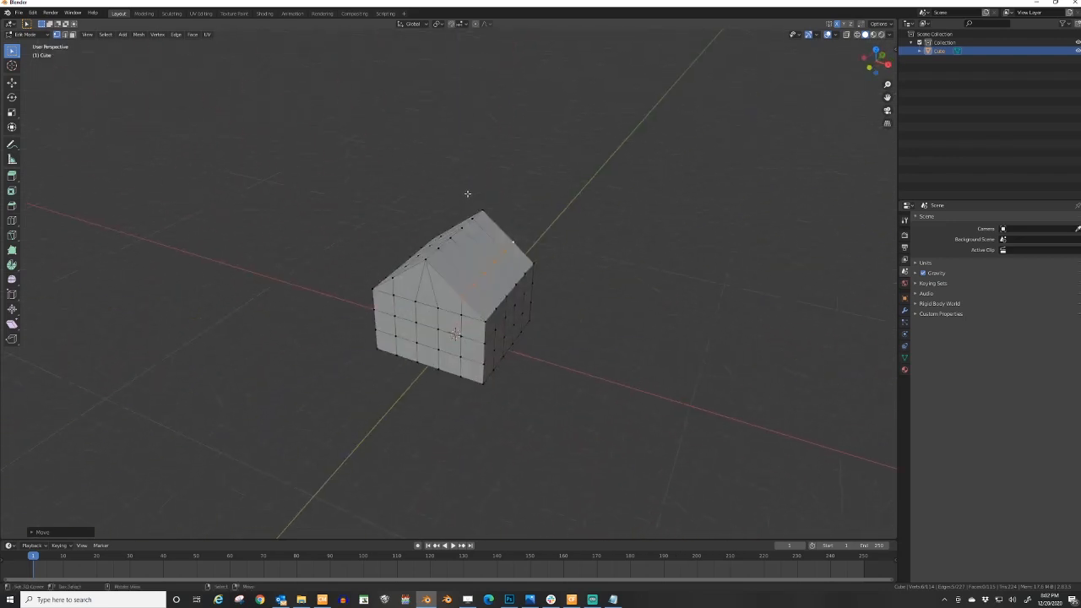
{"action": "key", "text": "KP_1"}
{"action": "scroll", "coordinate": [620, 174], "scroll_direction": "up", "scroll_amount": 4}
{"action": "middle_click_drag", "start_coordinate": [620, 174], "coordinate": [461, 109]}
- In face selection mode, select all ten faces of the +X roof slope
{"action": "left_click", "coordinate": [73, 34]}
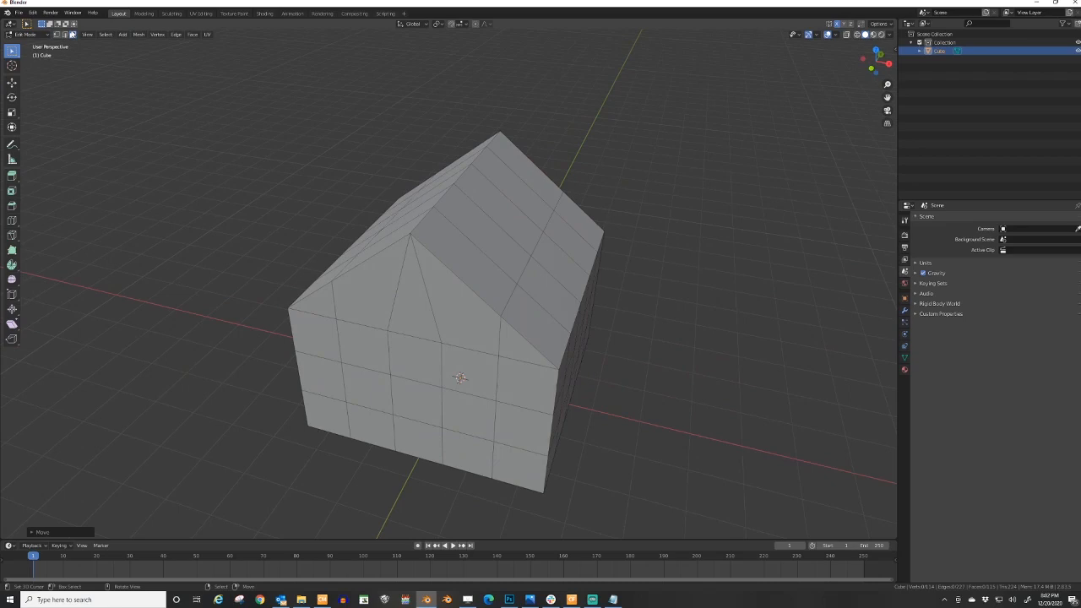
{"action": "left_click", "coordinate": [499, 282]}
{"action": "left_click", "coordinate": [535, 321], "text": "shift"}
{"action": "left_click", "coordinate": [548, 293], "text": "shift"}
{"action": "left_click", "coordinate": [559, 265], "text": "shift"}
{"action": "left_click", "coordinate": [569, 242], "text": "shift"}
{"action": "left_click", "coordinate": [577, 221], "text": "shift"}
{"action": "left_click", "coordinate": [543, 190], "text": "shift"}
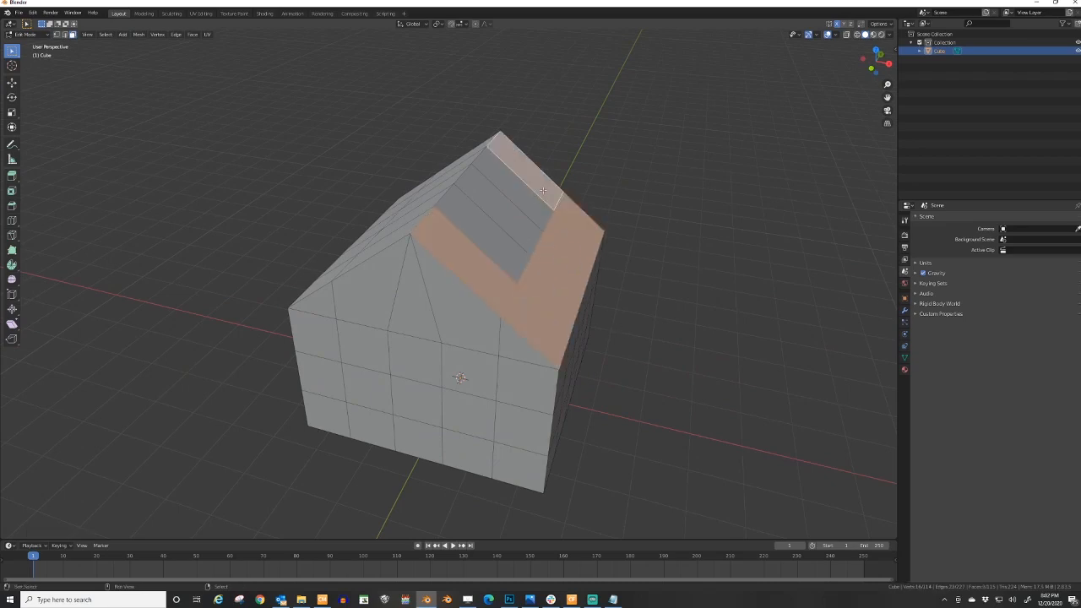
{"action": "left_click", "coordinate": [528, 202], "text": "shift"}
{"action": "left_click", "coordinate": [511, 219], "text": "shift"}
{"action": "left_click", "coordinate": [492, 239], "text": "shift"}
{"action": "middle_click_drag", "start_coordinate": [485, 243], "coordinate": [536, 233]}
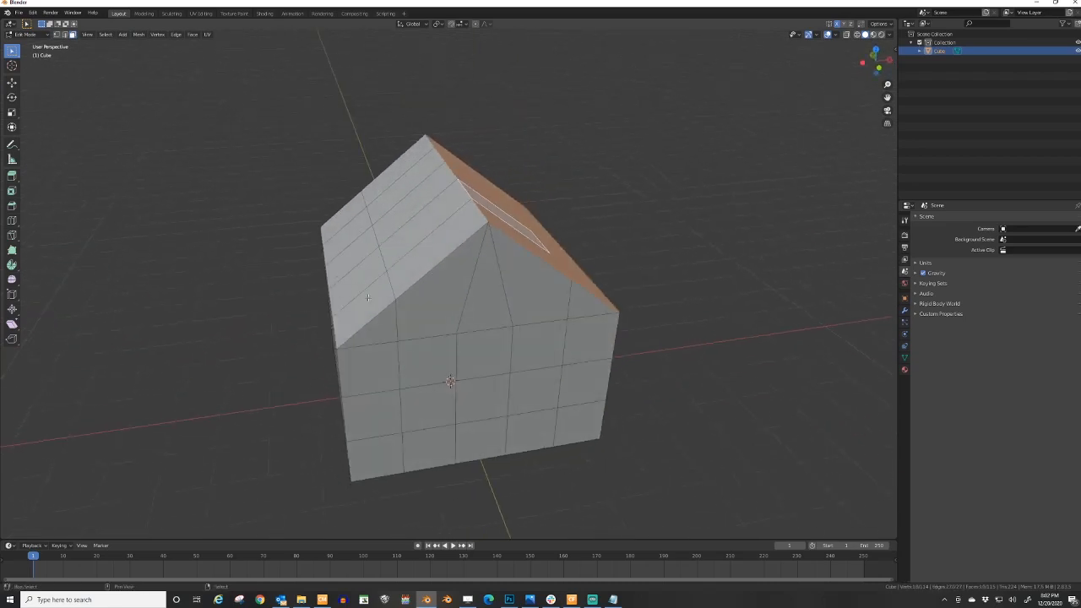
- Add the ten faces of the -X roof slope to the selection and separate the roof into its own object
{"action": "left_click", "coordinate": [362, 312], "text": "shift"}
{"action": "left_click", "coordinate": [358, 288], "text": "shift"}
{"action": "left_click", "coordinate": [353, 266], "text": "shift"}
{"action": "left_click", "coordinate": [349, 244], "text": "shift"}
{"action": "left_click", "coordinate": [344, 220], "text": "shift"}
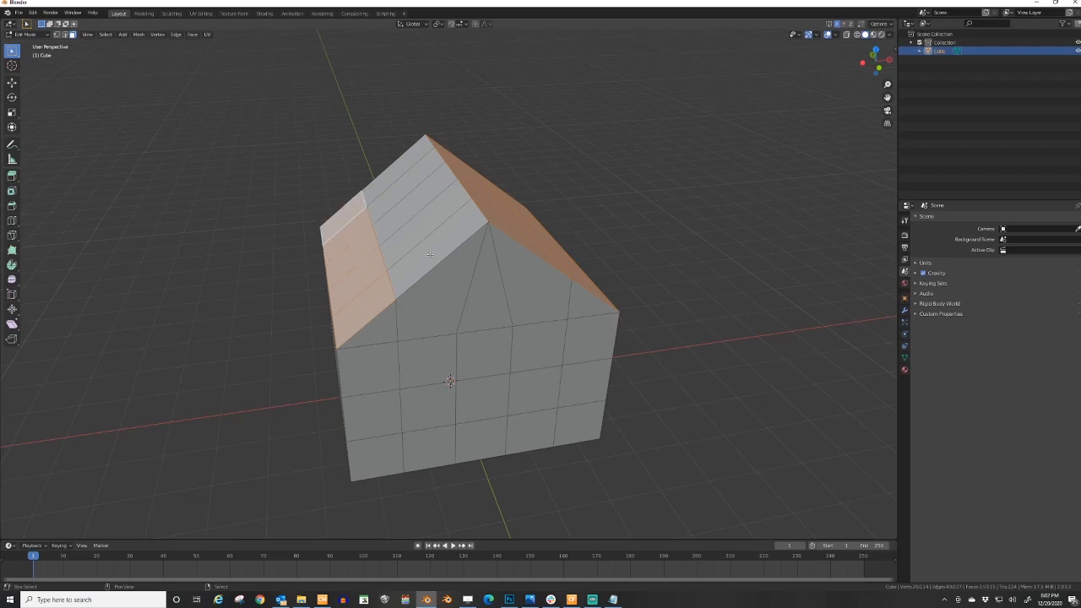
{"action": "left_click", "coordinate": [429, 253], "text": "shift"}
{"action": "left_click", "coordinate": [418, 238], "text": "shift"}
{"action": "left_click", "coordinate": [408, 222], "text": "shift"}
{"action": "left_click", "coordinate": [397, 207], "text": "shift"}
{"action": "left_click", "coordinate": [387, 191], "text": "shift"}
{"action": "middle_click_drag", "start_coordinate": [656, 203], "coordinate": [640, 206]}
{"action": "key", "text": "p"}
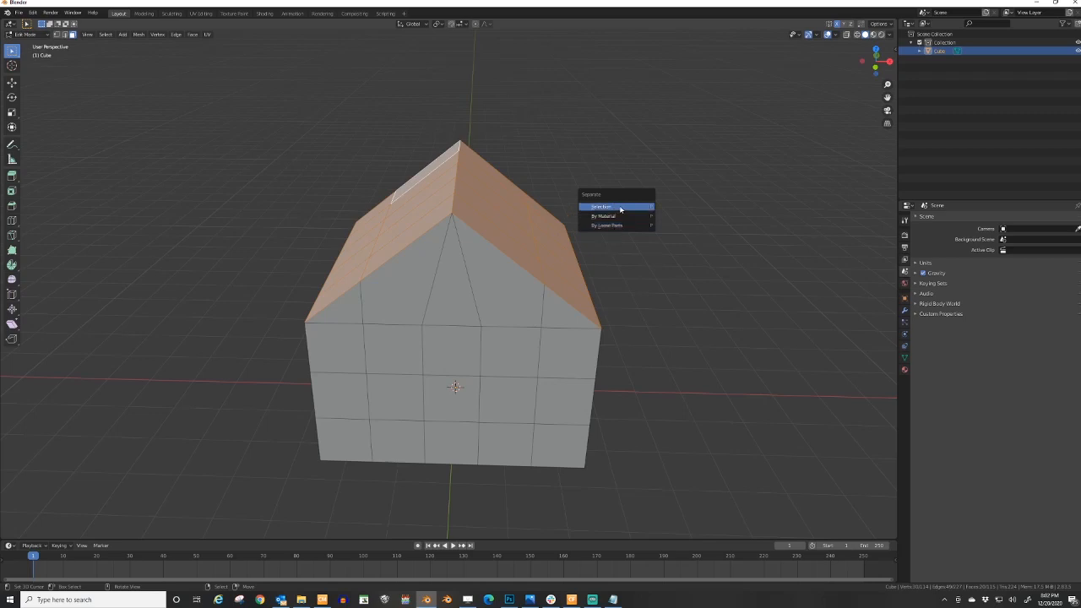
{"action": "left_click", "coordinate": [620, 208]}
{"action": "middle_click_drag", "start_coordinate": [664, 217], "coordinate": [599, 220]}
{"action": "key", "text": "Tab"}
- Check the separation by selecting the roof and the walls in turn from several sides
{"action": "left_click", "coordinate": [539, 251]}
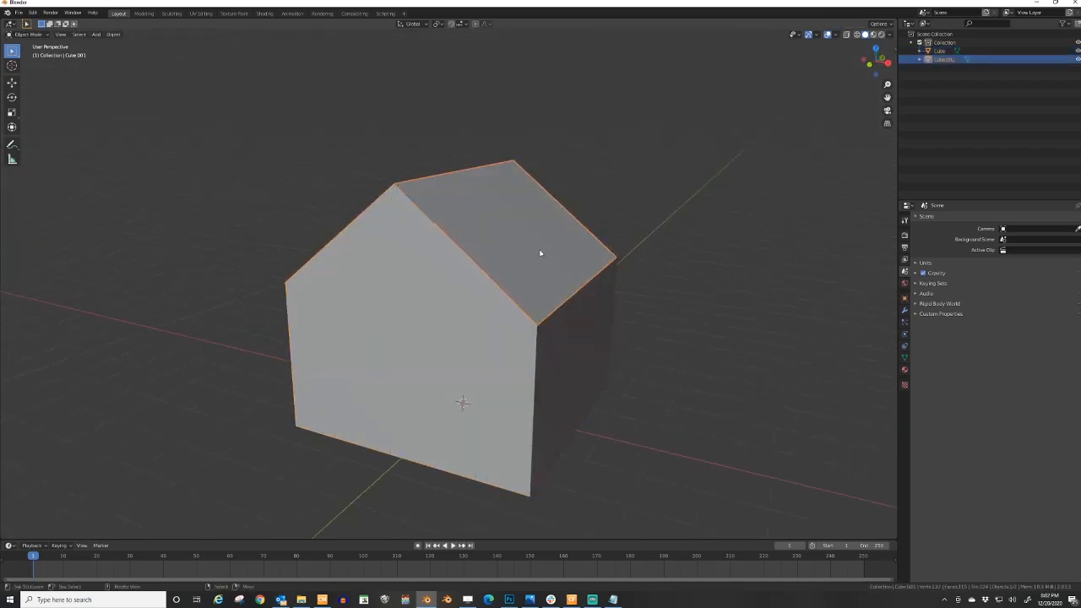
{"action": "left_click", "coordinate": [519, 338]}
{"action": "left_click", "coordinate": [519, 255]}
{"action": "left_click", "coordinate": [519, 248]}
{"action": "left_click", "coordinate": [520, 246]}
{"action": "left_click", "coordinate": [507, 297]}
{"action": "left_click", "coordinate": [537, 232]}
{"action": "middle_click_drag", "start_coordinate": [555, 274], "coordinate": [622, 309]}
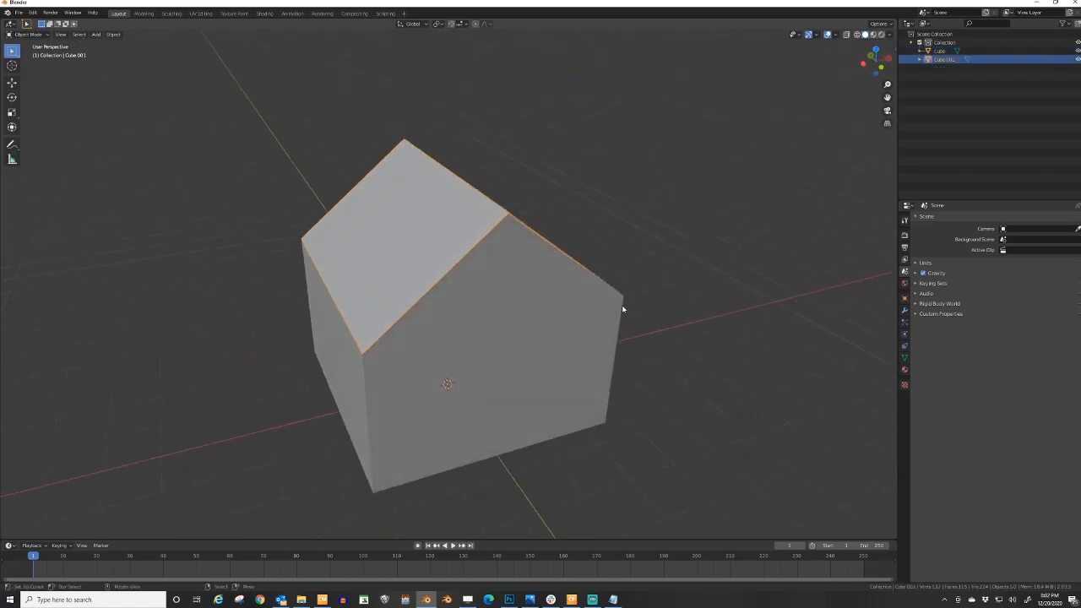
{"action": "right_click", "coordinate": [507, 309]}
{"action": "middle_click_drag", "start_coordinate": [517, 313], "coordinate": [450, 309]}
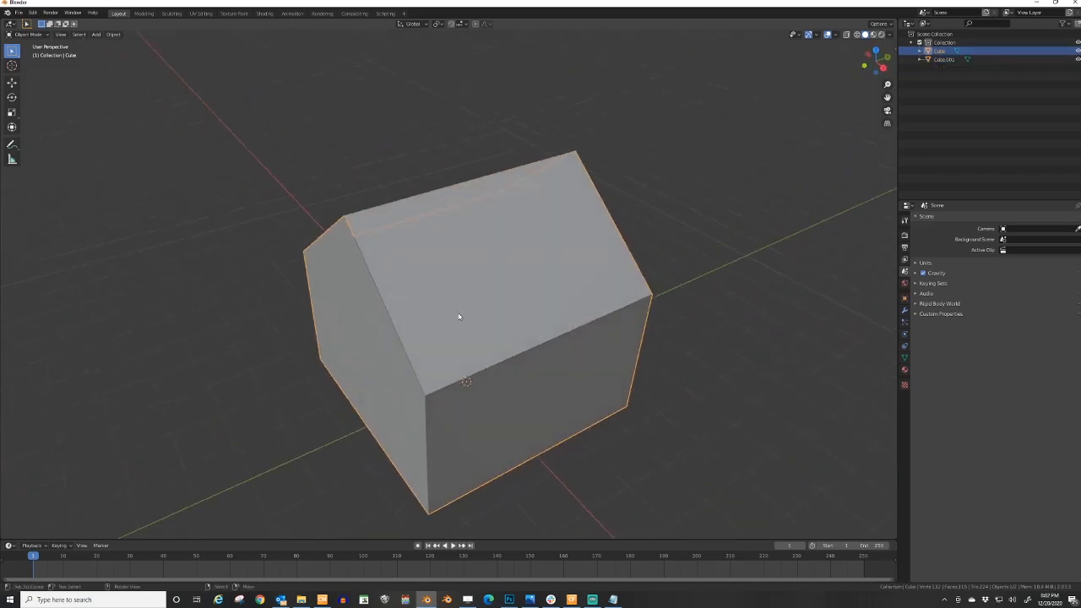
{"action": "right_click", "coordinate": [458, 315]}
{"action": "middle_click_drag", "start_coordinate": [443, 353], "coordinate": [523, 279]}
{"action": "right_click", "coordinate": [523, 278]}
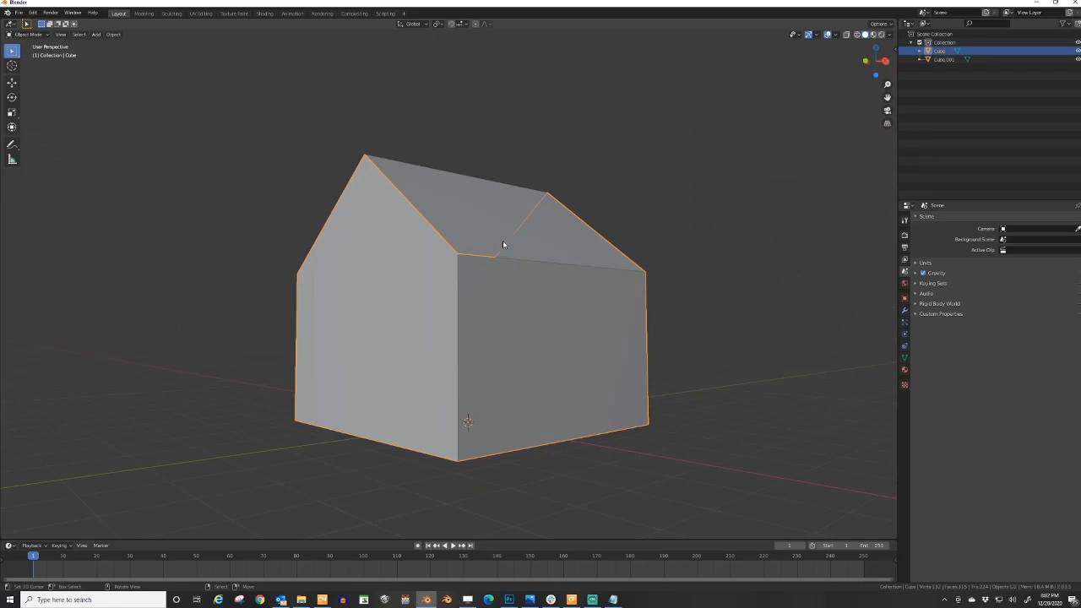
- Rename the separated roof object to Roof and the remaining walls object to House
{"action": "right_click", "coordinate": [502, 244]}
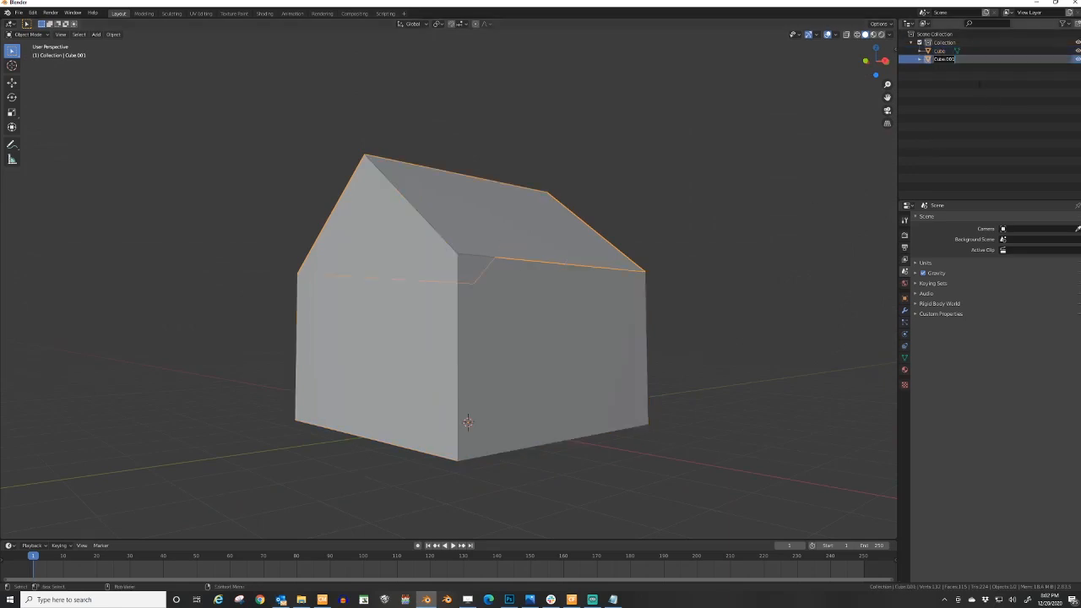
{"action": "type", "text": "Roof"}
{"action": "key", "text": "Return"}
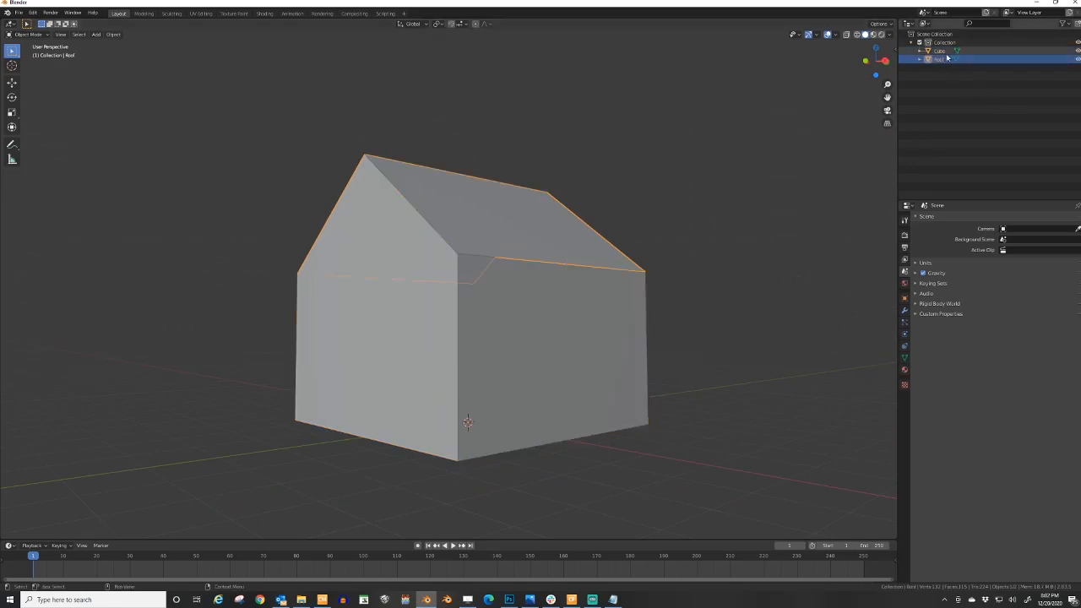
{"action": "double_click", "coordinate": [938, 50]}
{"action": "type", "text": "House"}
{"action": "key", "text": "Return"}
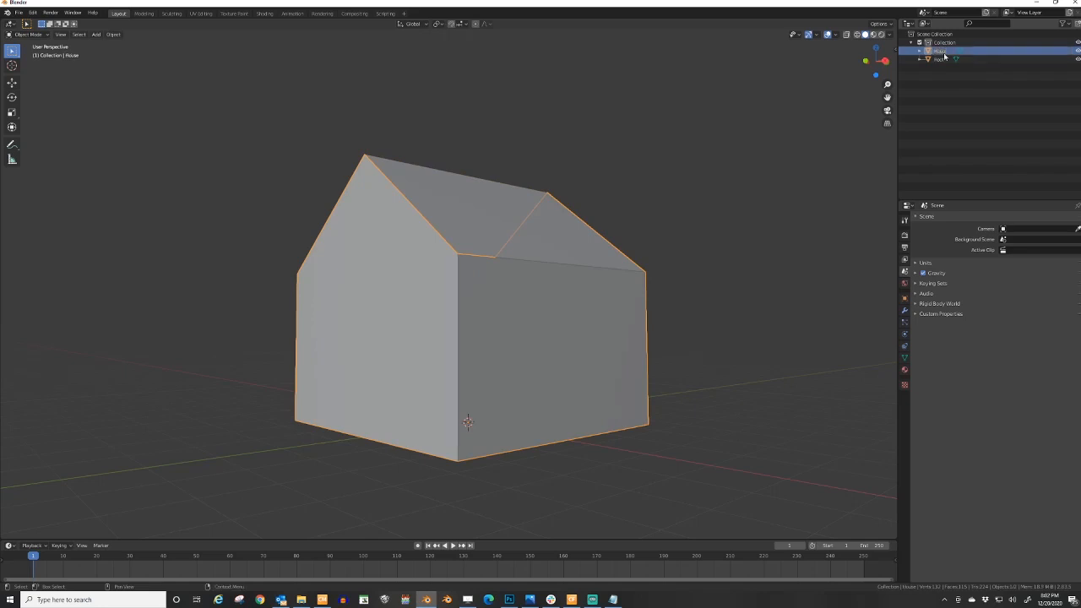
- Extrude the Roof object's lower eave edges about 0.6 m outward down the slope, mirrored on both sides, to form overhangs
{"action": "left_click", "coordinate": [941, 60]}
{"action": "middle_click_drag", "start_coordinate": [462, 242], "coordinate": [499, 242]}
{"action": "right_click", "coordinate": [500, 241]}
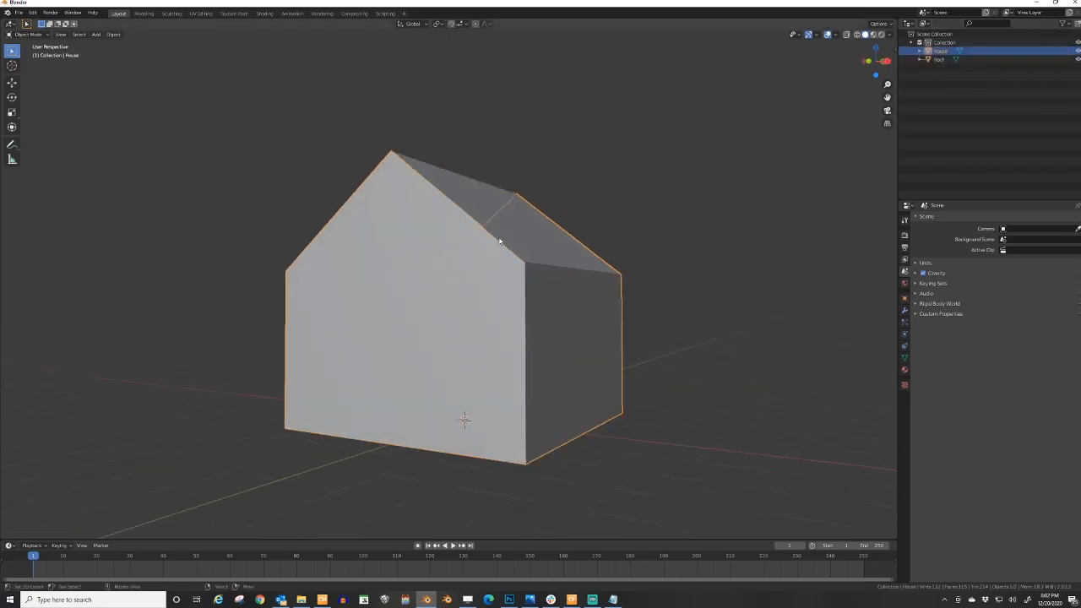
{"action": "right_click", "coordinate": [513, 245]}
{"action": "key", "text": "KP_1"}
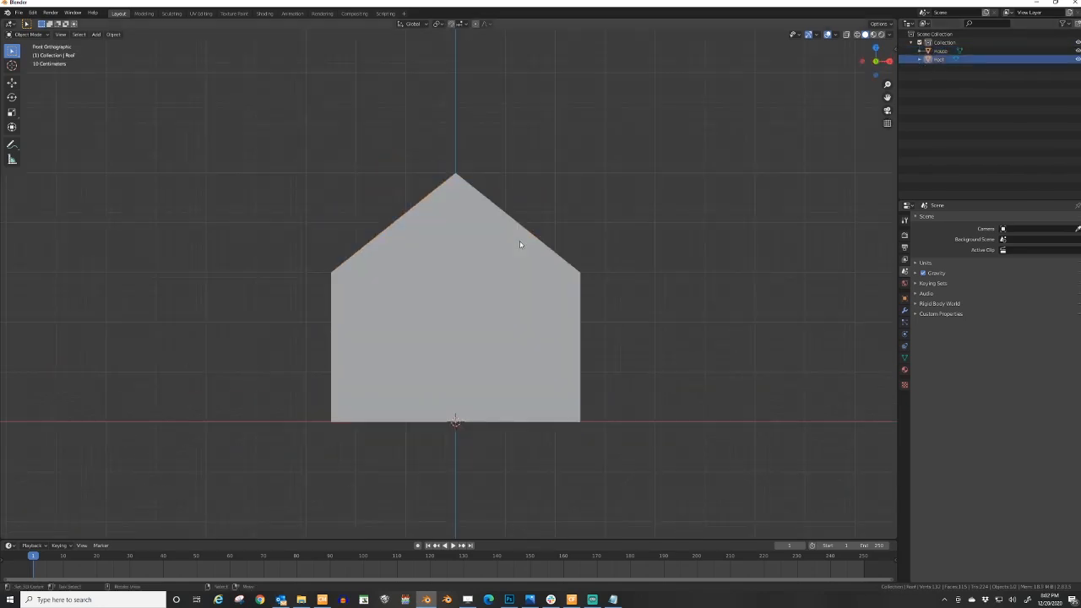
{"action": "middle_click_drag", "start_coordinate": [494, 237], "coordinate": [528, 238]}
{"action": "key", "text": "Tab"}
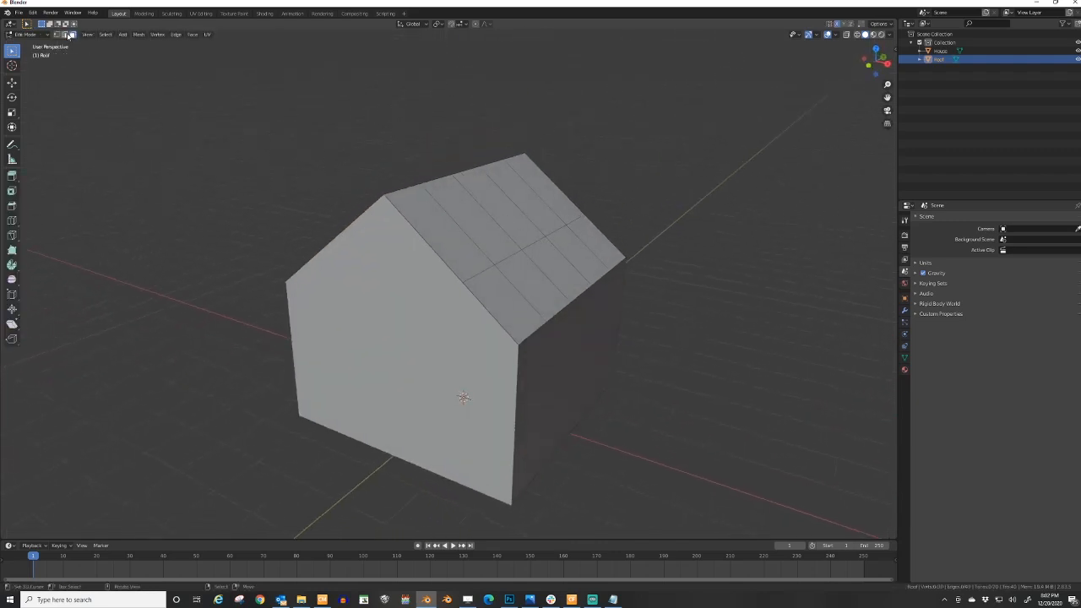
{"action": "left_click", "coordinate": [534, 322]}
{"action": "key", "text": "KP_1"}
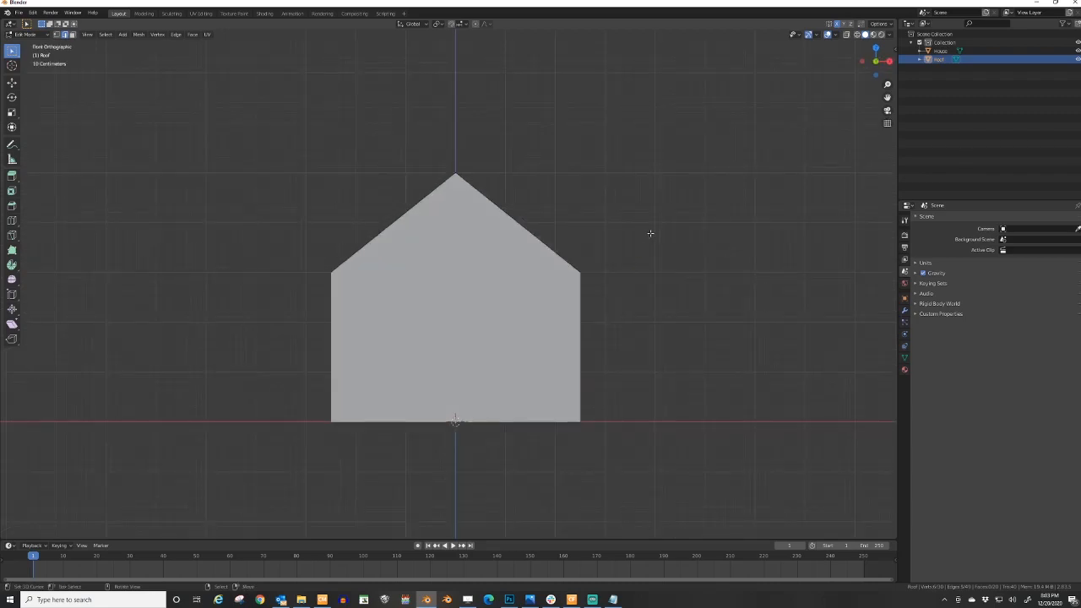
{"action": "key", "text": "e"}
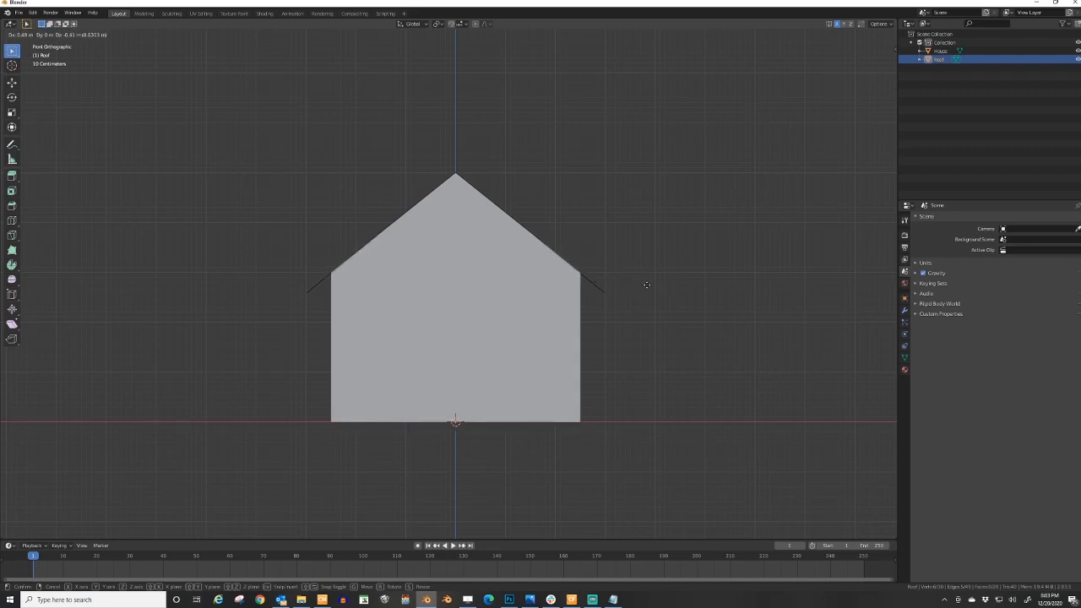
{"action": "left_click", "coordinate": [643, 281]}
{"action": "middle_click_drag", "start_coordinate": [641, 279], "coordinate": [628, 319]}
{"action": "key", "text": "Tab"}
{"action": "key", "text": "Tab"}
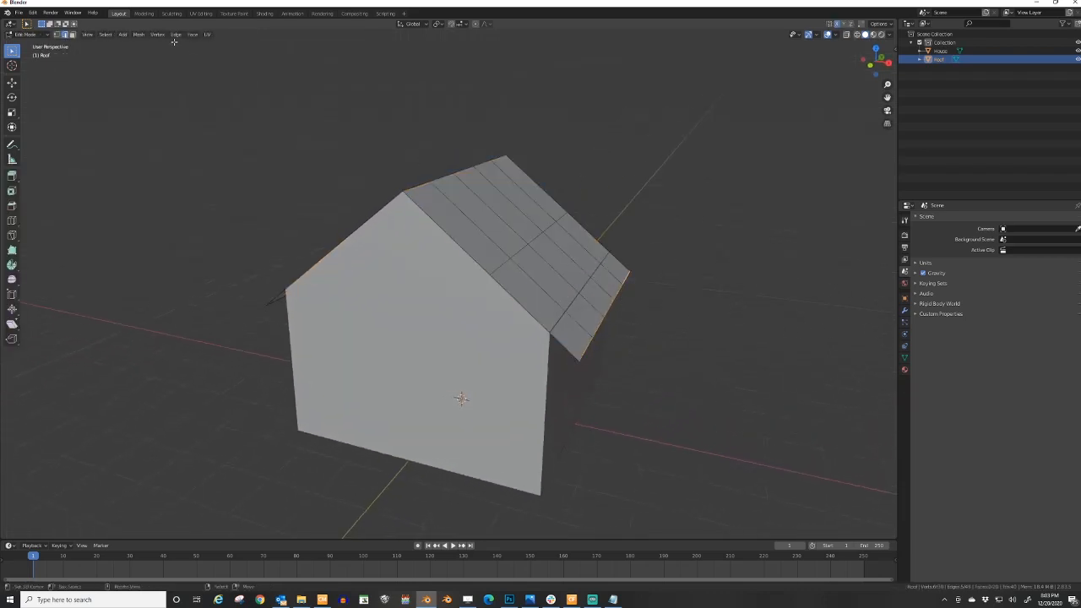
- Select all faces of the Roof's +X slope, including the eave overhang strip
{"action": "left_click", "coordinate": [73, 34]}
{"action": "left_click", "coordinate": [543, 319]}
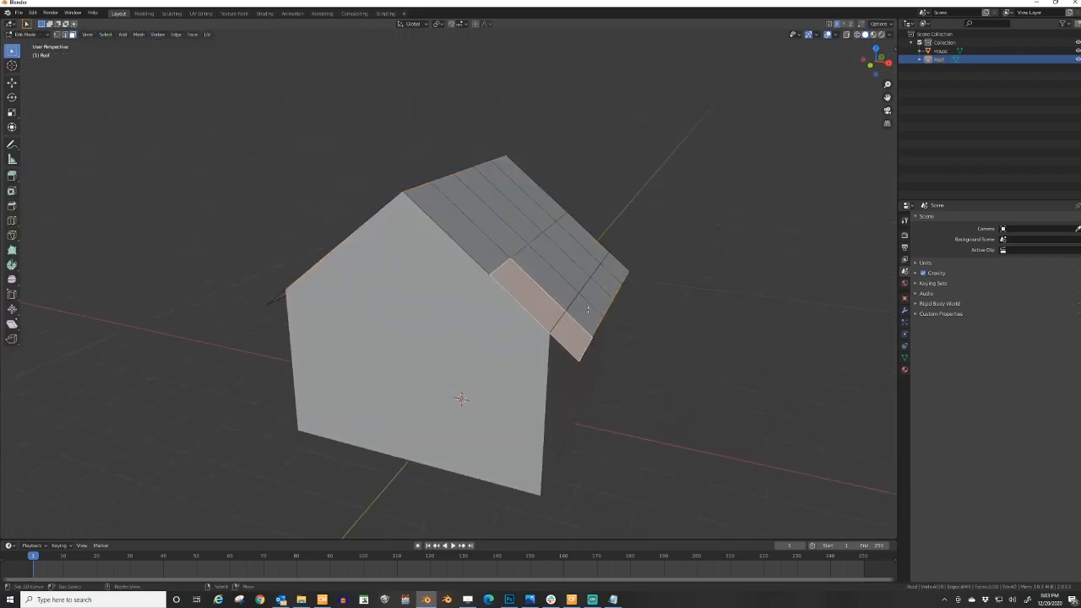
{"action": "left_click", "coordinate": [558, 292], "text": "shift"}
{"action": "left_click", "coordinate": [570, 274], "text": "shift"}
{"action": "left_click", "coordinate": [584, 260], "text": "shift"}
{"action": "left_click", "coordinate": [582, 241], "text": "shift"}
{"action": "left_click", "coordinate": [548, 205], "text": "shift"}
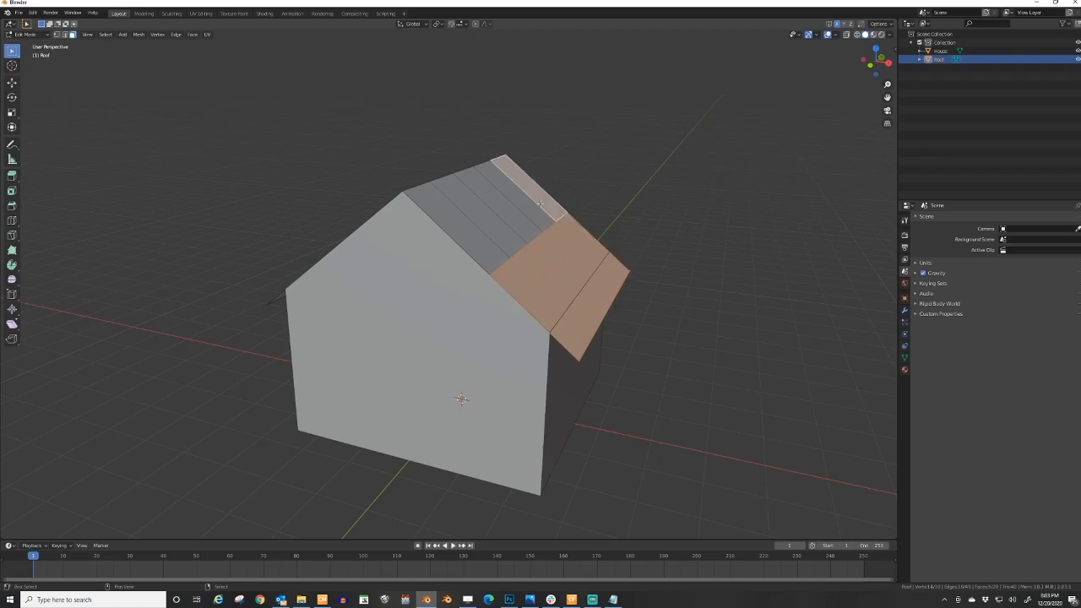
{"action": "left_click", "coordinate": [532, 212], "text": "shift"}
{"action": "left_click", "coordinate": [514, 222], "text": "shift"}
{"action": "left_click", "coordinate": [496, 236], "text": "shift"}
- Add the -X slope's faces to the selection and extrude the whole roof about 0.15 m along its normals to give it thickness
{"action": "middle_click_drag", "start_coordinate": [502, 248], "coordinate": [557, 252]}
{"action": "left_click", "coordinate": [414, 306], "text": "shift"}
{"action": "left_click", "coordinate": [385, 288], "text": "shift"}
{"action": "left_click", "coordinate": [336, 248], "text": "shift"}
{"action": "left_click", "coordinate": [358, 268], "text": "shift"}
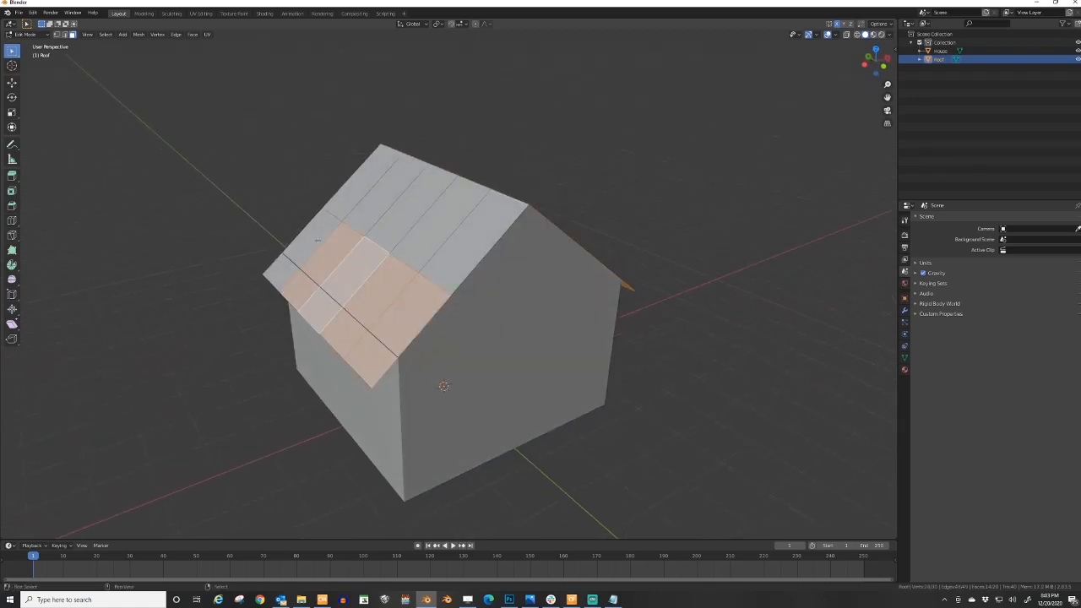
{"action": "left_click", "coordinate": [308, 238], "text": "shift"}
{"action": "left_click", "coordinate": [456, 238], "text": "shift"}
{"action": "left_click", "coordinate": [430, 226], "text": "shift"}
{"action": "left_click", "coordinate": [403, 212], "text": "shift"}
{"action": "left_click", "coordinate": [380, 196], "text": "shift"}
{"action": "left_click", "coordinate": [355, 181], "text": "shift"}
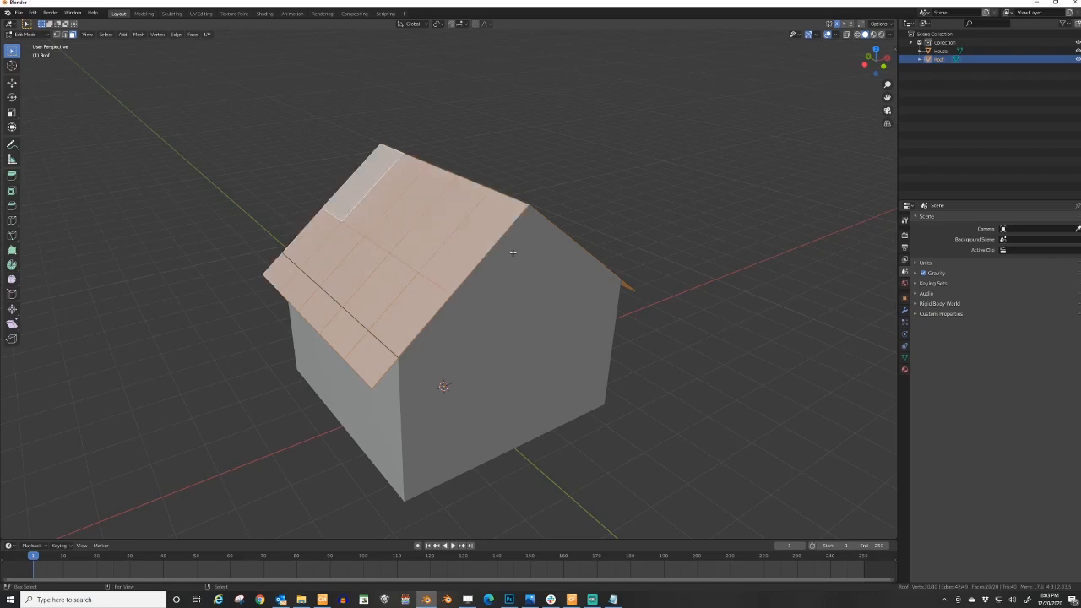
{"action": "middle_click_drag", "start_coordinate": [598, 287], "coordinate": [517, 290]}
{"action": "key", "text": "KP_1"}
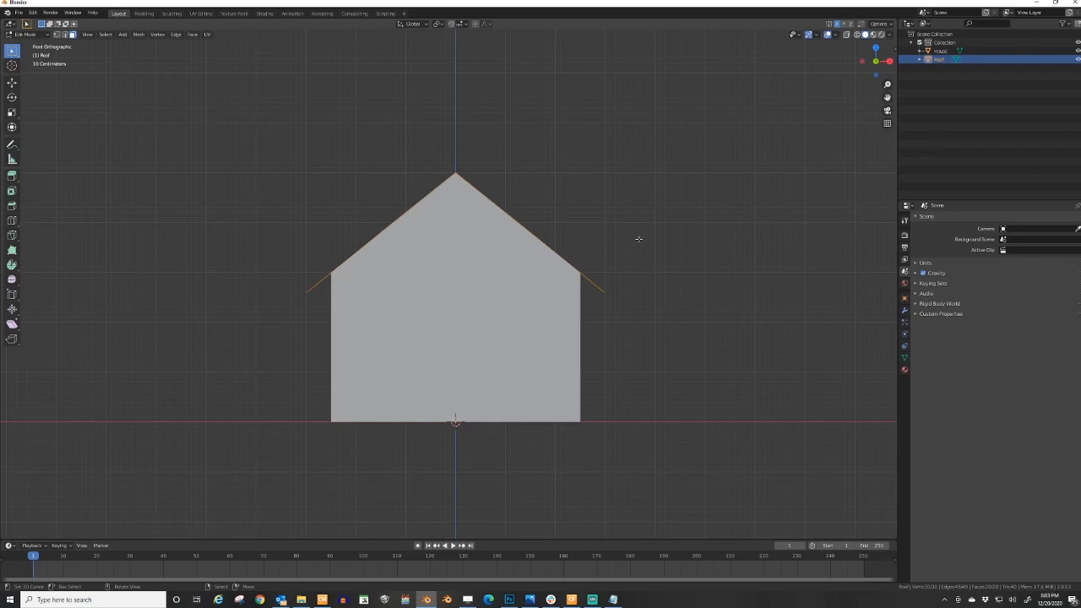
{"action": "key", "text": "e"}
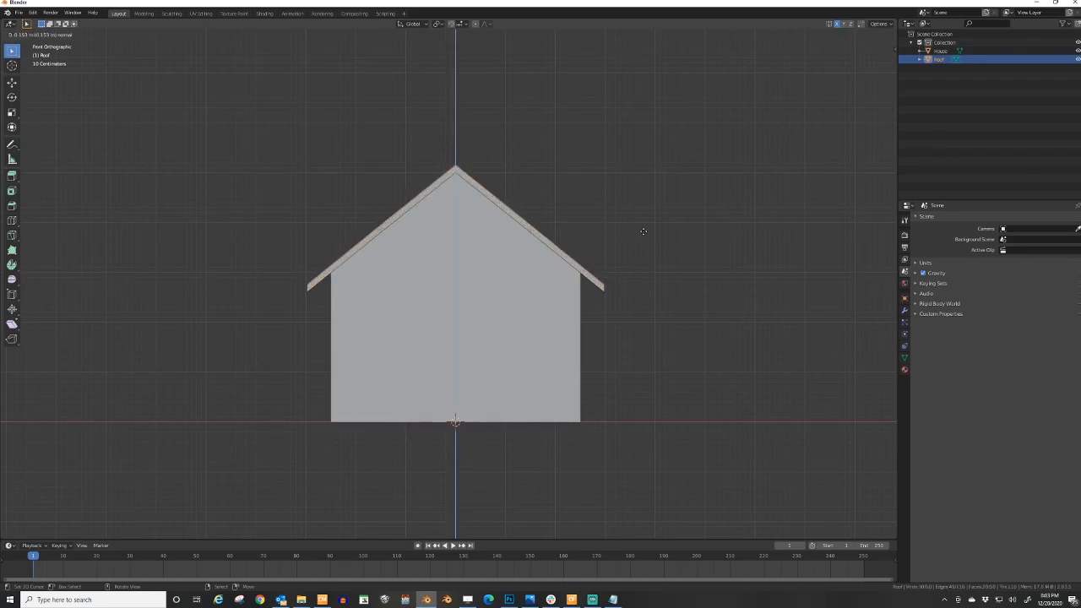
{"action": "left_click", "coordinate": [643, 230]}
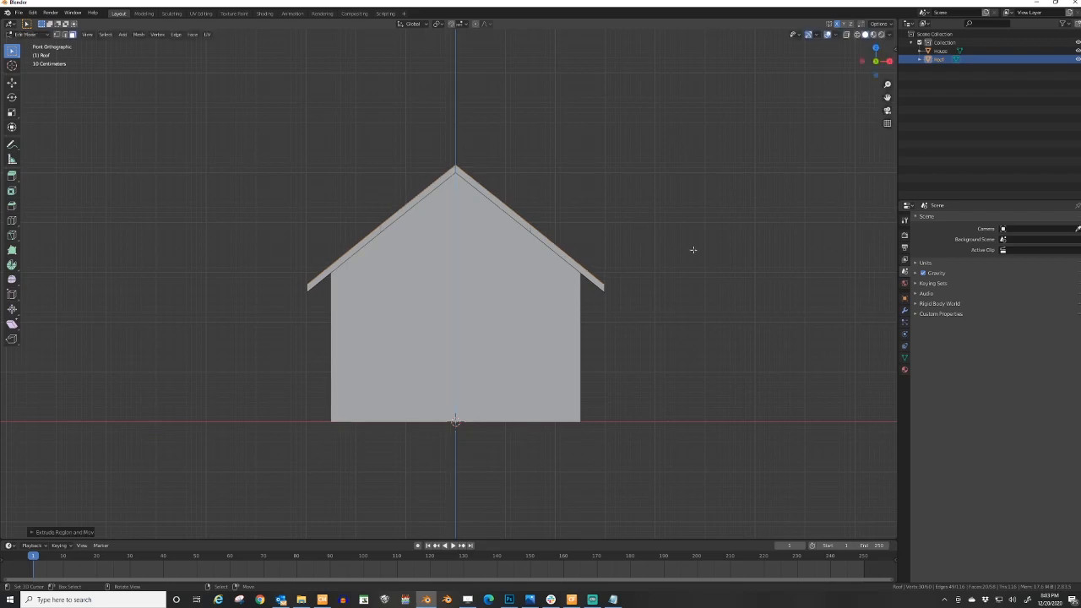
- Move the Roof's gable-end faces about 0.35 m outward along the Y axis, mirrored at both ends, to form overhangs
{"action": "middle_click_drag", "start_coordinate": [692, 246], "coordinate": [448, 271]}
{"action": "left_click", "coordinate": [483, 313]}
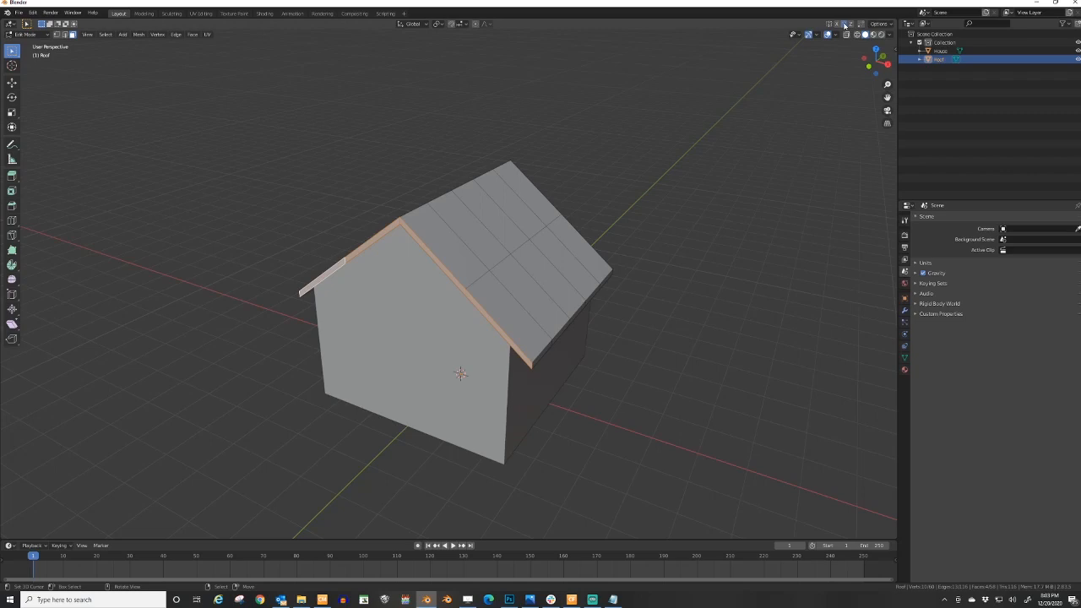
{"action": "middle_click_drag", "start_coordinate": [741, 150], "coordinate": [685, 164]}
{"action": "key", "text": "g"}
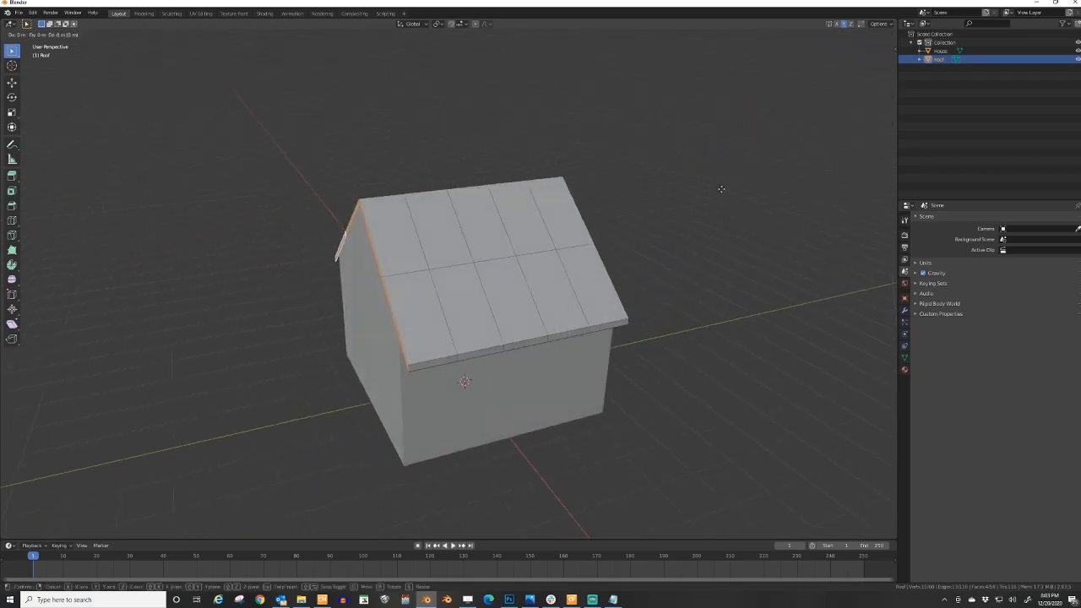
{"action": "key", "text": "y"}
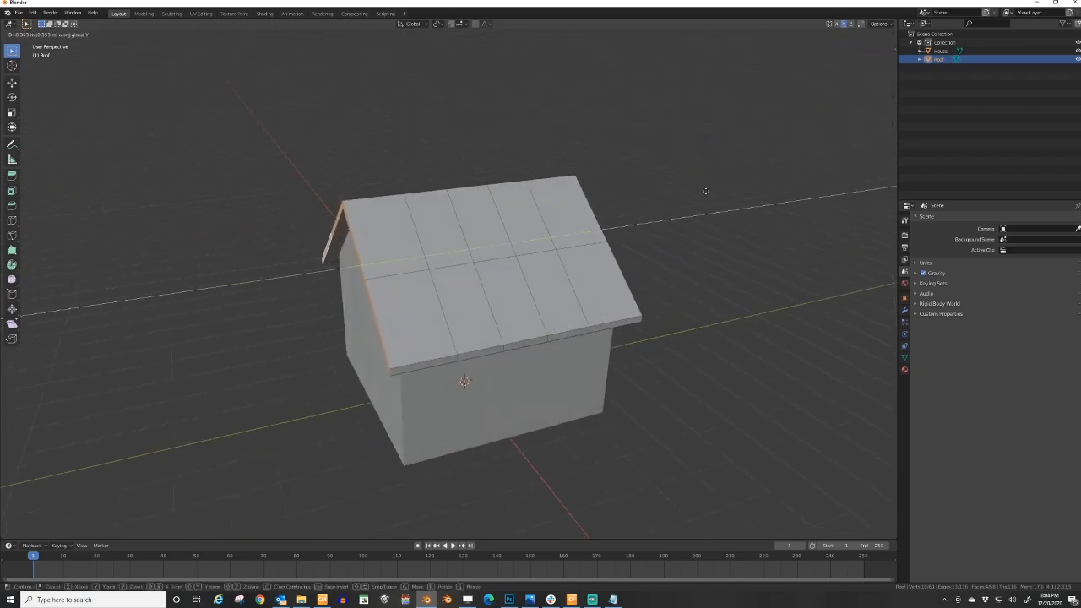
{"action": "left_click", "coordinate": [708, 192]}
{"action": "middle_click_drag", "start_coordinate": [707, 192], "coordinate": [545, 262]}
- Finish editing the Roof mesh and select the House walls object in Object Mode
{"action": "key", "text": "Tab"}
{"action": "key", "text": "Tab"}
{"action": "key", "text": "Tab"}
{"action": "left_click", "coordinate": [477, 311]}
{"action": "middle_click_drag", "start_coordinate": [477, 311], "coordinate": [344, 369]}
{"action": "scroll", "coordinate": [478, 369], "scroll_direction": "down", "scroll_amount": 3}
{"action": "scroll", "coordinate": [500, 365], "scroll_direction": "up", "scroll_amount": 2}
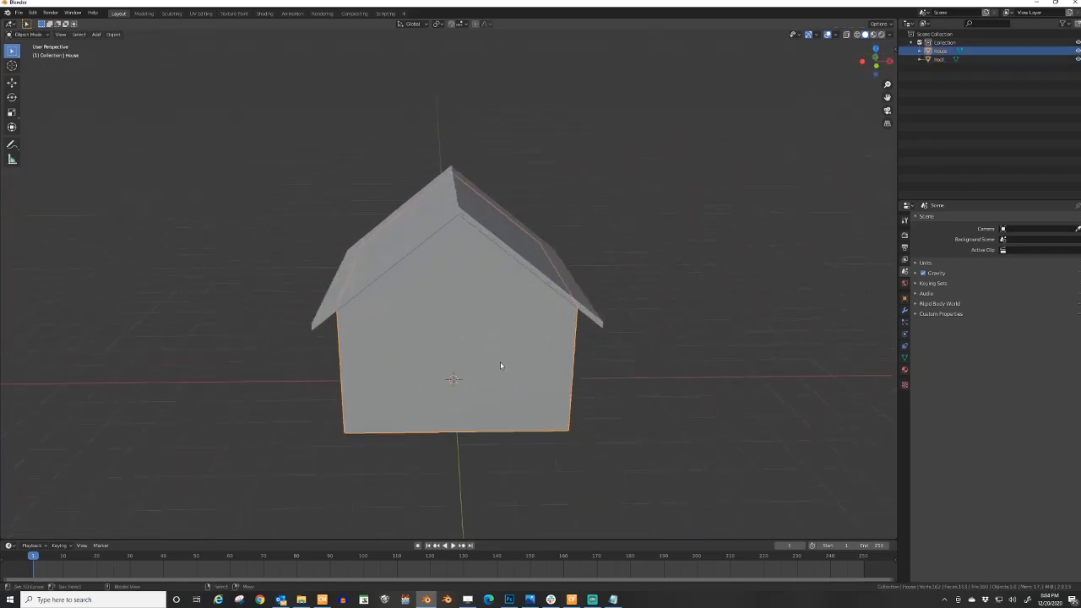
- Save the Blender file as House01.blend in the house tileset folder
{"action": "key", "text": "ctrl+s"}
{"action": "left_click", "coordinate": [353, 409]}
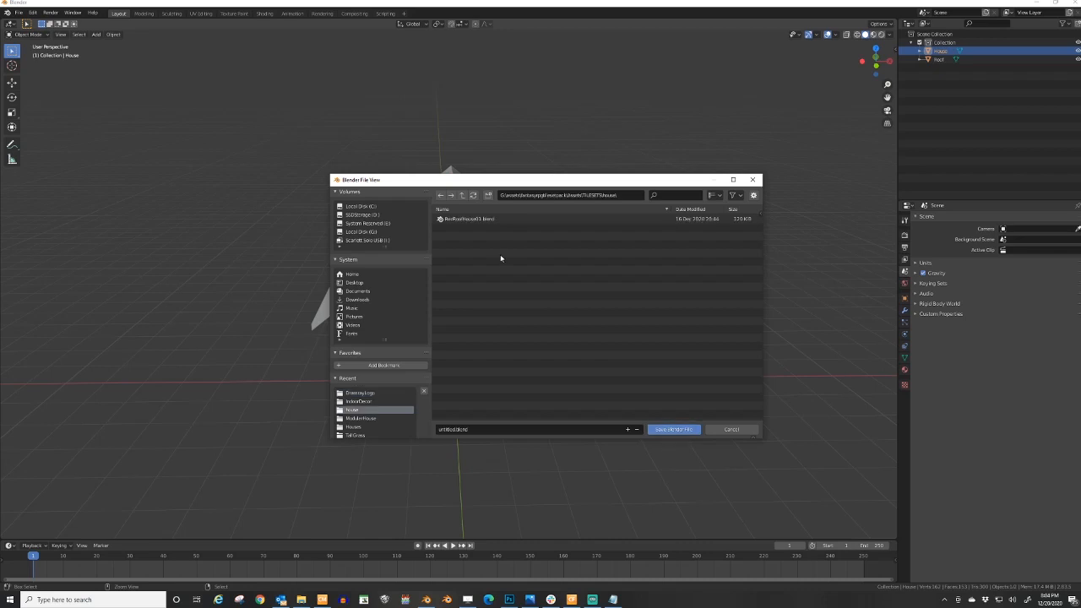
{"action": "left_click", "coordinate": [487, 430]}
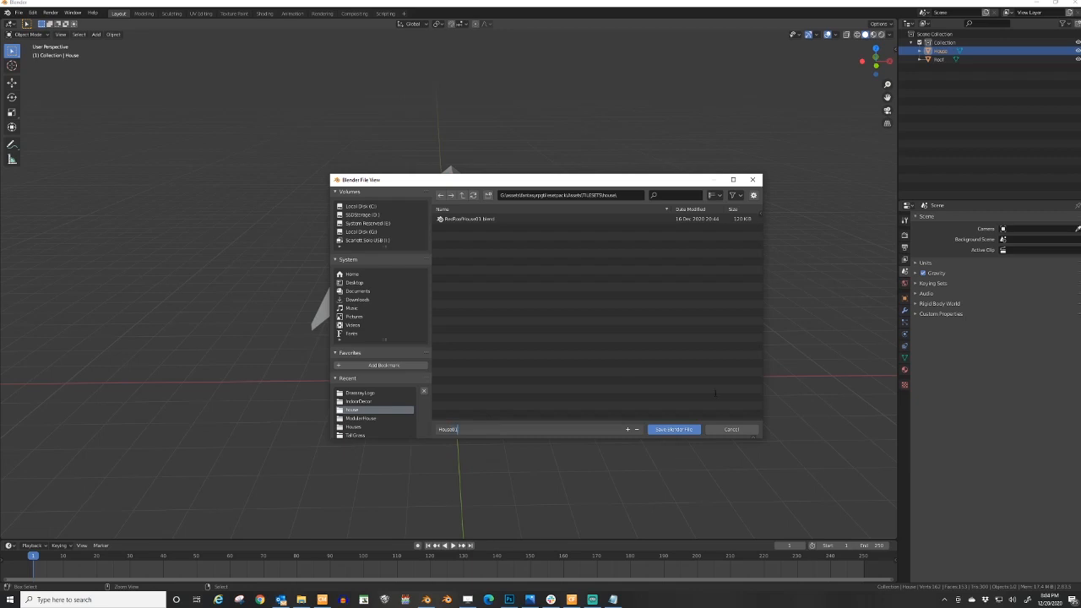
{"action": "type", "text": "House01.blend"}
{"action": "left_click", "coordinate": [673, 429]}
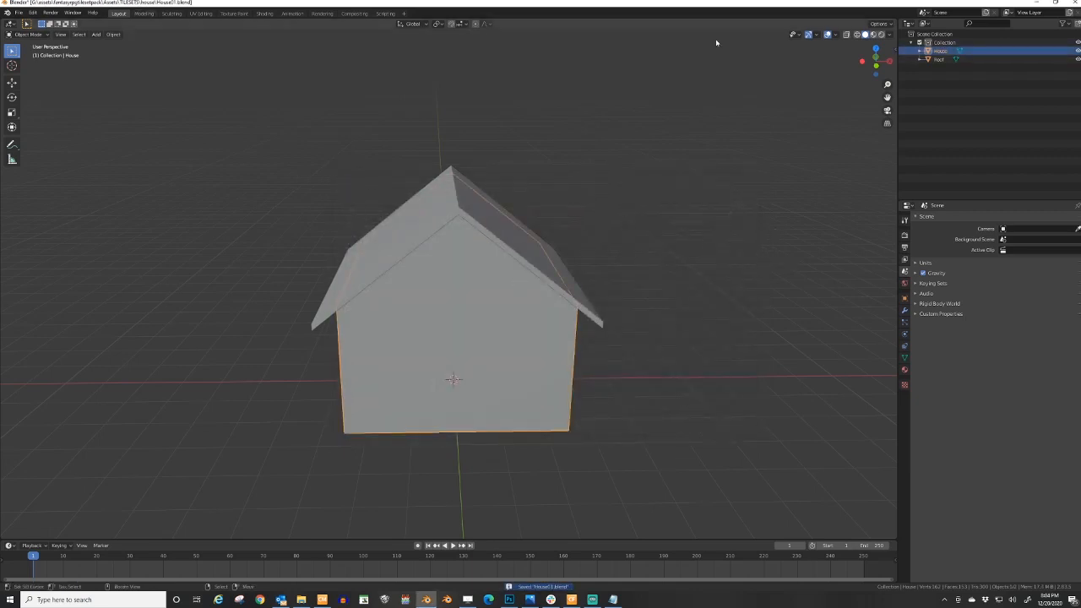
- Add a new material to the House object and name it House
{"action": "left_click", "coordinate": [905, 370]}
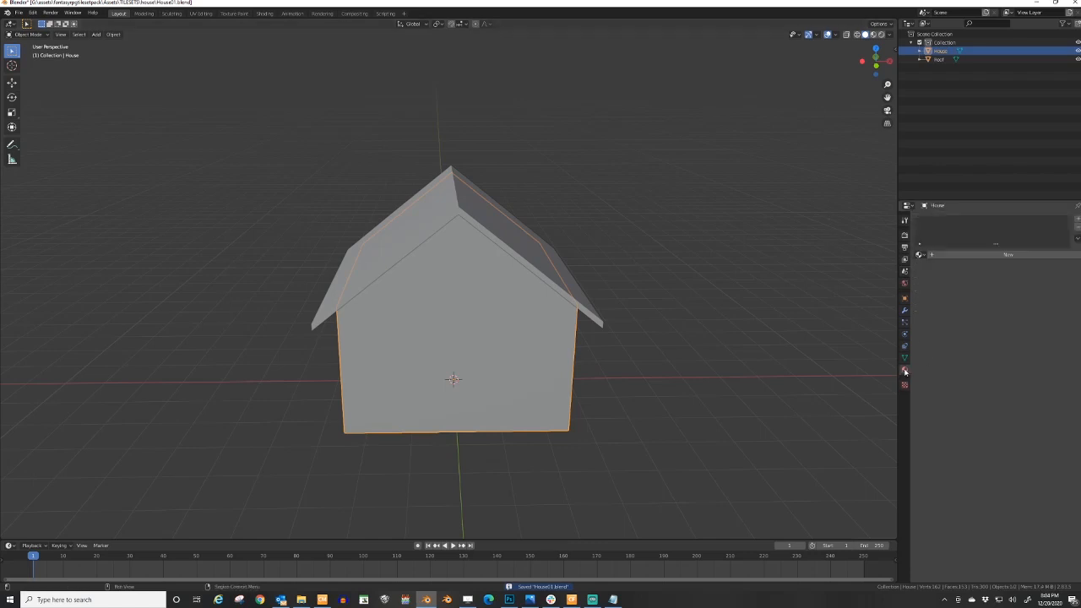
{"action": "left_click", "coordinate": [960, 254]}
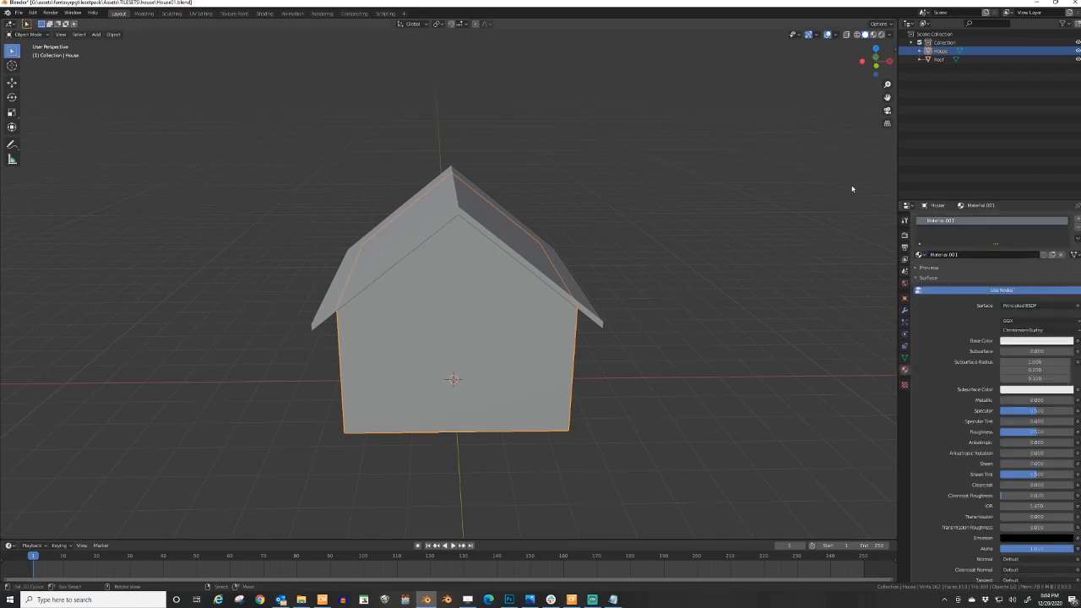
{"action": "double_click", "coordinate": [957, 222]}
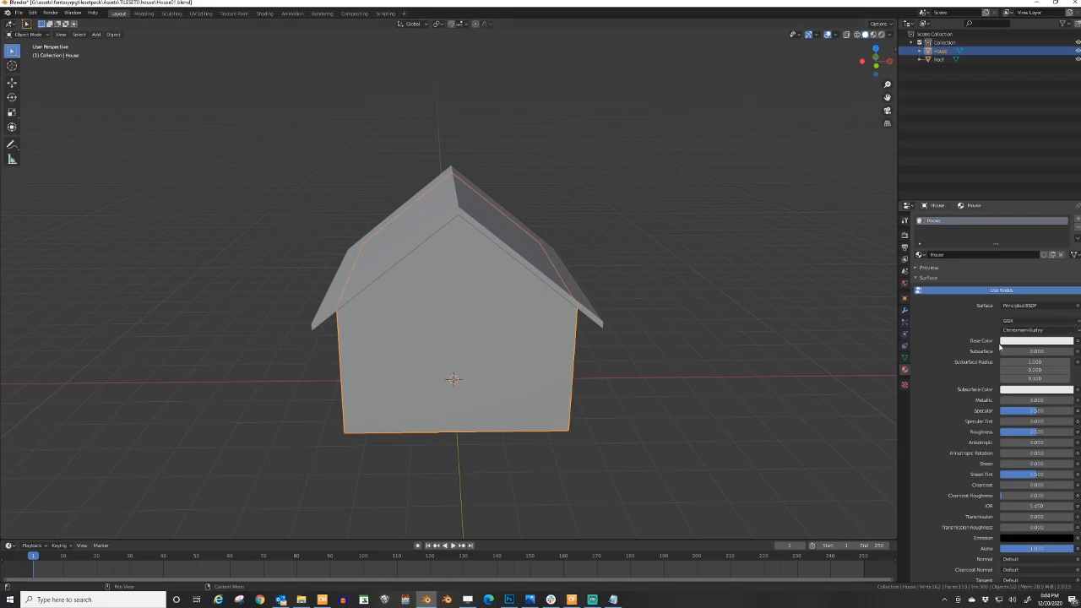
- Set the House material's base color to an Image Texture and load house.png into it
{"action": "left_click", "coordinate": [1077, 341]}
{"action": "left_click", "coordinate": [1074, 342]}
{"action": "left_click", "coordinate": [940, 399]}
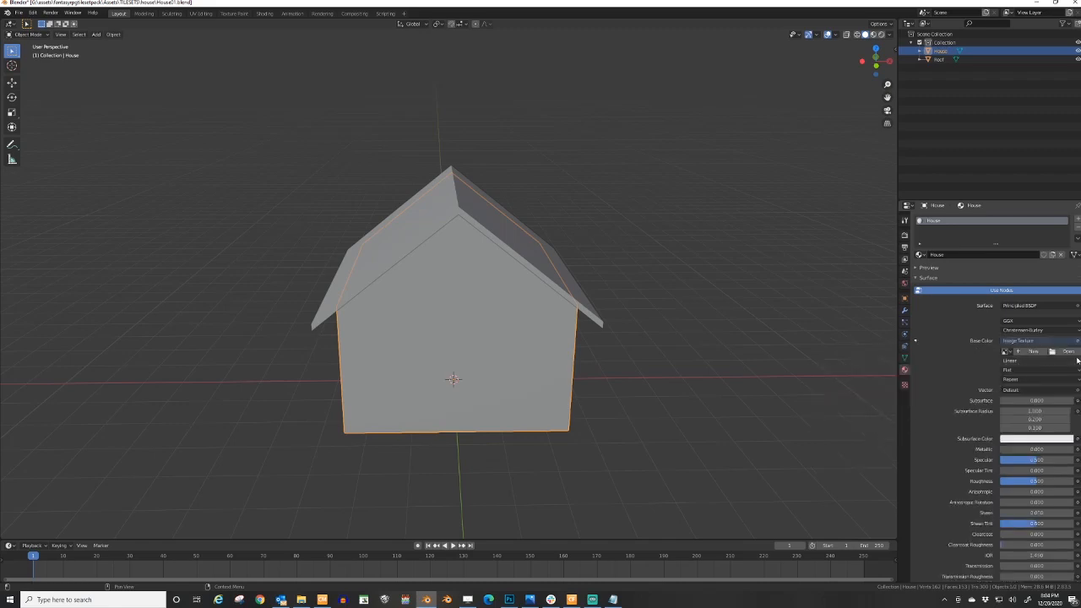
{"action": "left_click", "coordinate": [1067, 351]}
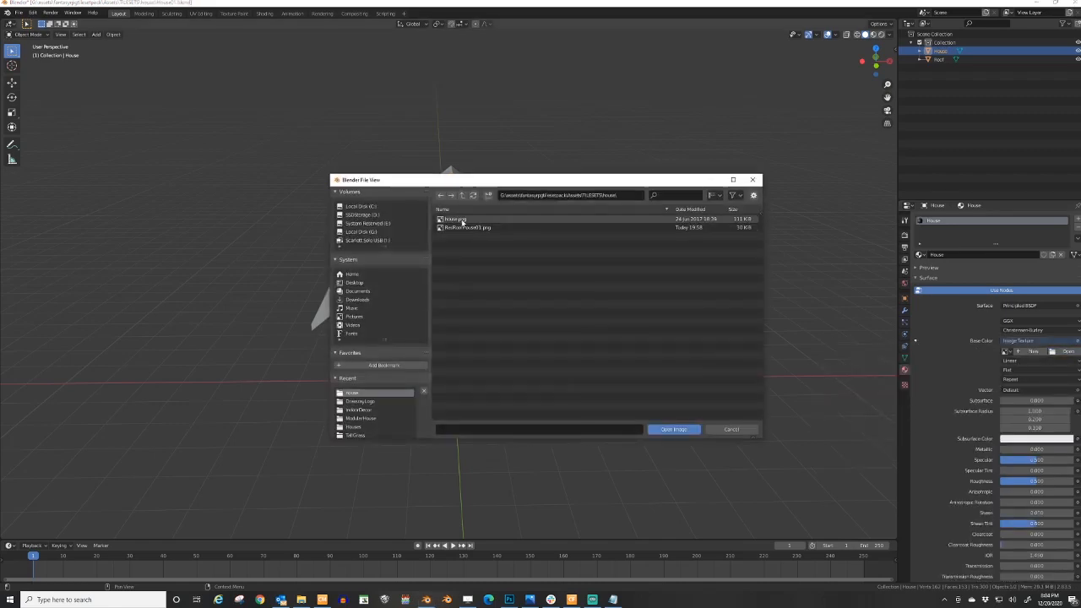
{"action": "double_click", "coordinate": [460, 220]}
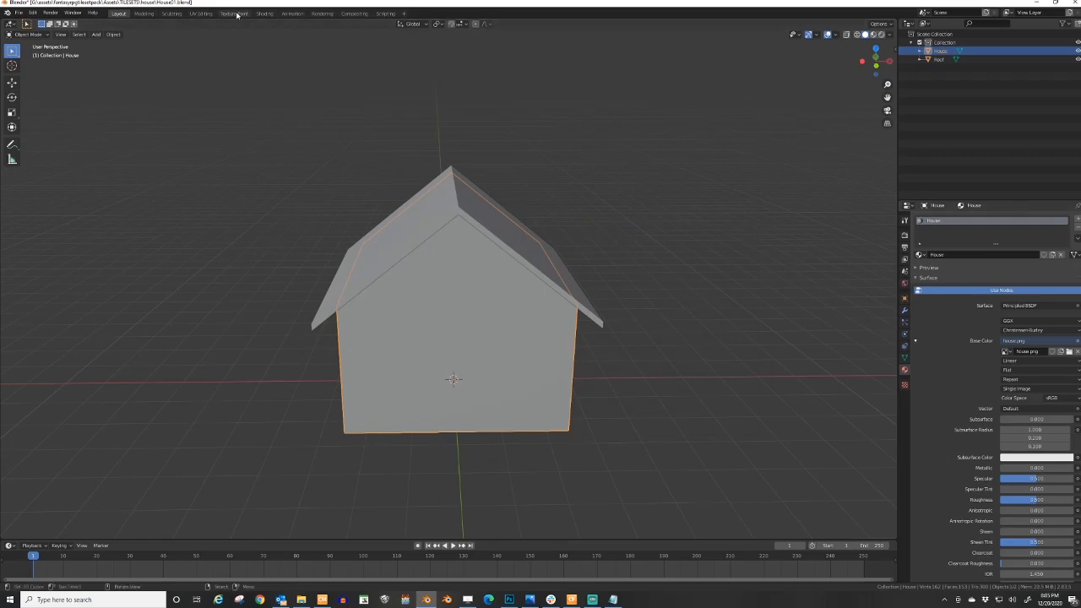
- In the UV Editing workspace, select all the faces on the underside of the House mesh and delete them
{"action": "left_click", "coordinate": [199, 13]}
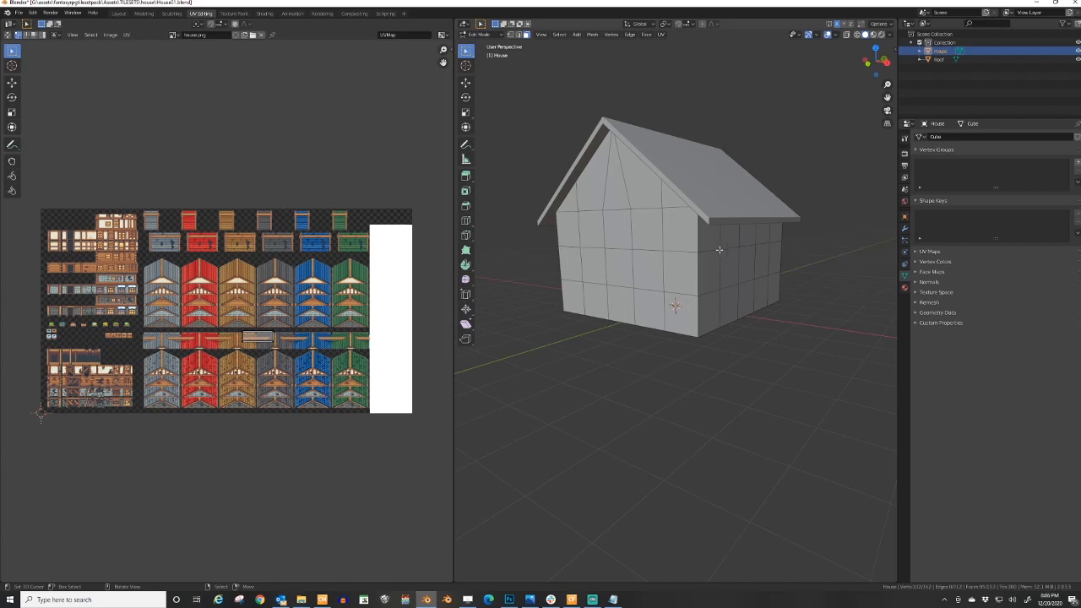
{"action": "middle_click_drag", "start_coordinate": [719, 250], "coordinate": [730, 197]}
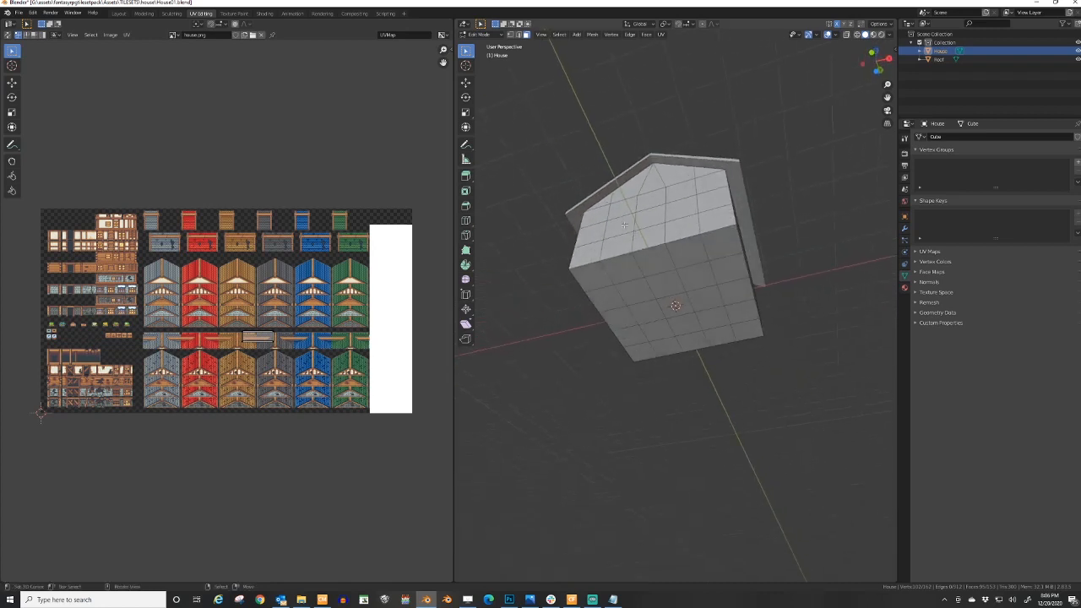
{"action": "scroll", "coordinate": [648, 277], "scroll_direction": "up", "scroll_amount": 2}
{"action": "left_click", "coordinate": [557, 248]}
{"action": "left_click", "coordinate": [596, 243], "text": "shift"}
{"action": "left_click", "coordinate": [645, 233], "text": "shift"}
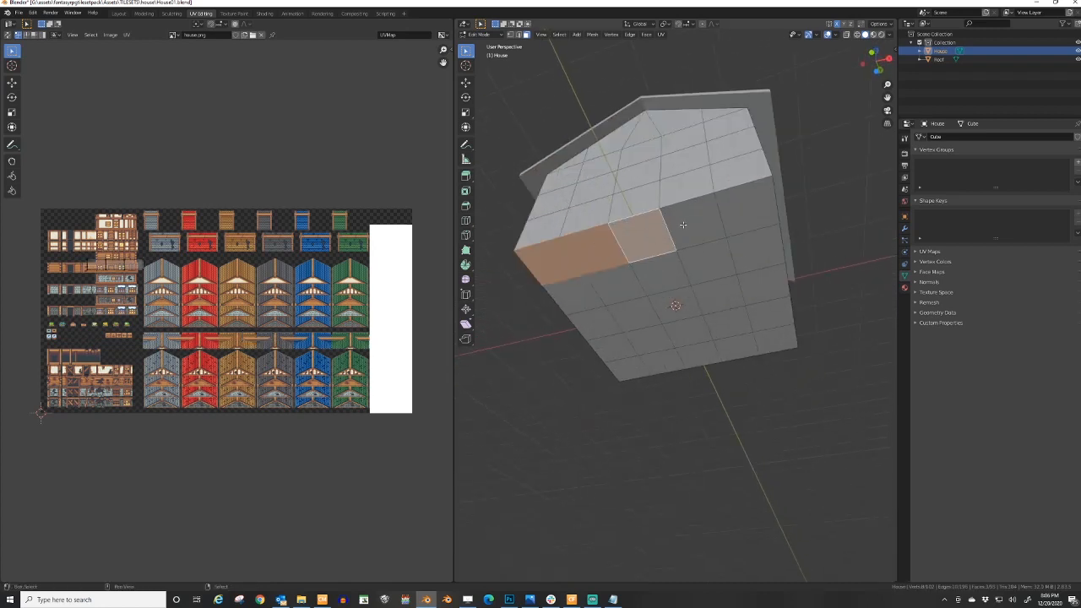
{"action": "left_click", "coordinate": [696, 222], "text": "shift"}
{"action": "left_click", "coordinate": [750, 216], "text": "shift"}
{"action": "left_click", "coordinate": [754, 244], "text": "shift"}
{"action": "left_click", "coordinate": [702, 260], "text": "shift"}
{"action": "left_click", "coordinate": [654, 270], "text": "shift"}
{"action": "left_click", "coordinate": [574, 296], "text": "shift"}
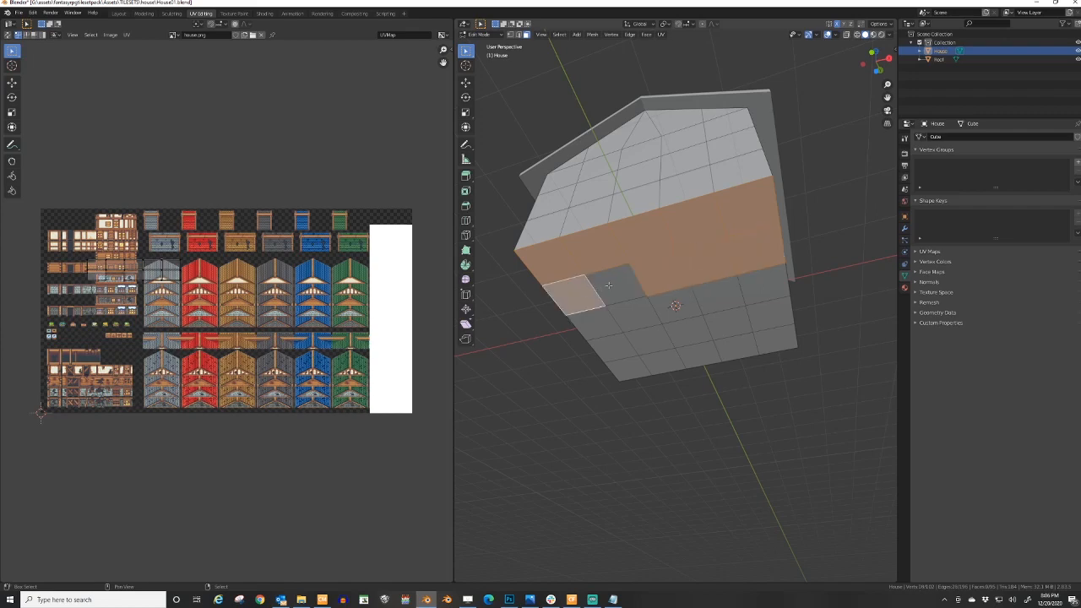
{"action": "left_click", "coordinate": [596, 323], "text": "shift"}
{"action": "left_click", "coordinate": [632, 314], "text": "shift"}
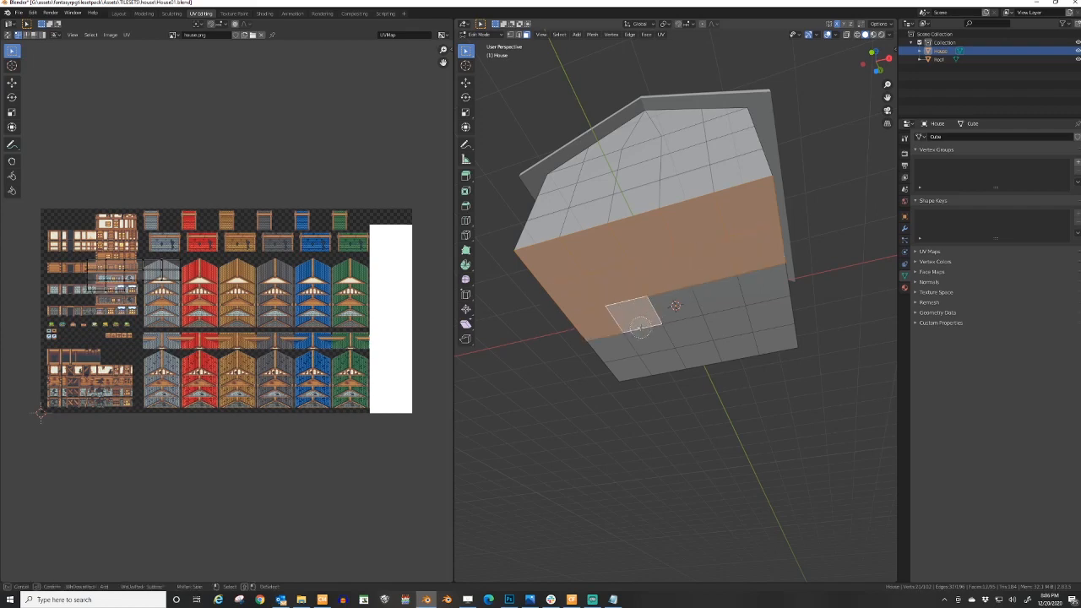
{"action": "mouse_move", "coordinate": [640, 328]}
{"action": "left_mouse_down"}
{"action": "mouse_move", "coordinate": [746, 306]}
{"action": "mouse_move", "coordinate": [747, 322]}
{"action": "mouse_move", "coordinate": [668, 342]}
{"action": "mouse_move", "coordinate": [686, 332]}
{"action": "left_mouse_up"}
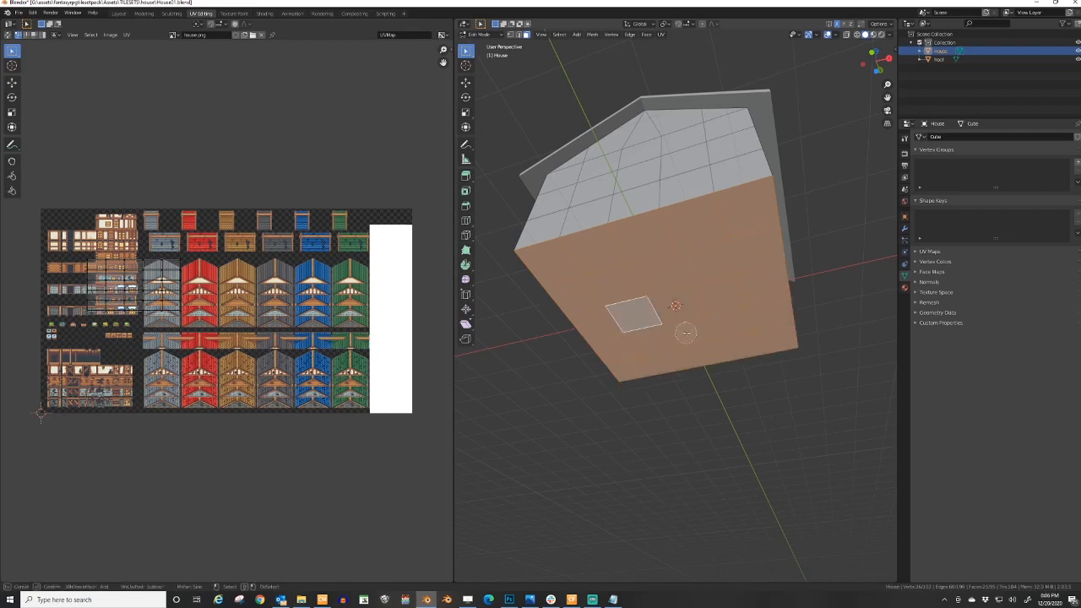
{"action": "key", "text": "x"}
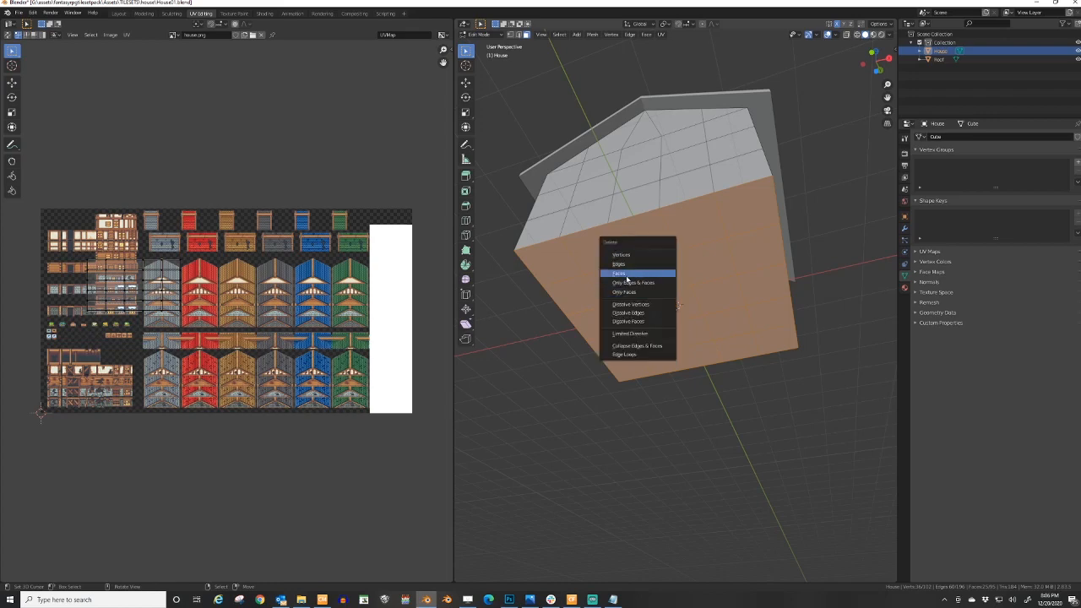
{"action": "left_click", "coordinate": [626, 277]}
- Extrude the two lower middle faces of the House's front wall about 0.14 m inward to form a recessed doorway
{"action": "middle_click_drag", "start_coordinate": [692, 270], "coordinate": [707, 330]}
{"action": "left_click", "coordinate": [675, 282]}
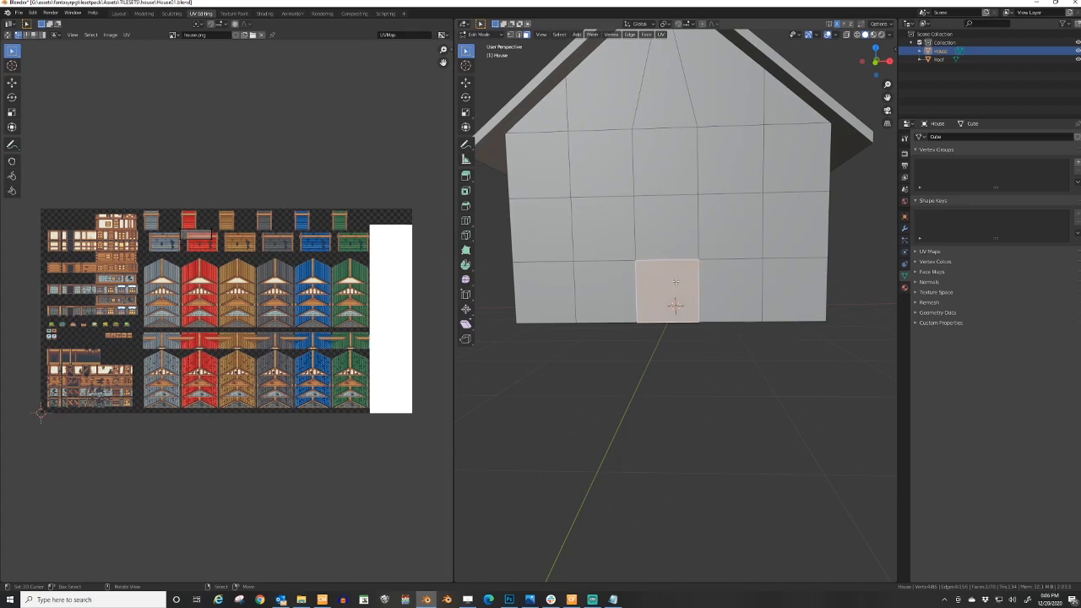
{"action": "left_click", "coordinate": [667, 228], "text": "shift"}
{"action": "middle_click_drag", "start_coordinate": [667, 228], "coordinate": [801, 294]}
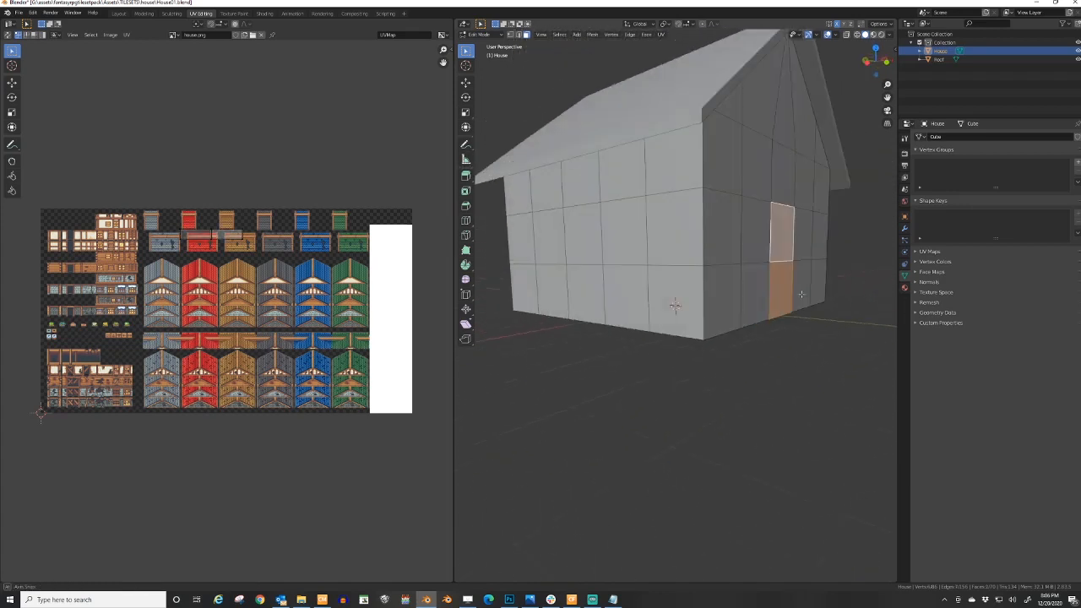
{"action": "left_click", "coordinate": [755, 289]}
{"action": "left_click", "coordinate": [756, 240]}
{"action": "middle_click_drag", "start_coordinate": [755, 240], "coordinate": [629, 262]}
{"action": "left_click", "coordinate": [653, 314]}
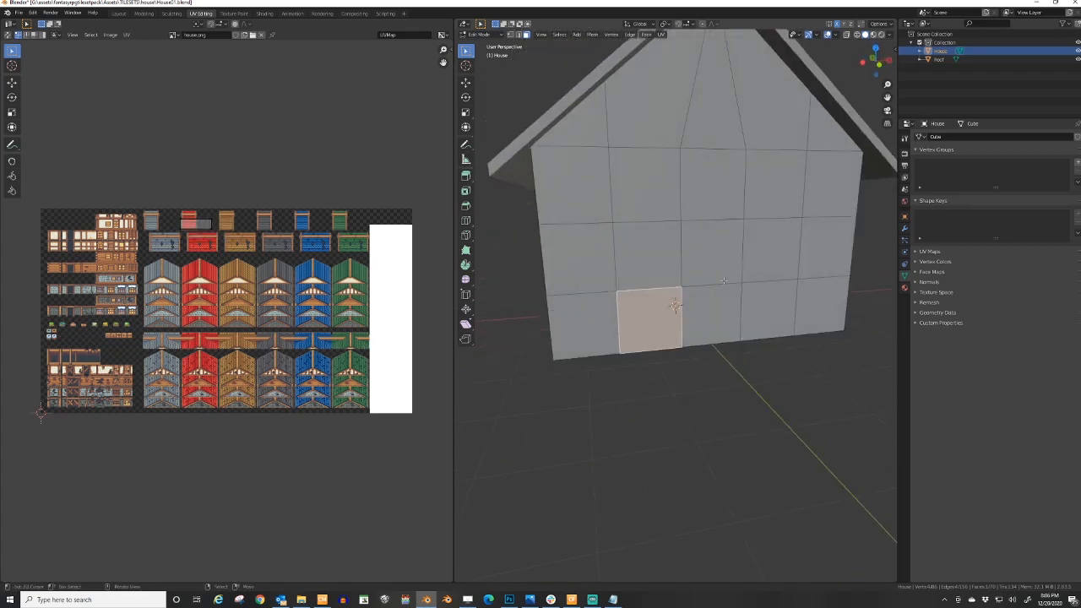
{"action": "middle_click_drag", "start_coordinate": [724, 280], "coordinate": [721, 342]}
{"action": "left_click", "coordinate": [703, 369]}
{"action": "left_click", "coordinate": [706, 336], "text": "shift"}
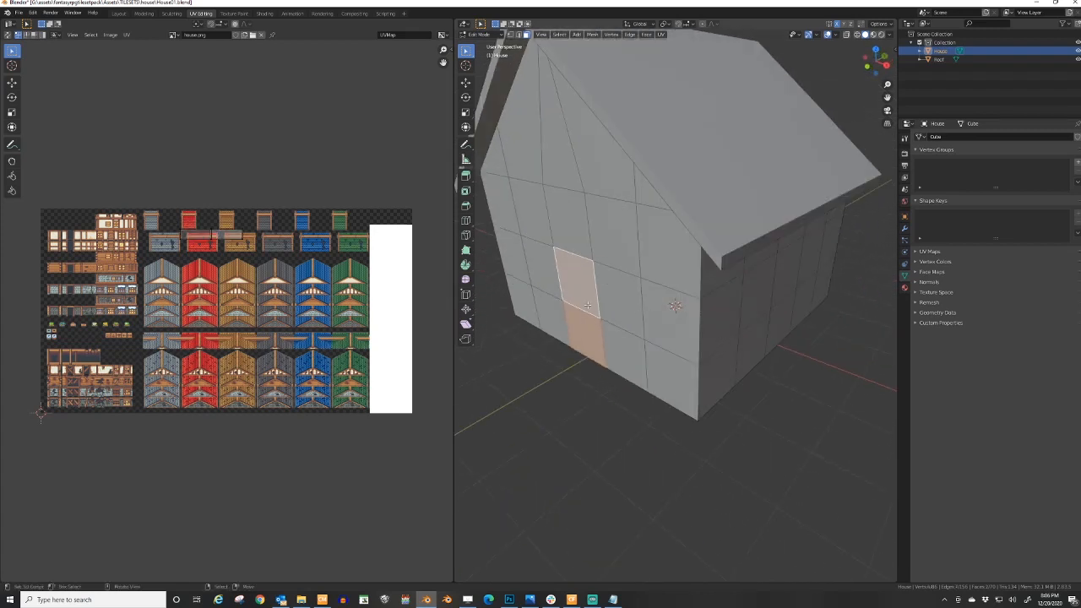
{"action": "left_click", "coordinate": [600, 327], "text": "shift"}
{"action": "key", "text": "e"}
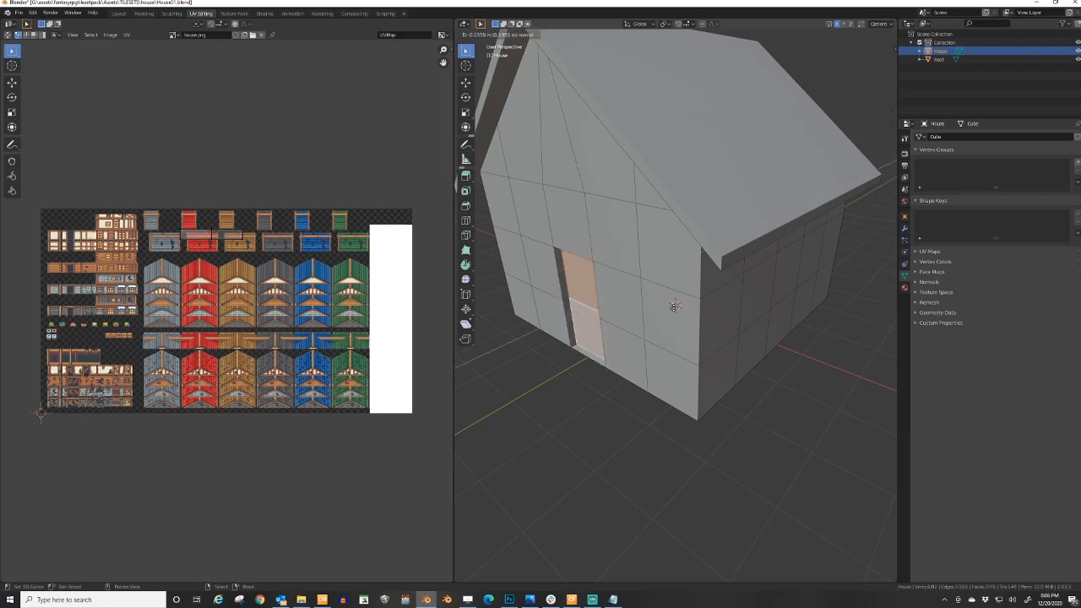
{"action": "left_click", "coordinate": [713, 307]}
{"action": "key", "text": "Tab"}
- Examine the recessed doorway on the house front and the wall pieces in the tileset image
{"action": "mouse_move", "coordinate": [715, 308]}
{"action": "middle_mouse_down"}
{"action": "mouse_move", "coordinate": [813, 311]}
{"action": "mouse_move", "coordinate": [751, 323]}
{"action": "mouse_move", "coordinate": [840, 315]}
{"action": "mouse_move", "coordinate": [787, 319]}
{"action": "mouse_move", "coordinate": [765, 245]}
{"action": "mouse_move", "coordinate": [736, 272]}
{"action": "mouse_move", "coordinate": [789, 321]}
{"action": "mouse_move", "coordinate": [838, 309]}
{"action": "mouse_move", "coordinate": [685, 309]}
{"action": "mouse_move", "coordinate": [788, 315]}
{"action": "mouse_move", "coordinate": [680, 340]}
{"action": "mouse_move", "coordinate": [701, 320]}
{"action": "middle_mouse_up"}
{"action": "scroll", "coordinate": [782, 316], "scroll_direction": "down", "scroll_amount": 3}
{"action": "scroll", "coordinate": [719, 328], "scroll_direction": "up", "scroll_amount": 3}
{"action": "scroll", "coordinate": [692, 331], "scroll_direction": "down", "scroll_amount": 4}
{"action": "scroll", "coordinate": [700, 319], "scroll_direction": "up", "scroll_amount": 6}
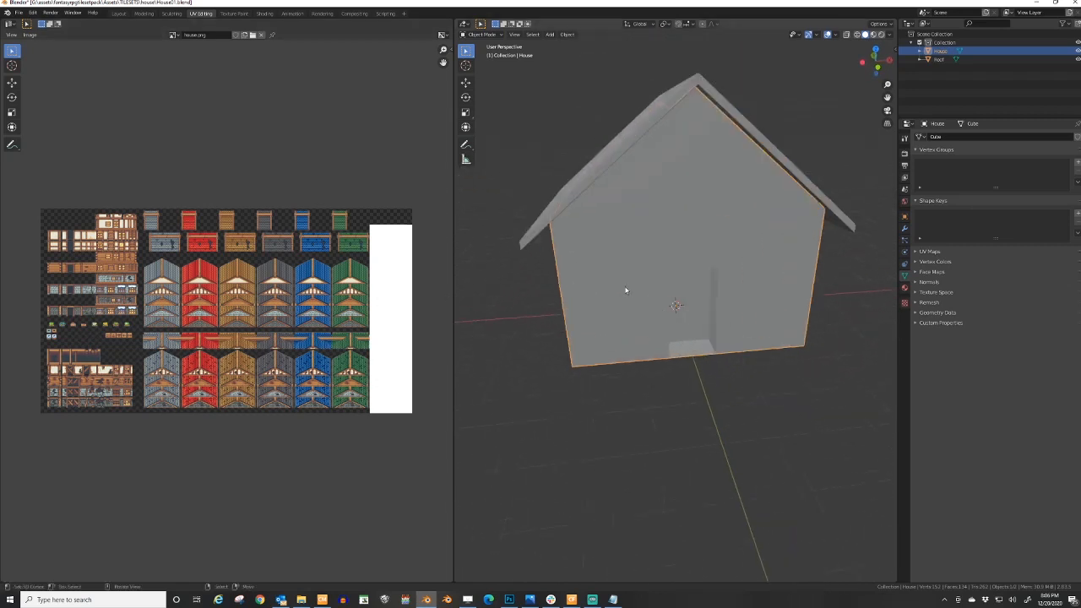
{"action": "scroll", "coordinate": [666, 283], "scroll_direction": "down", "scroll_amount": 5}
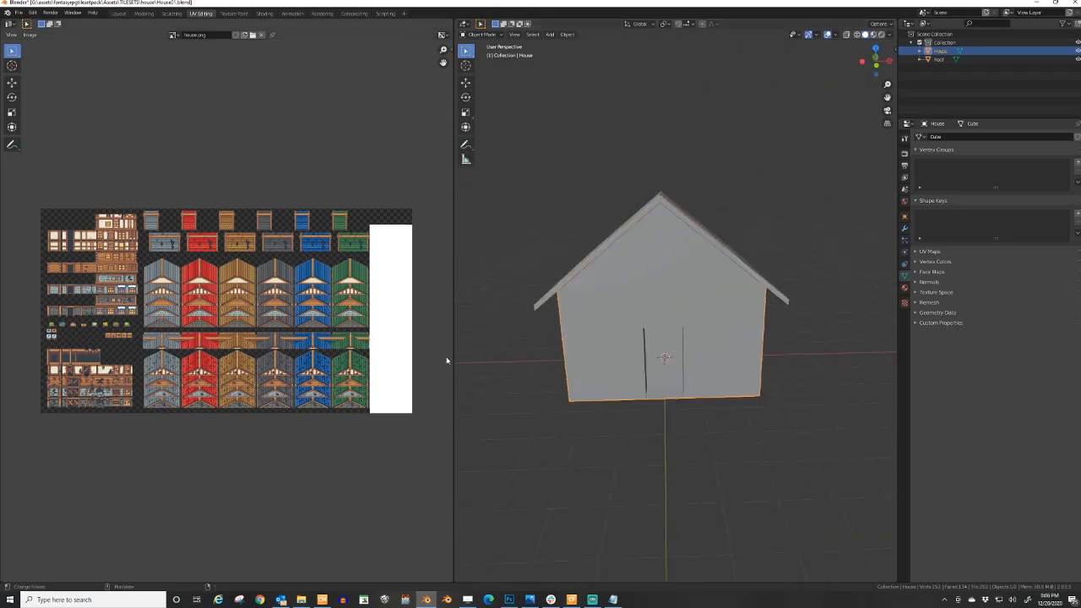
{"action": "middle_click_drag", "start_coordinate": [49, 298], "coordinate": [166, 349]}
{"action": "middle_click_drag", "start_coordinate": [285, 353], "coordinate": [182, 355]}
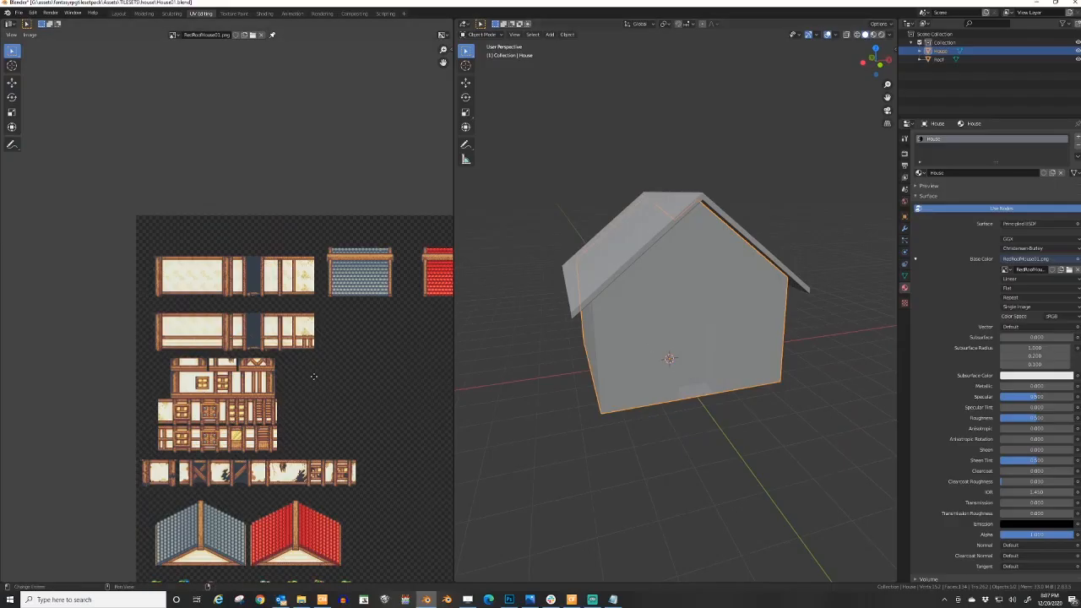
- Select the front wall faces around the doorway and the rectangular back wall faces, and unwrap them with Project From View from the front
{"action": "middle_click_drag", "start_coordinate": [300, 377], "coordinate": [281, 355]}
{"action": "key", "text": "Tab"}
{"action": "key", "text": "KP_1"}
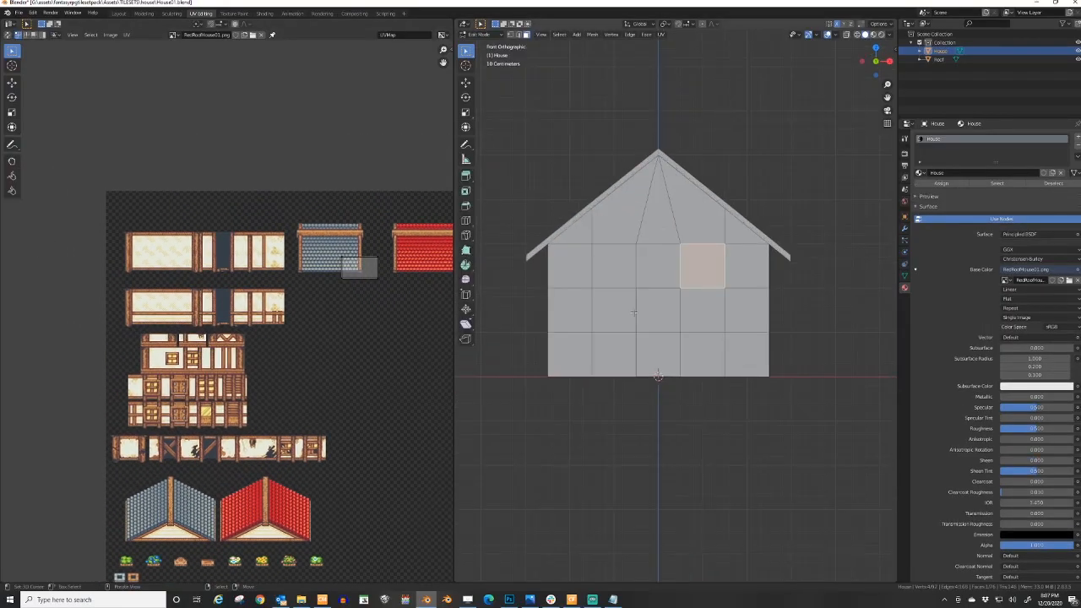
{"action": "mouse_move", "coordinate": [602, 343]}
{"action": "left_mouse_down"}
{"action": "mouse_move", "coordinate": [604, 304]}
{"action": "mouse_move", "coordinate": [629, 270]}
{"action": "mouse_move", "coordinate": [748, 287]}
{"action": "mouse_move", "coordinate": [724, 348]}
{"action": "left_mouse_up"}
{"action": "right_click", "coordinate": [838, 351]}
{"action": "mouse_move", "coordinate": [838, 350]}
{"action": "middle_mouse_down"}
{"action": "mouse_move", "coordinate": [830, 362]}
{"action": "mouse_move", "coordinate": [769, 374]}
{"action": "mouse_move", "coordinate": [648, 371]}
{"action": "middle_mouse_up"}
{"action": "key", "text": "c"}
{"action": "mouse_move", "coordinate": [658, 367]}
{"action": "left_mouse_down"}
{"action": "mouse_move", "coordinate": [625, 393]}
{"action": "mouse_move", "coordinate": [717, 283]}
{"action": "mouse_move", "coordinate": [802, 384]}
{"action": "mouse_move", "coordinate": [710, 343]}
{"action": "left_mouse_up"}
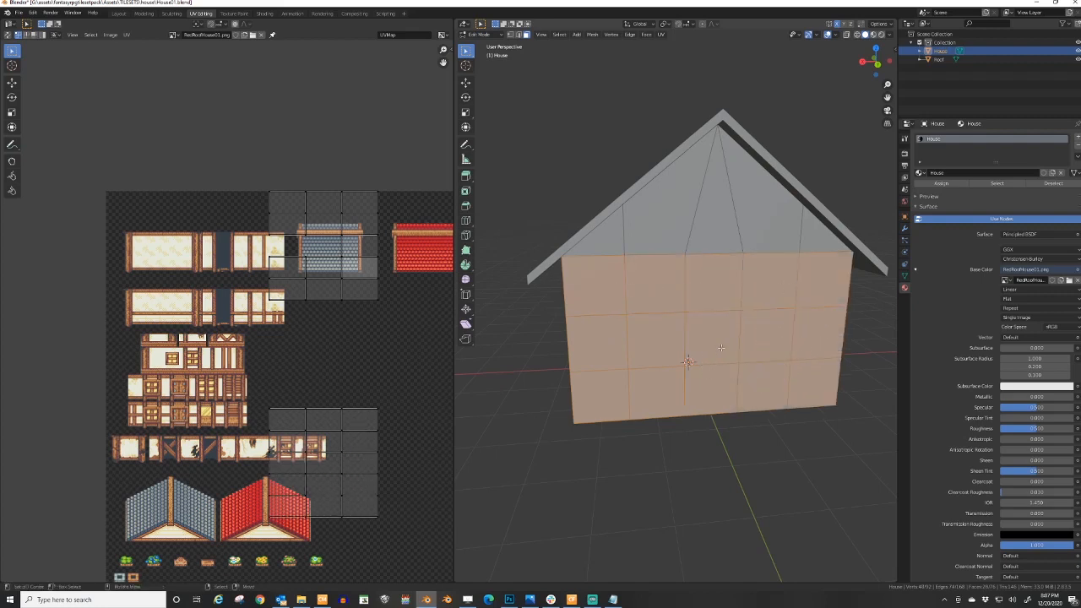
{"action": "key", "text": "KP_1"}
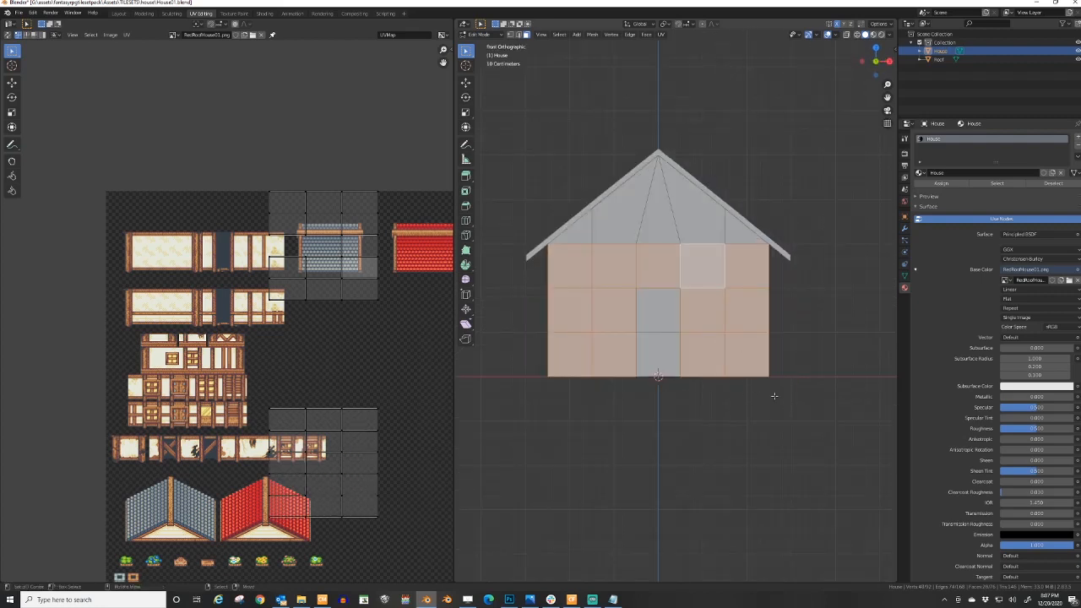
{"action": "key", "text": "u"}
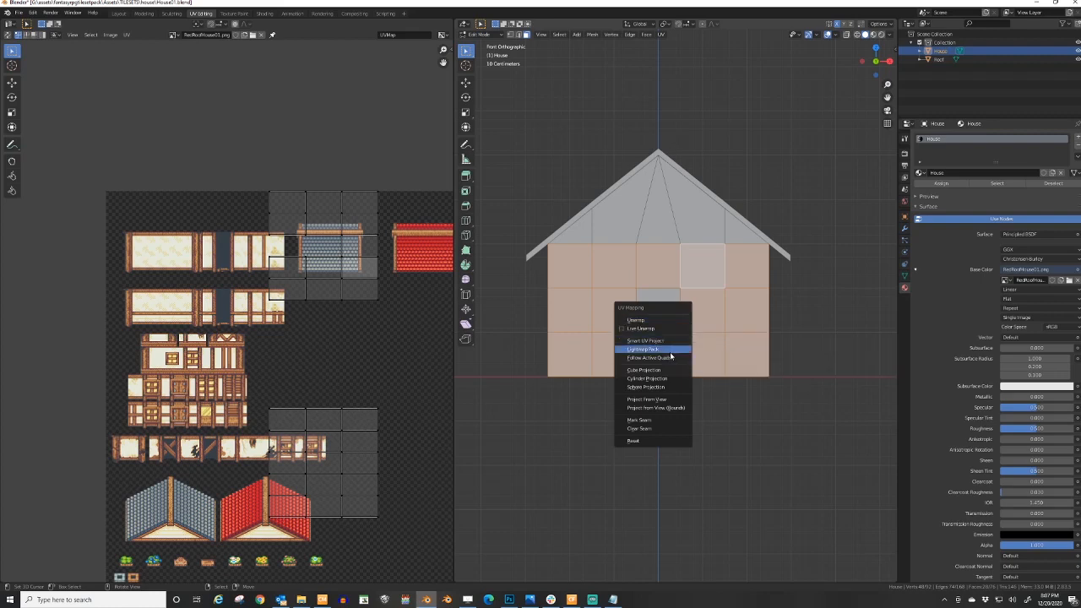
{"action": "left_click", "coordinate": [667, 399]}
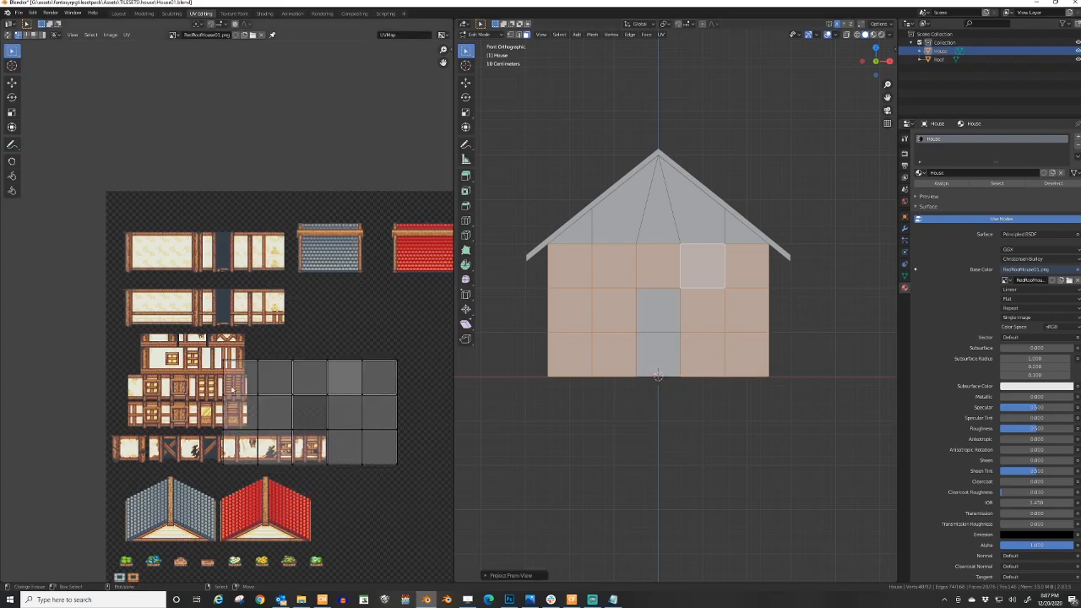
- Scale all the projected wall UVs down and move them over the plain timber-framed wall panel in the texture's upper row
{"action": "key", "text": "a"}
{"action": "key", "text": "s"}
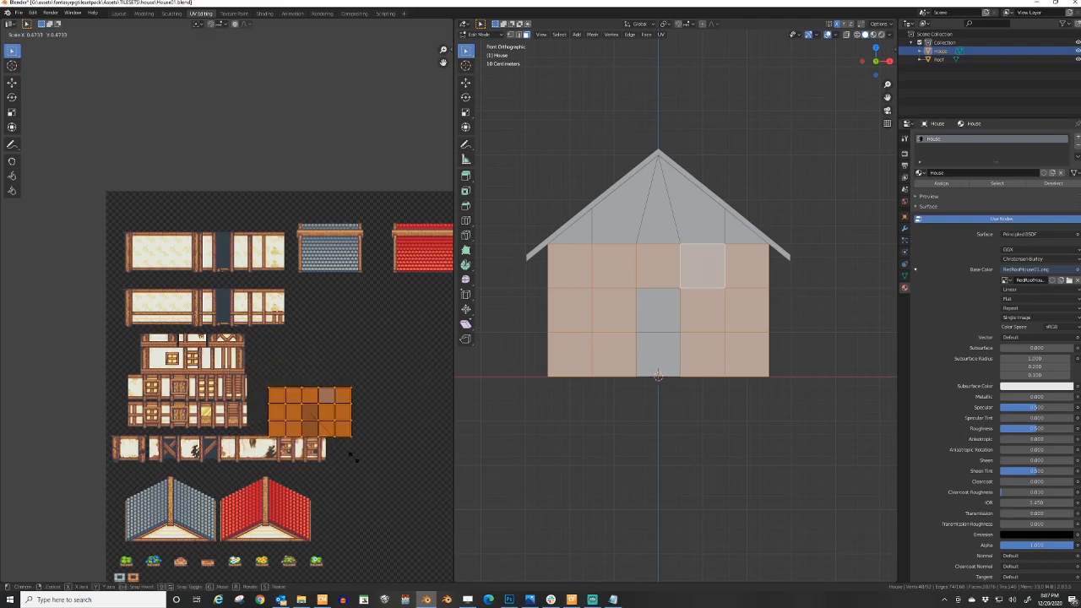
{"action": "left_click", "coordinate": [334, 459]}
{"action": "key", "text": "g"}
{"action": "left_click", "coordinate": [185, 296]}
{"action": "scroll", "coordinate": [226, 309], "scroll_direction": "up", "scroll_amount": 3}
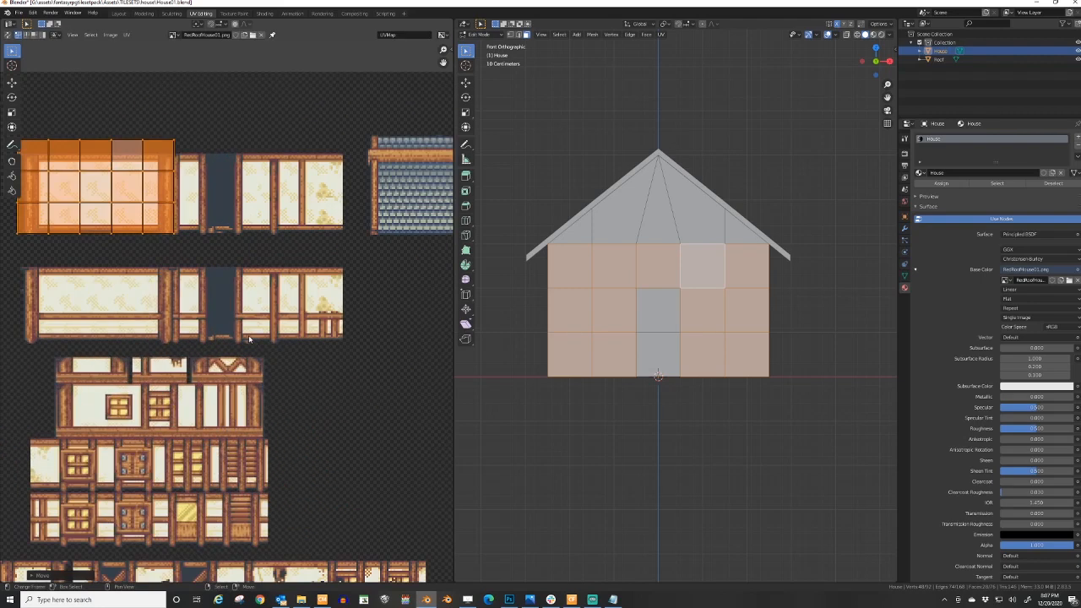
- Scale the front and back wall UVs to the upper-row wall panel, stretch them along X, and position them over its timber frame
{"action": "middle_click_drag", "start_coordinate": [236, 364], "coordinate": [325, 466]}
{"action": "key", "text": "s"}
{"action": "left_click", "coordinate": [287, 422]}
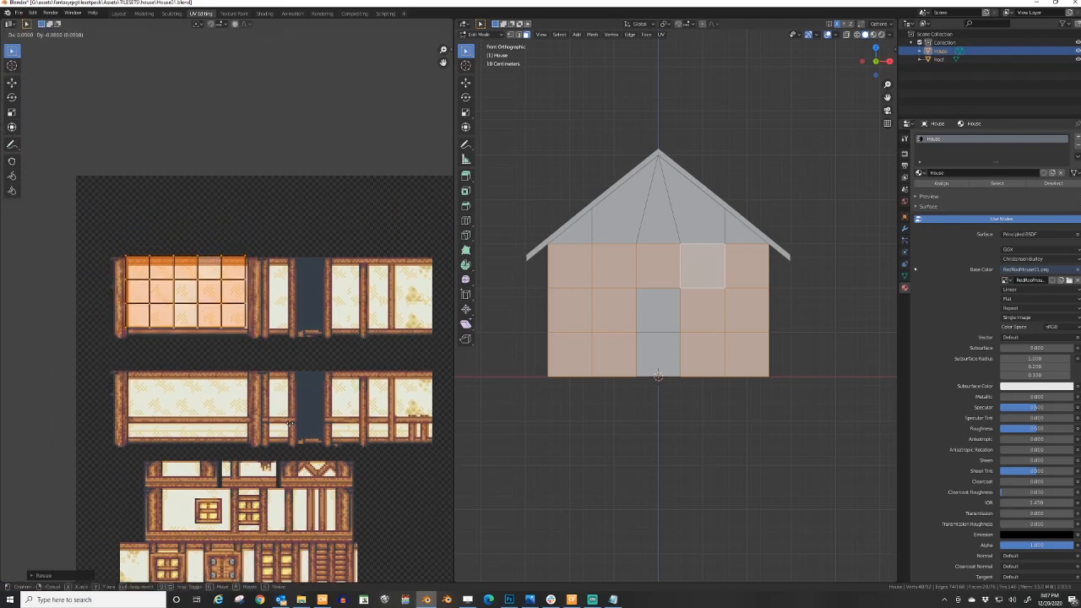
{"action": "key", "text": "g"}
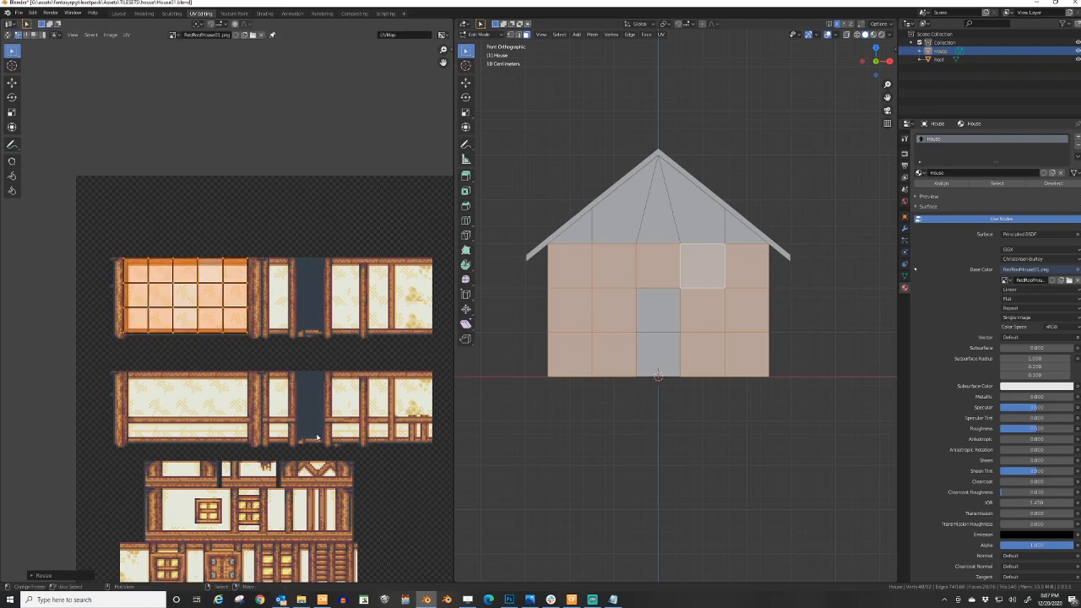
{"action": "left_click", "coordinate": [316, 439]}
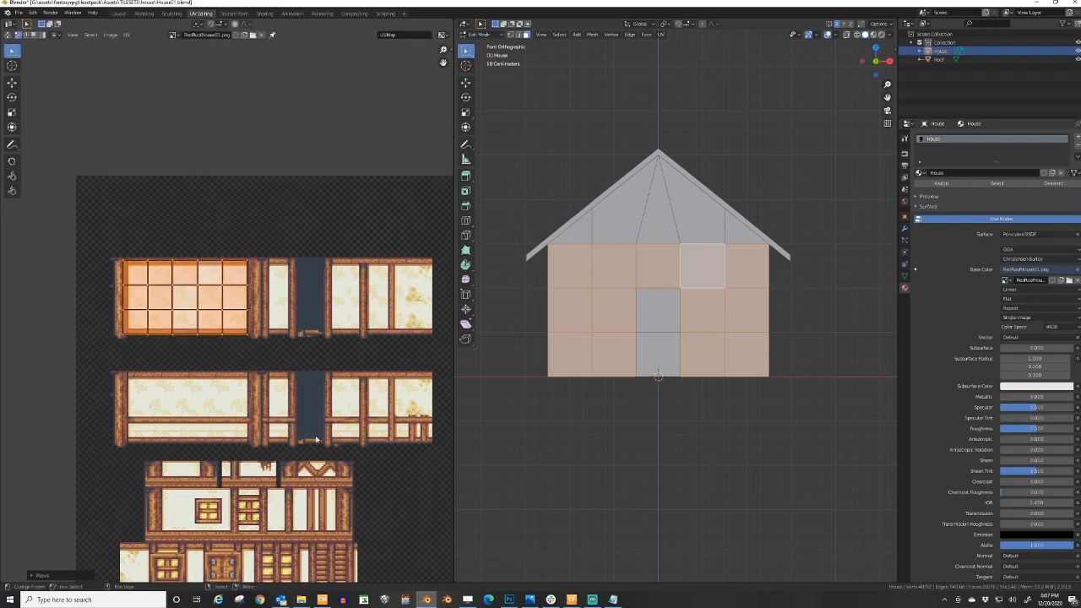
{"action": "key", "text": "s"}
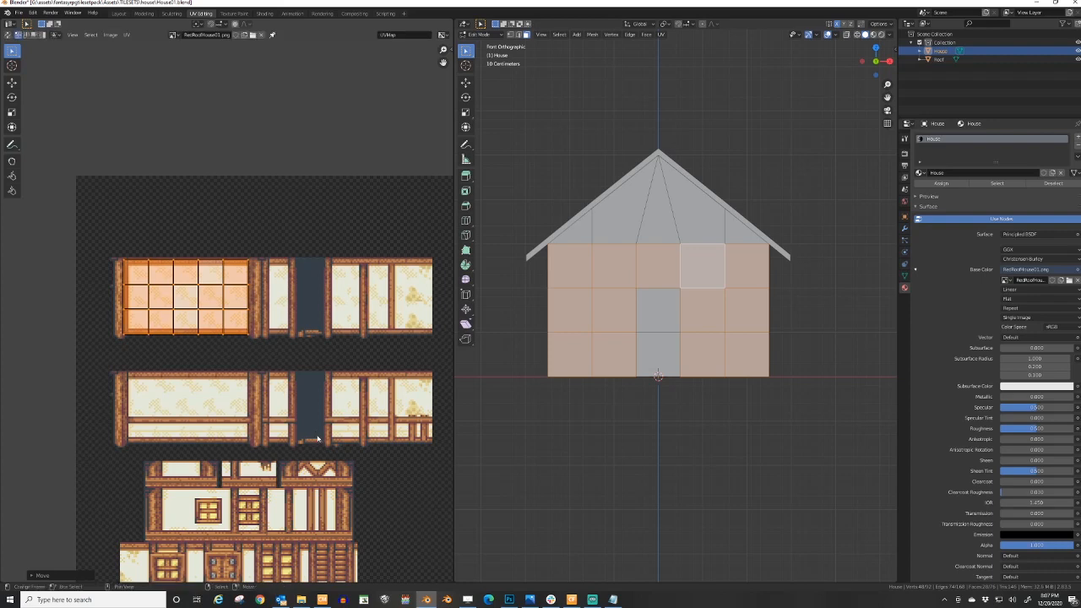
{"action": "key", "text": "x"}
{"action": "left_click", "coordinate": [336, 435]}
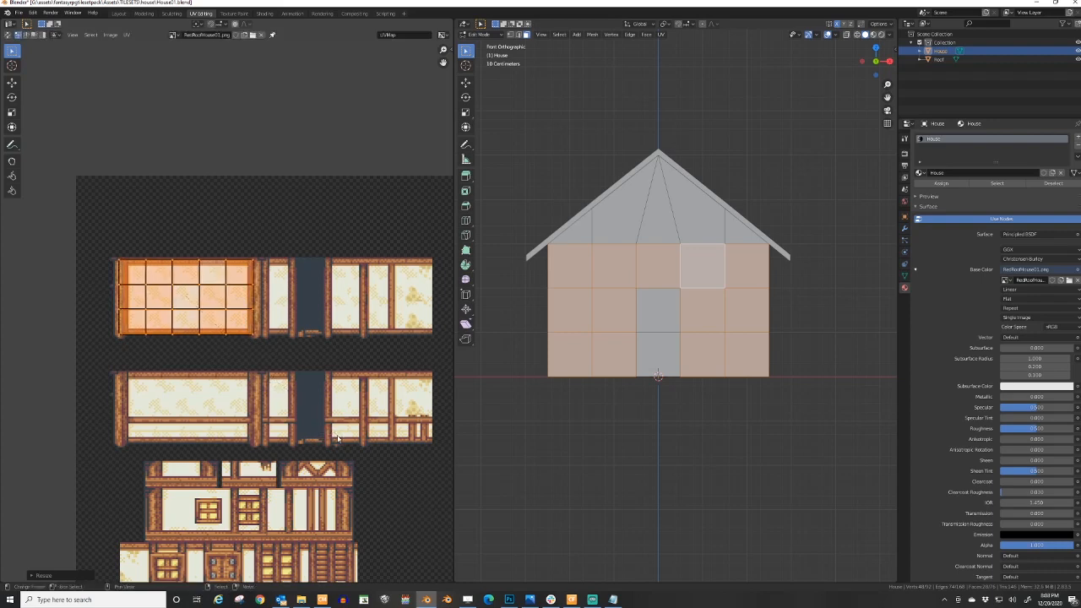
{"action": "key", "text": "g"}
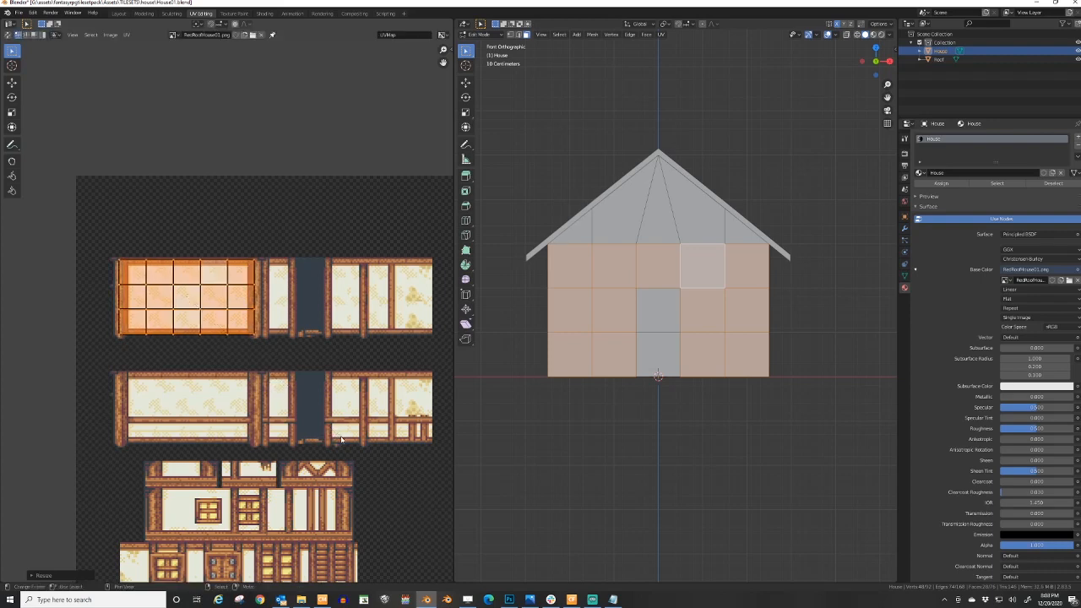
{"action": "left_click", "coordinate": [340, 436]}
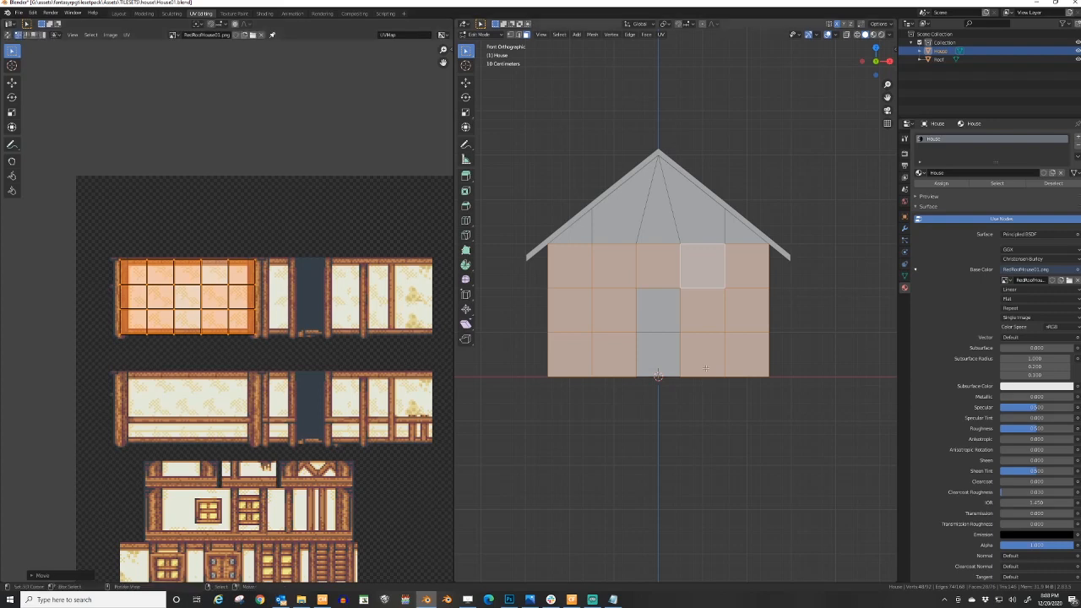
- Switch the 3D view to Material Preview shading and inspect the textured front wall of the house
{"action": "left_click", "coordinate": [870, 34]}
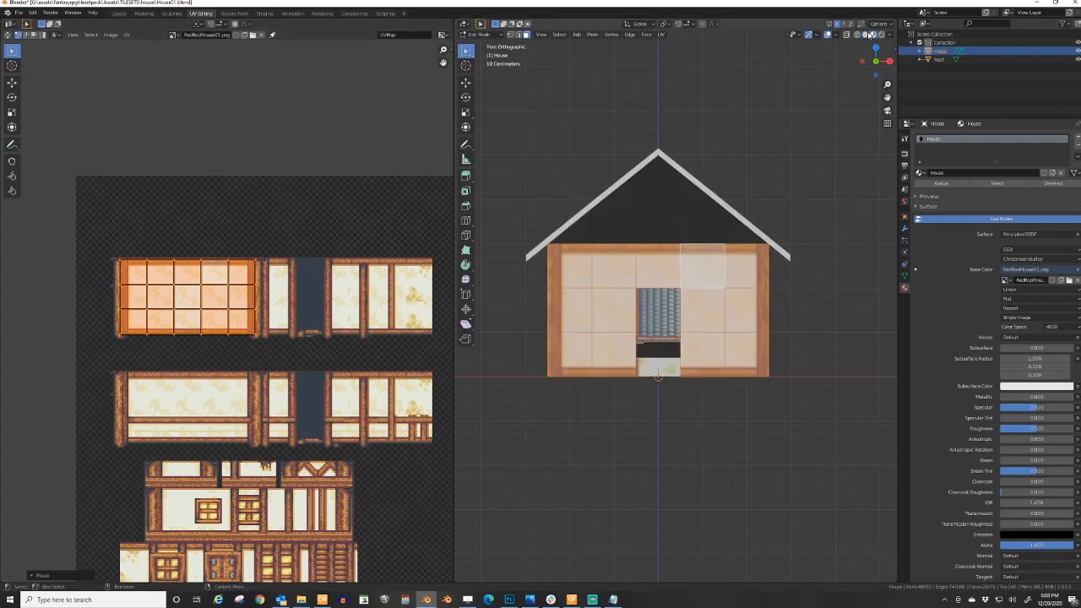
{"action": "key", "text": "Tab"}
{"action": "middle_click_drag", "start_coordinate": [644, 245], "coordinate": [767, 298]}
{"action": "key", "text": "Tab"}
{"action": "middle_click_drag", "start_coordinate": [610, 304], "coordinate": [670, 319]}
{"action": "key", "text": "Tab"}
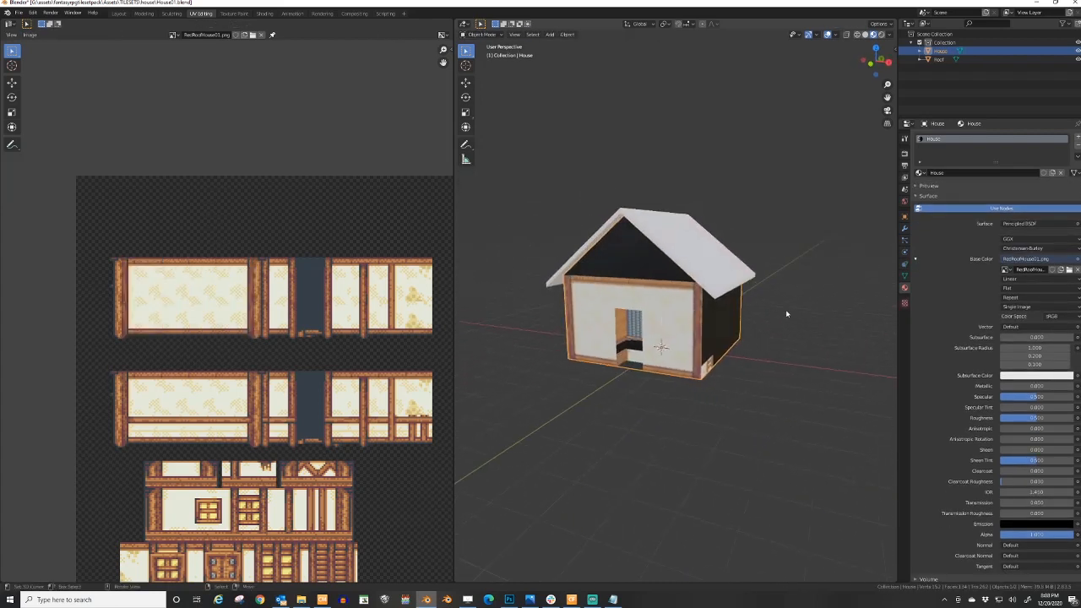
- Select all faces of both long side walls and unwrap them with Project From View from the side
{"action": "middle_click_drag", "start_coordinate": [786, 315], "coordinate": [682, 327]}
{"action": "key", "text": "Tab"}
{"action": "left_click", "coordinate": [680, 328]}
{"action": "left_click", "coordinate": [627, 346]}
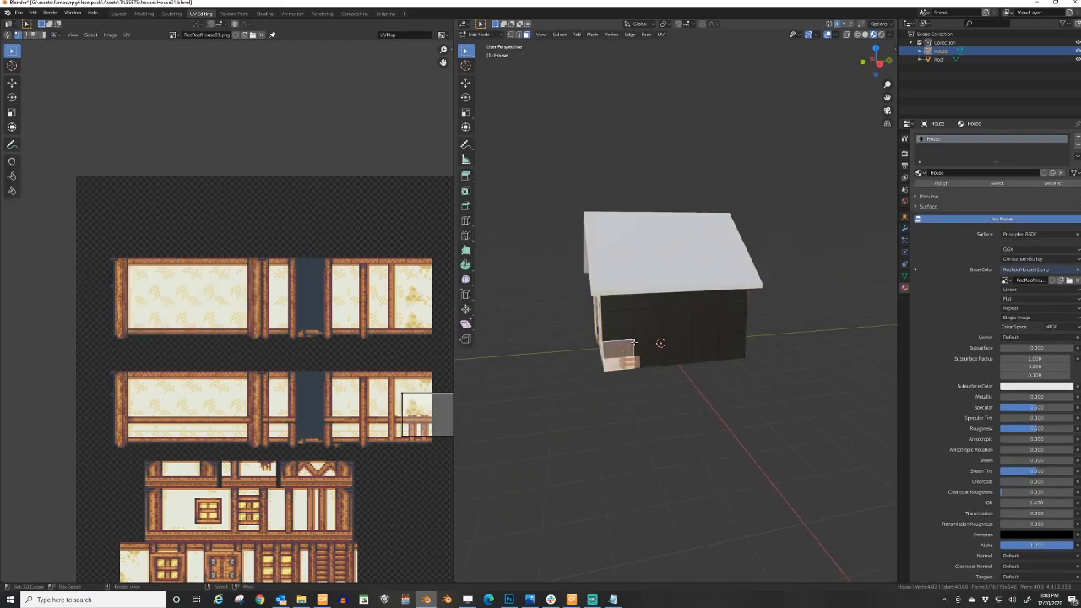
{"action": "key", "text": "KP_3"}
{"action": "scroll", "coordinate": [635, 341], "scroll_direction": "up", "scroll_amount": 3}
{"action": "left_click", "coordinate": [572, 278]}
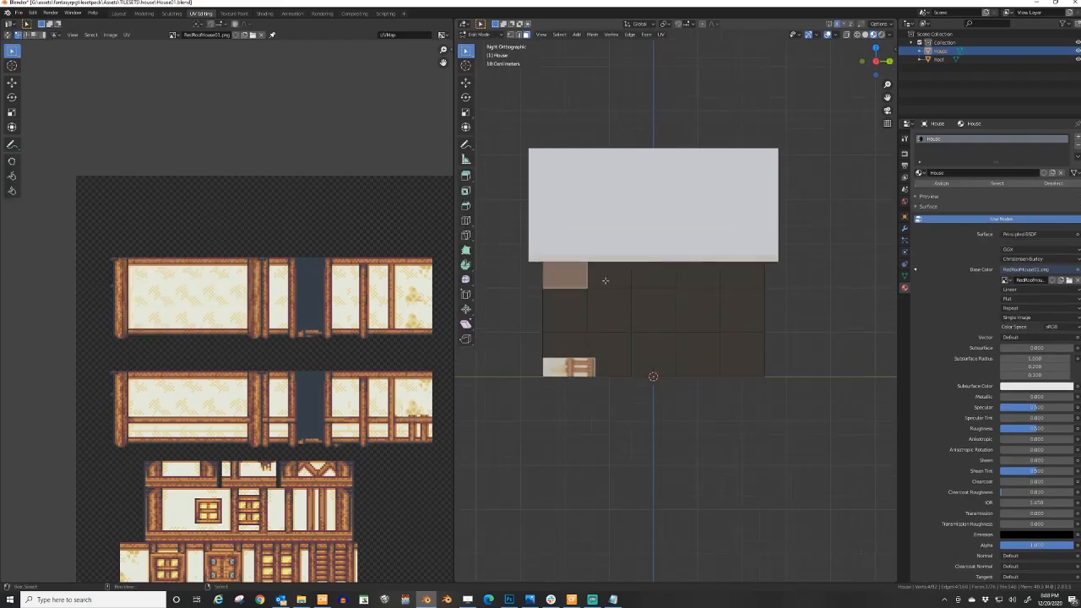
{"action": "key", "text": "c"}
{"action": "mouse_move", "coordinate": [599, 338]}
{"action": "left_mouse_down"}
{"action": "mouse_move", "coordinate": [567, 300]}
{"action": "mouse_move", "coordinate": [704, 285]}
{"action": "mouse_move", "coordinate": [594, 346]}
{"action": "left_mouse_up"}
{"action": "key", "text": "ctrl+KP_3"}
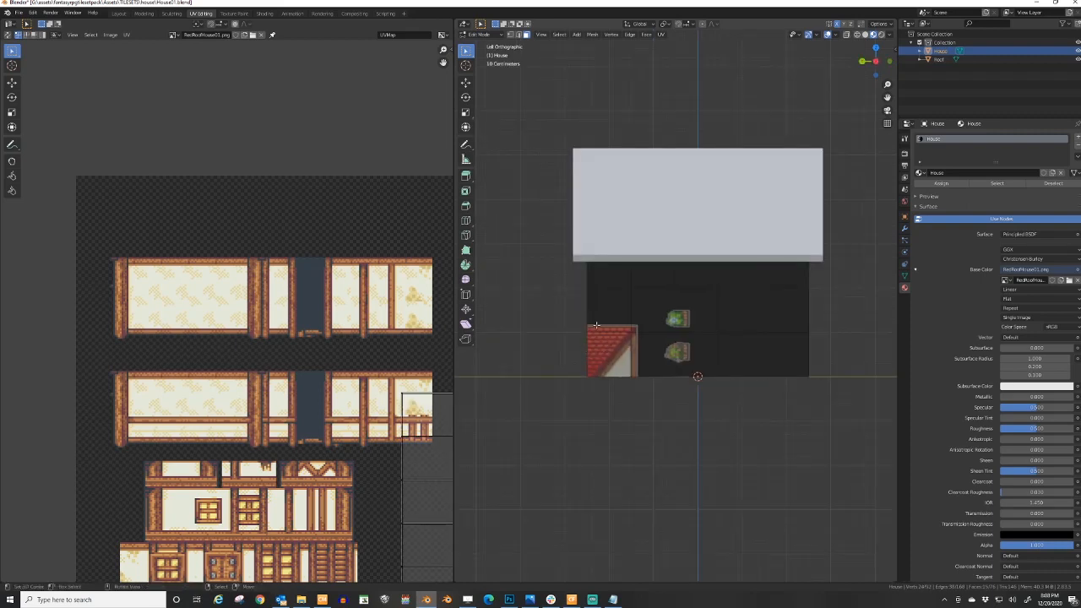
{"action": "key", "text": "c"}
{"action": "mouse_move", "coordinate": [616, 362]}
{"action": "left_mouse_down"}
{"action": "mouse_move", "coordinate": [701, 354]}
{"action": "mouse_move", "coordinate": [760, 293]}
{"action": "mouse_move", "coordinate": [642, 292]}
{"action": "mouse_move", "coordinate": [689, 345]}
{"action": "left_mouse_up"}
{"action": "key", "text": "u"}
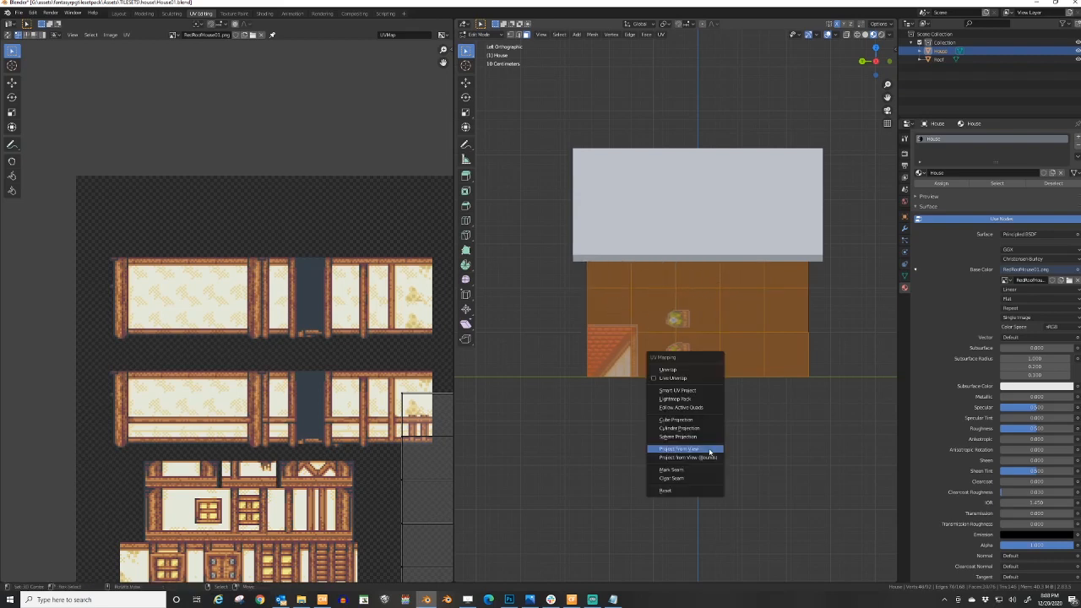
{"action": "left_click", "coordinate": [708, 449]}
- Scale the side wall UVs down and move them over the plain timber-framed panel in the texture's upper row
{"action": "scroll", "coordinate": [321, 343], "scroll_direction": "down", "scroll_amount": 3}
{"action": "key", "text": "a"}
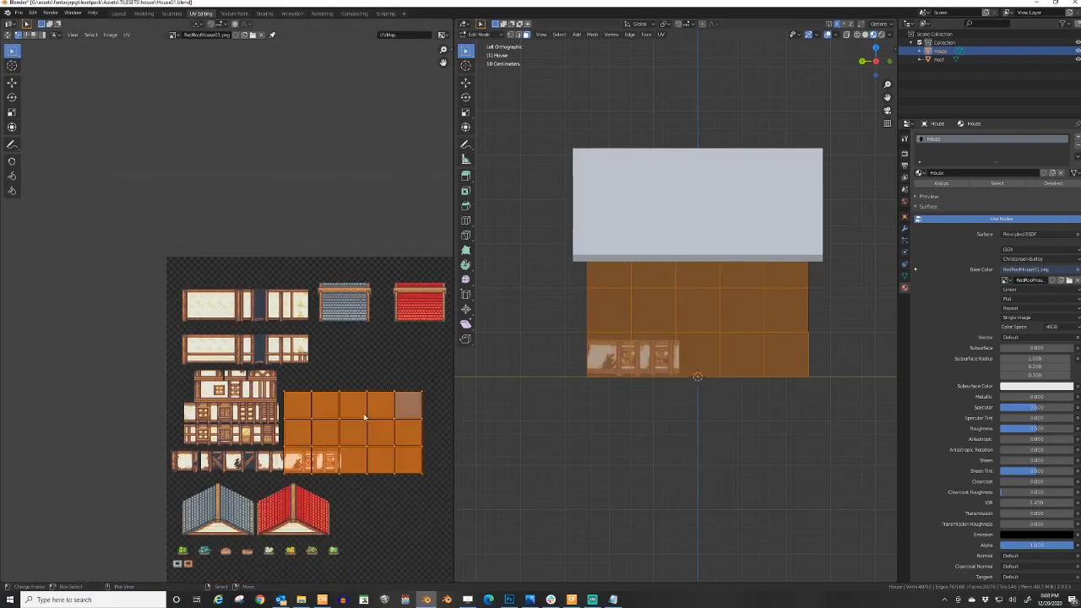
{"action": "key", "text": "s"}
{"action": "left_click", "coordinate": [360, 395]}
{"action": "key", "text": "g"}
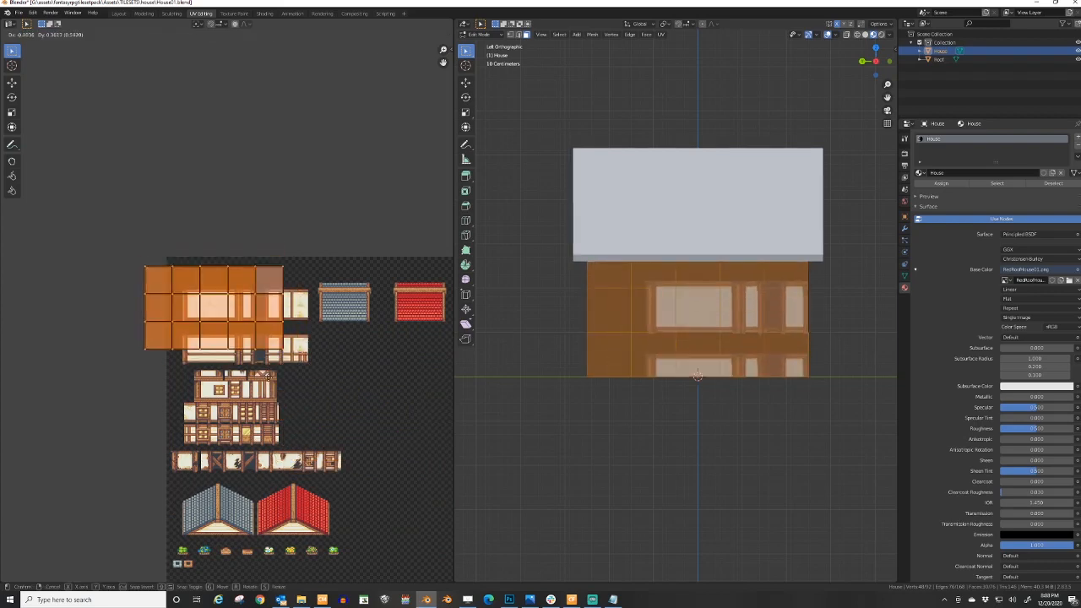
{"action": "left_click", "coordinate": [269, 383]}
{"action": "key", "text": "s"}
{"action": "left_click", "coordinate": [263, 353]}
{"action": "scroll", "coordinate": [274, 369], "scroll_direction": "up", "scroll_amount": 4}
{"action": "key", "text": "g"}
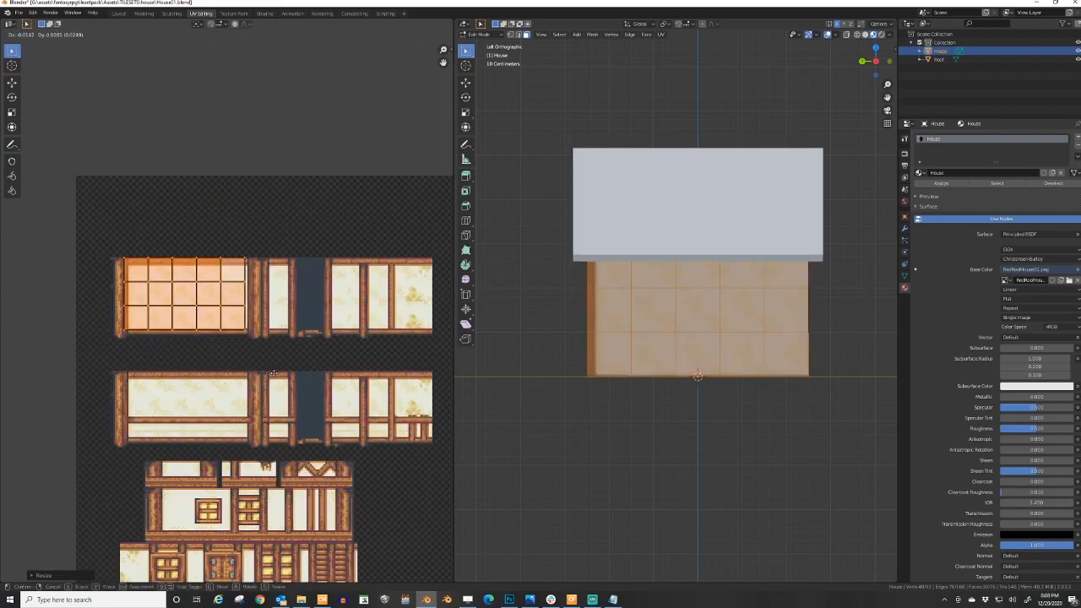
{"action": "left_click", "coordinate": [272, 375]}
- Enlarge the side wall UVs slightly, widen them along X, and align them so the panel's corner posts are included
{"action": "scroll", "coordinate": [260, 377], "scroll_direction": "up", "scroll_amount": 2}
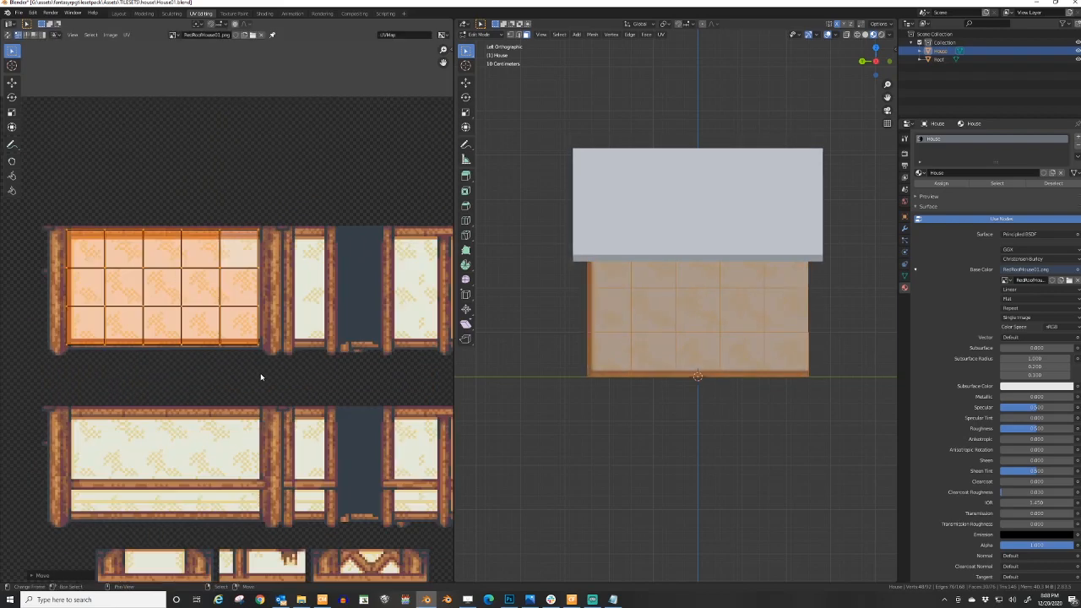
{"action": "left_click", "coordinate": [298, 378]}
{"action": "key", "text": "g"}
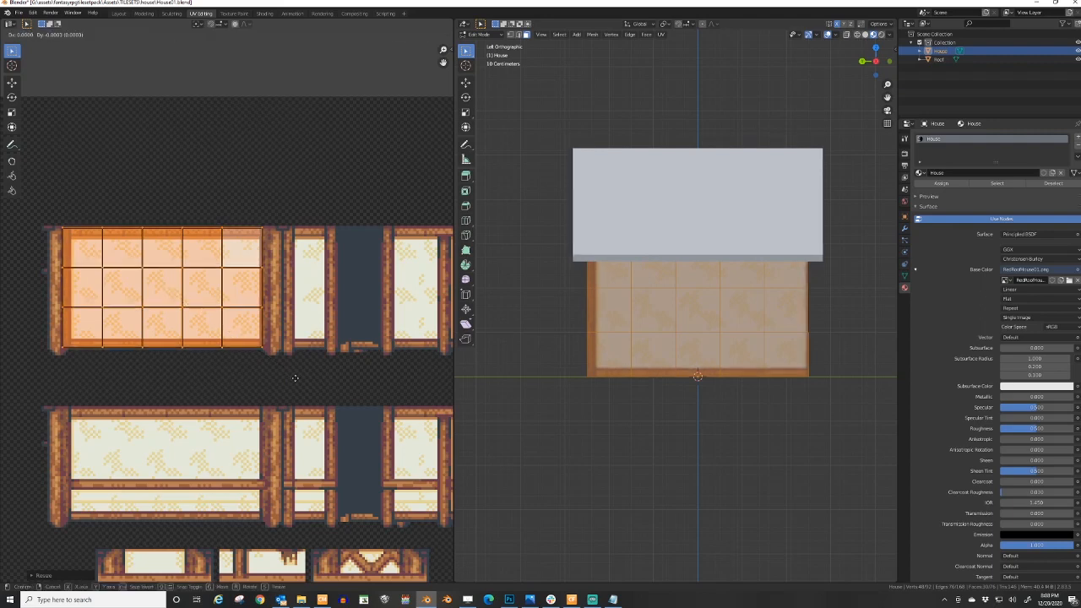
{"action": "left_click", "coordinate": [297, 380]}
{"action": "key", "text": "s"}
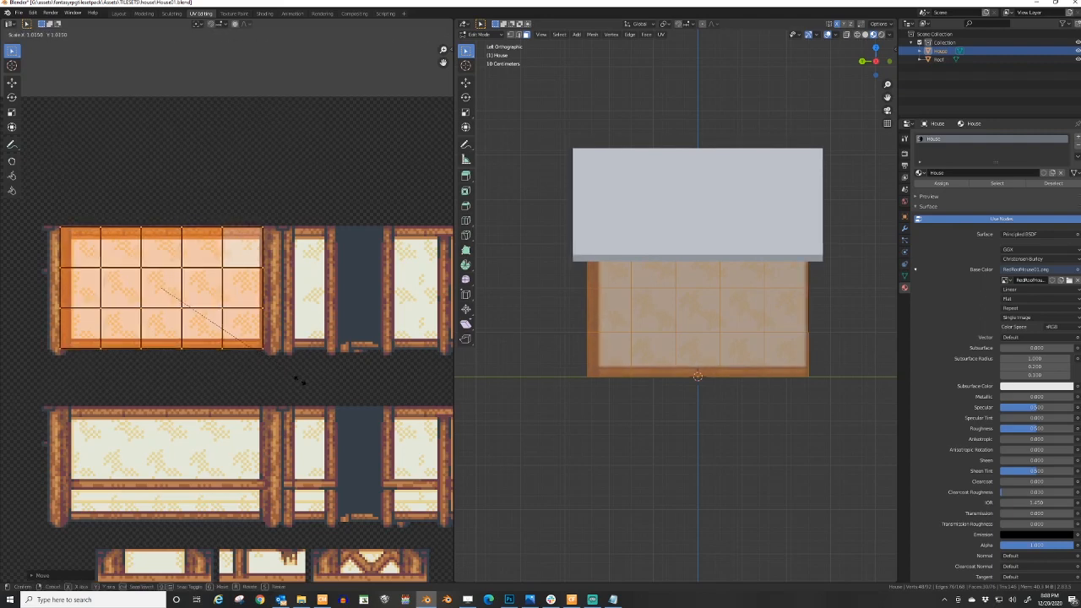
{"action": "left_click", "coordinate": [299, 384]}
{"action": "key", "text": "s"}
{"action": "key", "text": "x"}
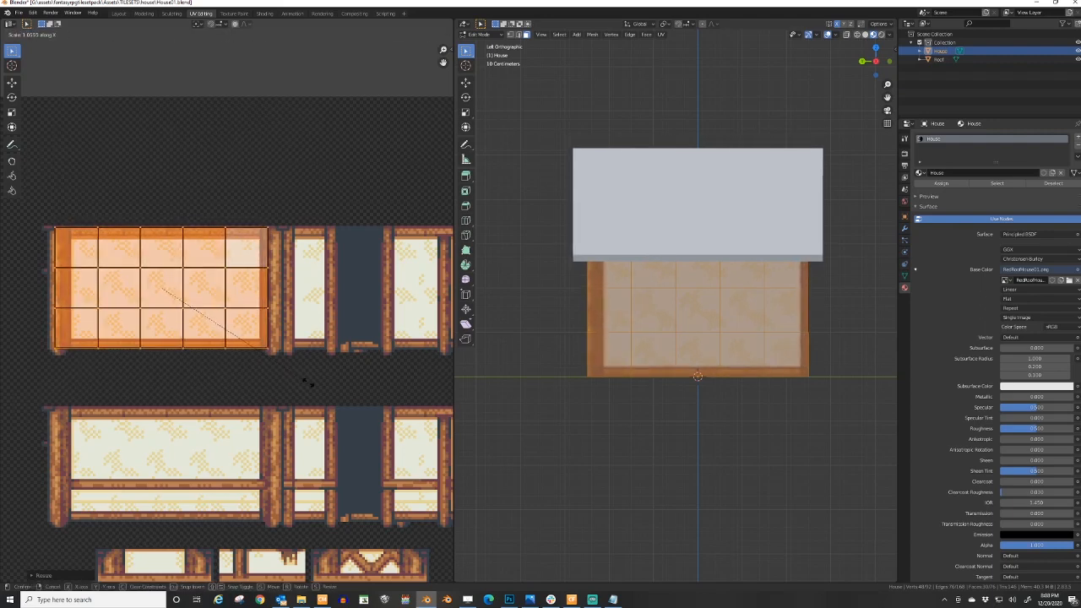
{"action": "left_click", "coordinate": [309, 382]}
{"action": "key", "text": "g"}
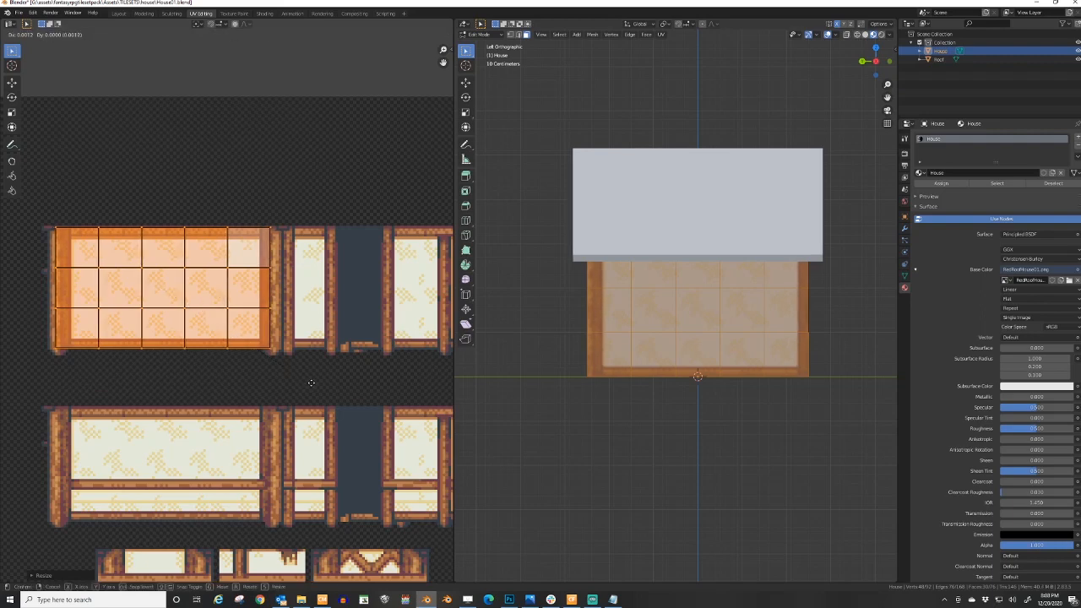
{"action": "left_click", "coordinate": [321, 380]}
- Examine the textured side and front walls of the house from several angles
{"action": "key", "text": "Tab"}
{"action": "middle_click_drag", "start_coordinate": [788, 327], "coordinate": [626, 340]}
{"action": "scroll", "coordinate": [667, 340], "scroll_direction": "down", "scroll_amount": 2}
{"action": "middle_click_drag", "start_coordinate": [675, 344], "coordinate": [607, 353]}
{"action": "scroll", "coordinate": [607, 352], "scroll_direction": "up", "scroll_amount": 4}
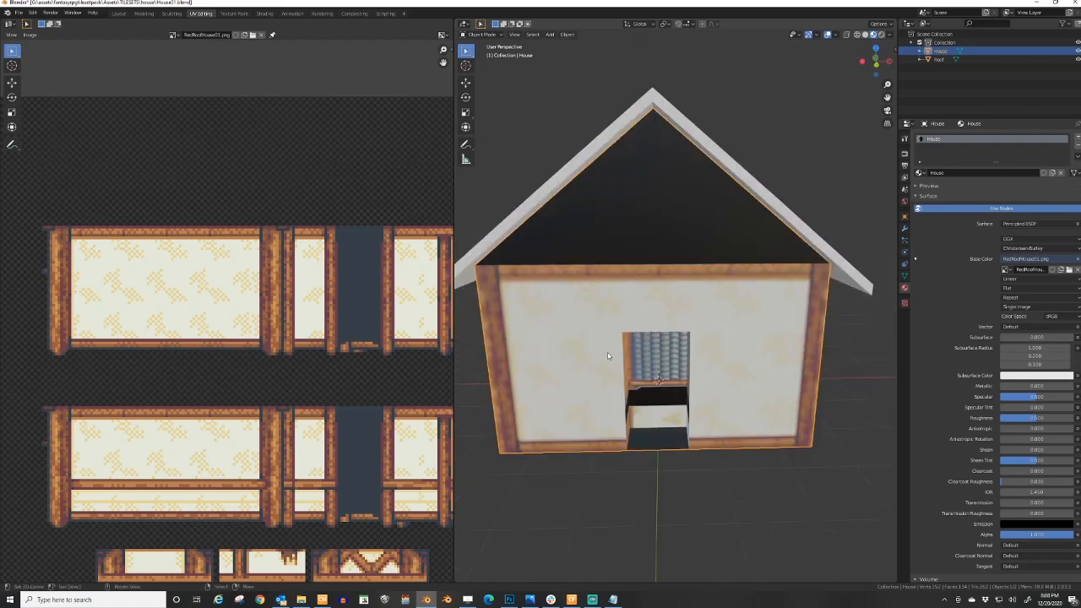
{"action": "scroll", "coordinate": [604, 331], "scroll_direction": "down", "scroll_amount": 1}
{"action": "scroll", "coordinate": [295, 321], "scroll_direction": "down", "scroll_amount": 2}
{"action": "scroll", "coordinate": [686, 342], "scroll_direction": "up", "scroll_amount": 1}
{"action": "middle_click_drag", "start_coordinate": [685, 341], "coordinate": [669, 280]}
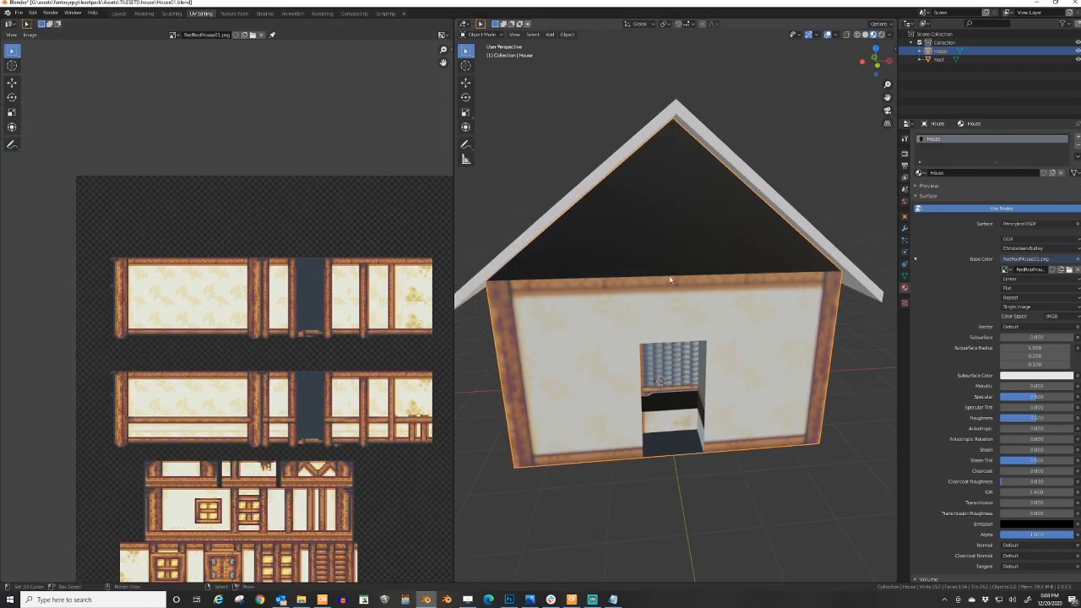
- Select all the faces of the House's front gable and compare them with the panels in the texture sheet
{"action": "key", "text": "Tab"}
{"action": "left_click", "coordinate": [671, 228]}
{"action": "left_click", "coordinate": [760, 228], "text": "shift"}
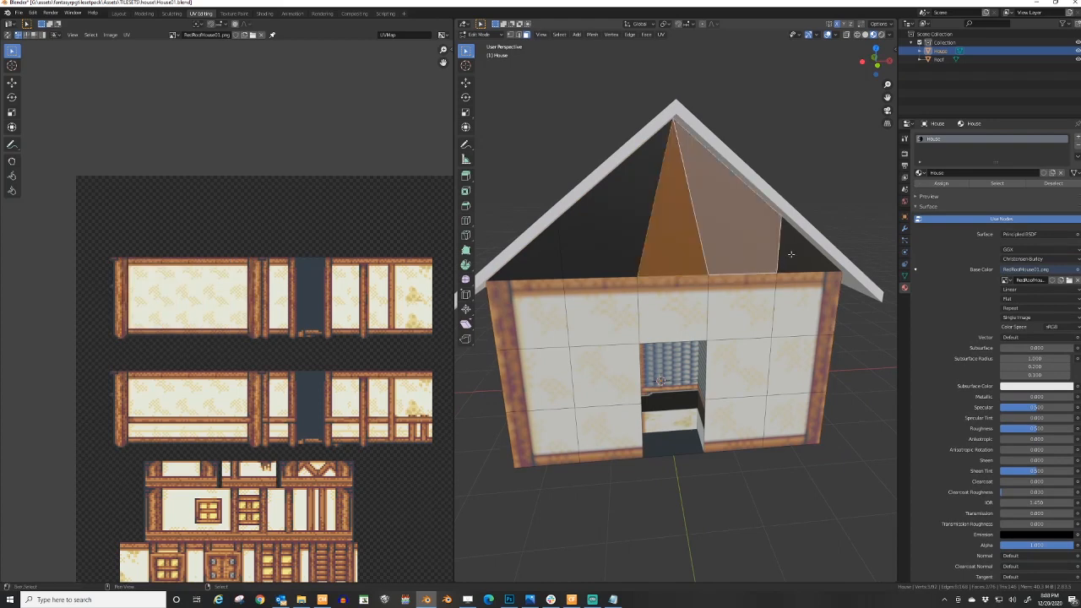
{"action": "left_click", "coordinate": [586, 249], "text": "shift"}
{"action": "left_click", "coordinate": [541, 257], "text": "shift"}
{"action": "scroll", "coordinate": [233, 318], "scroll_direction": "down", "scroll_amount": 4}
{"action": "middle_click_drag", "start_coordinate": [296, 360], "coordinate": [289, 257]}
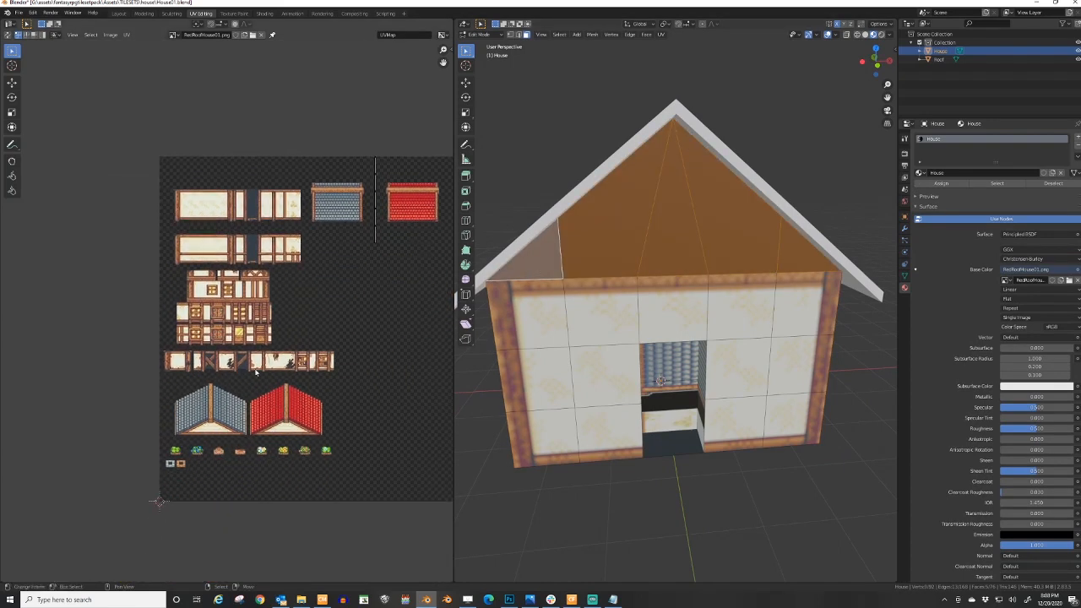
{"action": "scroll", "coordinate": [281, 287], "scroll_direction": "up", "scroll_amount": 2}
{"action": "middle_click_drag", "start_coordinate": [216, 188], "coordinate": [243, 284]}
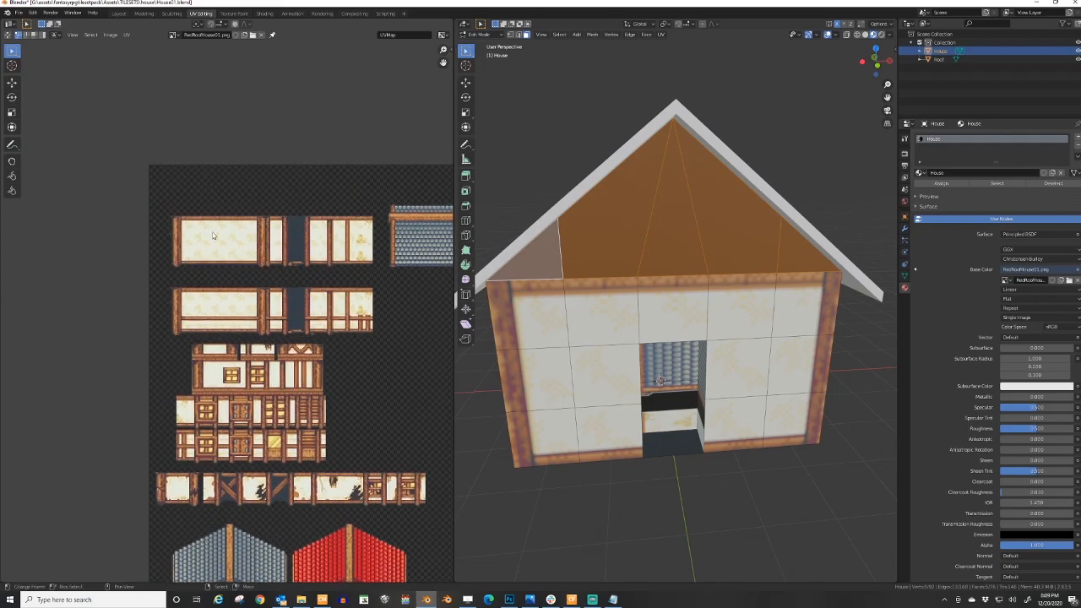
- Add the back gable faces to the selection and unwrap both gables with Project From View from the front
{"action": "middle_click_drag", "start_coordinate": [675, 253], "coordinate": [726, 273]}
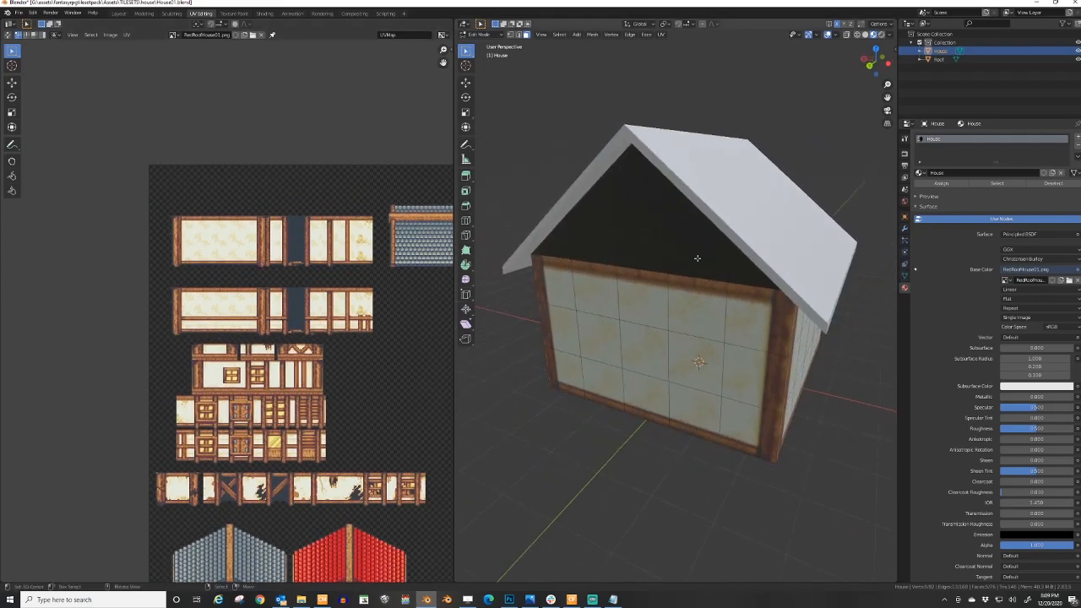
{"action": "left_click", "coordinate": [685, 235], "text": "shift"}
{"action": "left_click", "coordinate": [628, 237], "text": "shift"}
{"action": "left_click", "coordinate": [589, 240], "text": "shift"}
{"action": "left_click", "coordinate": [547, 253], "text": "shift"}
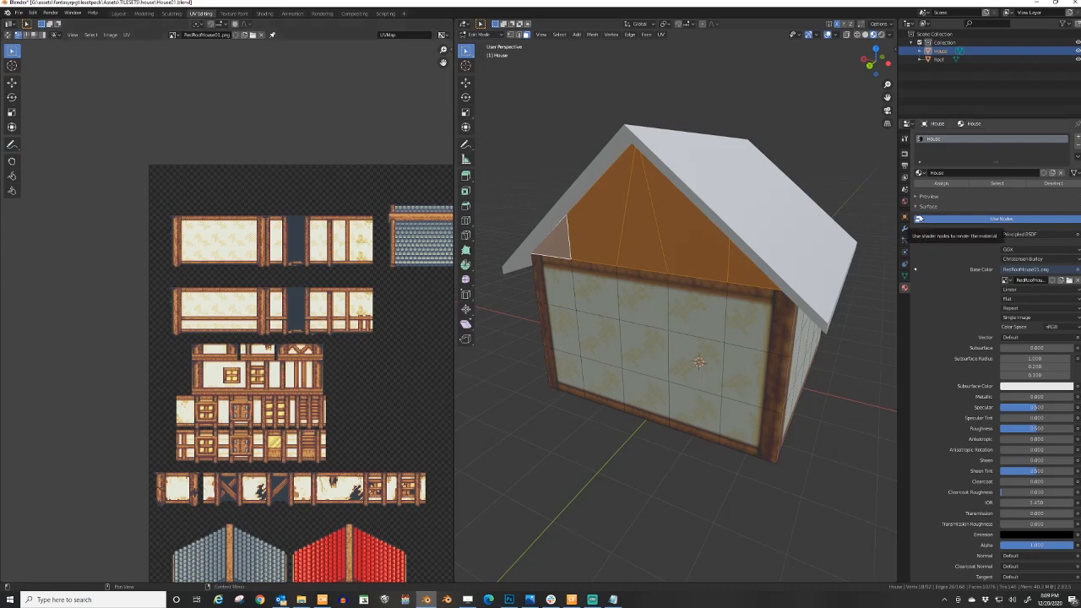
{"action": "key", "text": "KP_1"}
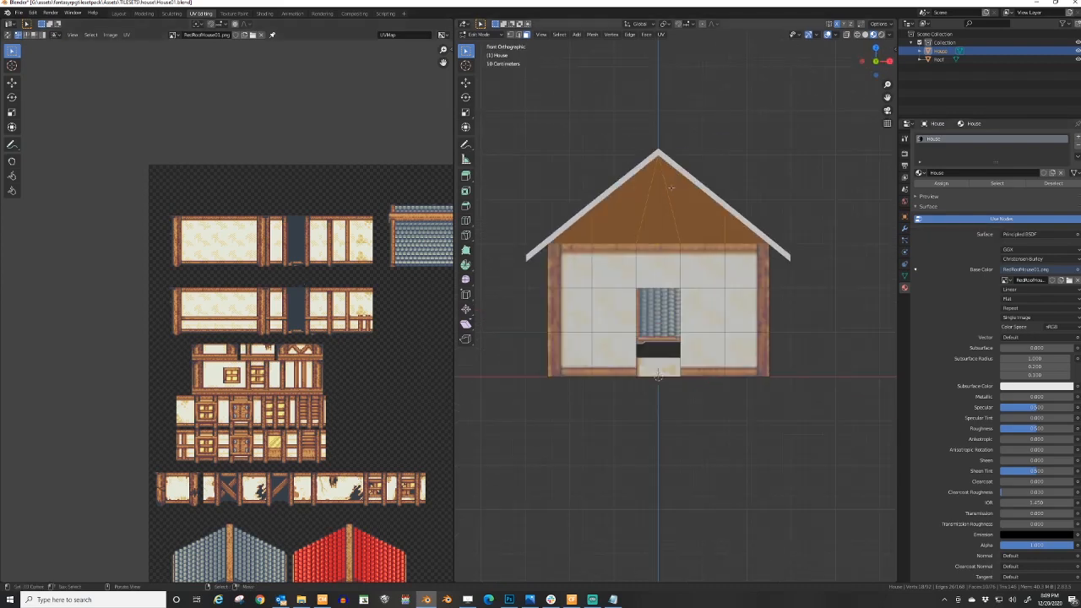
{"action": "key", "text": "u"}
{"action": "left_click", "coordinate": [672, 197]}
- Scale the gable UVs down and move them onto the plain wall panel in the texture's upper row
{"action": "scroll", "coordinate": [389, 331], "scroll_direction": "down", "scroll_amount": 2}
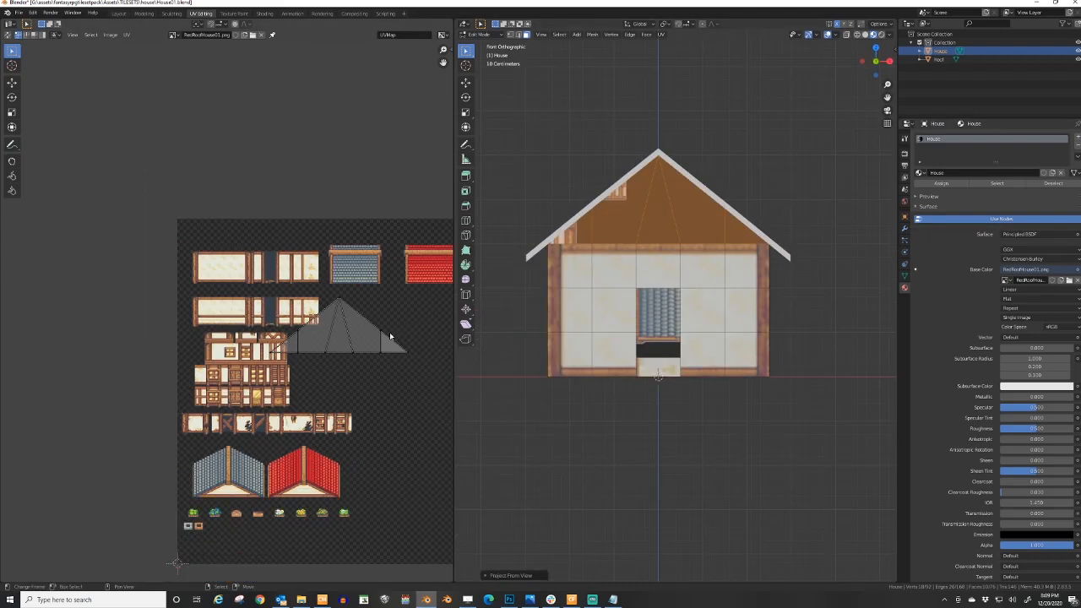
{"action": "key", "text": "a"}
{"action": "key", "text": "s"}
{"action": "left_click", "coordinate": [357, 363]}
{"action": "key", "text": "g"}
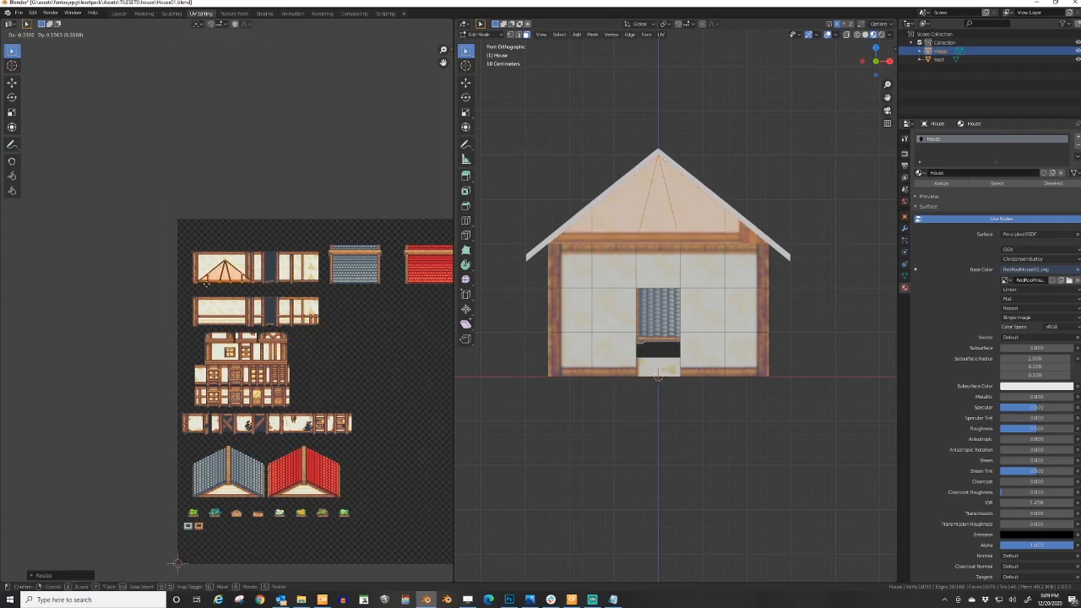
{"action": "left_click", "coordinate": [207, 285]}
- Shrink the gable UVs to the panel's plaster width and lower them so their base covers the bottom timber beam
{"action": "scroll", "coordinate": [207, 286], "scroll_direction": "up", "scroll_amount": 2}
{"action": "key", "text": "s"}
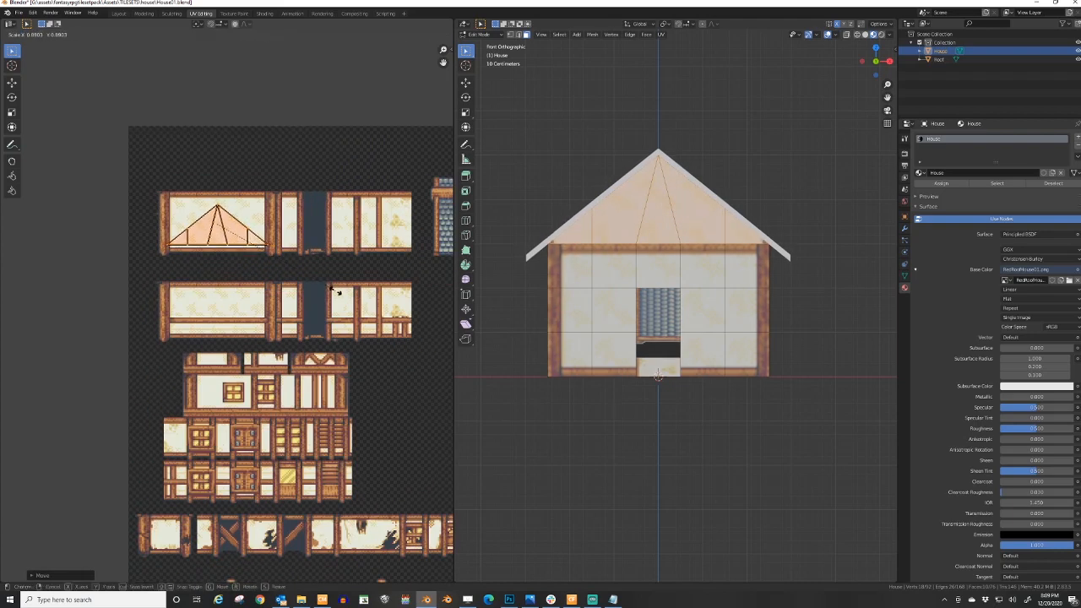
{"action": "left_click", "coordinate": [334, 292]}
{"action": "key", "text": "g"}
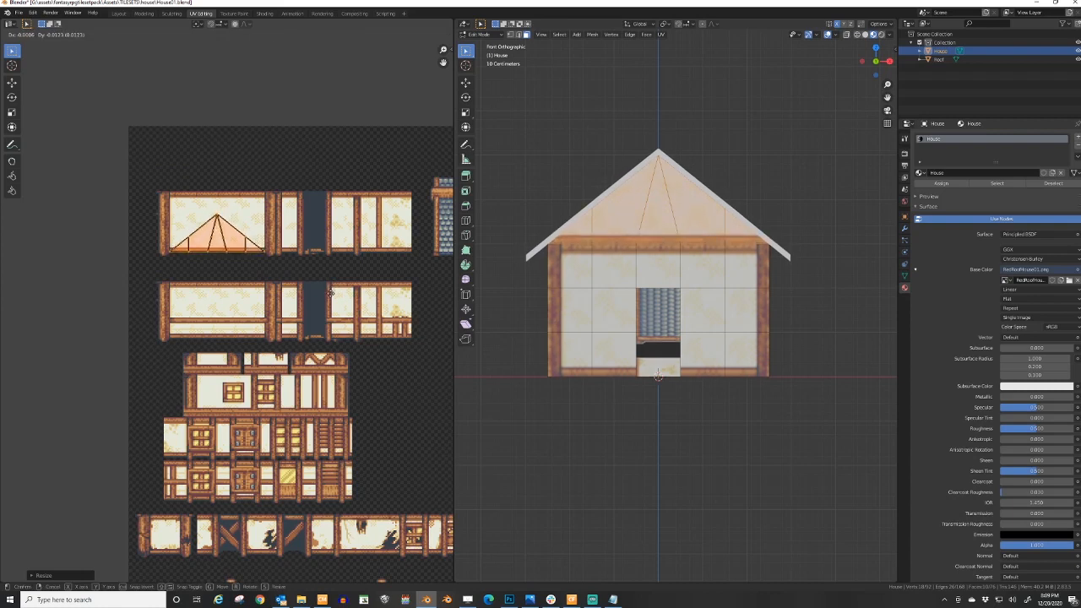
{"action": "left_click", "coordinate": [330, 292]}
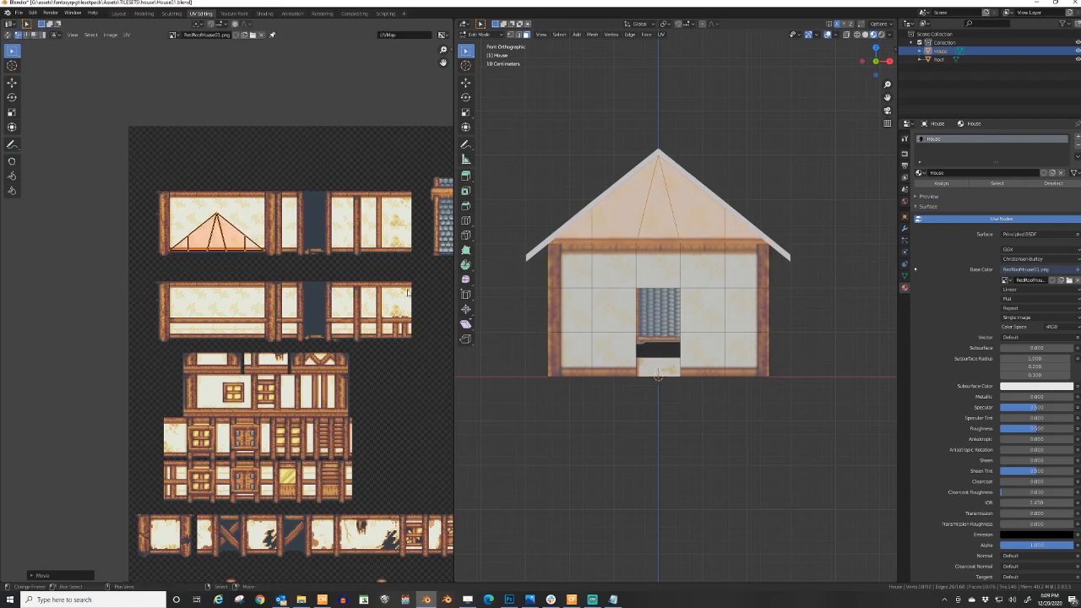
- Select the roof object and assign it the existing House material
{"action": "key", "text": "Tab"}
{"action": "middle_click_drag", "start_coordinate": [651, 291], "coordinate": [873, 218]}
{"action": "scroll", "coordinate": [743, 316], "scroll_direction": "down", "scroll_amount": 5}
{"action": "scroll", "coordinate": [756, 310], "scroll_direction": "up", "scroll_amount": 4}
{"action": "left_click", "coordinate": [775, 252]}
{"action": "left_click", "coordinate": [918, 172]}
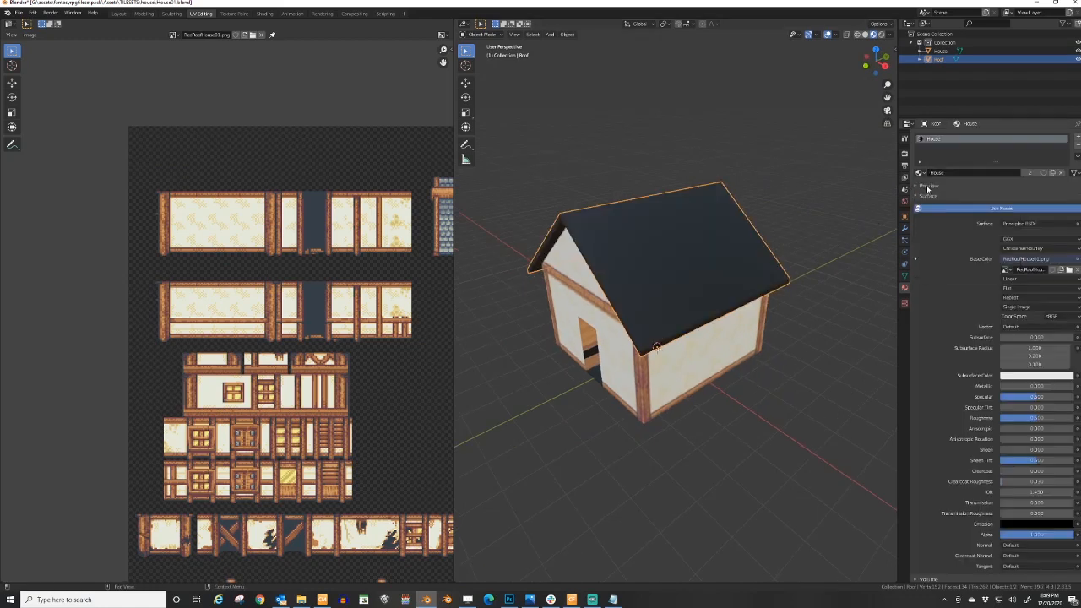
{"action": "left_click", "coordinate": [938, 191]}
{"action": "scroll", "coordinate": [326, 254], "scroll_direction": "down", "scroll_amount": 2}
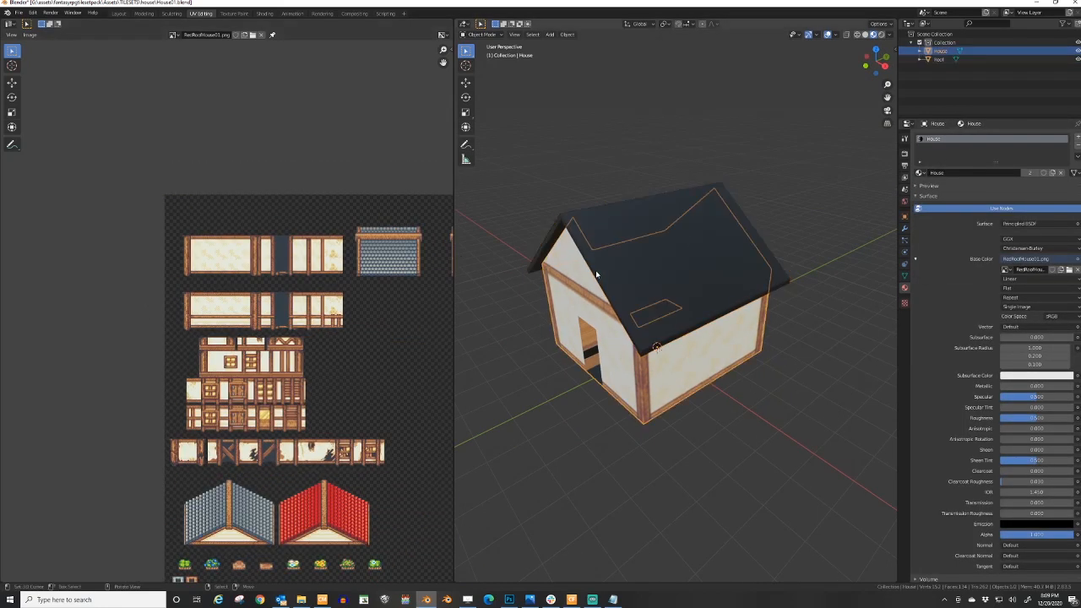
- Open the roof mesh for face editing and locate the red roof tile drawing in the texture image
{"action": "key", "text": "Tab"}
{"action": "middle_click_drag", "start_coordinate": [642, 266], "coordinate": [748, 263]}
{"action": "left_click", "coordinate": [748, 264]}
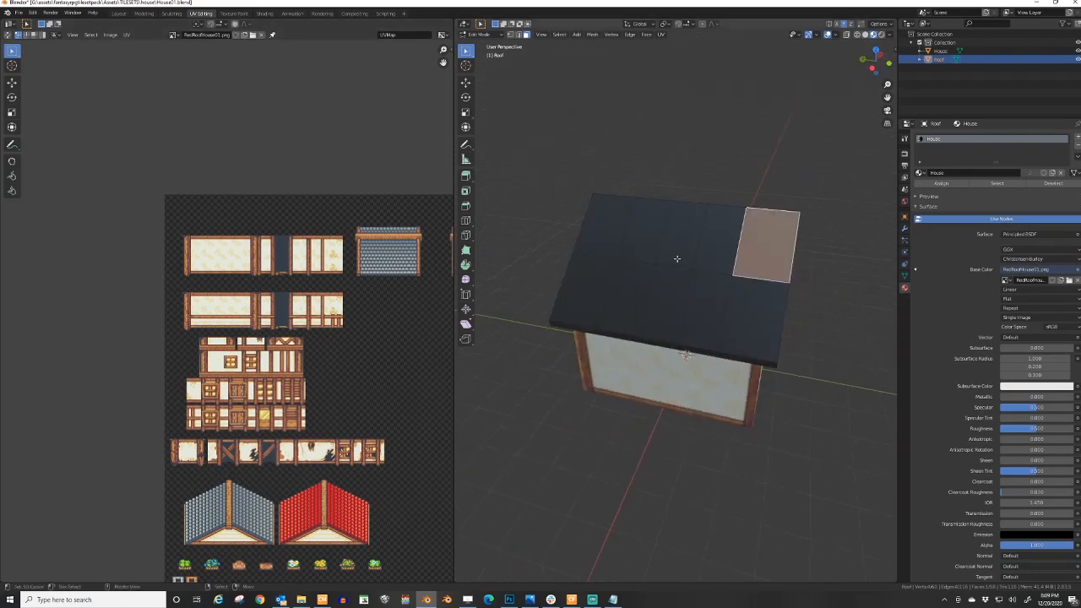
{"action": "left_click", "coordinate": [602, 238]}
{"action": "scroll", "coordinate": [371, 355], "scroll_direction": "down", "scroll_amount": 2}
{"action": "scroll", "coordinate": [372, 355], "scroll_direction": "up", "scroll_amount": 2}
{"action": "middle_click_drag", "start_coordinate": [366, 274], "coordinate": [369, 247]}
{"action": "scroll", "coordinate": [279, 371], "scroll_direction": "up", "scroll_amount": 3}
{"action": "middle_click_drag", "start_coordinate": [222, 297], "coordinate": [217, 291]}
{"action": "scroll", "coordinate": [704, 250], "scroll_direction": "down", "scroll_amount": 3}
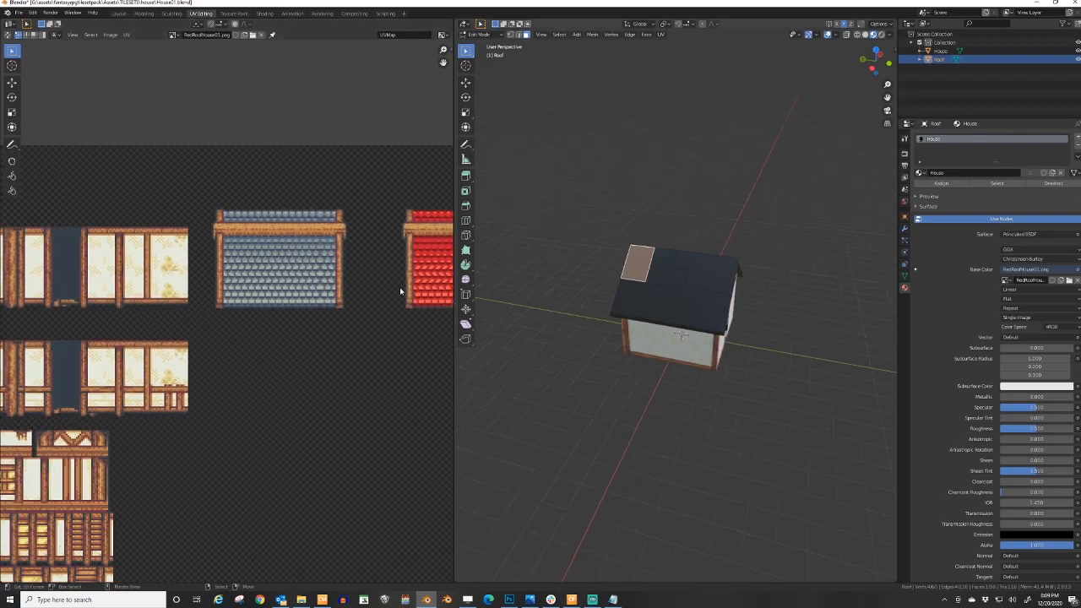
{"action": "middle_click_drag", "start_coordinate": [380, 286], "coordinate": [192, 319]}
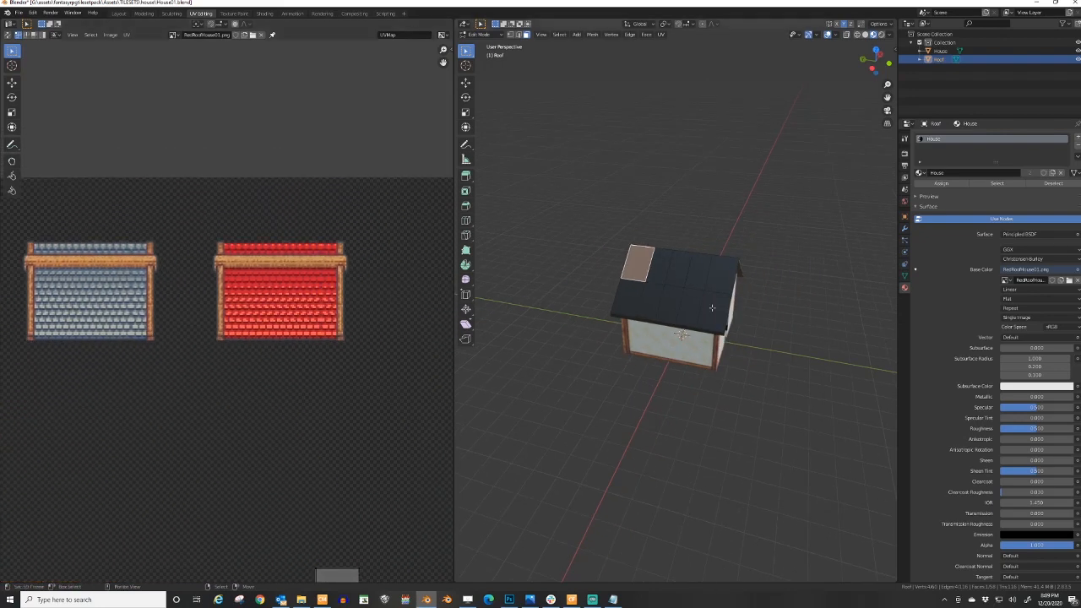
- Select the six middle faces on one slope of the roof
{"action": "left_click", "coordinate": [657, 275]}
{"action": "left_click", "coordinate": [655, 306], "text": "shift"}
{"action": "left_click", "coordinate": [673, 304], "text": "shift"}
{"action": "left_click", "coordinate": [678, 274], "text": "shift"}
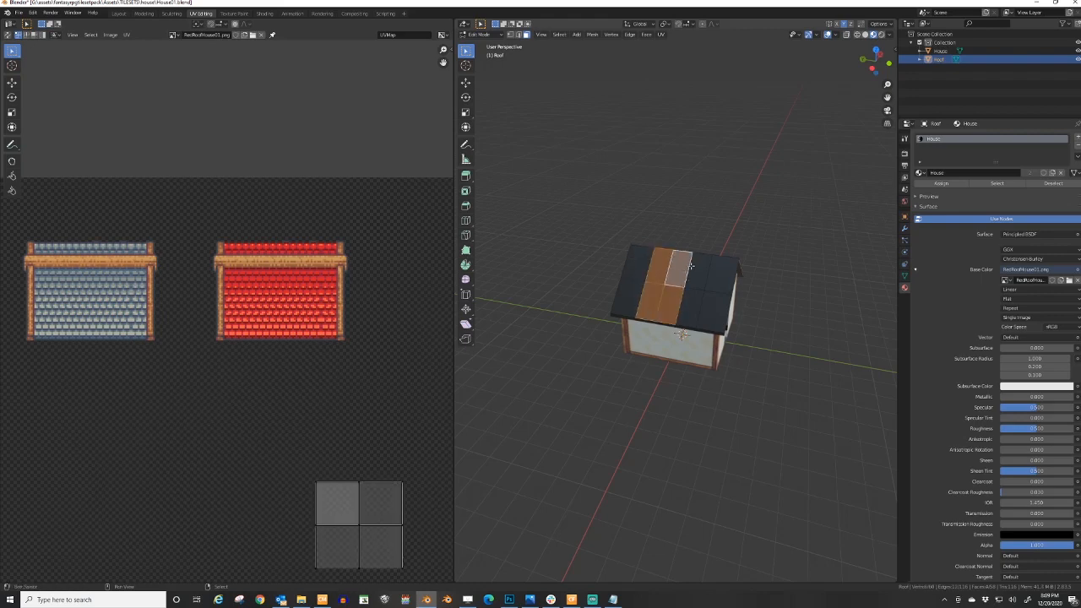
{"action": "left_click", "coordinate": [696, 277], "text": "shift"}
{"action": "left_click", "coordinate": [688, 309], "text": "shift"}
- Add the six matching middle faces on the opposite roof slope to the selection
{"action": "middle_click_drag", "start_coordinate": [662, 274], "coordinate": [549, 272]}
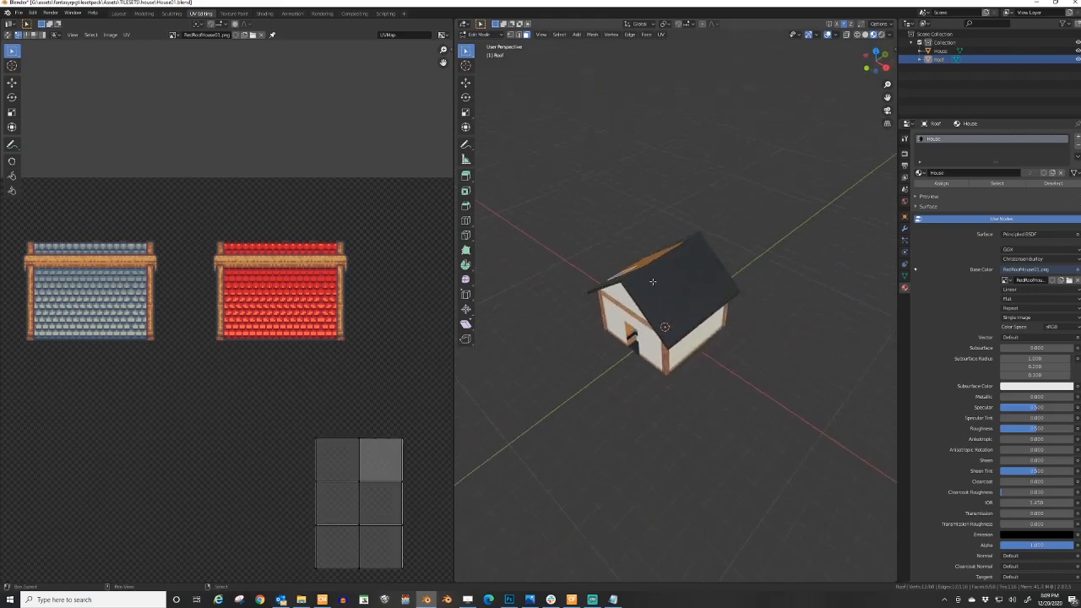
{"action": "left_click", "coordinate": [658, 280], "text": "shift"}
{"action": "left_click", "coordinate": [684, 271], "text": "shift"}
{"action": "left_click", "coordinate": [679, 275], "text": "shift"}
{"action": "left_click", "coordinate": [705, 293], "text": "shift"}
{"action": "left_click", "coordinate": [695, 303], "text": "shift"}
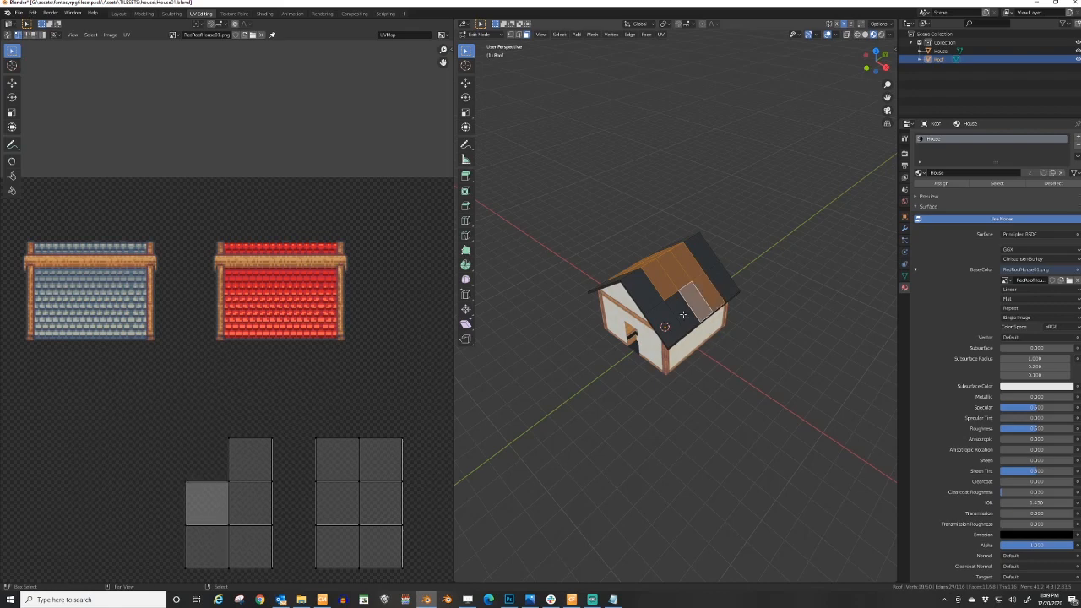
{"action": "left_click", "coordinate": [682, 313], "text": "shift"}
- Unwrap the selected middle roof faces with Project from View in the right orthographic view
{"action": "key", "text": "KP_1"}
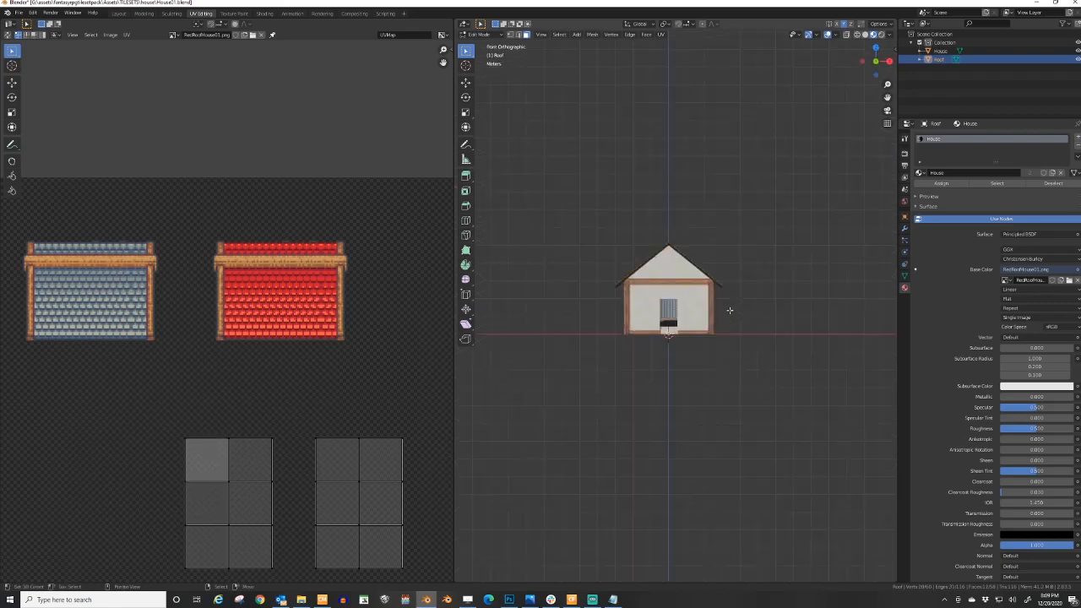
{"action": "key", "text": "KP_3"}
{"action": "scroll", "coordinate": [726, 307], "scroll_direction": "up", "scroll_amount": 6}
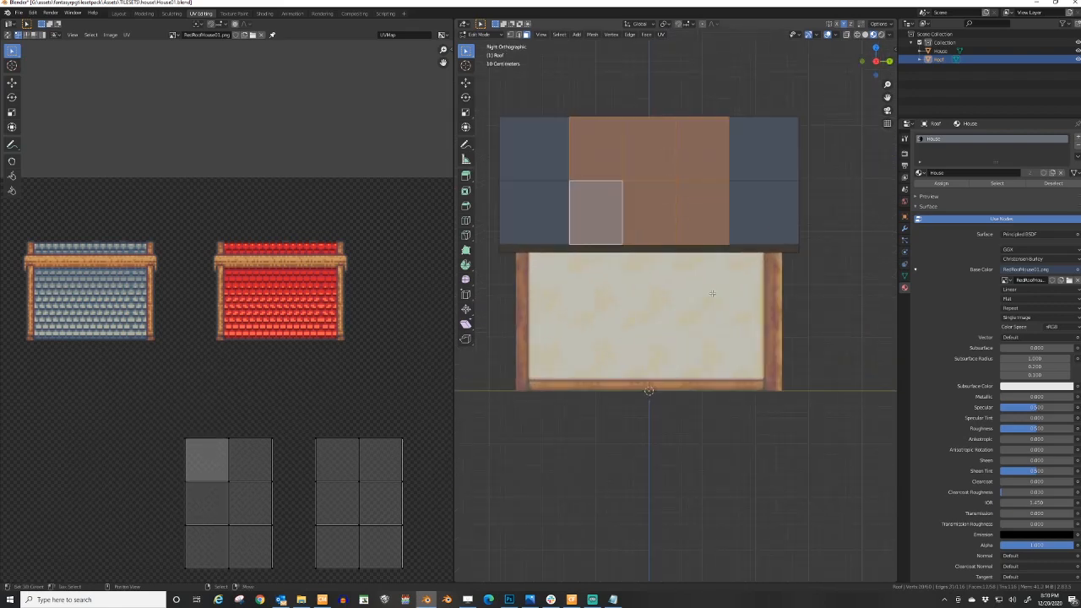
{"action": "scroll", "coordinate": [711, 287], "scroll_direction": "down", "scroll_amount": 2}
{"action": "key", "text": "u"}
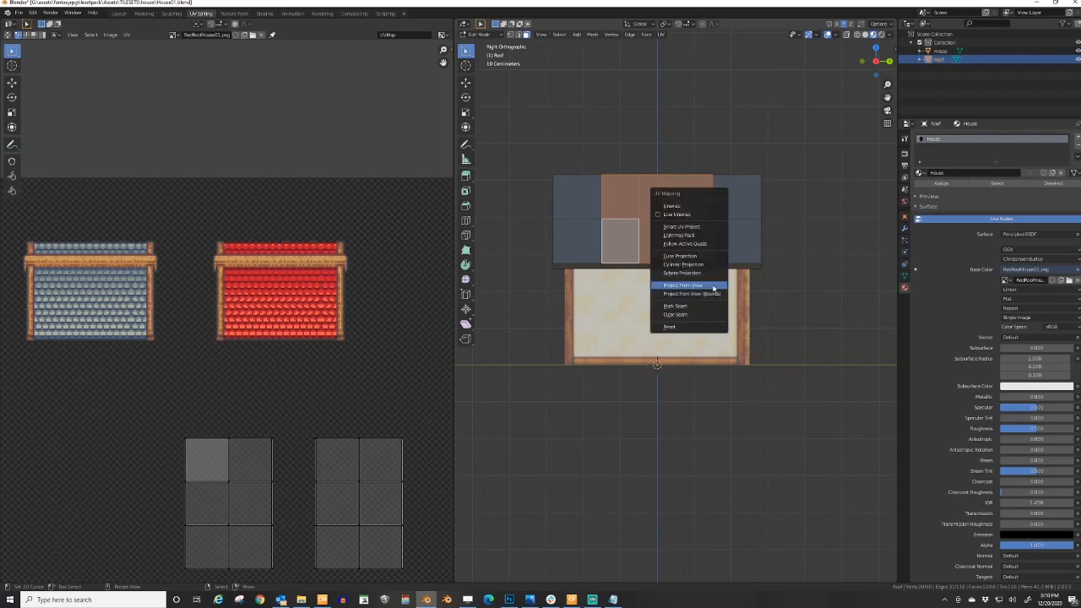
{"action": "left_click", "coordinate": [713, 288]}
- Move and scale the middle faces' UVs to fit the red tile area below the ridge beam in the texture
{"action": "scroll", "coordinate": [212, 333], "scroll_direction": "down", "scroll_amount": 3}
{"action": "key", "text": "a"}
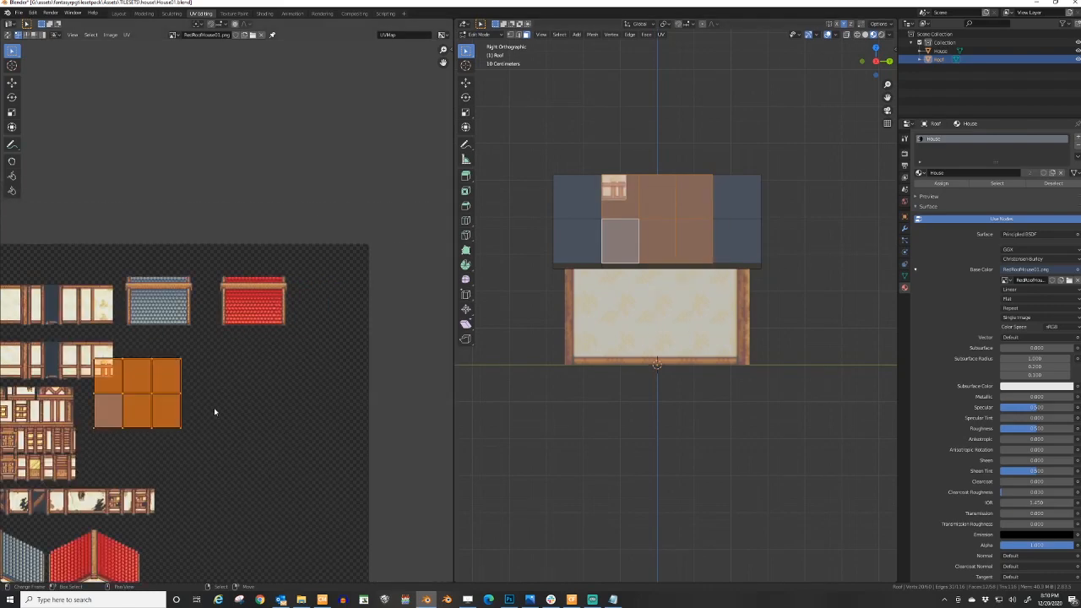
{"action": "key", "text": "g"}
{"action": "left_click", "coordinate": [329, 321]}
{"action": "key", "text": "s"}
{"action": "left_click", "coordinate": [304, 348]}
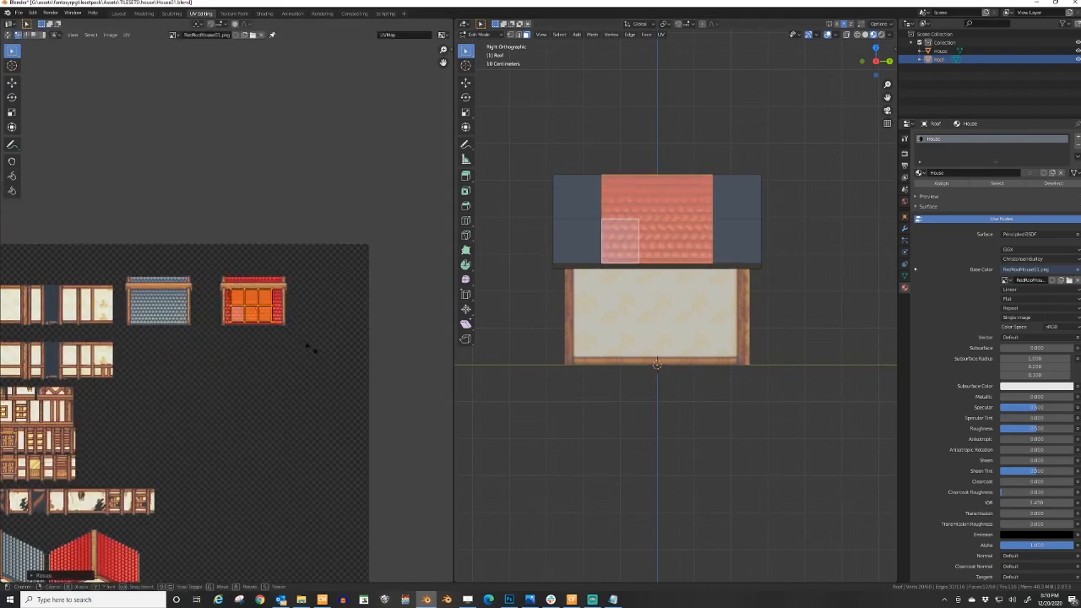
{"action": "key", "text": "s"}
{"action": "left_click", "coordinate": [321, 351]}
{"action": "scroll", "coordinate": [310, 333], "scroll_direction": "up", "scroll_amount": 3}
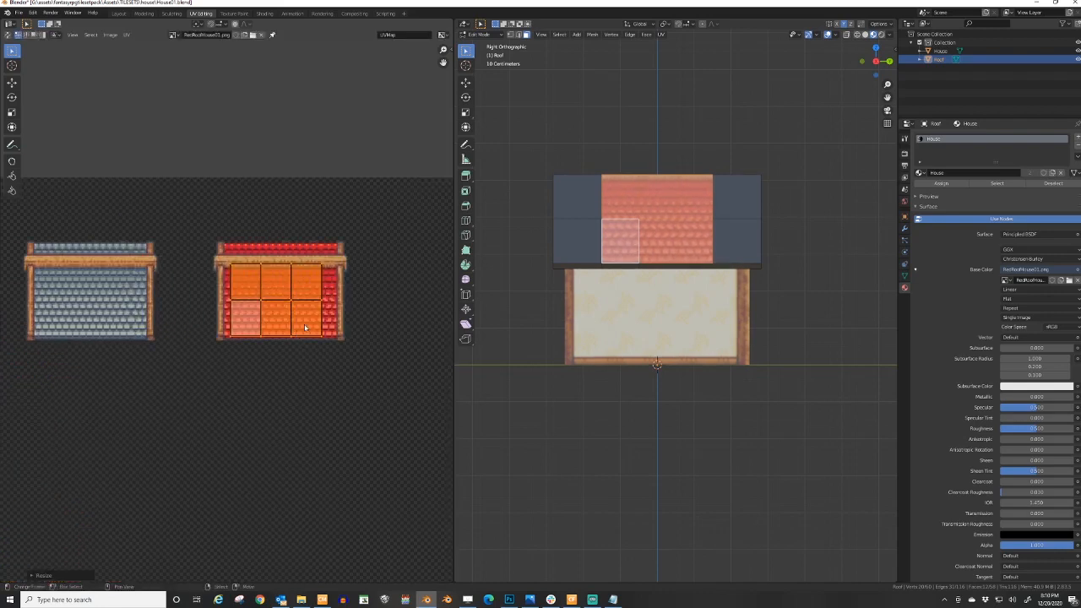
{"action": "key", "text": "g"}
{"action": "left_click", "coordinate": [309, 334]}
- Select the four untextured faces at one gable end of the roof, covering both slopes
{"action": "key", "text": "Tab"}
{"action": "middle_click_drag", "start_coordinate": [601, 283], "coordinate": [603, 342]}
{"action": "key", "text": "Tab"}
{"action": "left_click", "coordinate": [720, 262]}
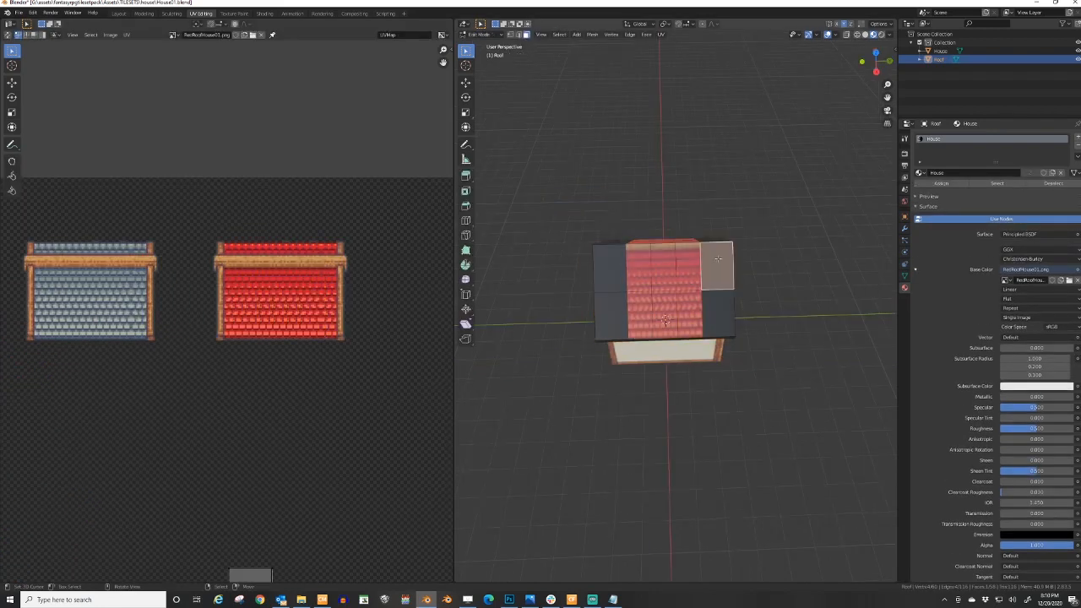
{"action": "left_click", "coordinate": [719, 306], "text": "shift"}
{"action": "middle_click_drag", "start_coordinate": [719, 306], "coordinate": [680, 335]}
{"action": "left_click", "coordinate": [725, 284], "text": "shift"}
{"action": "left_click", "coordinate": [724, 279], "text": "shift"}
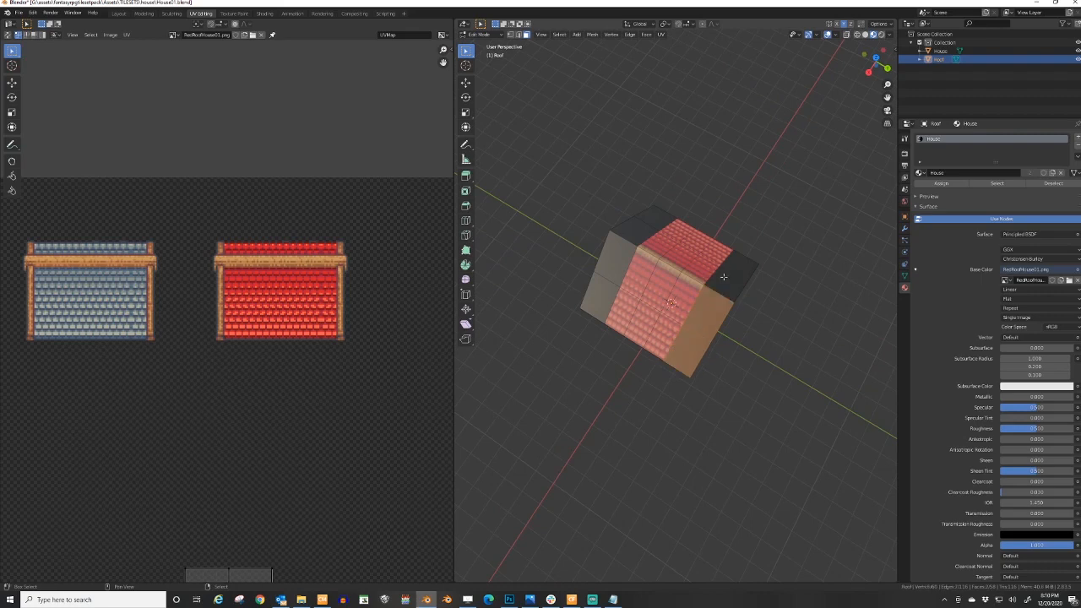
{"action": "left_click", "coordinate": [724, 277], "text": "shift"}
{"action": "left_click", "coordinate": [736, 265], "text": "shift"}
- Add the four untextured faces at the opposite gable end, on both slopes, to the selection
{"action": "left_click", "coordinate": [591, 292], "text": "shift"}
{"action": "left_click", "coordinate": [624, 253], "text": "shift"}
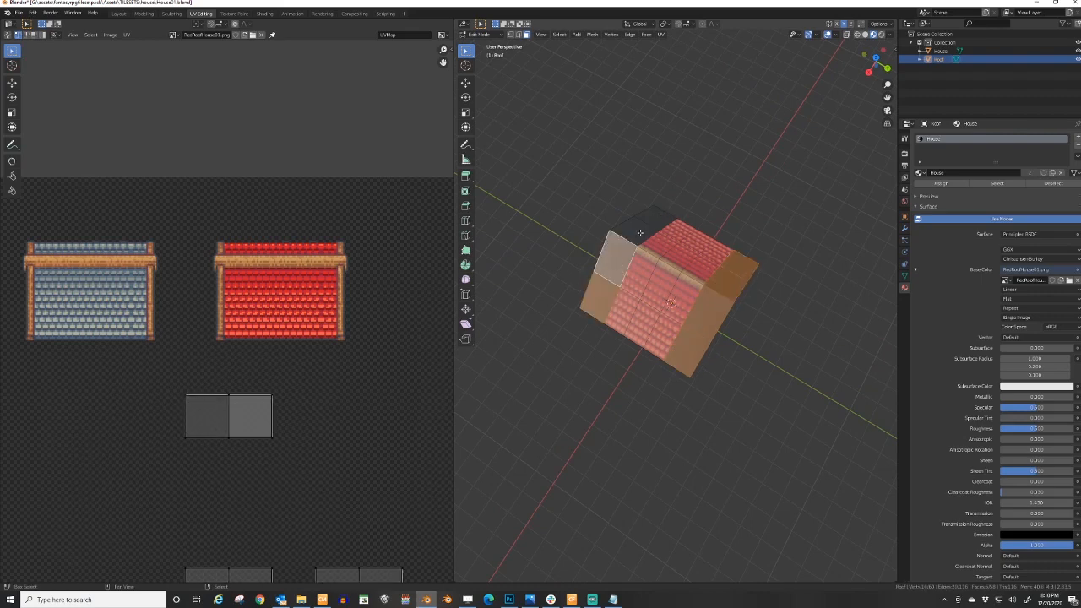
{"action": "left_click", "coordinate": [639, 238], "text": "shift"}
{"action": "left_click", "coordinate": [654, 220], "text": "shift"}
- Unwrap the selected roof end faces with Project from View in the right orthographic view
{"action": "key", "text": "KP_1"}
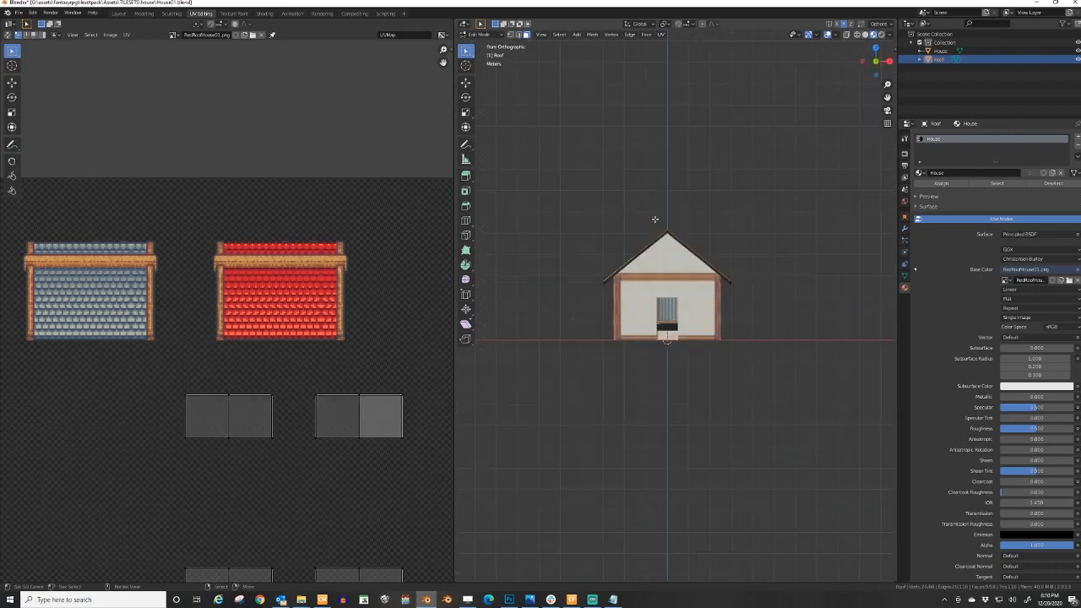
{"action": "key", "text": "KP_3"}
{"action": "key", "text": "u"}
{"action": "left_click", "coordinate": [671, 222]}
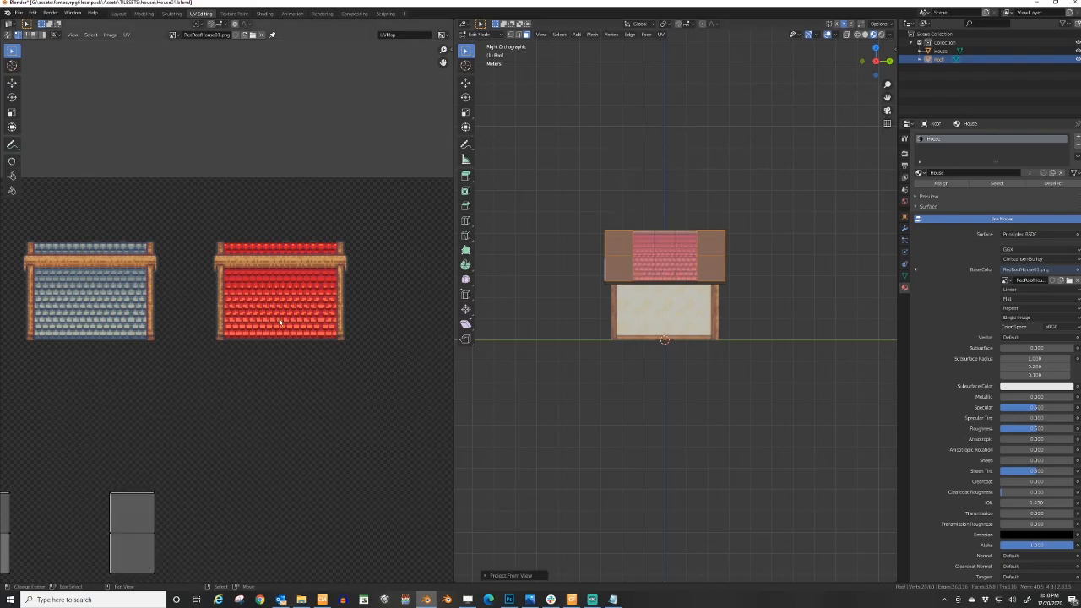
- Move the end faces' UVs onto the red roof drawing and shrink them towards its size
{"action": "scroll", "coordinate": [271, 407], "scroll_direction": "down", "scroll_amount": 3}
{"action": "key", "text": "g"}
{"action": "left_click", "coordinate": [374, 301]}
{"action": "key", "text": "s"}
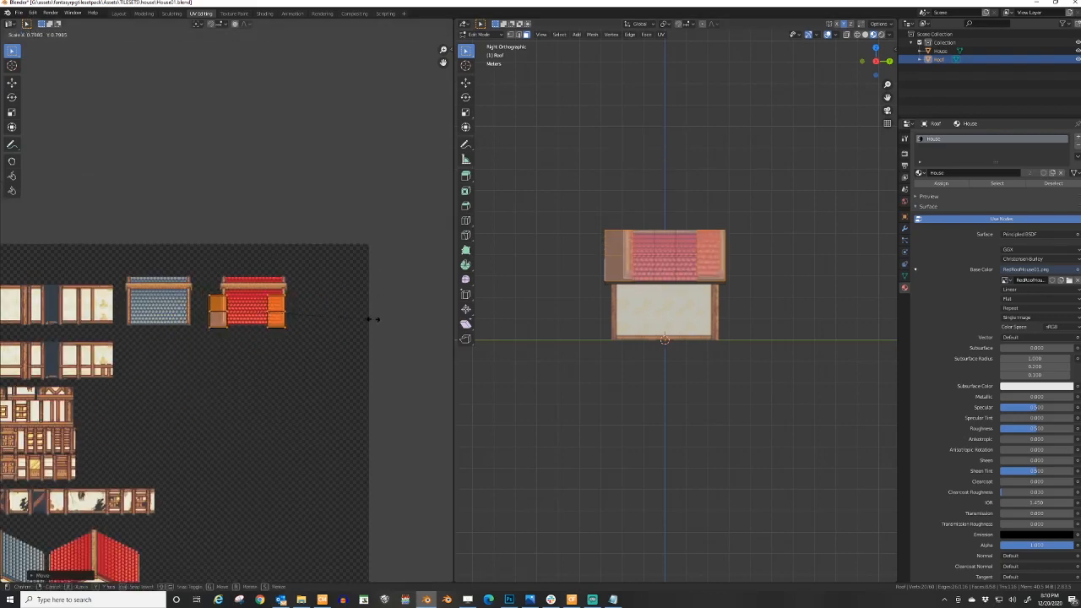
{"action": "left_click", "coordinate": [358, 319]}
{"action": "scroll", "coordinate": [348, 323], "scroll_direction": "up", "scroll_amount": 3}
- Place the right-hand end UV island over the red roof's right wooden border and enlarge it
{"action": "key", "text": "g"}
{"action": "right_click", "coordinate": [345, 331]}
{"action": "left_click", "coordinate": [334, 330]}
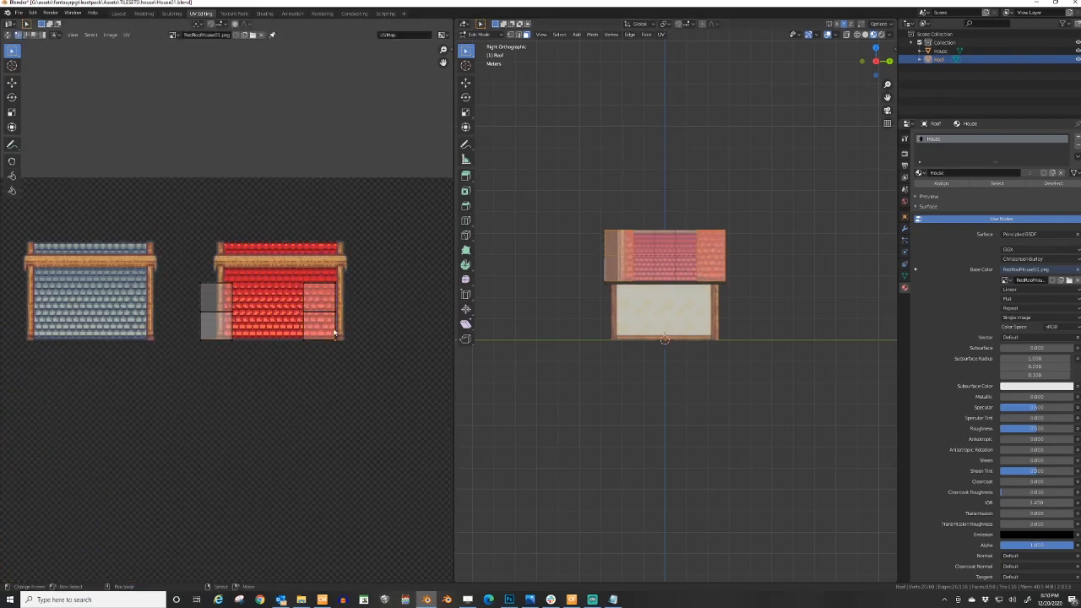
{"action": "key", "text": "h"}
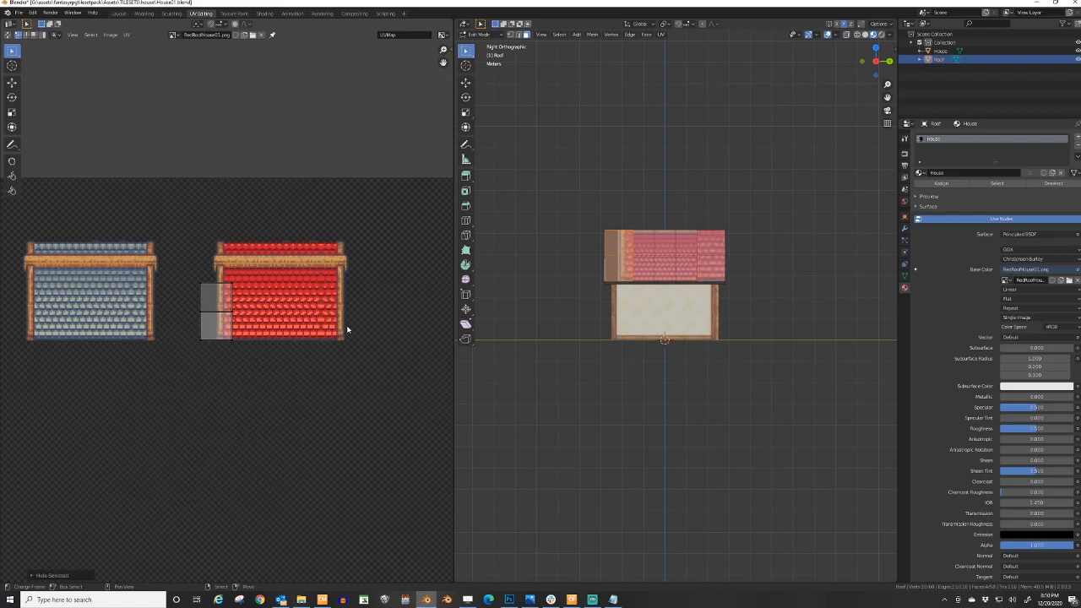
{"action": "key", "text": "alt+h"}
{"action": "key", "text": "s"}
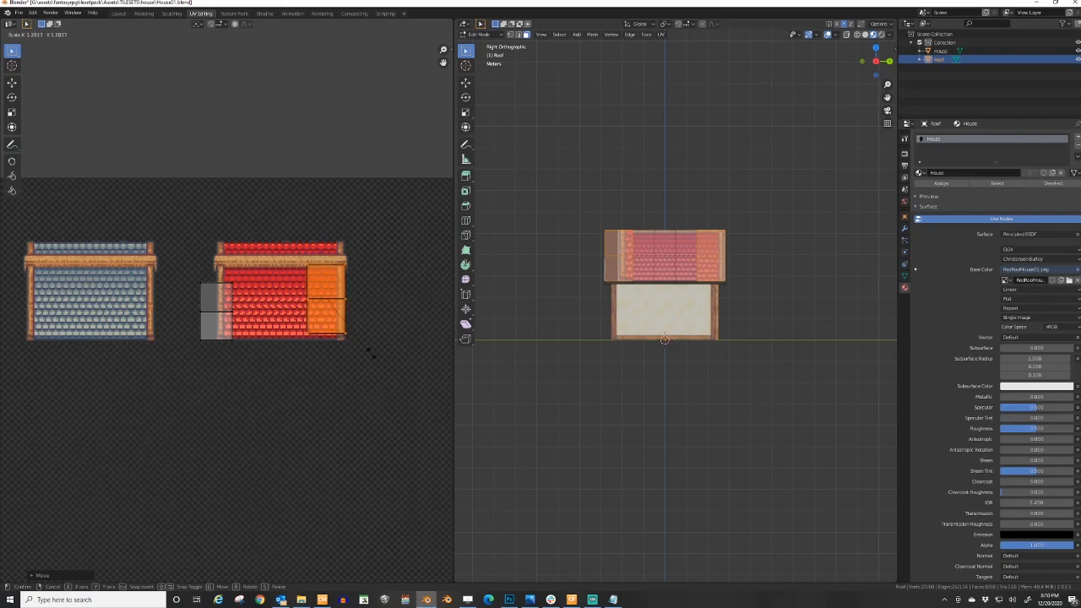
{"action": "left_click", "coordinate": [379, 321]}
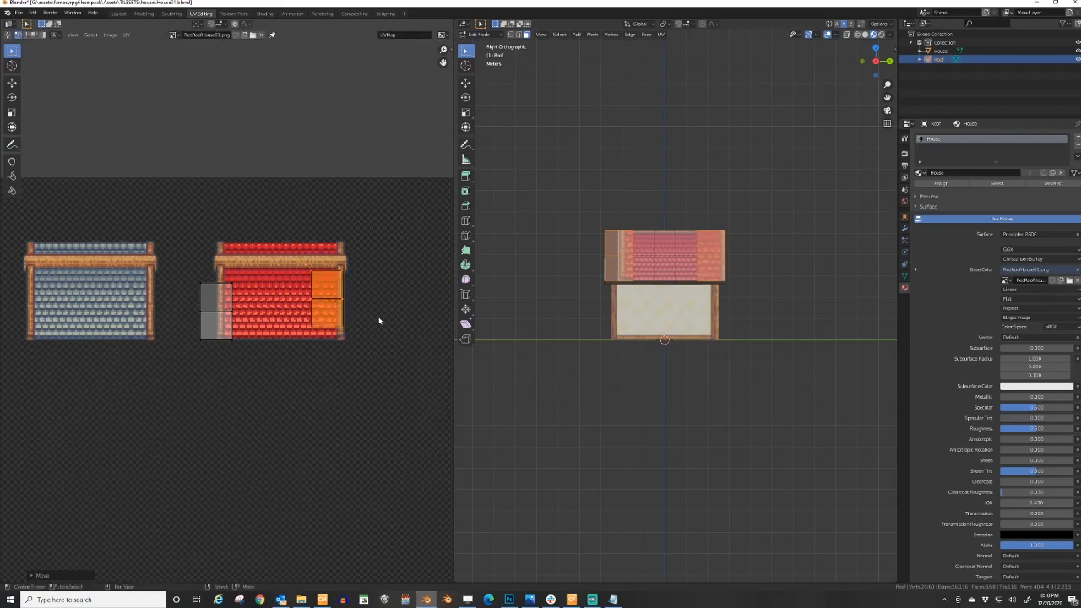
{"action": "key", "text": "s"}
{"action": "key", "text": "x"}
{"action": "right_click", "coordinate": [379, 325]}
- Stretch the right-hand UV island vertically to match the height of the red tile area
{"action": "key", "text": "s"}
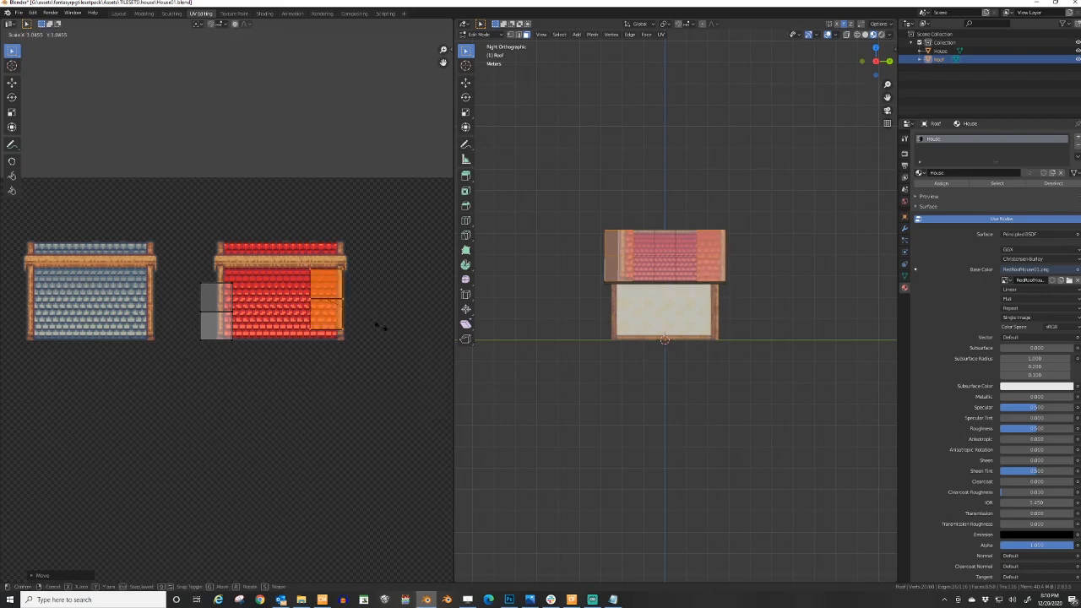
{"action": "key", "text": "y"}
{"action": "left_click", "coordinate": [400, 323]}
{"action": "left_click", "coordinate": [399, 330]}
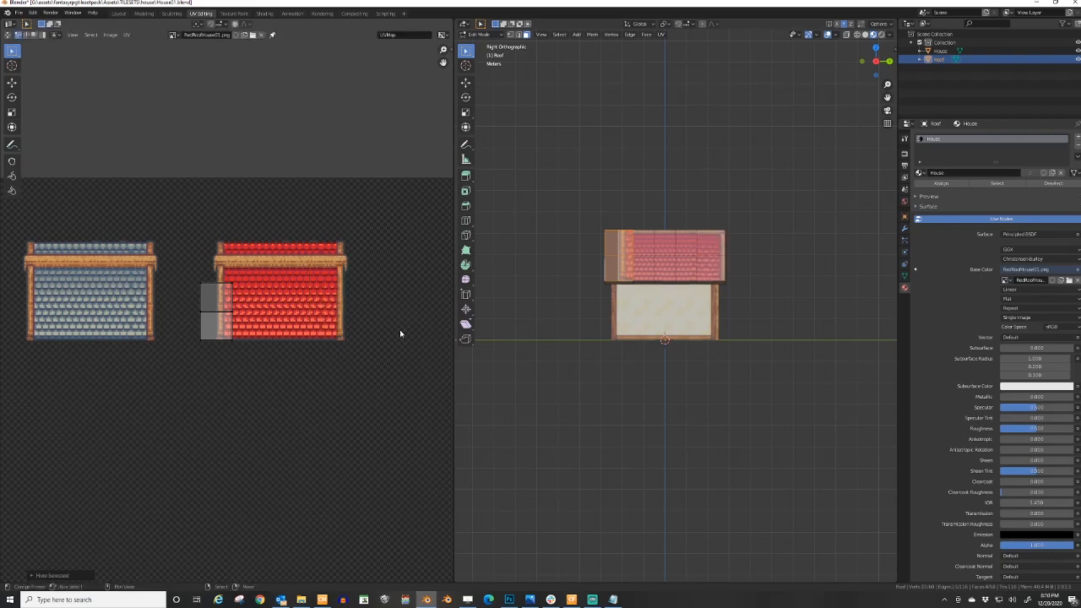
{"action": "key", "text": "ctrl+z"}
- Fine-position the right-hand UV island so the roof's end faces show the wooden border along their outer edge
{"action": "key", "text": "g"}
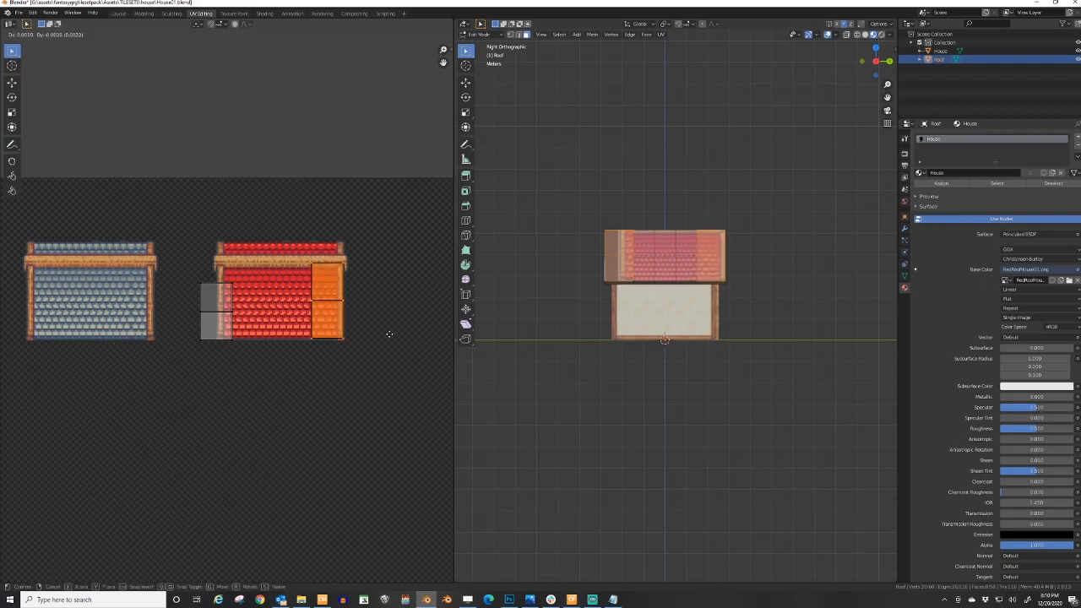
{"action": "left_click", "coordinate": [388, 334]}
{"action": "scroll", "coordinate": [540, 311], "scroll_direction": "up", "scroll_amount": 4}
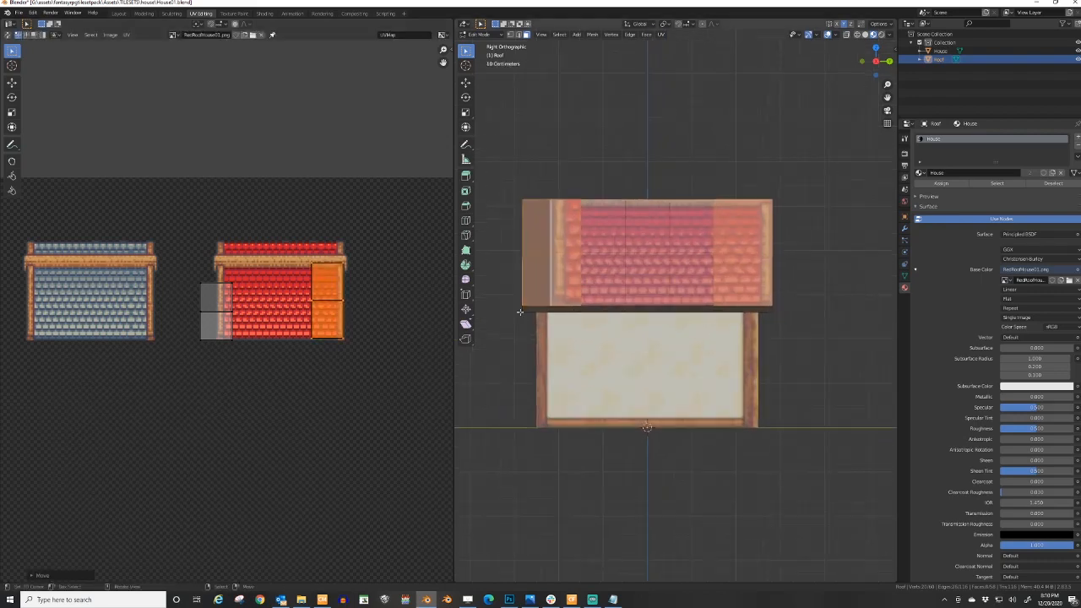
{"action": "key", "text": "g"}
{"action": "left_click", "coordinate": [344, 346]}
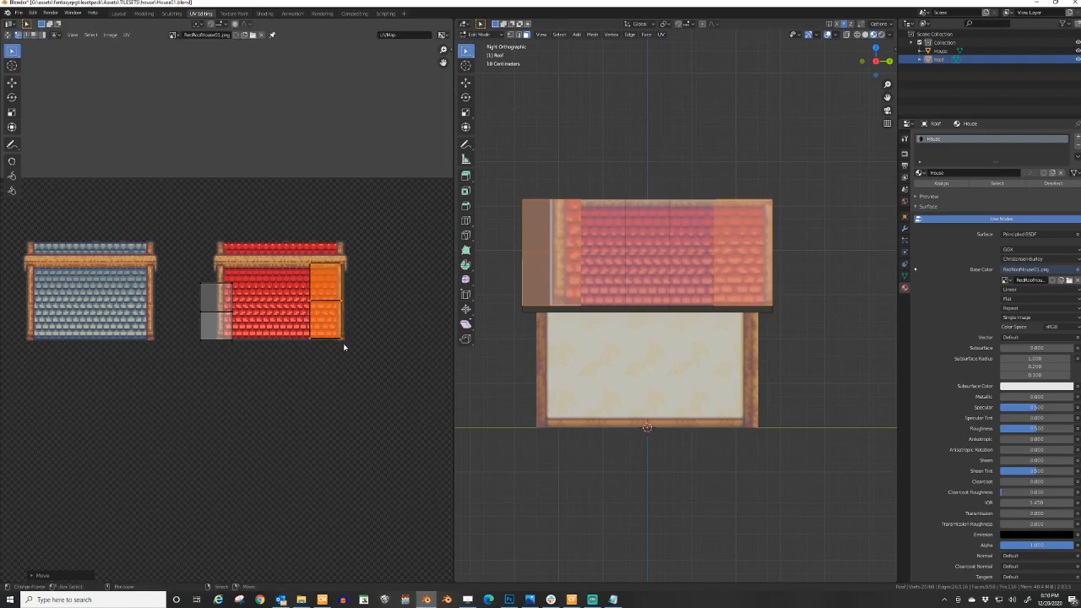
{"action": "key", "text": "g"}
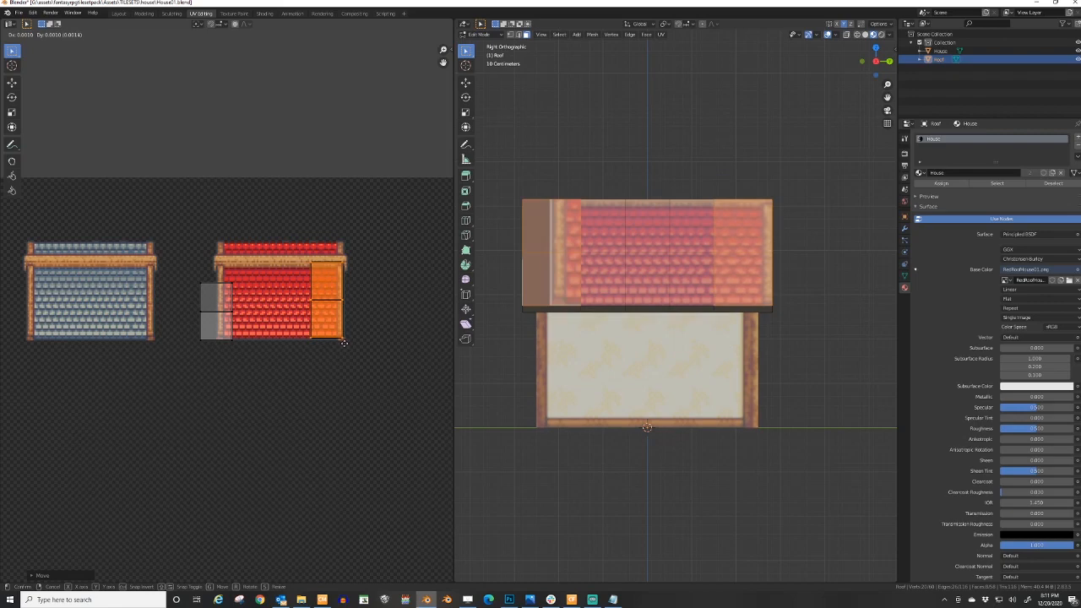
{"action": "left_click", "coordinate": [344, 342]}
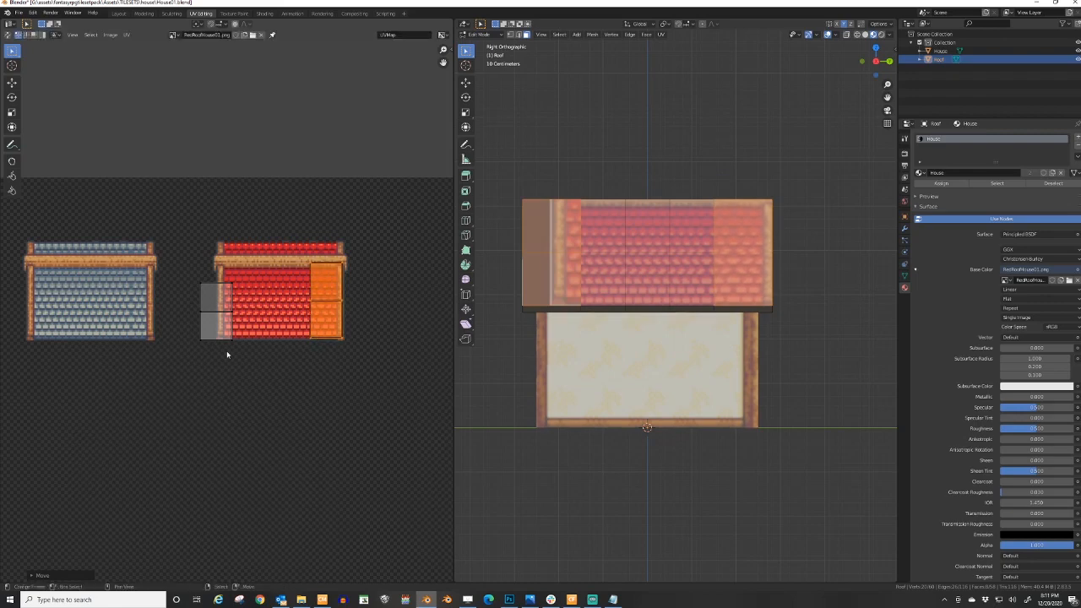
- Fit the left-hand end UV island to the red roof's left wooden border and check the roof in Object Mode
{"action": "key", "text": "g"}
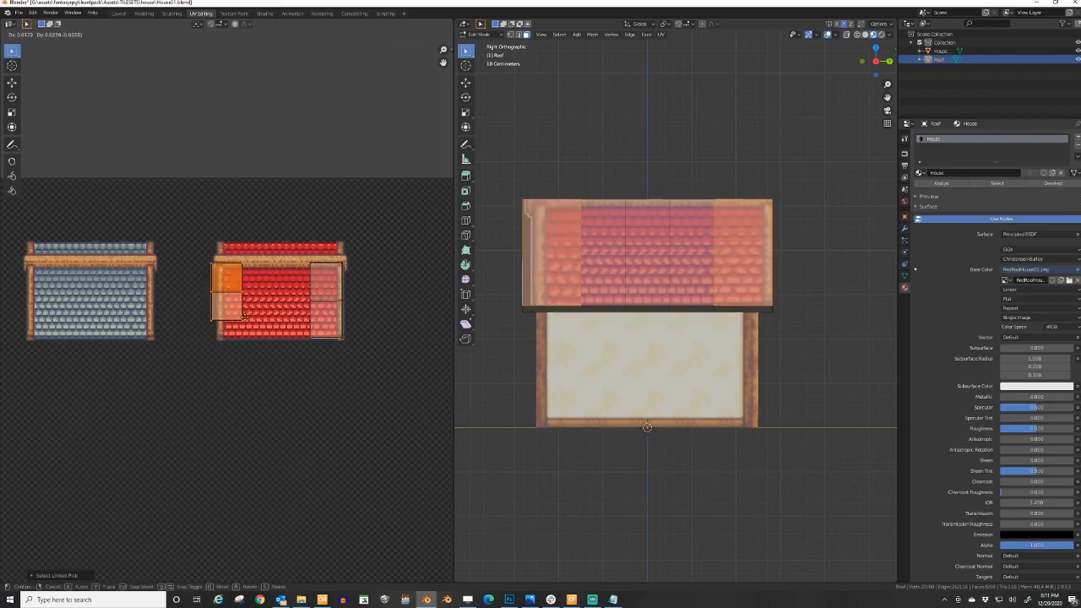
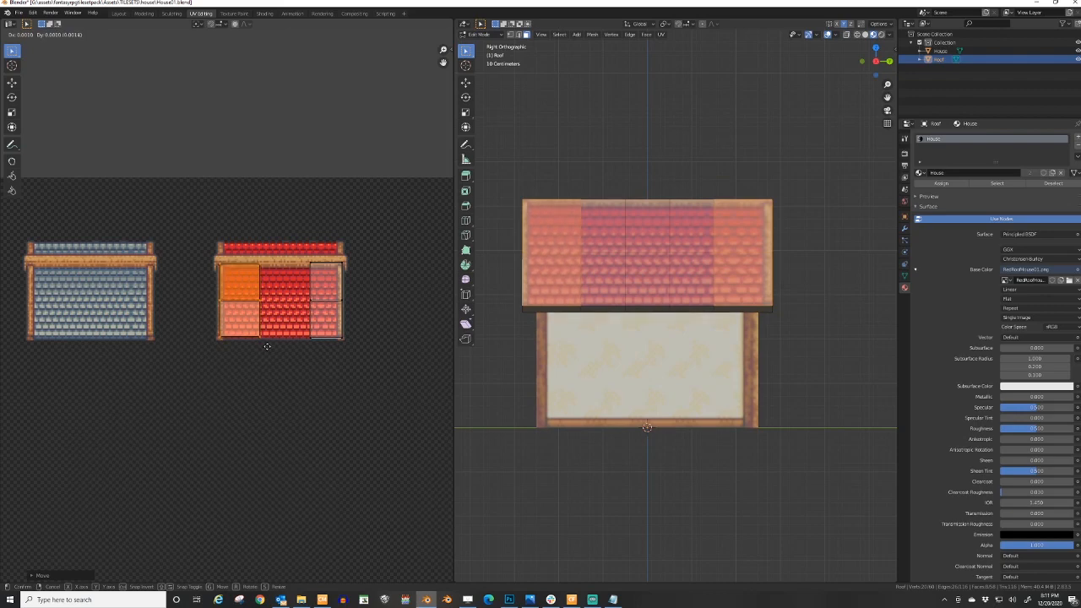
{"action": "left_click", "coordinate": [266, 345]}
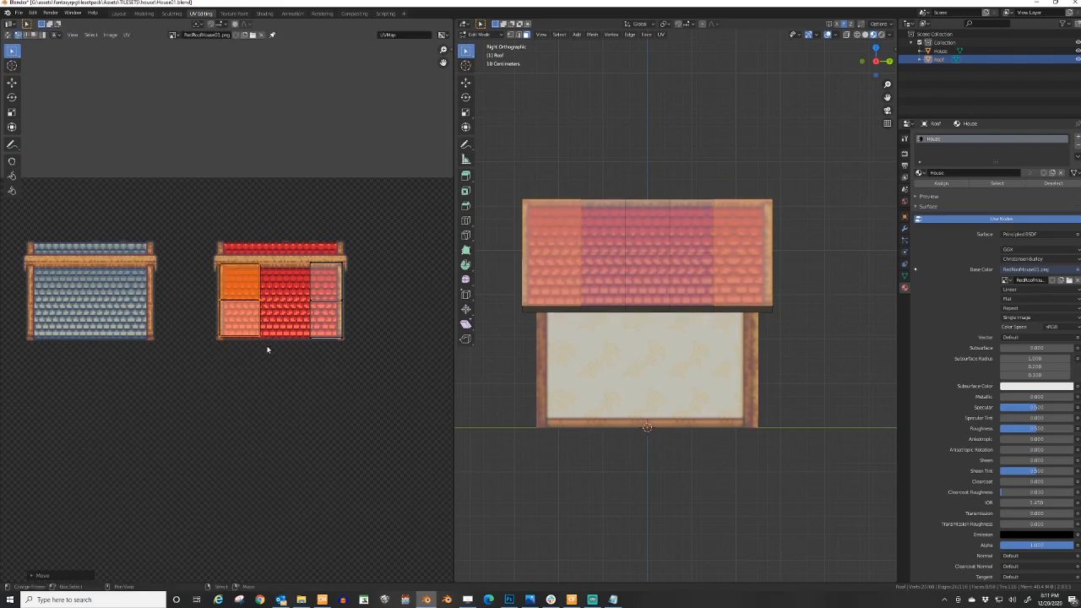
{"action": "key", "text": "Tab"}
{"action": "scroll", "coordinate": [704, 330], "scroll_direction": "down", "scroll_amount": 1}
{"action": "scroll", "coordinate": [616, 332], "scroll_direction": "up", "scroll_amount": 1}
{"action": "key", "text": "Tab"}
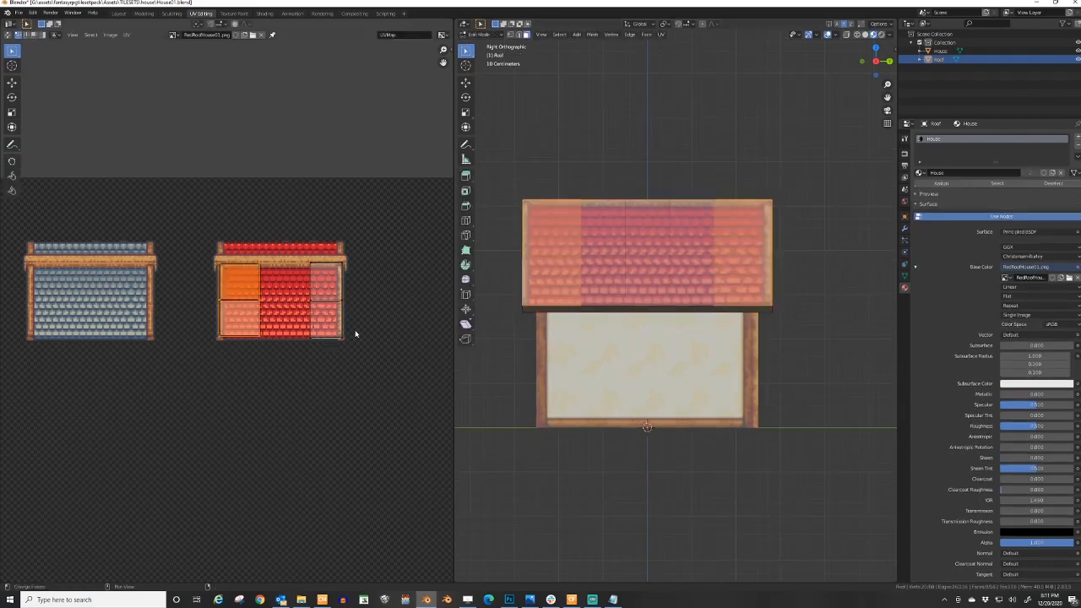
- Examine the mapped red roof slopes and the narrow trim edges of the front gable
{"action": "key", "text": "g"}
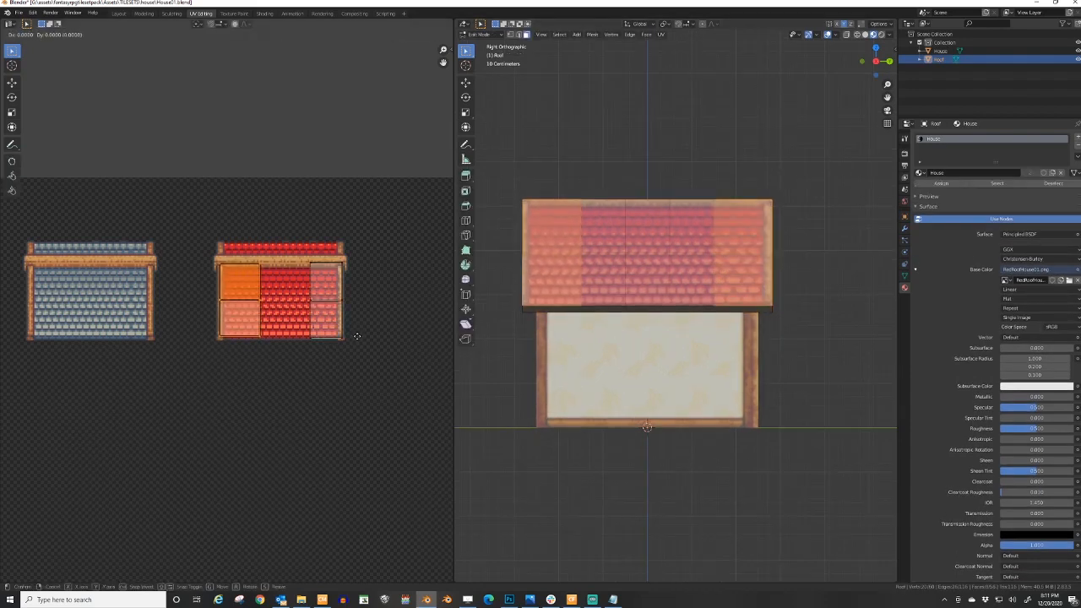
{"action": "left_click", "coordinate": [356, 336]}
{"action": "key", "text": "Tab"}
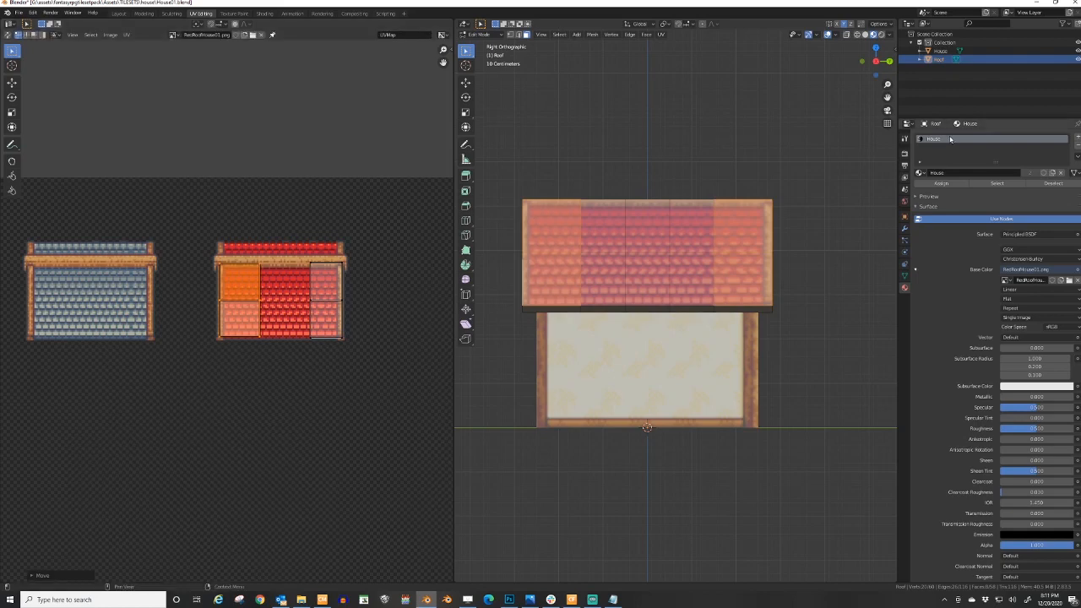
{"action": "middle_click_drag", "start_coordinate": [658, 236], "coordinate": [717, 253]}
{"action": "scroll", "coordinate": [678, 272], "scroll_direction": "down", "scroll_amount": 3}
{"action": "key", "text": "Tab"}
{"action": "scroll", "coordinate": [711, 266], "scroll_direction": "up", "scroll_amount": 3}
- Unwrap the four narrow roof-edge faces along the front gable on the doorway side
{"action": "left_click", "coordinate": [723, 275]}
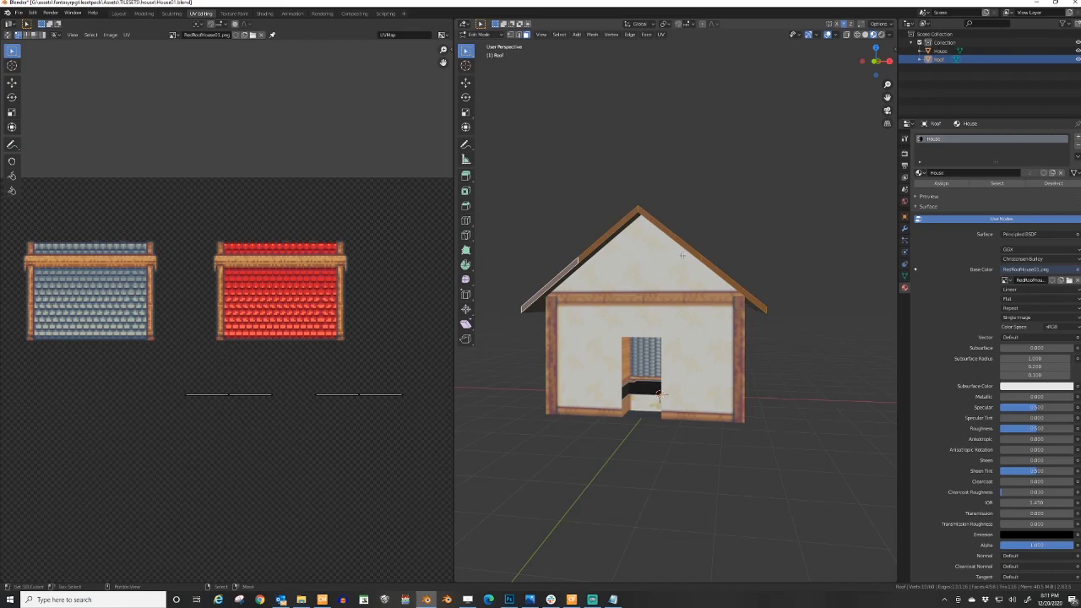
{"action": "middle_click_drag", "start_coordinate": [682, 255], "coordinate": [714, 304]}
{"action": "scroll", "coordinate": [337, 314], "scroll_direction": "down", "scroll_amount": 2}
{"action": "scroll", "coordinate": [331, 320], "scroll_direction": "up", "scroll_amount": 2}
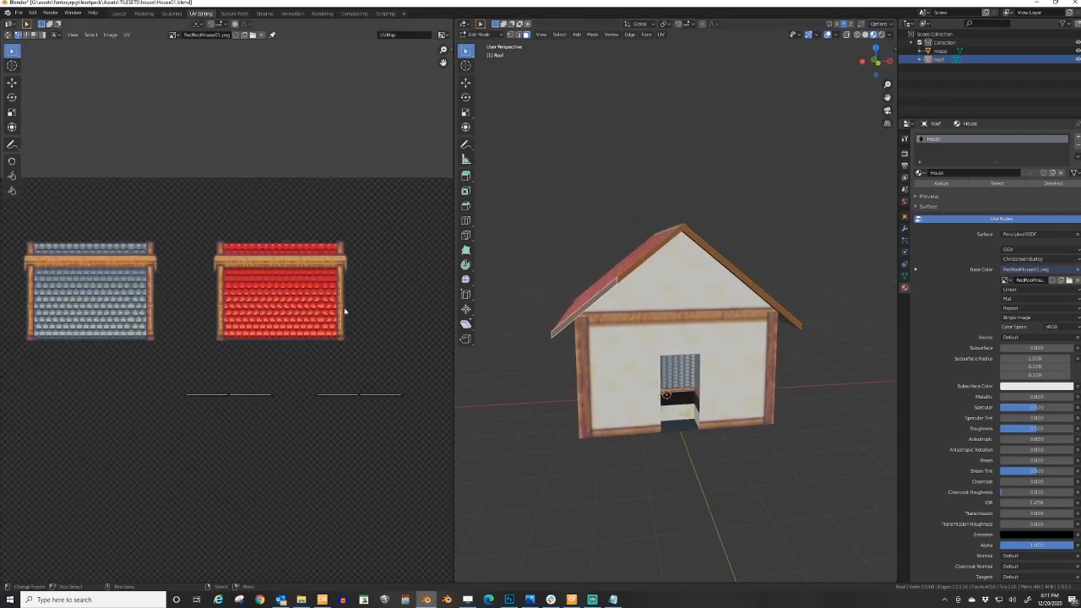
{"action": "key", "text": "u"}
{"action": "scroll", "coordinate": [239, 326], "scroll_direction": "down", "scroll_amount": 6}
{"action": "scroll", "coordinate": [650, 251], "scroll_direction": "up", "scroll_amount": 5}
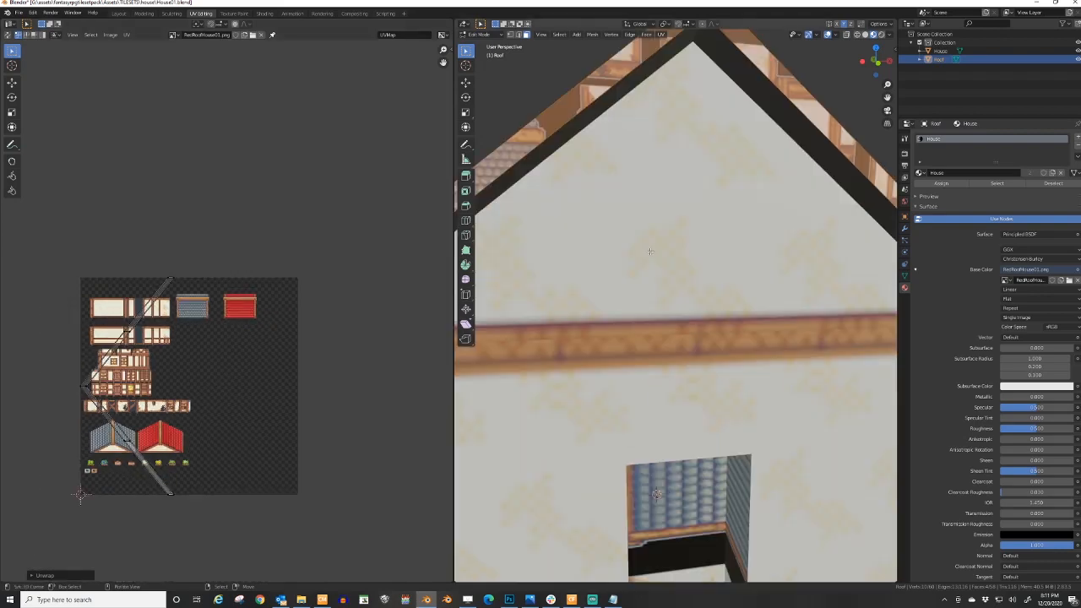
- Select the left slope's two front-edge faces and rotate their UVs to lie level near the roof drawings
{"action": "scroll", "coordinate": [609, 226], "scroll_direction": "down", "scroll_amount": 2}
{"action": "left_click", "coordinate": [566, 203]}
{"action": "left_click", "coordinate": [516, 245], "text": "shift"}
{"action": "scroll", "coordinate": [285, 305], "scroll_direction": "down", "scroll_amount": 2}
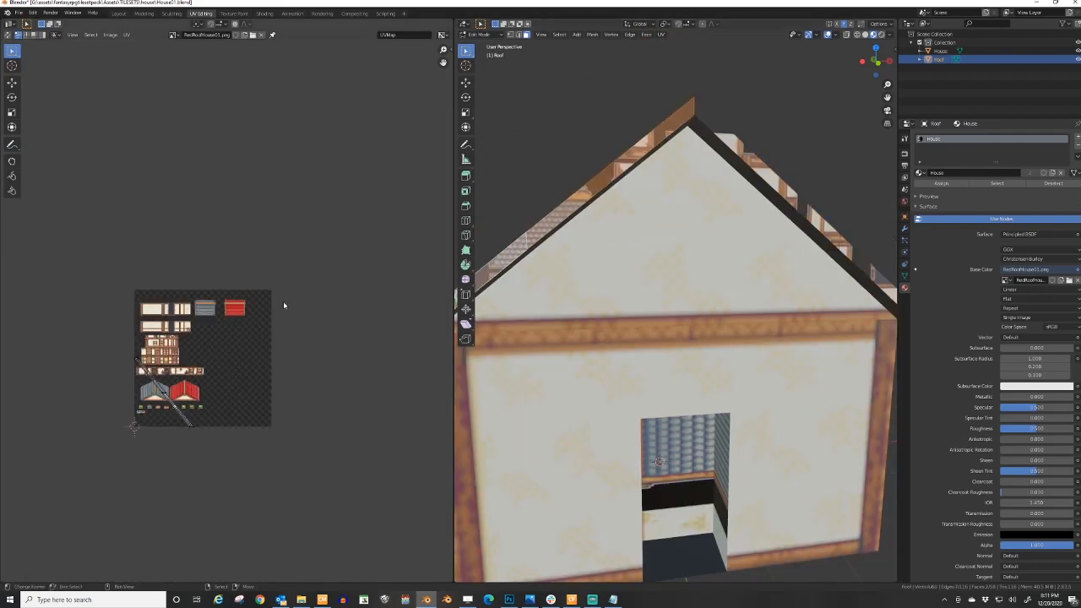
{"action": "key", "text": "g"}
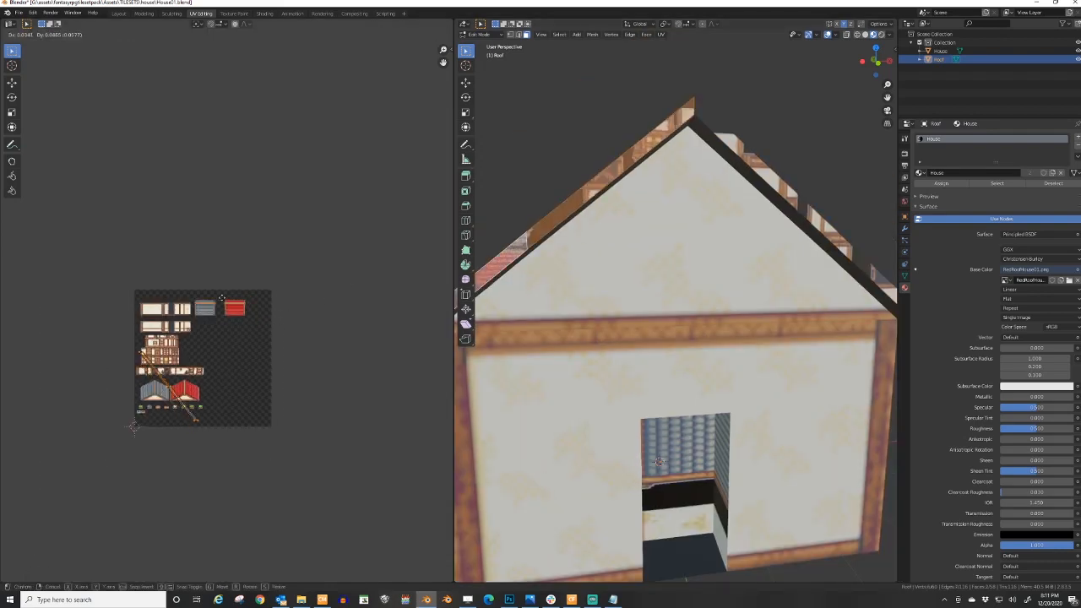
{"action": "key", "text": "r"}
{"action": "left_click", "coordinate": [230, 368]}
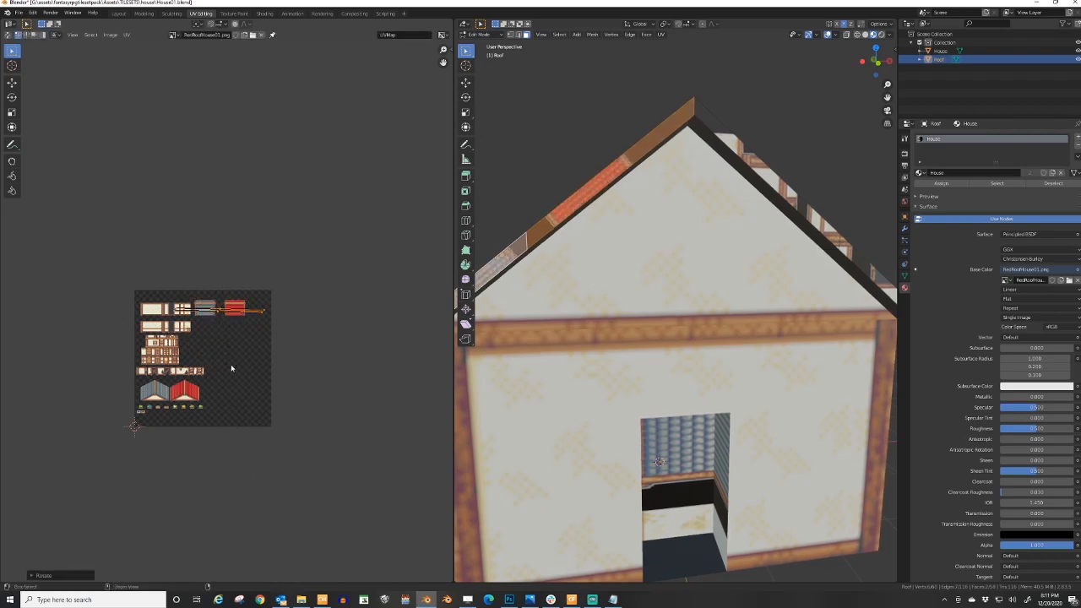
- Shrink the left slope's front-edge UVs and align them with the wooden beam of the blue roof drawing
{"action": "scroll", "coordinate": [243, 374], "scroll_direction": "up", "scroll_amount": 5}
{"action": "key", "text": "s"}
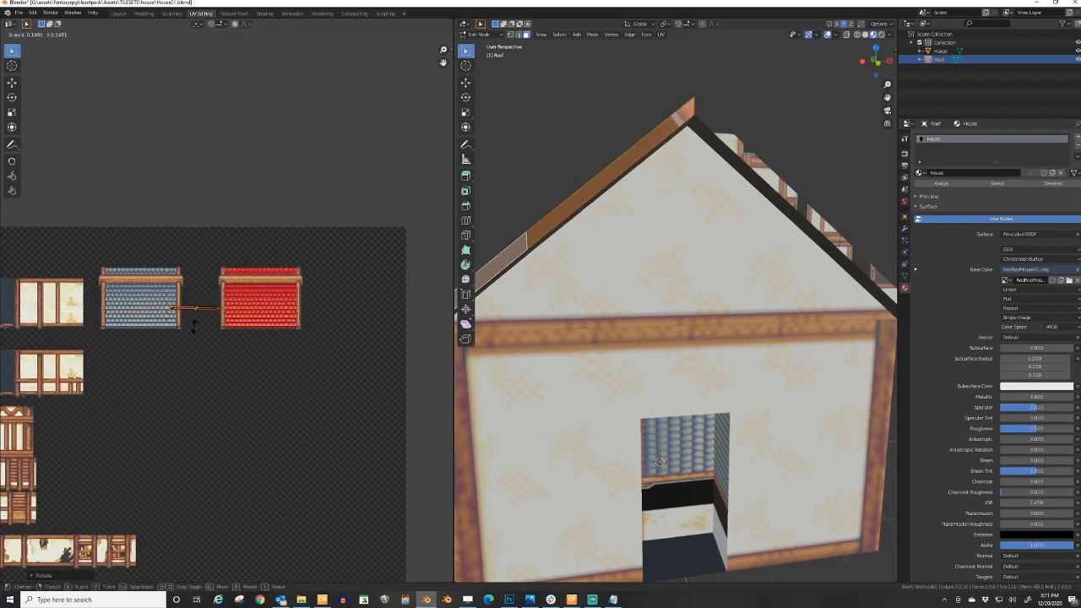
{"action": "left_click", "coordinate": [225, 332]}
{"action": "key", "text": "g"}
{"action": "left_click", "coordinate": [163, 299]}
{"action": "key", "text": "r"}
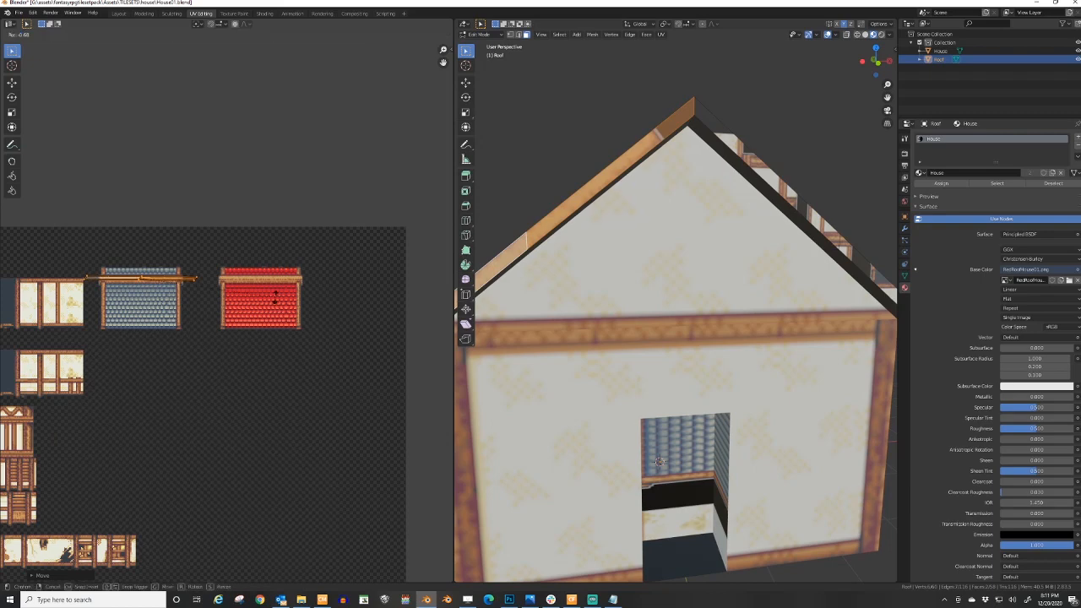
{"action": "left_click", "coordinate": [277, 297]}
{"action": "key", "text": "s"}
{"action": "left_click", "coordinate": [241, 304]}
{"action": "key", "text": "g"}
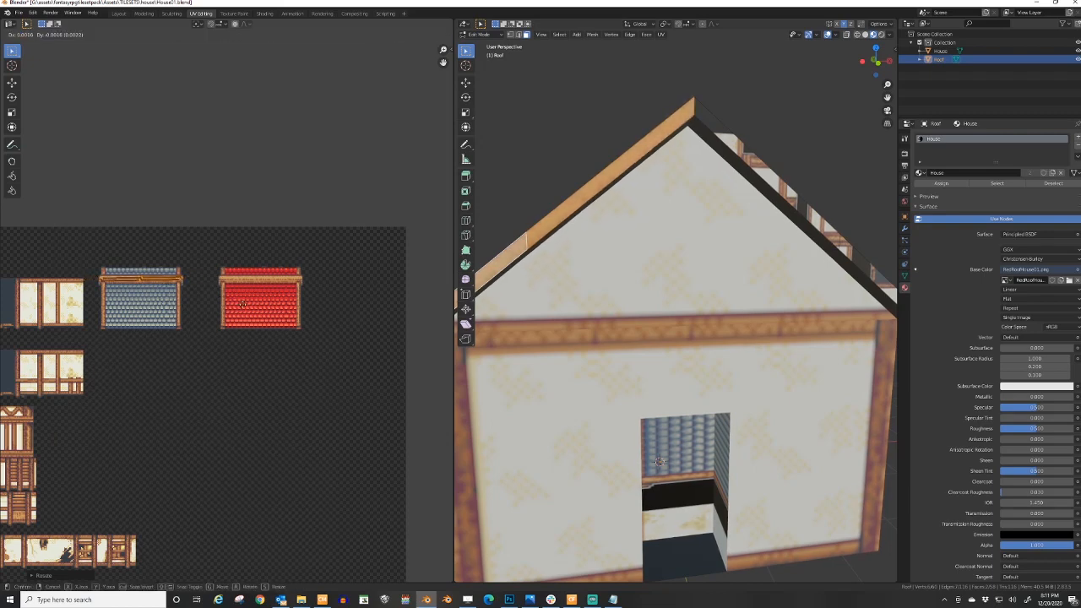
{"action": "left_click", "coordinate": [241, 306]}
- Select the right slope's two front-edge faces, then level and shrink their UVs near the blue roof drawing
{"action": "scroll", "coordinate": [676, 338], "scroll_direction": "down", "scroll_amount": 5}
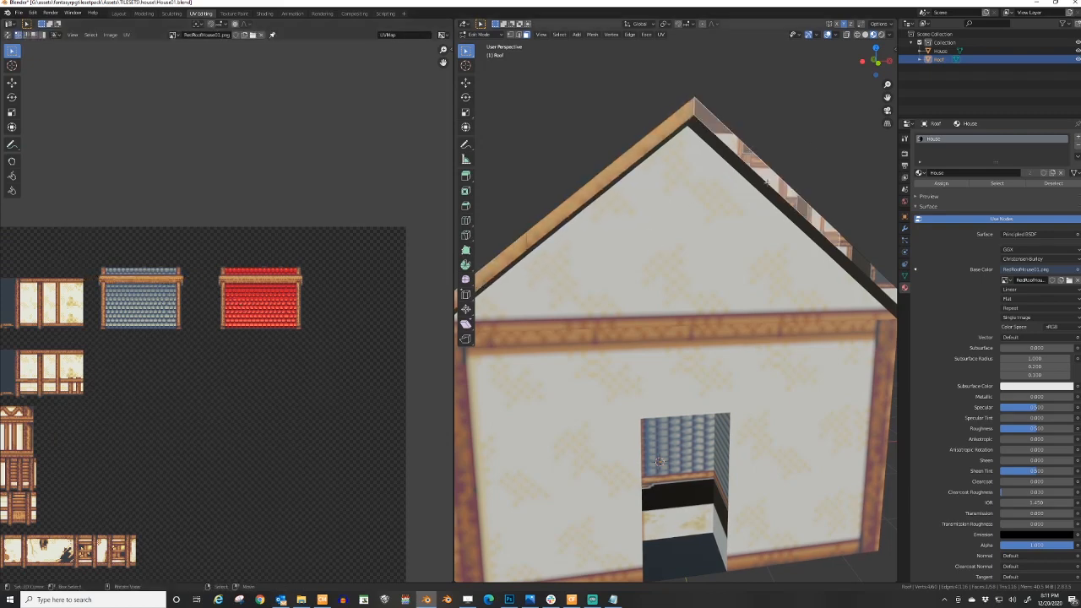
{"action": "scroll", "coordinate": [163, 310], "scroll_direction": "up", "scroll_amount": 1}
{"action": "scroll", "coordinate": [169, 304], "scroll_direction": "down", "scroll_amount": 2}
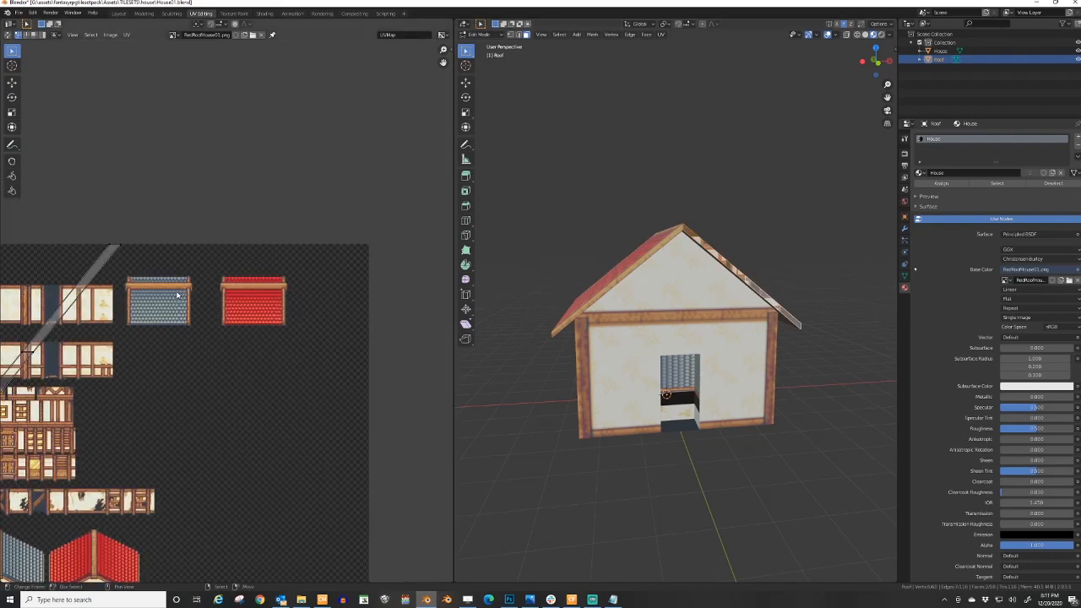
{"action": "key", "text": "g"}
{"action": "left_click", "coordinate": [315, 271]}
{"action": "key", "text": "r"}
{"action": "key", "text": "s"}
{"action": "left_click", "coordinate": [214, 326]}
- Fit the right slope's front-edge UVs onto the blue roof drawing's wooden beam
{"action": "key", "text": "g"}
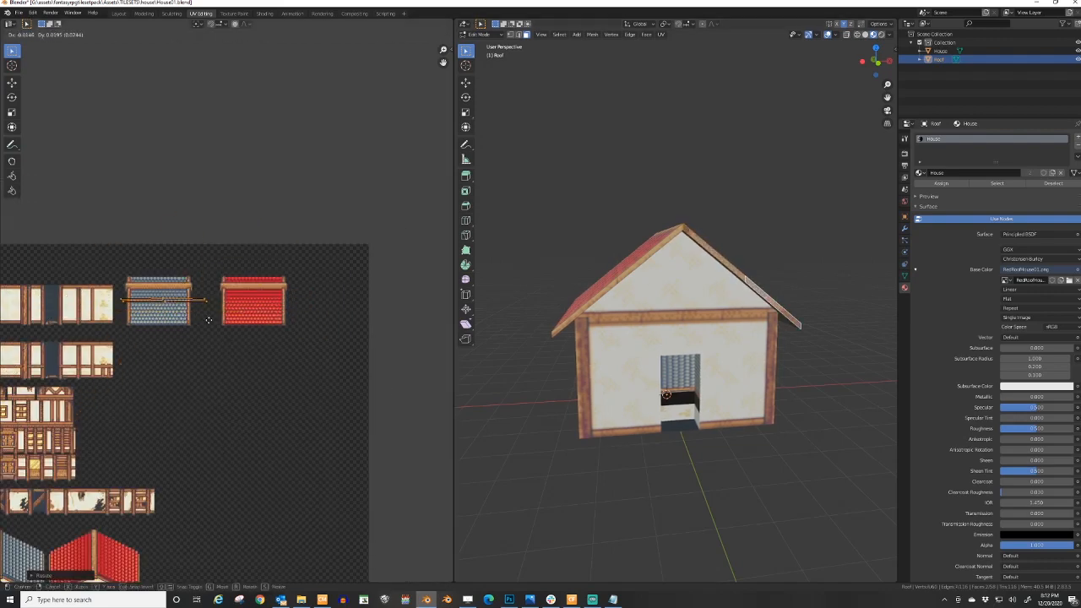
{"action": "left_click", "coordinate": [204, 307]}
{"action": "key", "text": "s"}
{"action": "left_click", "coordinate": [218, 319]}
{"action": "key", "text": "g"}
{"action": "left_click", "coordinate": [218, 318]}
- Unwrap the four narrow roof-edge faces along the rear gable
{"action": "middle_click_drag", "start_coordinate": [667, 296], "coordinate": [858, 296]}
{"action": "scroll", "coordinate": [785, 279], "scroll_direction": "up", "scroll_amount": 2}
{"action": "left_click", "coordinate": [733, 238]}
{"action": "left_click", "coordinate": [821, 309], "text": "shift"}
{"action": "left_click", "coordinate": [655, 221], "text": "shift"}
{"action": "left_click", "coordinate": [564, 301], "text": "shift"}
{"action": "key", "text": "u"}
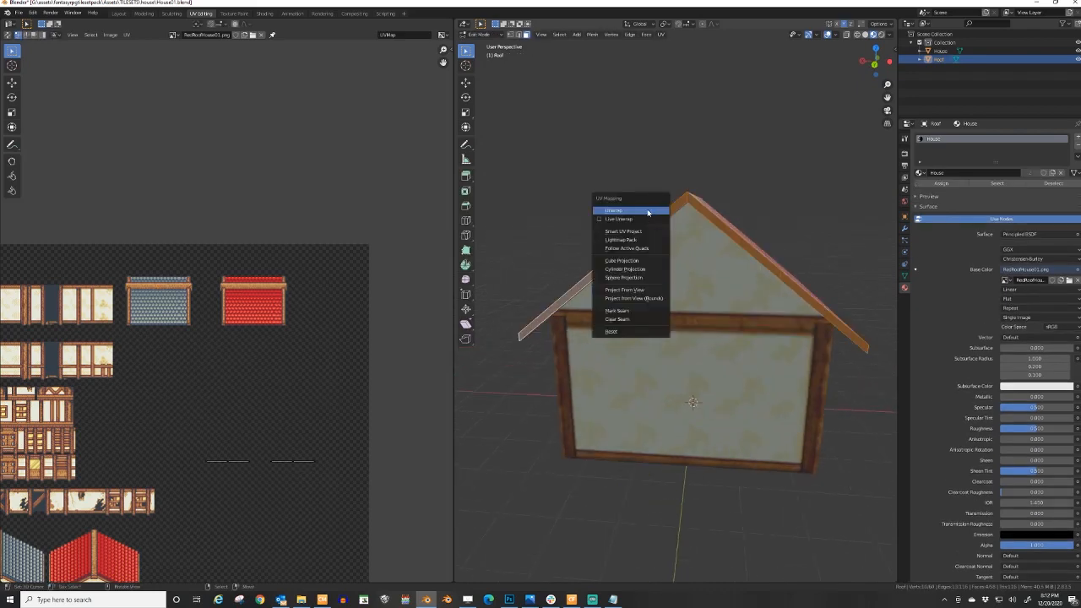
{"action": "left_click", "coordinate": [649, 212]}
- Select the left pair of rear gable edge faces and rotate their UVs roughly level near the roof drawings
{"action": "scroll", "coordinate": [226, 310], "scroll_direction": "down", "scroll_amount": 4}
{"action": "left_click", "coordinate": [637, 236]}
{"action": "left_click", "coordinate": [564, 300], "text": "shift"}
{"action": "key", "text": "a"}
{"action": "key", "text": "g"}
{"action": "left_click", "coordinate": [254, 248]}
{"action": "key", "text": "r"}
{"action": "left_click", "coordinate": [191, 384]}
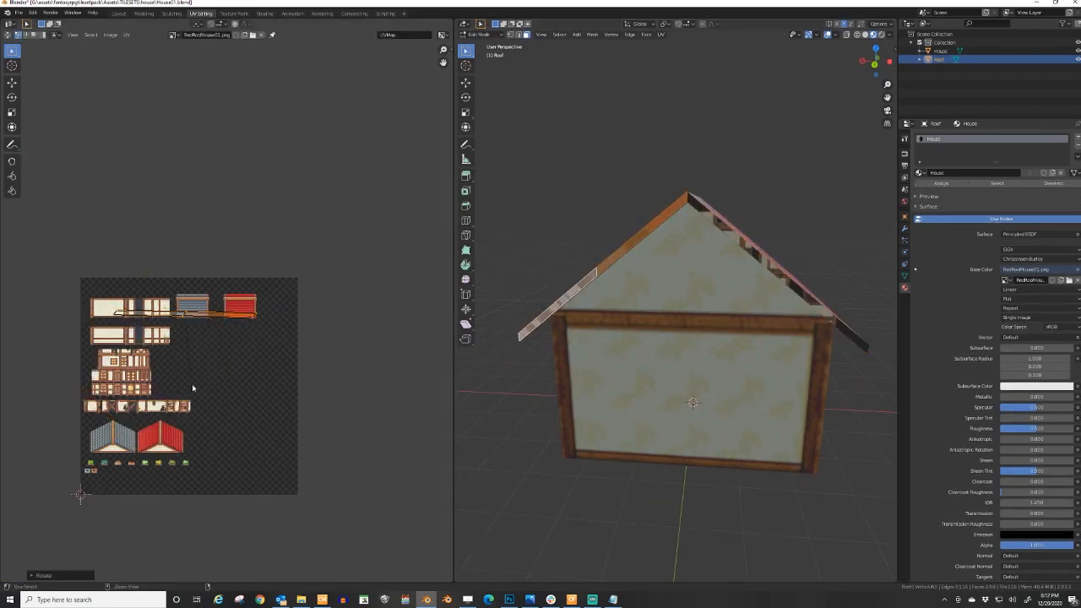
- Level, shrink and position the left rear-edge UVs over the blue roof drawing's wooden beam
{"action": "scroll", "coordinate": [192, 383], "scroll_direction": "up", "scroll_amount": 5}
{"action": "key", "text": "g"}
{"action": "left_click", "coordinate": [299, 372]}
{"action": "key", "text": "r"}
{"action": "left_click", "coordinate": [311, 366]}
{"action": "key", "text": "s"}
{"action": "left_click", "coordinate": [189, 297]}
{"action": "key", "text": "g"}
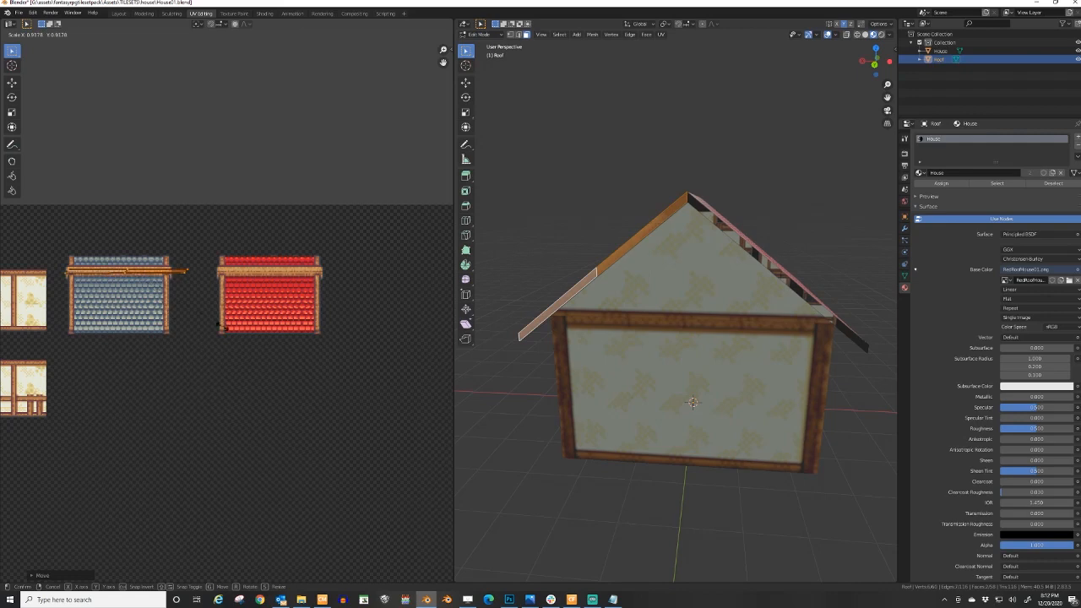
{"action": "left_click", "coordinate": [172, 297]}
{"action": "key", "text": "s"}
{"action": "left_click", "coordinate": [188, 314]}
{"action": "key", "text": "g"}
{"action": "left_click", "coordinate": [223, 322]}
- Select the right pair of rear gable edge faces and rotate their UVs roughly horizontal
{"action": "left_click", "coordinate": [731, 239]}
{"action": "left_click", "coordinate": [734, 236]}
{"action": "left_click", "coordinate": [821, 311], "text": "shift"}
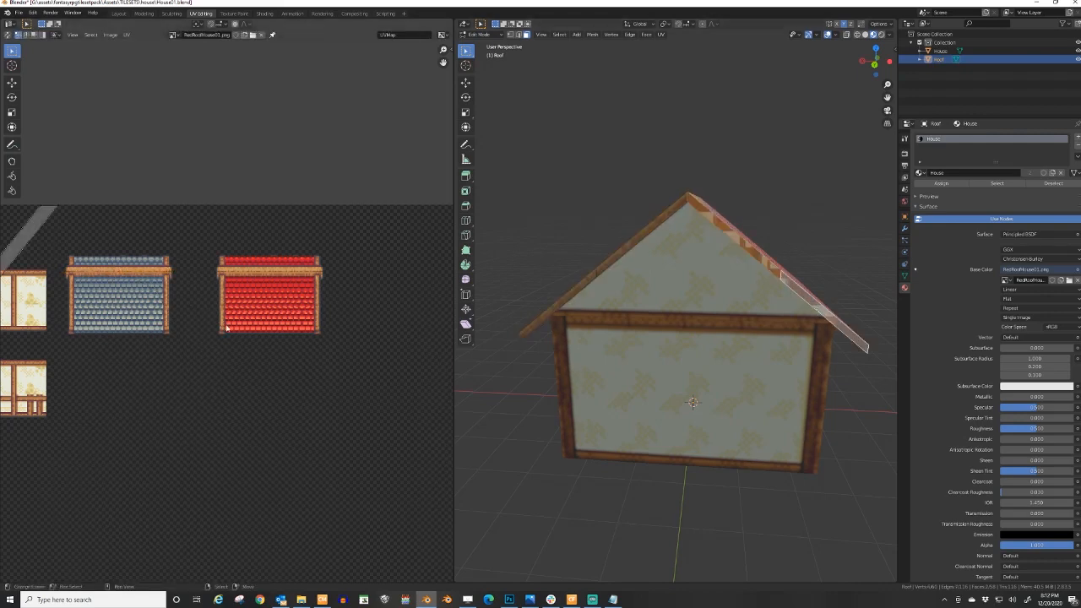
{"action": "scroll", "coordinate": [213, 321], "scroll_direction": "down", "scroll_amount": 3}
{"action": "key", "text": "a"}
{"action": "key", "text": "r"}
{"action": "left_click", "coordinate": [162, 377]}
{"action": "key", "text": "g"}
{"action": "key", "text": "s"}
{"action": "left_click", "coordinate": [316, 370]}
- Level and shrink the right rear-edge UVs to fit the blue roof drawing's wooden beam
{"action": "key", "text": "r"}
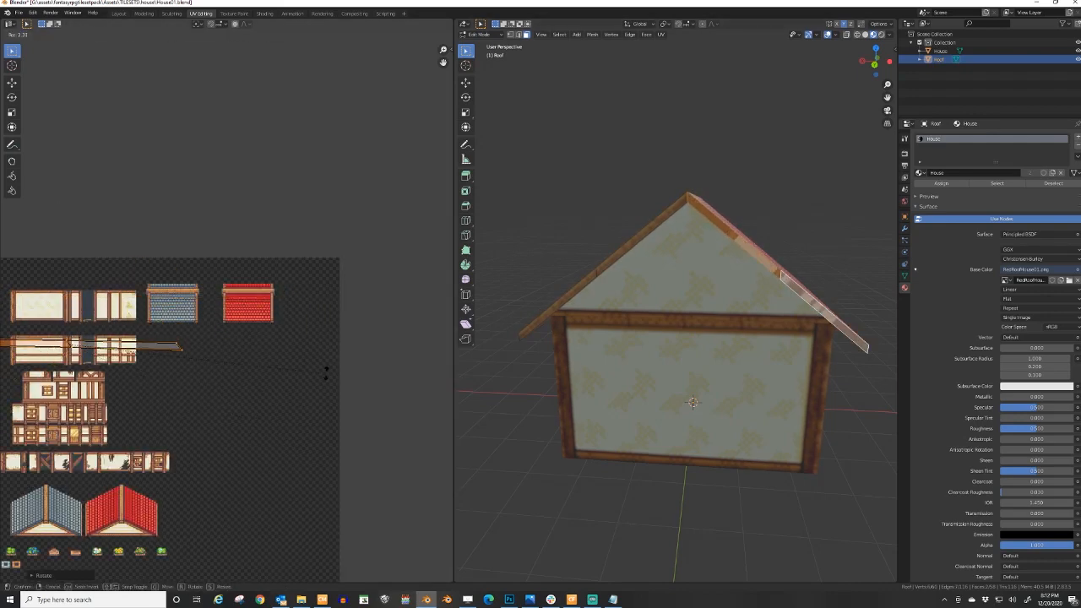
{"action": "key", "text": "g"}
{"action": "left_click", "coordinate": [330, 352]}
{"action": "key", "text": "s"}
{"action": "left_click", "coordinate": [209, 314]}
{"action": "scroll", "coordinate": [221, 313], "scroll_direction": "up", "scroll_amount": 5}
{"action": "left_click", "coordinate": [235, 338]}
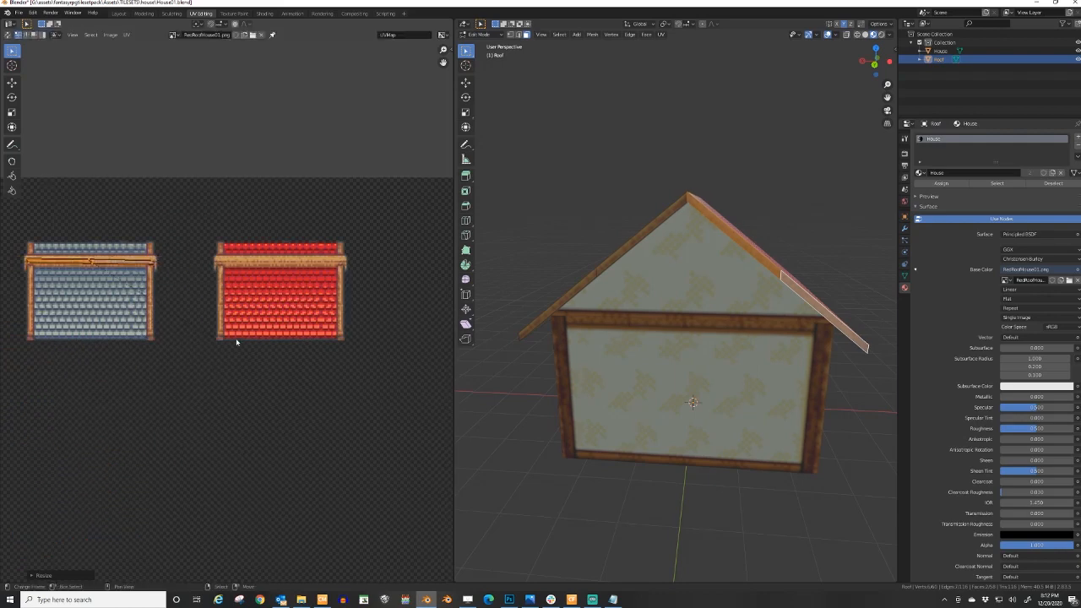
- Select the narrow eave faces below the red slope and unwrap them with Project From View in right orthographic view
{"action": "key", "text": "Tab"}
{"action": "middle_click_drag", "start_coordinate": [680, 278], "coordinate": [566, 294]}
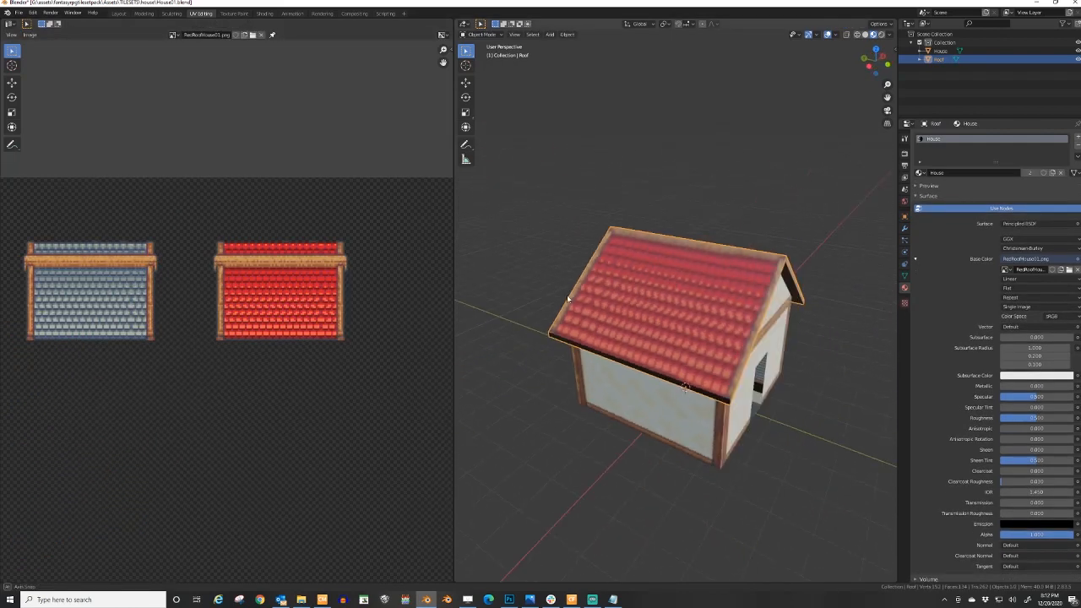
{"action": "key", "text": "Tab"}
{"action": "middle_click_drag", "start_coordinate": [668, 305], "coordinate": [690, 294]}
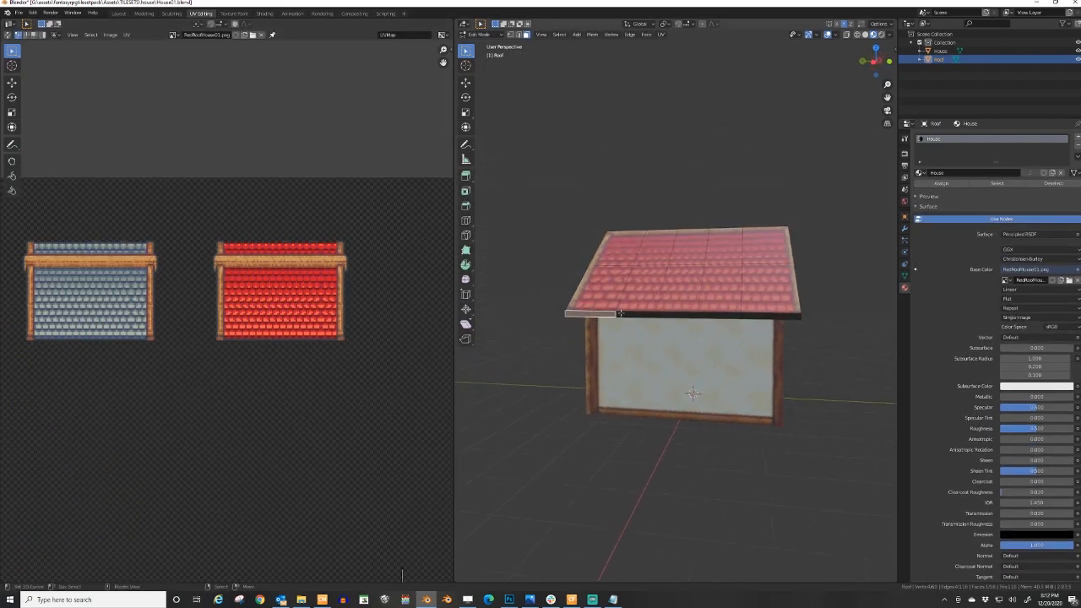
{"action": "middle_click_drag", "start_coordinate": [754, 314], "coordinate": [587, 327]}
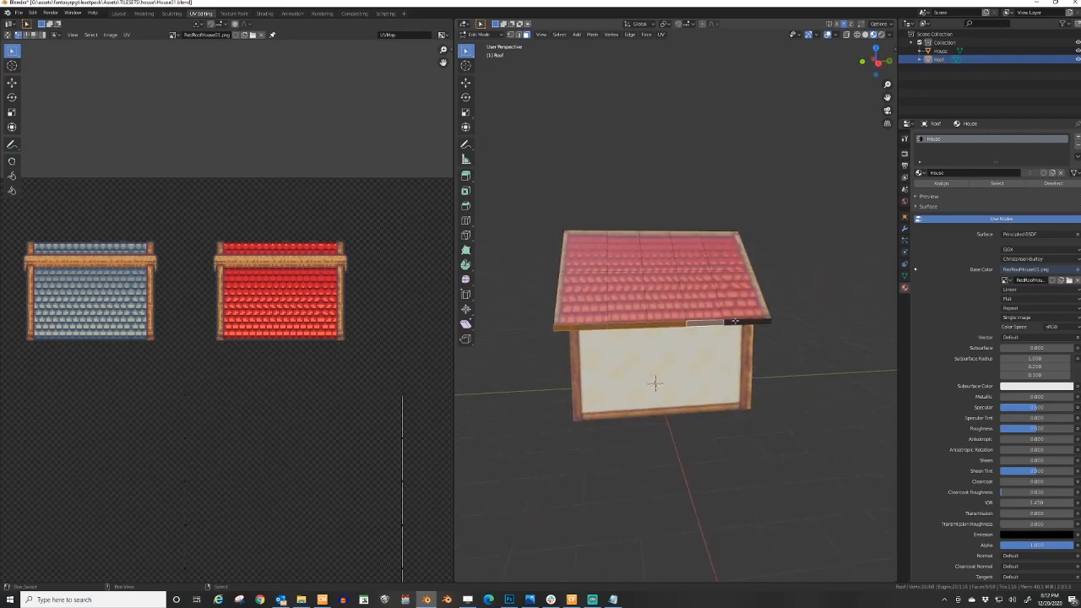
{"action": "key", "text": "KP_1"}
{"action": "key", "text": "KP_3"}
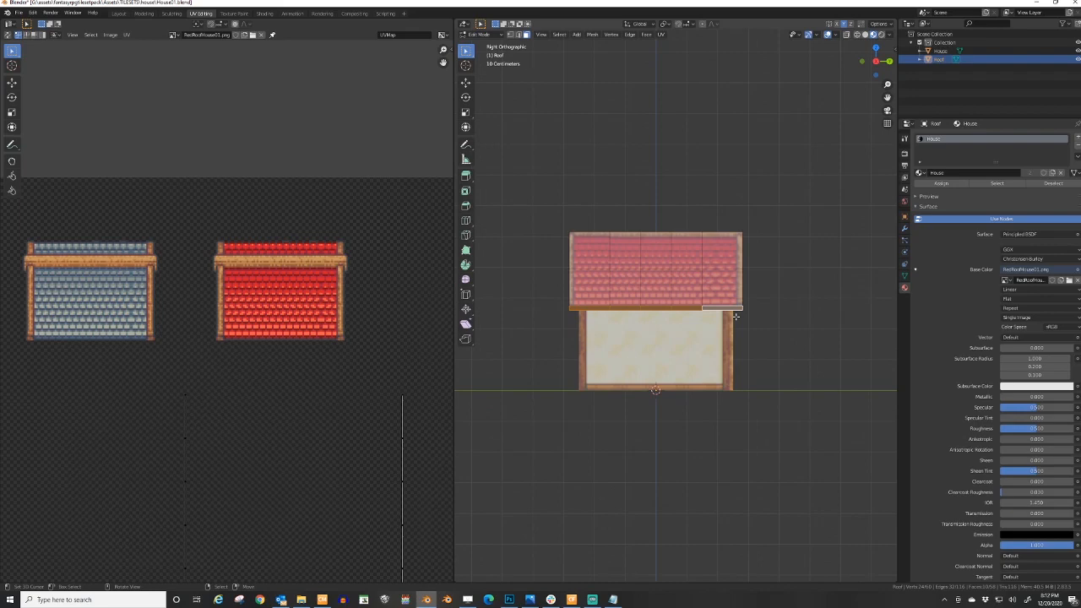
{"action": "key", "text": "u"}
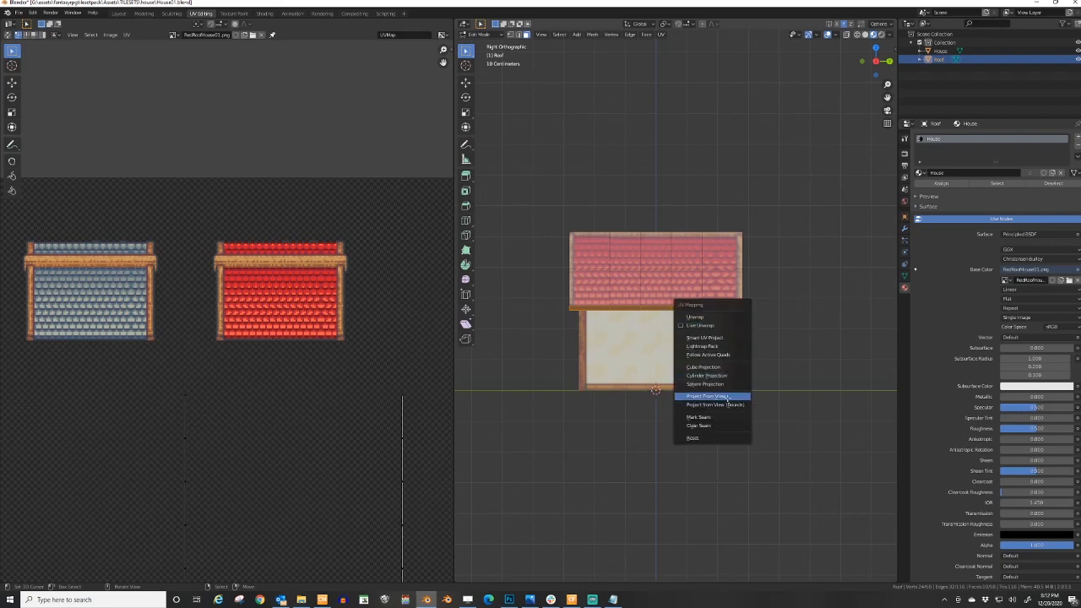
{"action": "left_click", "coordinate": [727, 399]}
- Scale down the eave strip's UVs and place them along the blue roof drawing's wooden beam
{"action": "scroll", "coordinate": [195, 393], "scroll_direction": "down", "scroll_amount": 6}
{"action": "scroll", "coordinate": [207, 433], "scroll_direction": "up", "scroll_amount": 2}
{"action": "key", "text": "a"}
{"action": "key", "text": "s"}
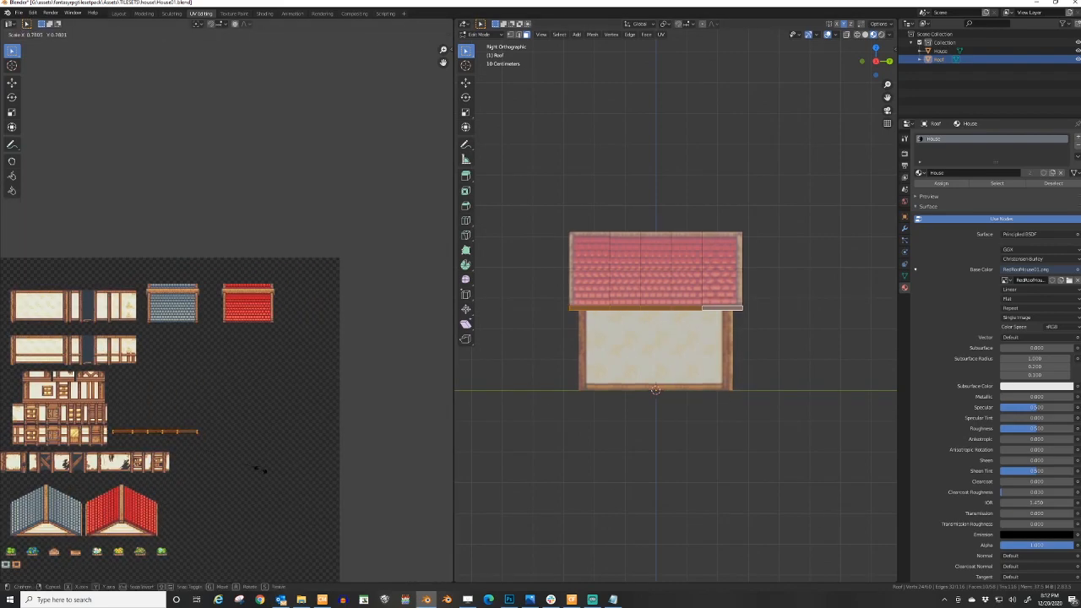
{"action": "left_click", "coordinate": [238, 463]}
{"action": "key", "text": "g"}
{"action": "key", "text": "s"}
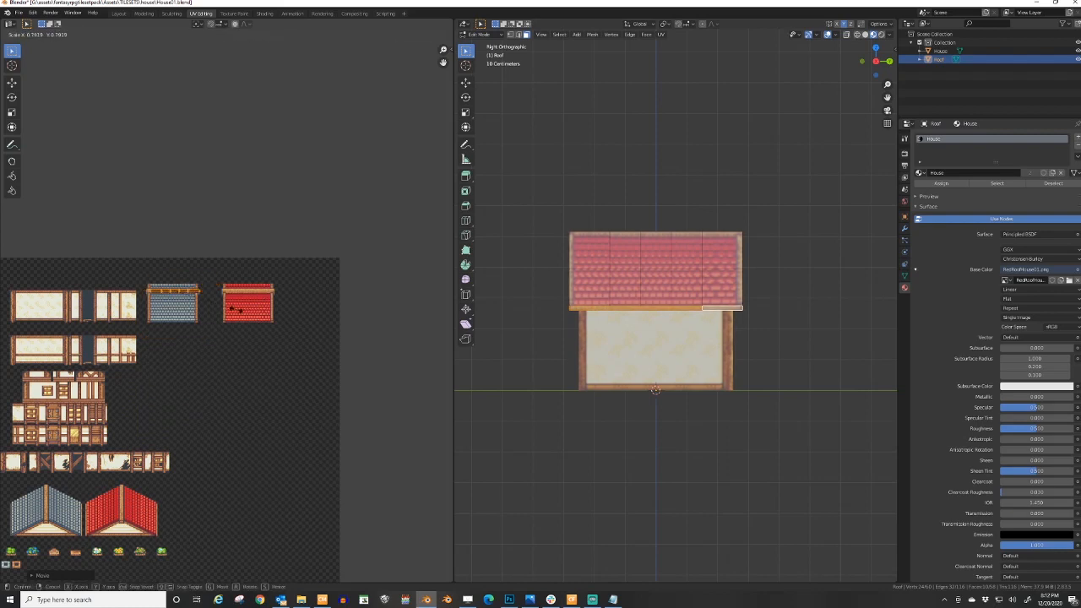
{"action": "left_click", "coordinate": [187, 279]}
{"action": "scroll", "coordinate": [187, 279], "scroll_direction": "up", "scroll_amount": 5}
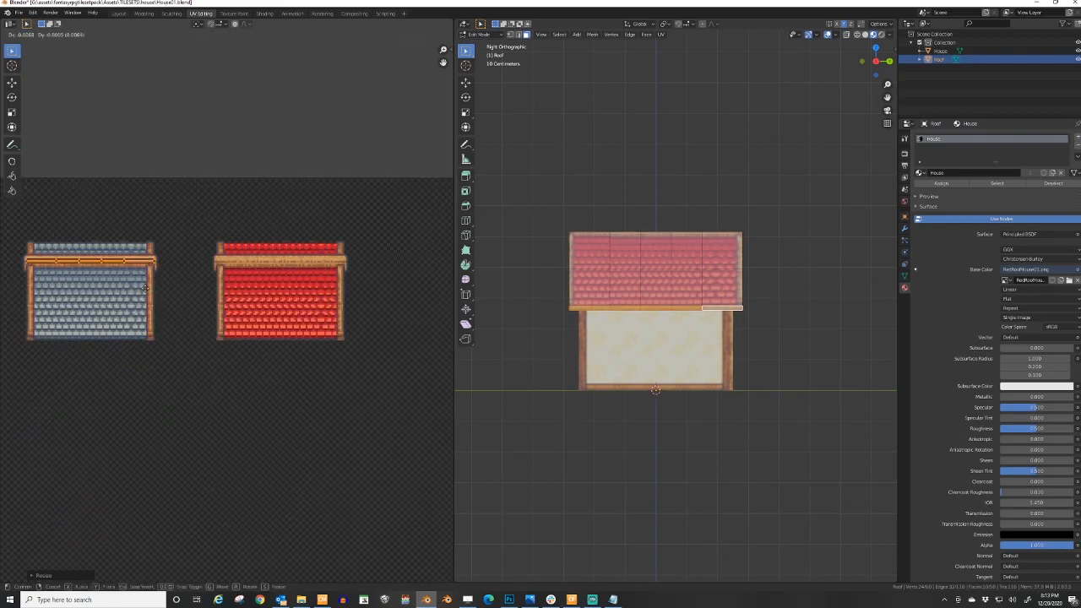
{"action": "left_click", "coordinate": [145, 288]}
- Check the roof's edges in Object Mode and select the house body
{"action": "key", "text": "Tab"}
{"action": "middle_click_drag", "start_coordinate": [639, 313], "coordinate": [743, 361]}
{"action": "left_click", "coordinate": [776, 311]}
{"action": "scroll", "coordinate": [795, 312], "scroll_direction": "down", "scroll_amount": 1}
{"action": "middle_click_drag", "start_coordinate": [799, 316], "coordinate": [643, 392]}
{"action": "scroll", "coordinate": [653, 337], "scroll_direction": "up", "scroll_amount": 5}
{"action": "scroll", "coordinate": [653, 337], "scroll_direction": "down", "scroll_amount": 3}
{"action": "left_click", "coordinate": [672, 371]}
- Select the house's inner faces visible through the doorway and unwrap them
{"action": "key", "text": "Tab"}
{"action": "right_click", "coordinate": [664, 394]}
{"action": "right_click", "coordinate": [697, 340], "text": "shift"}
{"action": "right_click", "coordinate": [714, 338], "text": "shift"}
{"action": "right_click", "coordinate": [712, 373], "text": "shift"}
{"action": "right_click", "coordinate": [584, 381], "text": "shift"}
{"action": "right_click", "coordinate": [586, 348], "text": "shift"}
{"action": "middle_click_drag", "start_coordinate": [589, 344], "coordinate": [654, 363]}
{"action": "scroll", "coordinate": [170, 356], "scroll_direction": "down", "scroll_amount": 3}
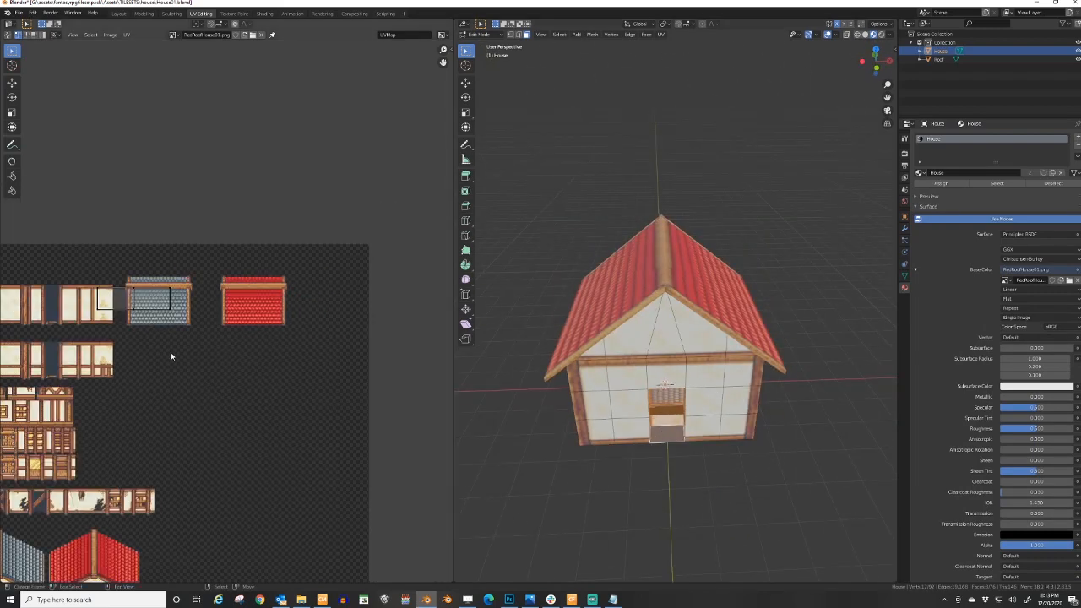
{"action": "scroll", "coordinate": [170, 357], "scroll_direction": "down", "scroll_amount": 2}
{"action": "key", "text": "u"}
{"action": "scroll", "coordinate": [232, 410], "scroll_direction": "up", "scroll_amount": 4}
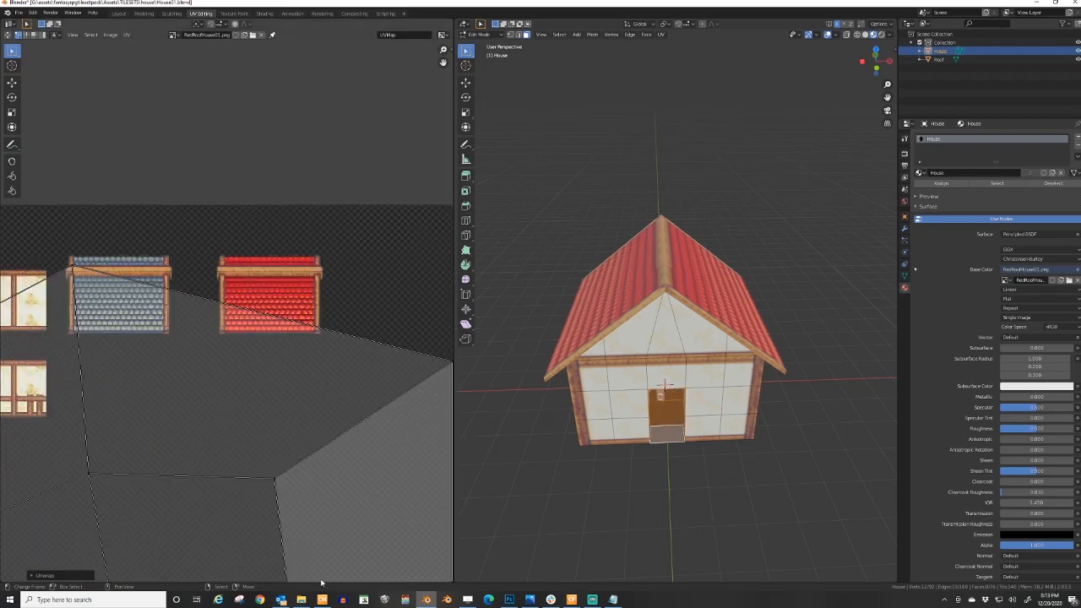
- Shrink the doorway faces' UVs and move them onto the dark blue door opening in the upper wall drawing
{"action": "scroll", "coordinate": [299, 490], "scroll_direction": "down", "scroll_amount": 3}
{"action": "key", "text": "a"}
{"action": "key", "text": "s"}
{"action": "left_click", "coordinate": [186, 429]}
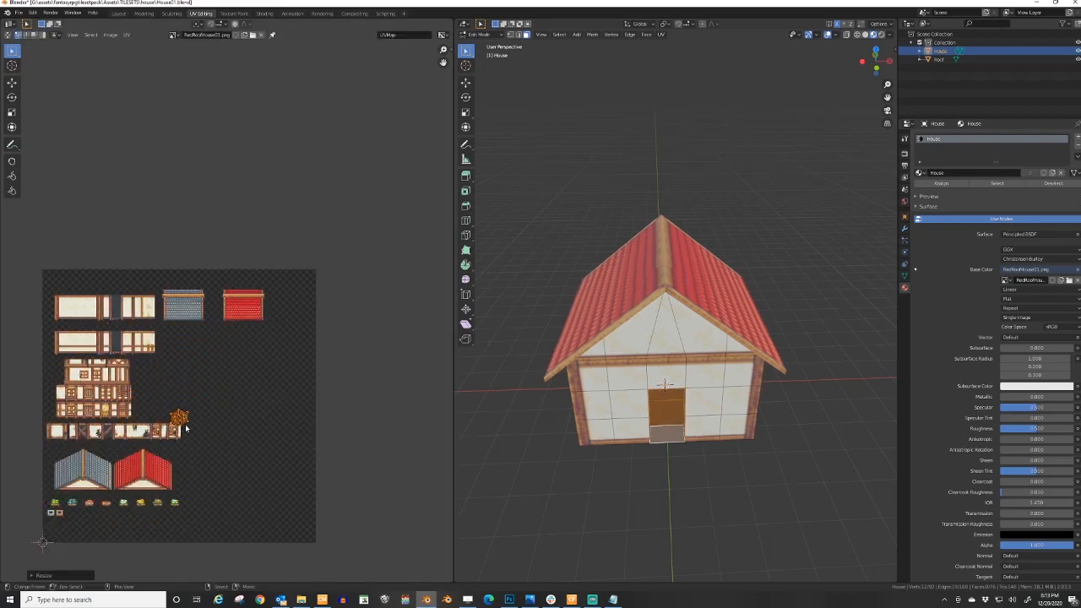
{"action": "key", "text": "g"}
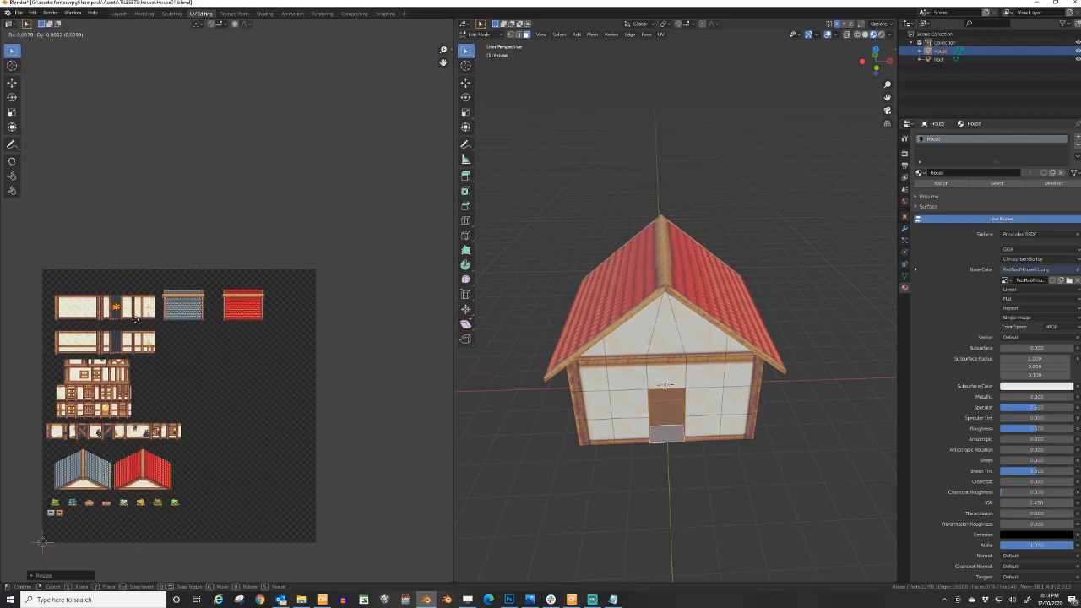
{"action": "left_click", "coordinate": [135, 319]}
- Inspect the doorway, walls and roof of the textured house from several angles in Object Mode
{"action": "key", "text": "Tab"}
{"action": "middle_click_drag", "start_coordinate": [643, 346], "coordinate": [713, 262]}
{"action": "scroll", "coordinate": [681, 329], "scroll_direction": "down", "scroll_amount": 3}
{"action": "scroll", "coordinate": [625, 346], "scroll_direction": "up", "scroll_amount": 3}
{"action": "scroll", "coordinate": [707, 362], "scroll_direction": "up", "scroll_amount": 2}
{"action": "mouse_move", "coordinate": [665, 275]}
{"action": "middle_mouse_down"}
{"action": "mouse_move", "coordinate": [684, 301]}
{"action": "mouse_move", "coordinate": [650, 298]}
{"action": "mouse_move", "coordinate": [660, 289]}
{"action": "middle_mouse_up"}
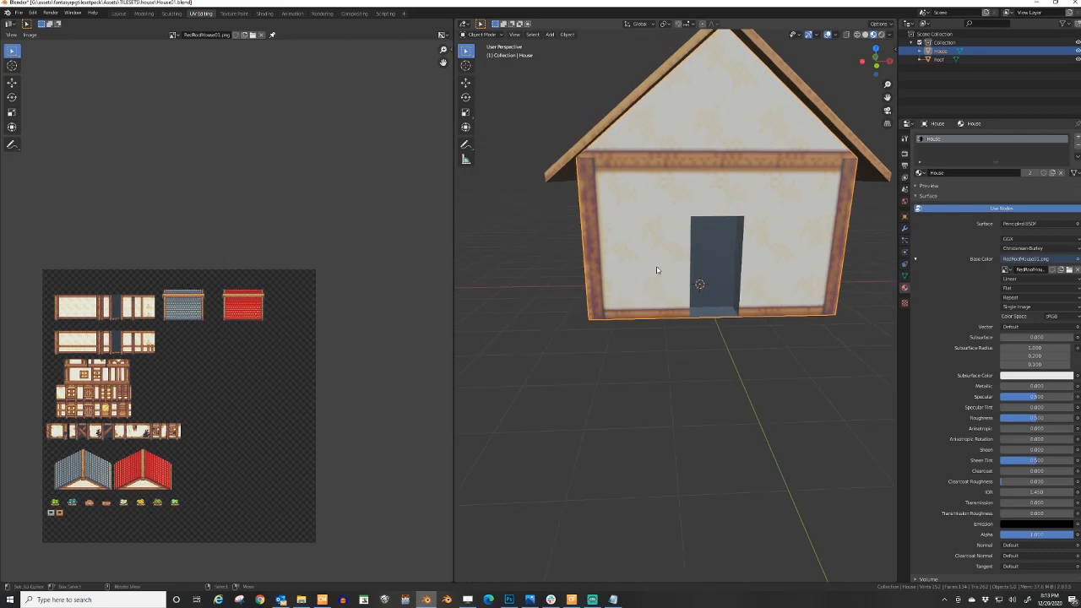
{"action": "scroll", "coordinate": [729, 289], "scroll_direction": "up", "scroll_amount": 3}
{"action": "scroll", "coordinate": [718, 286], "scroll_direction": "down", "scroll_amount": 4}
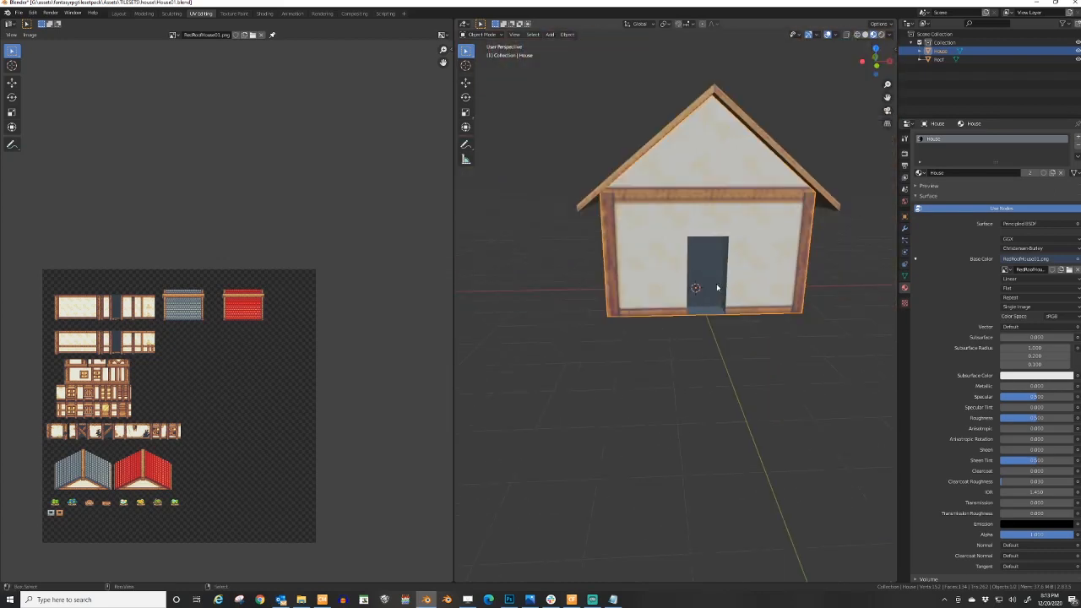
{"action": "middle_click_drag", "start_coordinate": [791, 282], "coordinate": [676, 361]}
{"action": "scroll", "coordinate": [724, 369], "scroll_direction": "down", "scroll_amount": 3}
{"action": "key", "text": "shift+c"}
{"action": "scroll", "coordinate": [743, 360], "scroll_direction": "down", "scroll_amount": 5}
{"action": "scroll", "coordinate": [675, 361], "scroll_direction": "up", "scroll_amount": 1}
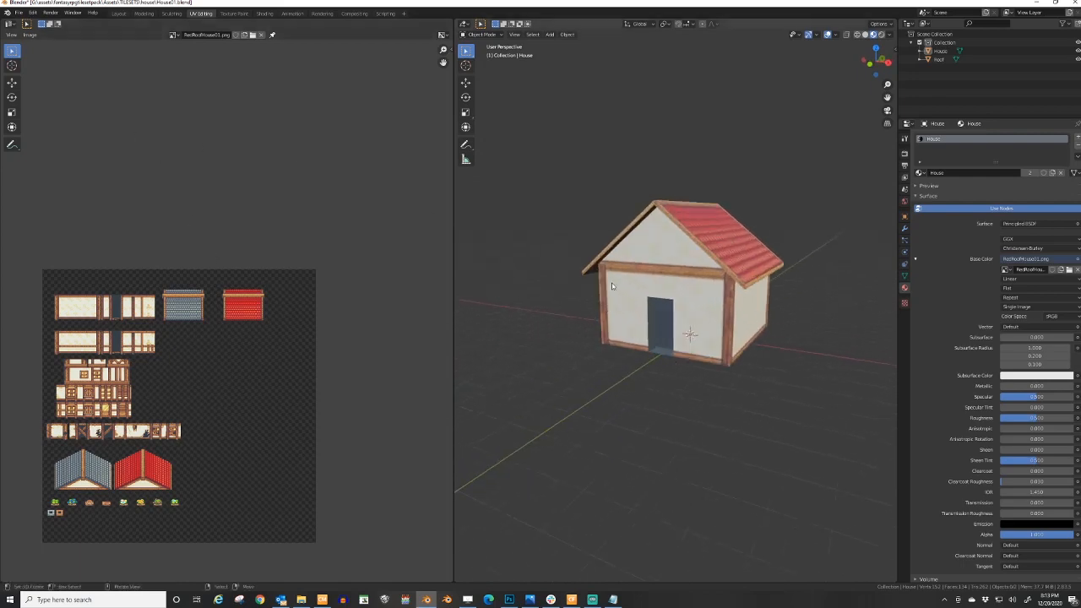
- Add a cube to the house mesh in Edit Mode and move it forward to the front wall using the side view
{"action": "key", "text": "Tab"}
{"action": "scroll", "coordinate": [701, 322], "scroll_direction": "up", "scroll_amount": 1}
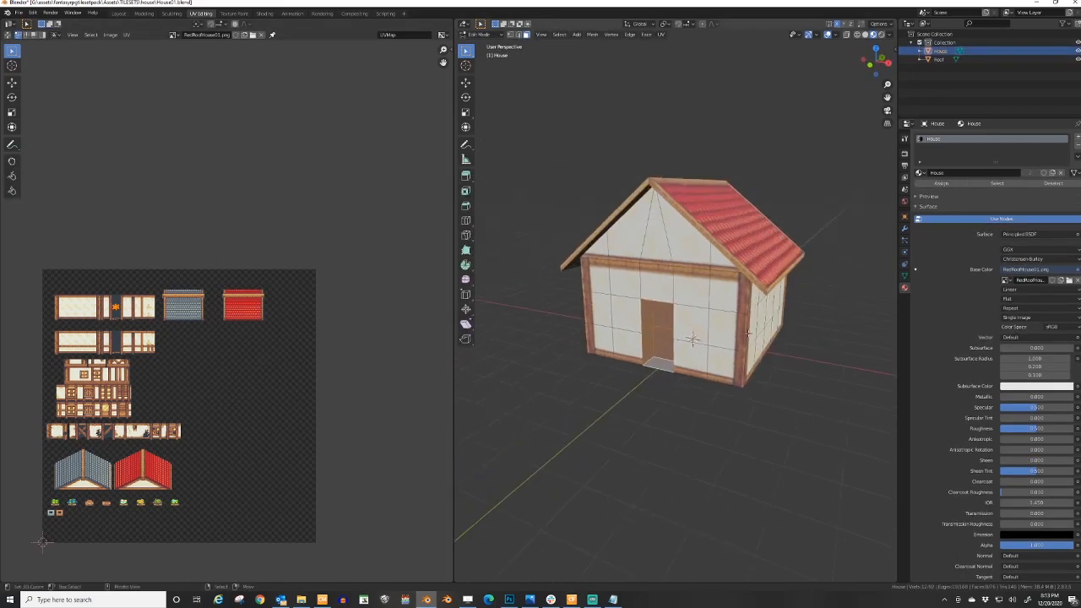
{"action": "key", "text": "shift+a"}
{"action": "left_click", "coordinate": [747, 341]}
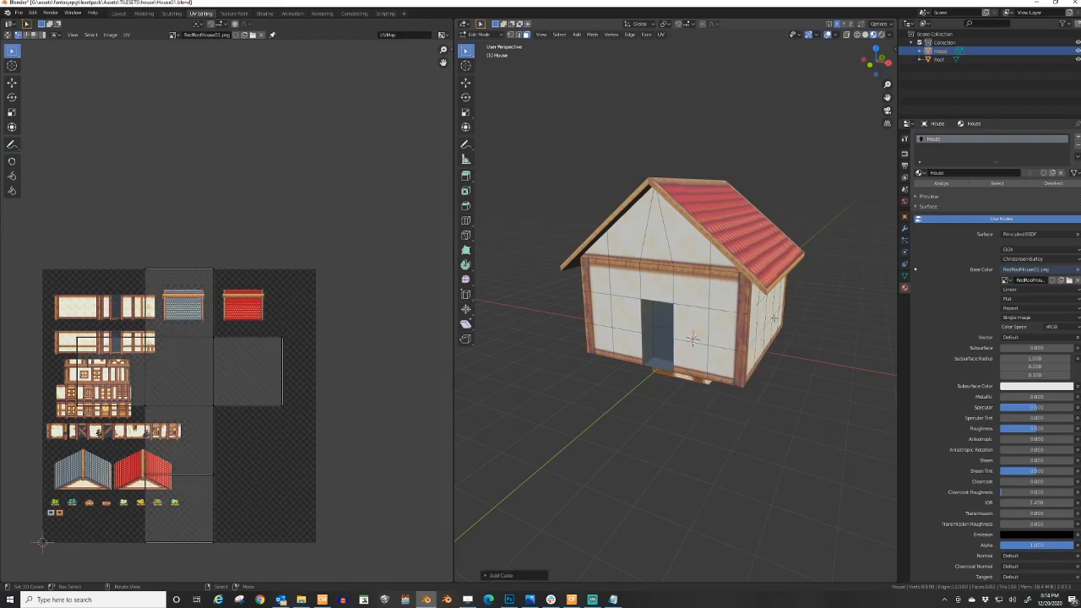
{"action": "key", "text": "KP_3"}
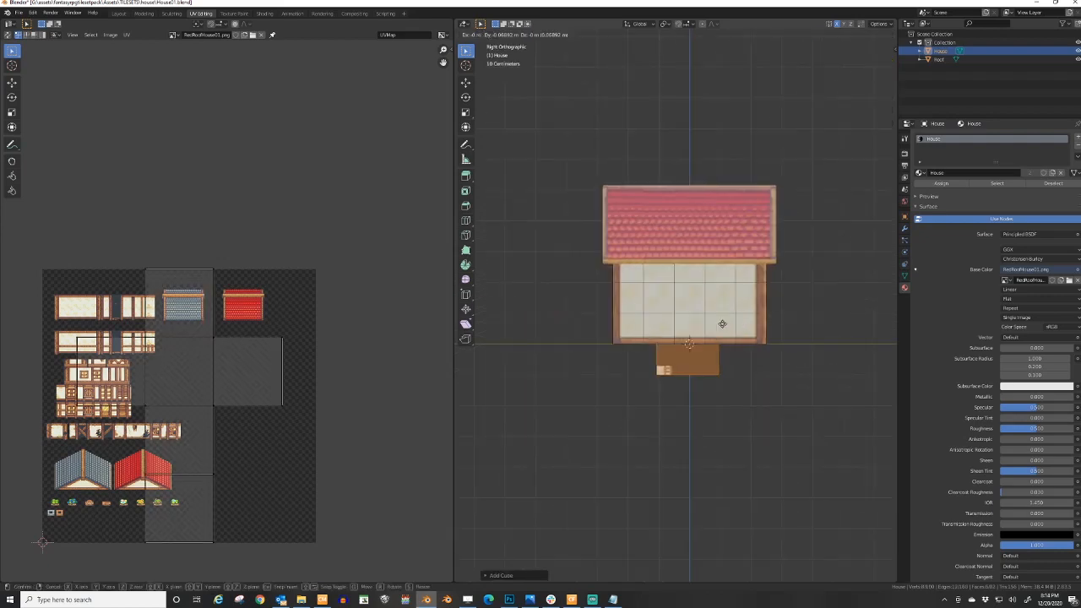
{"action": "key", "text": "g"}
{"action": "key", "text": "KP_1"}
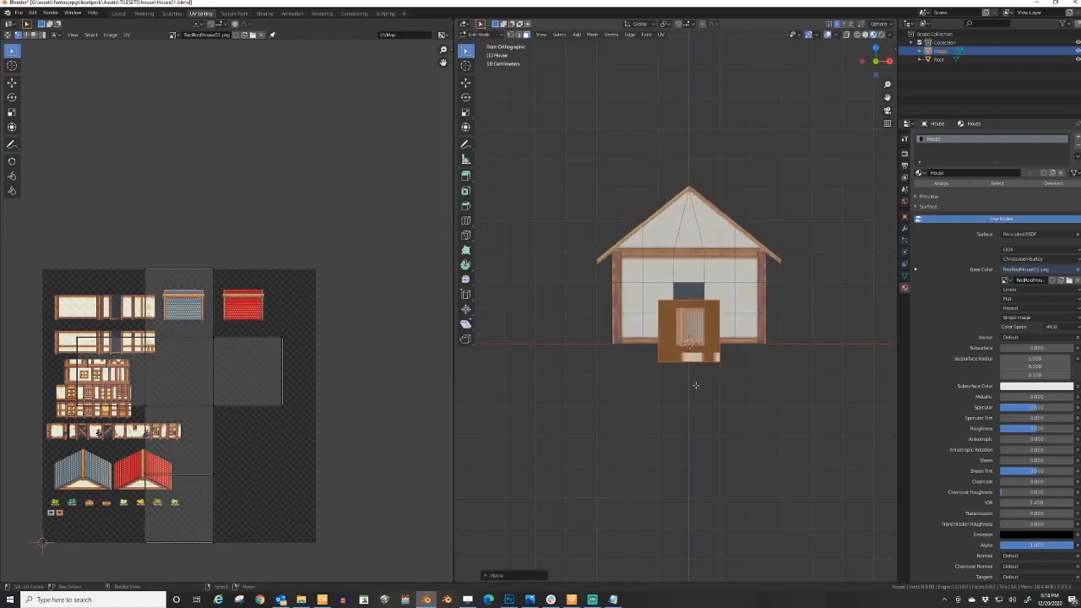
- Shrink the cube uniformly to a small block and move it near the base of the doorway
{"action": "type", "text": "sx.5"}
{"action": "key", "text": "Escape"}
{"action": "key", "text": "s"}
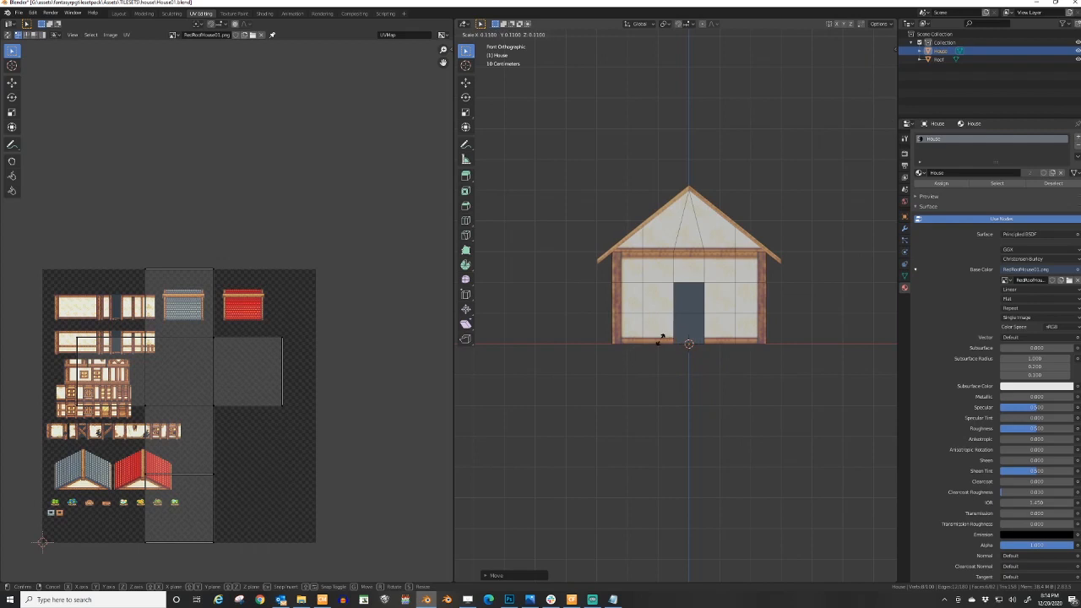
{"action": "left_click", "coordinate": [687, 342]}
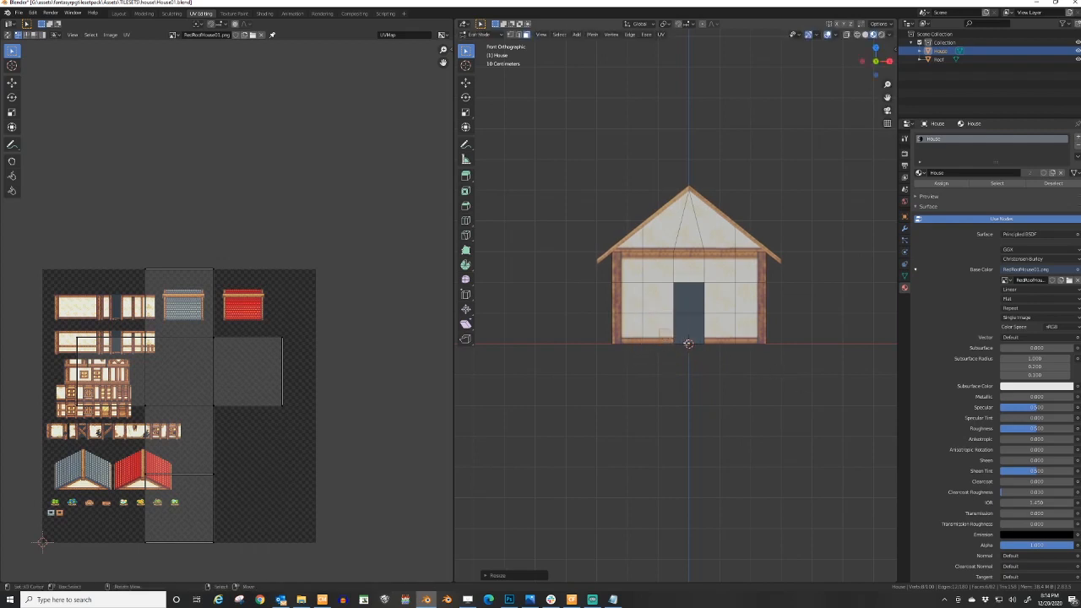
{"action": "key", "text": "g"}
{"action": "left_click", "coordinate": [718, 348]}
- Fine-tune the block's size and place it in the lower-left corner of the doorway, as tall as the wooden base trim
{"action": "scroll", "coordinate": [719, 349], "scroll_direction": "up", "scroll_amount": 6}
{"action": "key", "text": "s"}
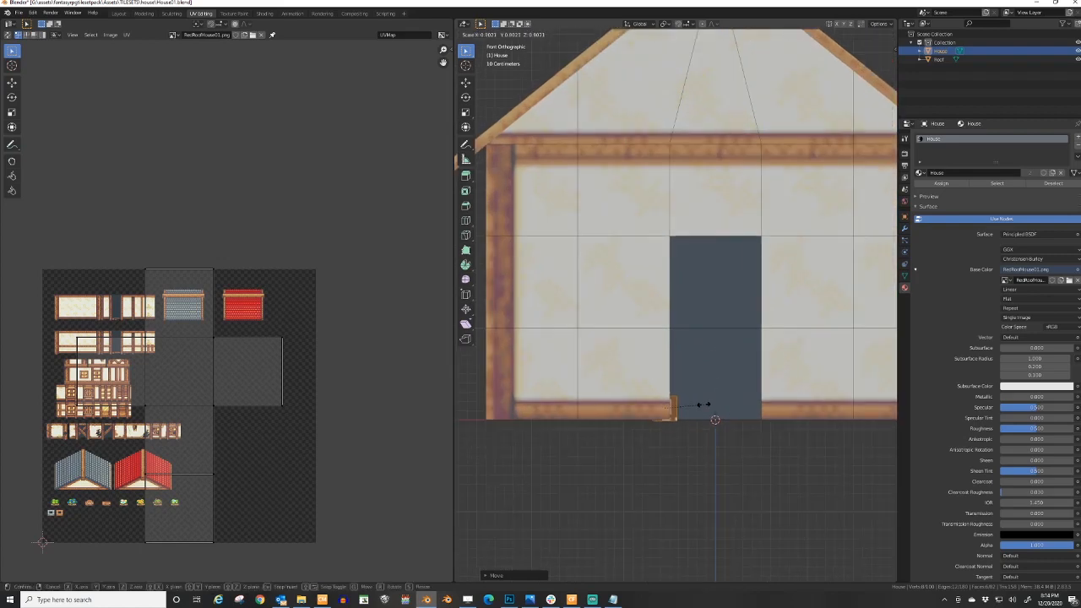
{"action": "left_click", "coordinate": [701, 403]}
{"action": "key", "text": "g"}
{"action": "left_click", "coordinate": [727, 406]}
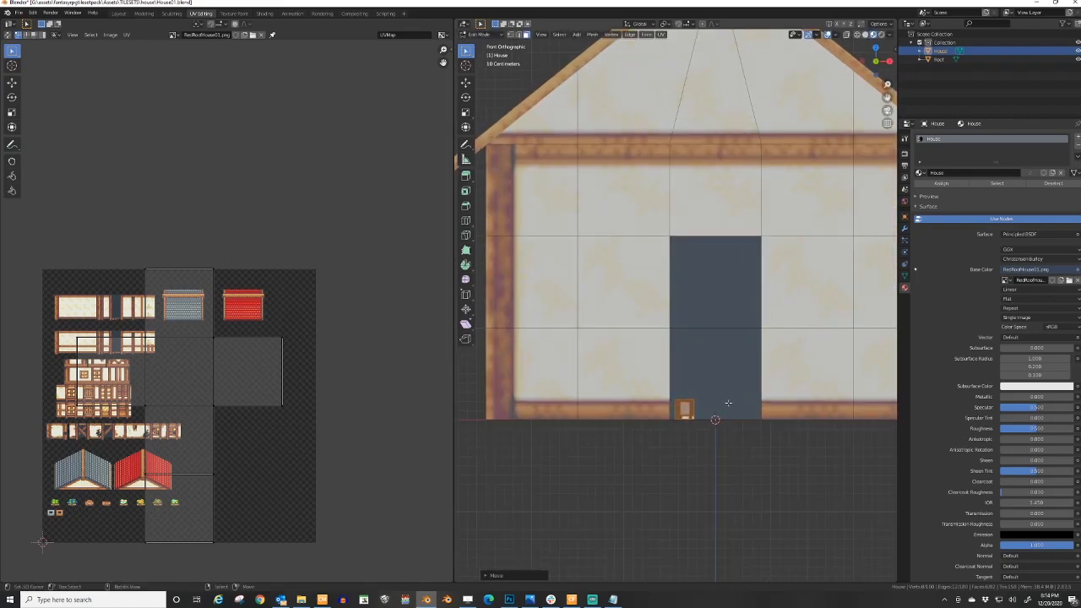
- Check the block's depth against the front wall and move it along X onto the doorway's left edge
{"action": "key", "text": "KP_3"}
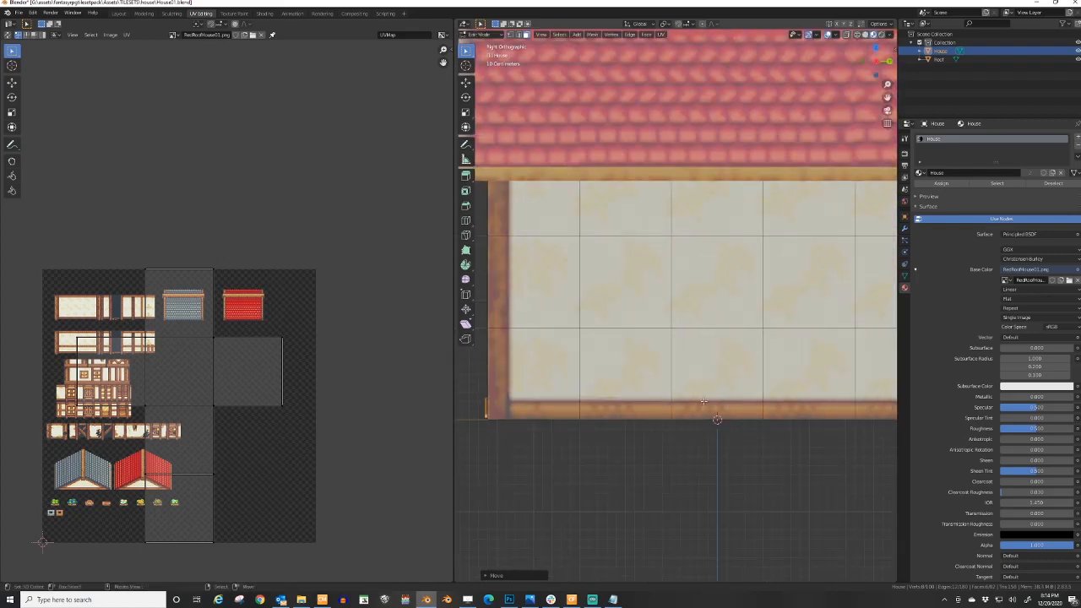
{"action": "middle_click_drag", "start_coordinate": [715, 402], "coordinate": [785, 434]}
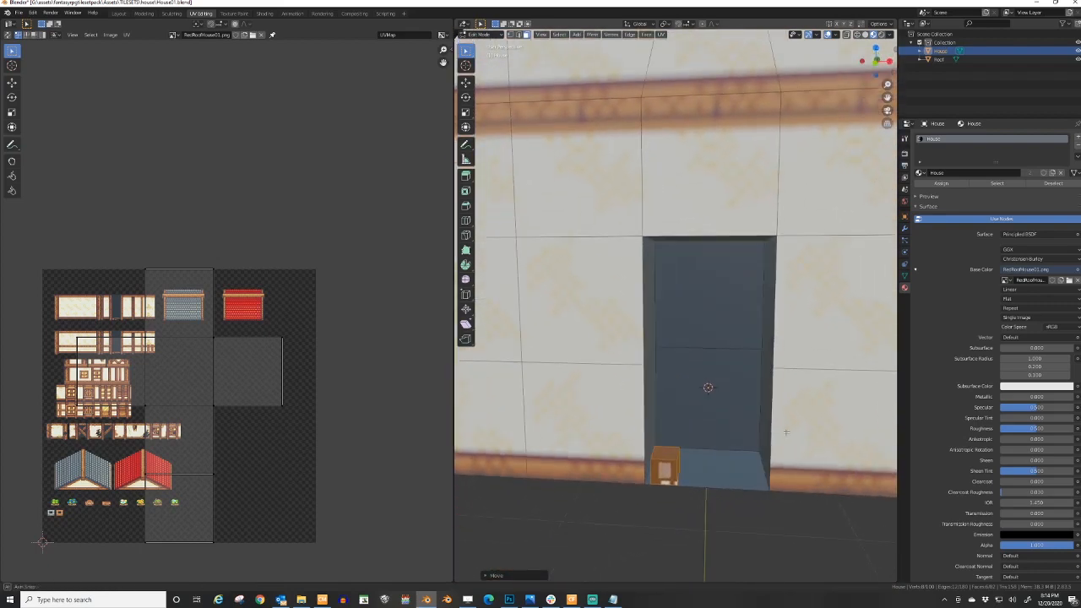
{"action": "key", "text": "g"}
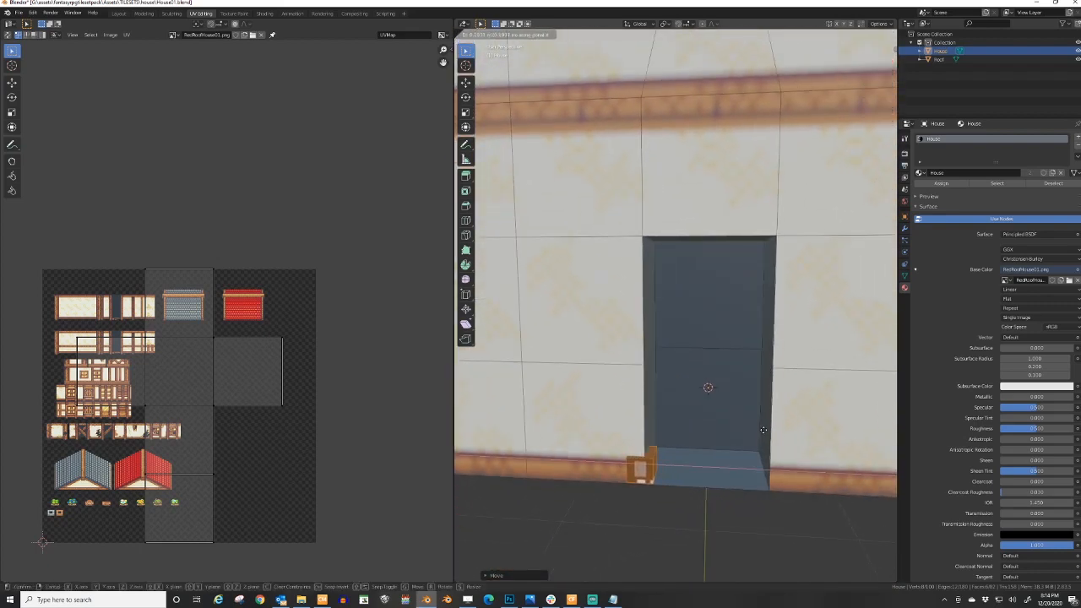
{"action": "left_click", "coordinate": [758, 431]}
{"action": "key", "text": "g"}
{"action": "key", "text": "x"}
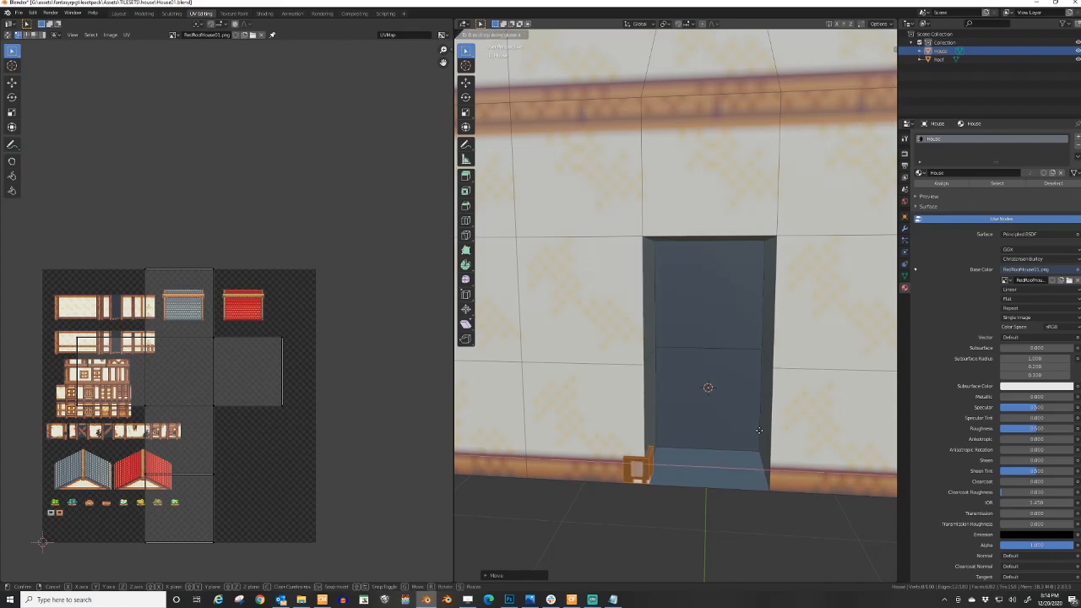
{"action": "left_click", "coordinate": [759, 433]}
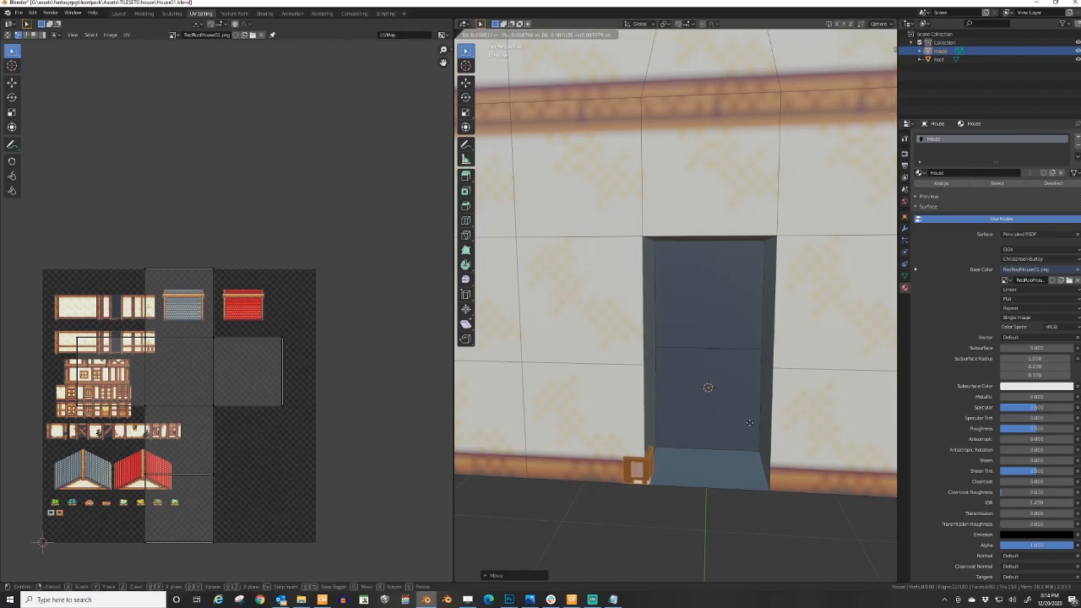
- Adjust the block along Z so it lines up with the bottom of the front wall
{"action": "key", "text": "s"}
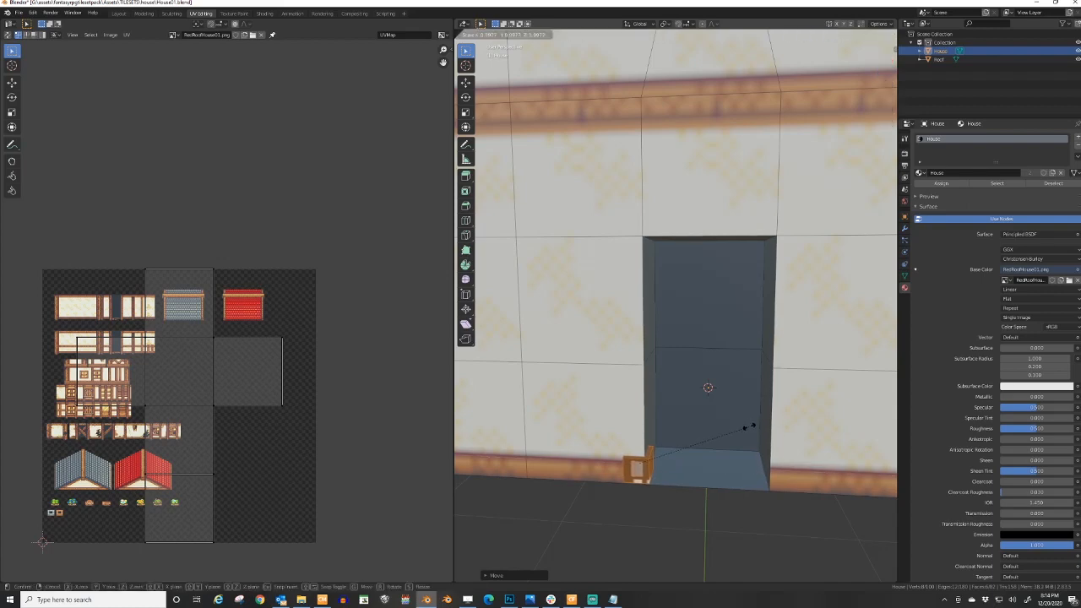
{"action": "key", "text": "z"}
{"action": "left_click", "coordinate": [745, 441]}
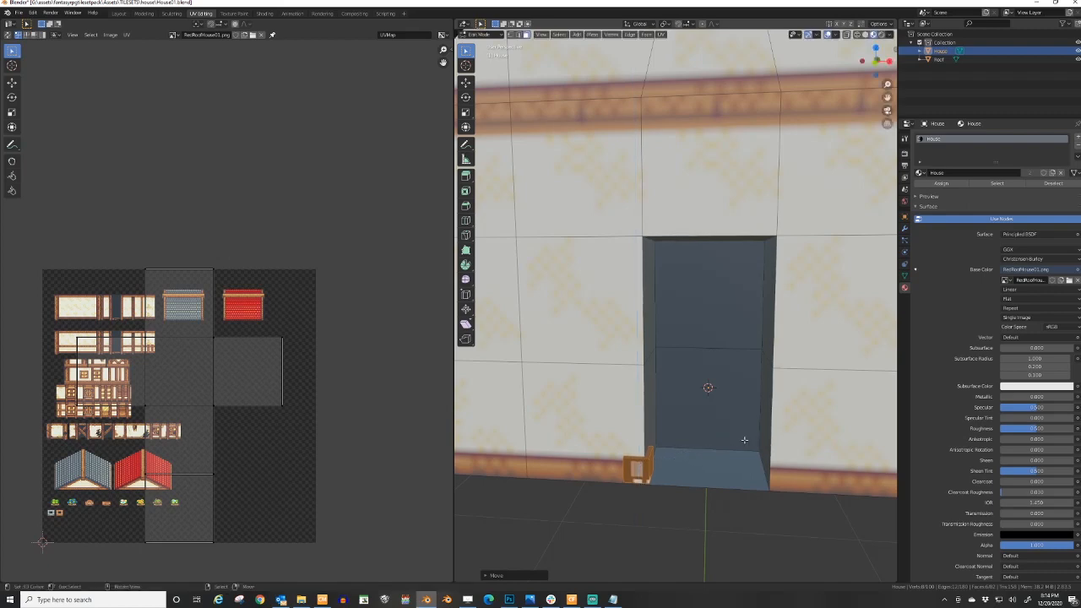
{"action": "key", "text": "g"}
{"action": "key", "text": "z"}
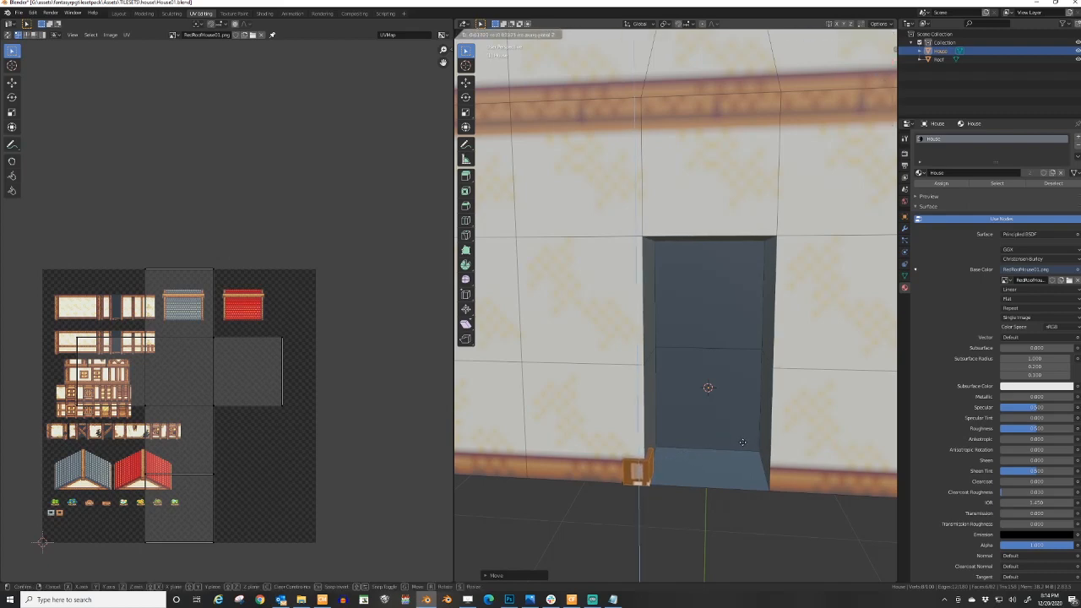
{"action": "left_click", "coordinate": [742, 442]}
- Raise the block's top face along Z to the top of the doorway to form a door post, and select its front face
{"action": "right_click", "coordinate": [647, 456]}
{"action": "right_click", "coordinate": [651, 455]}
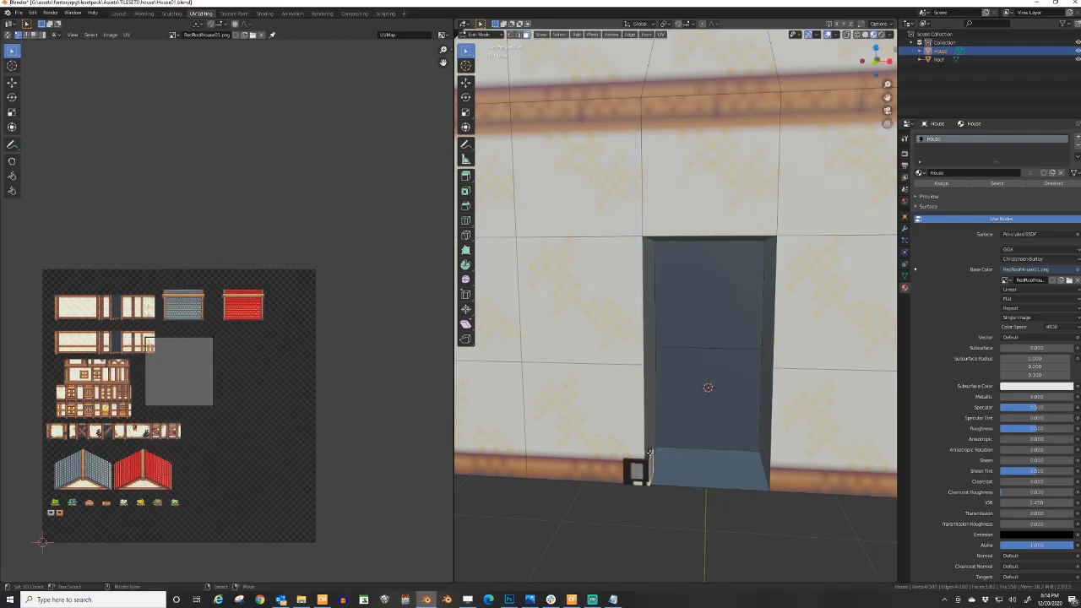
{"action": "right_click", "coordinate": [649, 454]}
{"action": "key", "text": "e"}
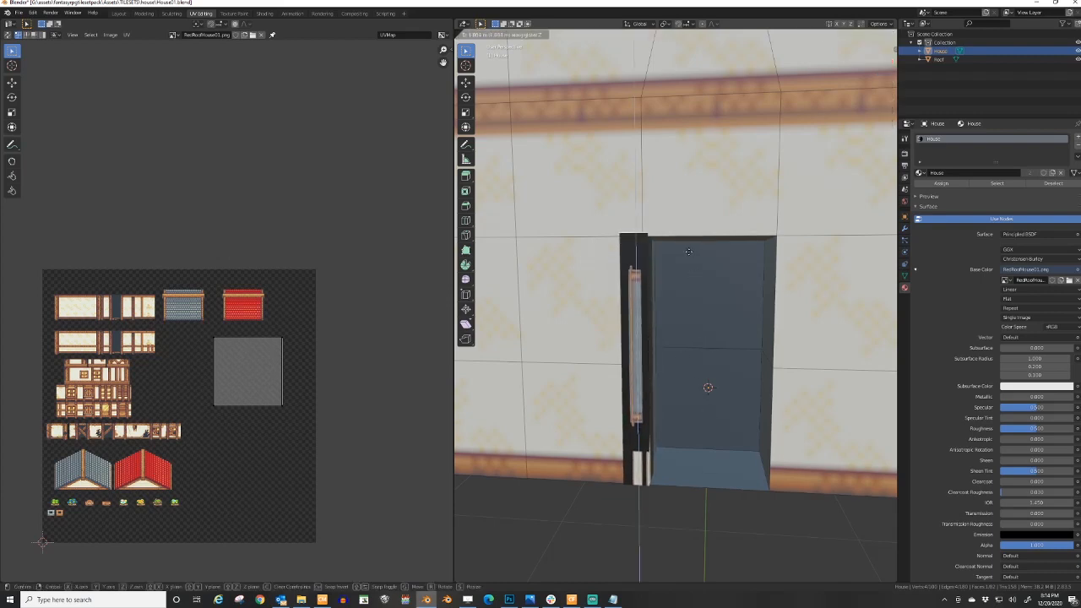
{"action": "left_click", "coordinate": [689, 250]}
{"action": "left_click", "coordinate": [638, 361]}
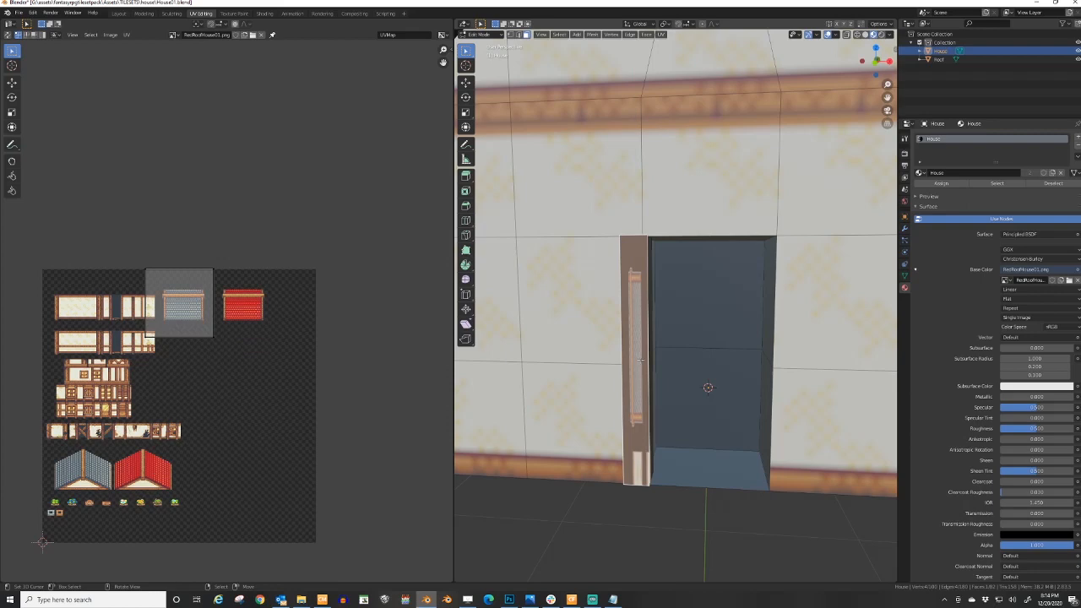
{"action": "key", "text": "ctrl+l"}
{"action": "key", "text": "KP_1"}
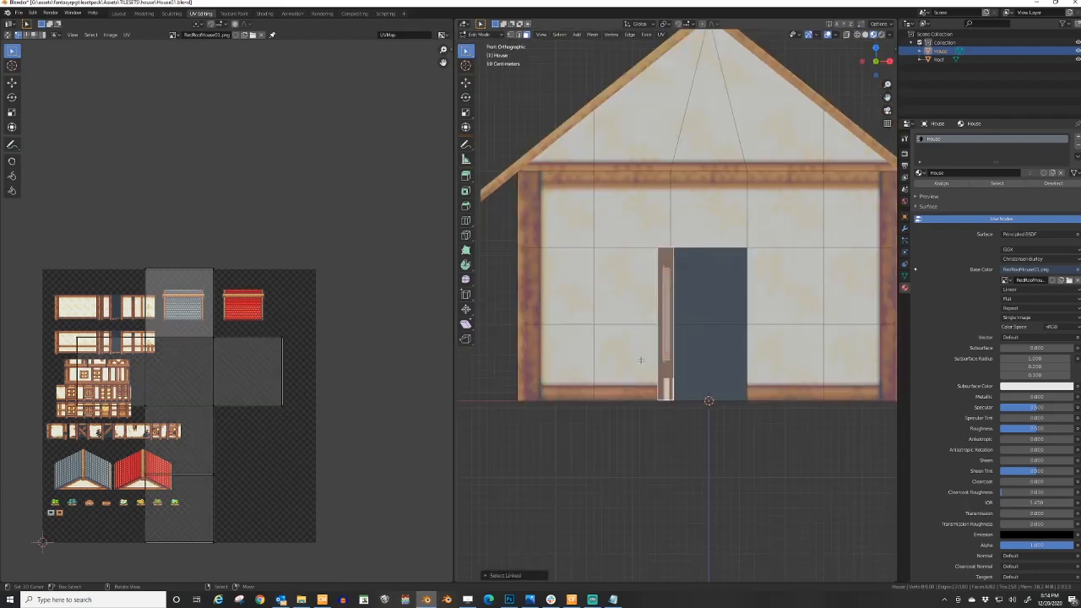
{"action": "scroll", "coordinate": [683, 299], "scroll_direction": "up", "scroll_amount": 2}
{"action": "middle_click_drag", "start_coordinate": [683, 299], "coordinate": [642, 370]}
{"action": "scroll", "coordinate": [623, 375], "scroll_direction": "down", "scroll_amount": 3}
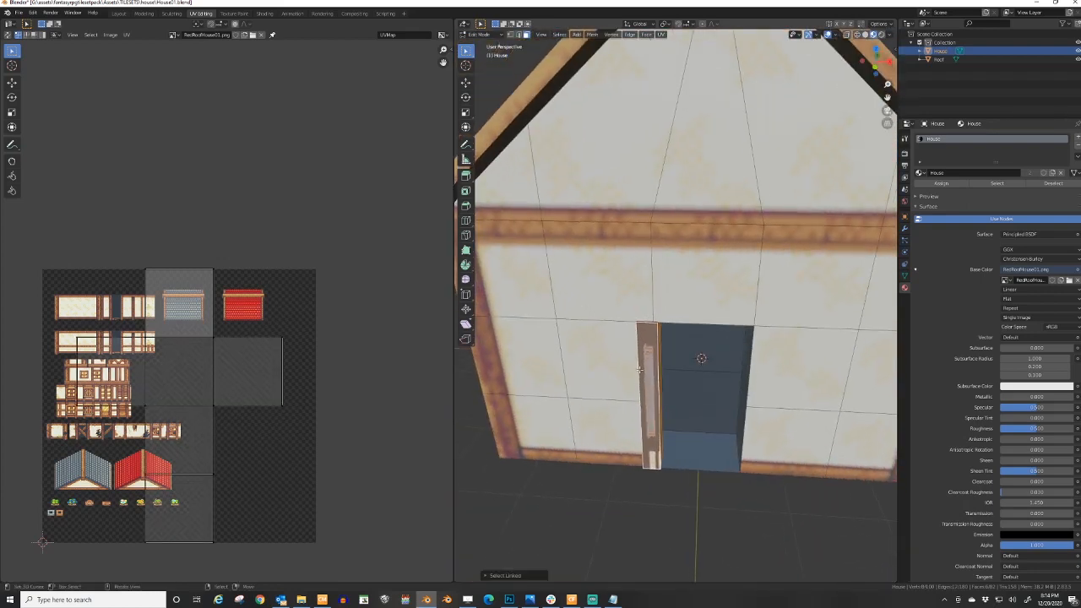
{"action": "key", "text": "ctrl+z"}
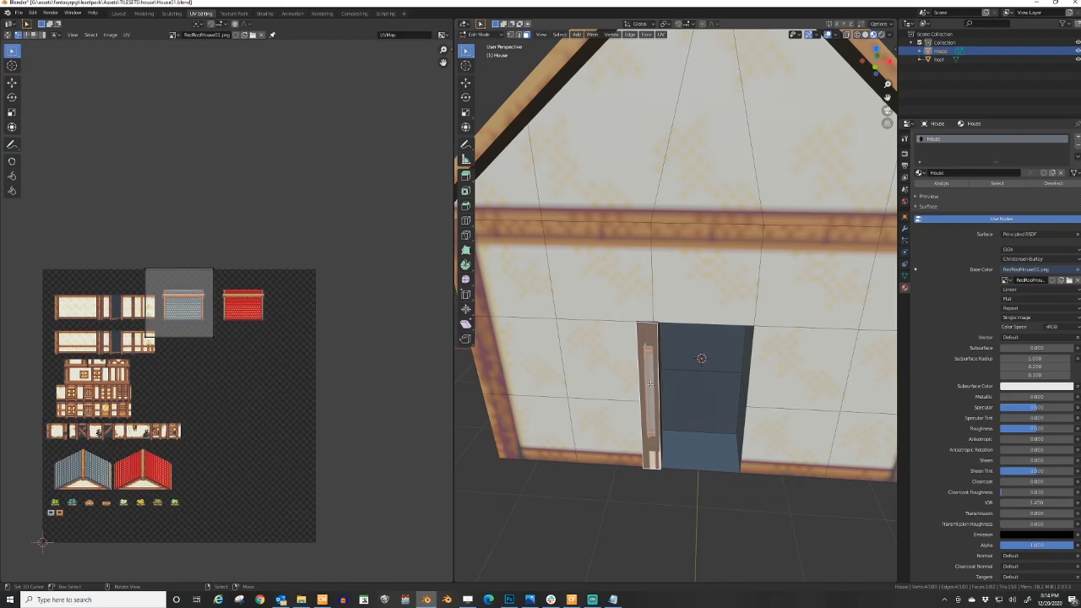
{"action": "scroll", "coordinate": [650, 384], "scroll_direction": "up", "scroll_amount": 2}
{"action": "middle_click_drag", "start_coordinate": [650, 384], "coordinate": [587, 400]}
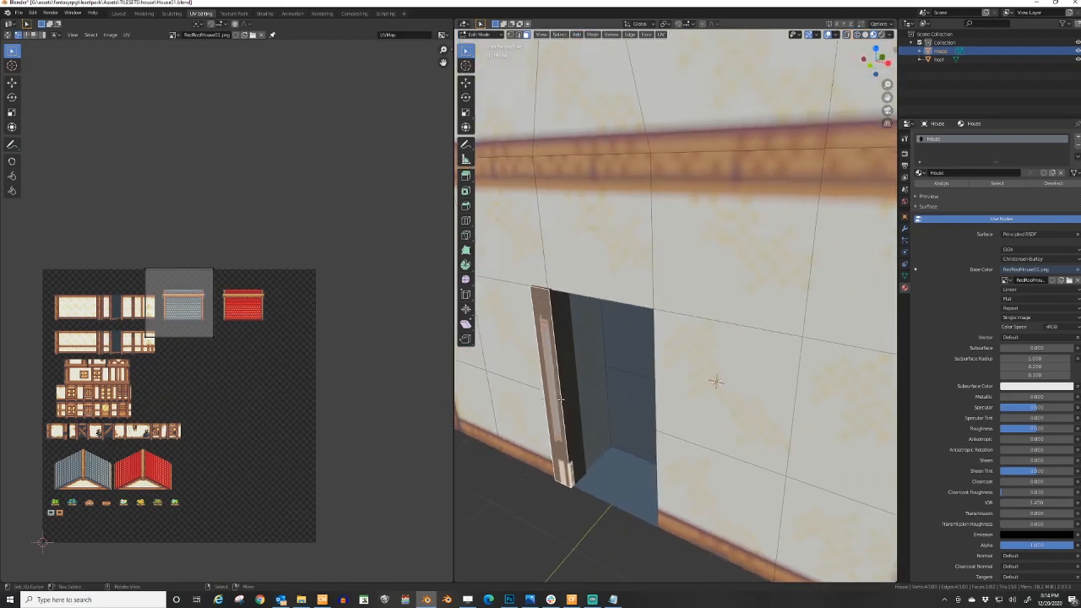
- Select all linked faces of the door post and project their UVs from the front view
{"action": "key", "text": "ctrl+l"}
{"action": "key", "text": "KP_1"}
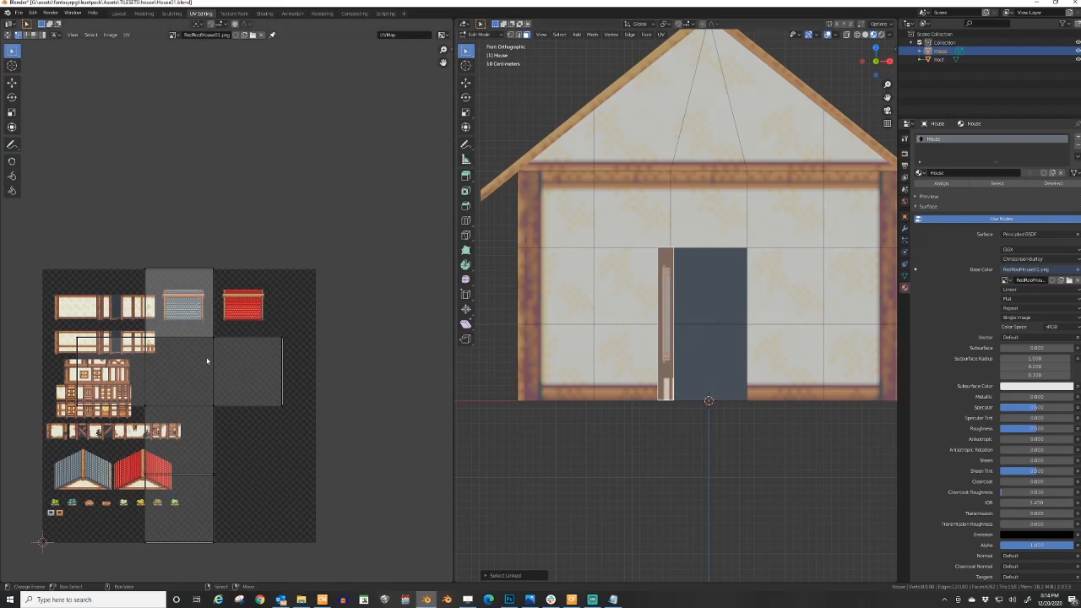
{"action": "key", "text": "u"}
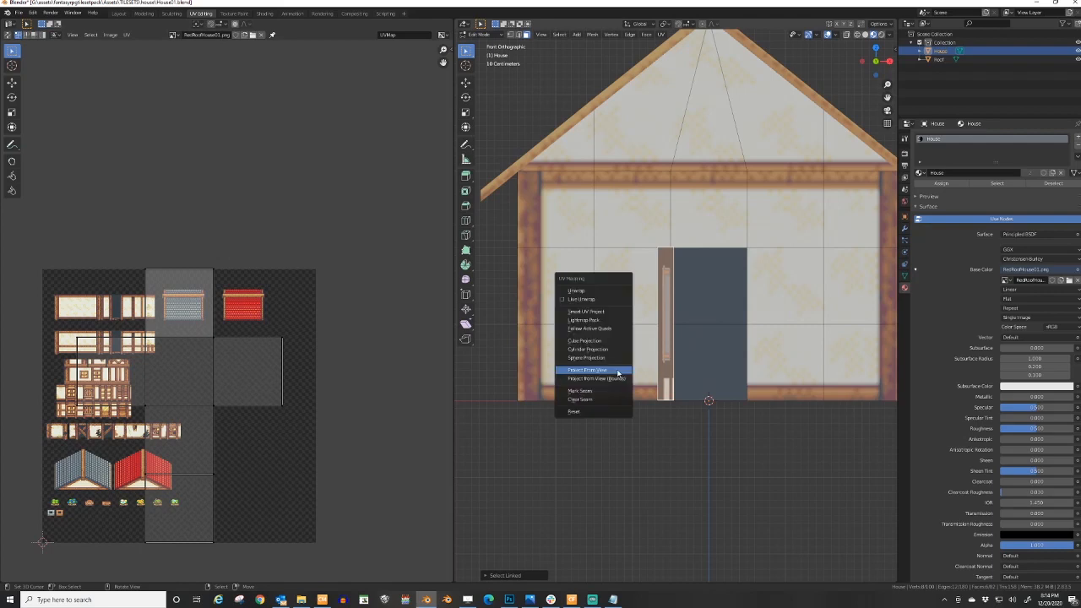
{"action": "left_click", "coordinate": [618, 372]}
- Shrink the door post's UVs and move them onto the wooden post left of the dark door opening in the upper wall drawing
{"action": "scroll", "coordinate": [243, 402], "scroll_direction": "up", "scroll_amount": 4}
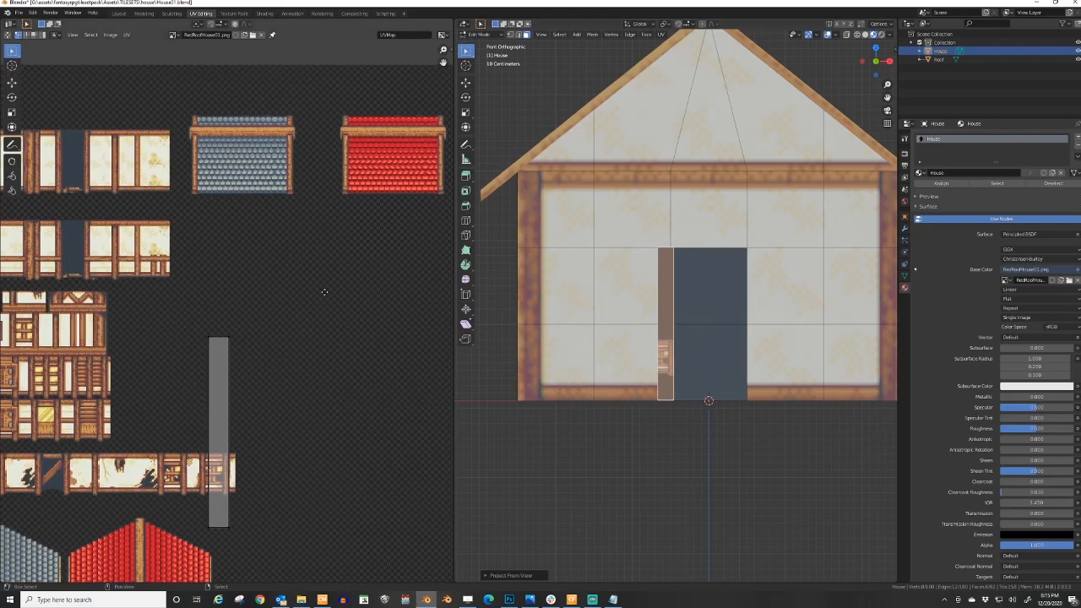
{"action": "key", "text": "s"}
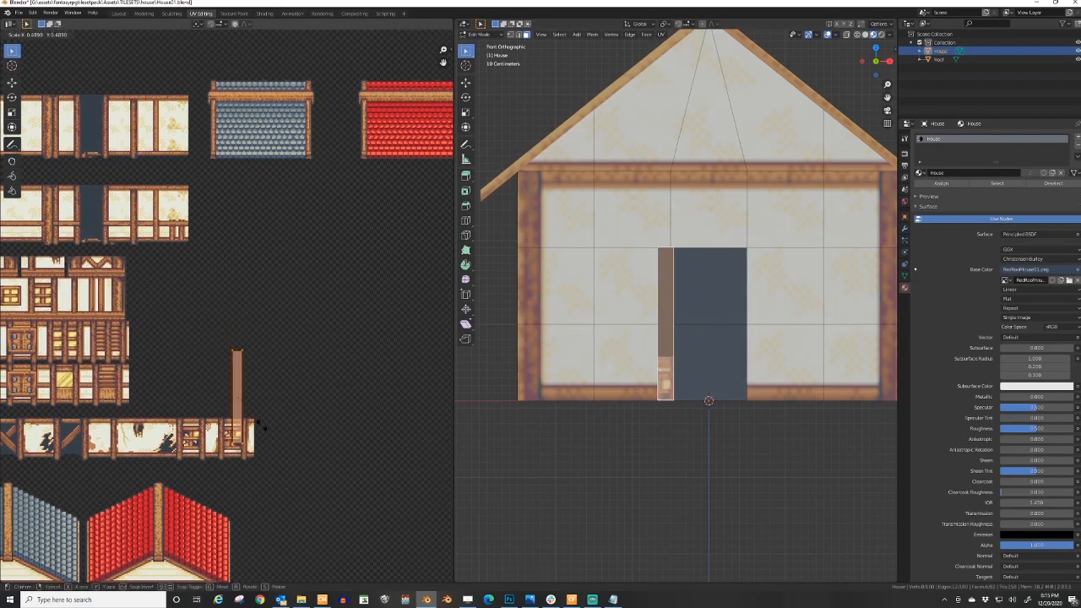
{"action": "left_click", "coordinate": [253, 427]}
{"action": "key", "text": "g"}
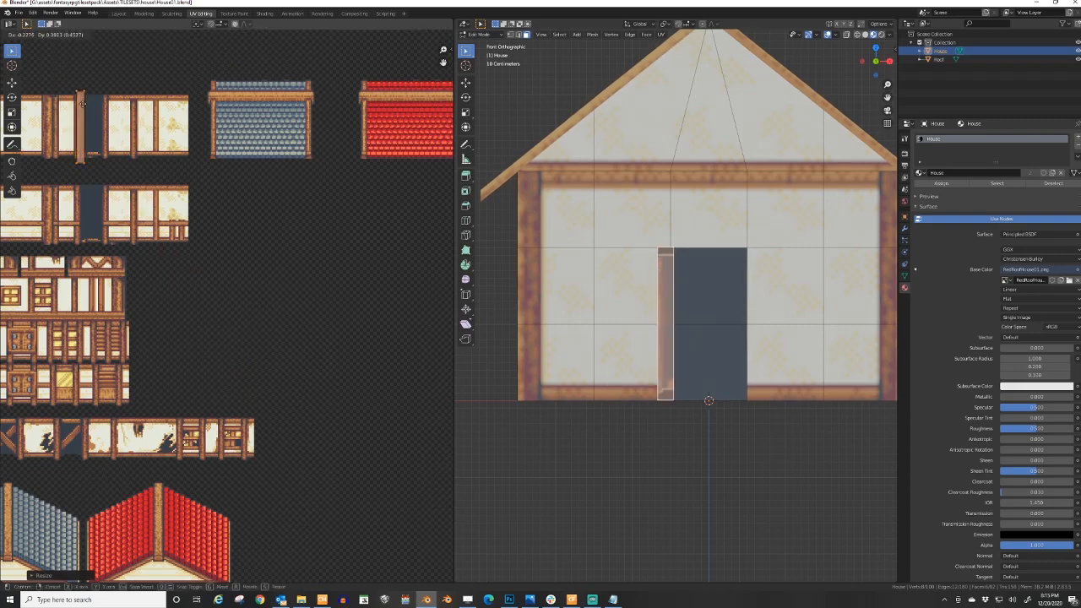
{"action": "left_click", "coordinate": [98, 164]}
- Refine the UVs' position, overall scale and X width so they fit within the brown wooden post of the texture
{"action": "scroll", "coordinate": [98, 164], "scroll_direction": "up", "scroll_amount": 3}
{"action": "scroll", "coordinate": [188, 242], "scroll_direction": "up", "scroll_amount": 2}
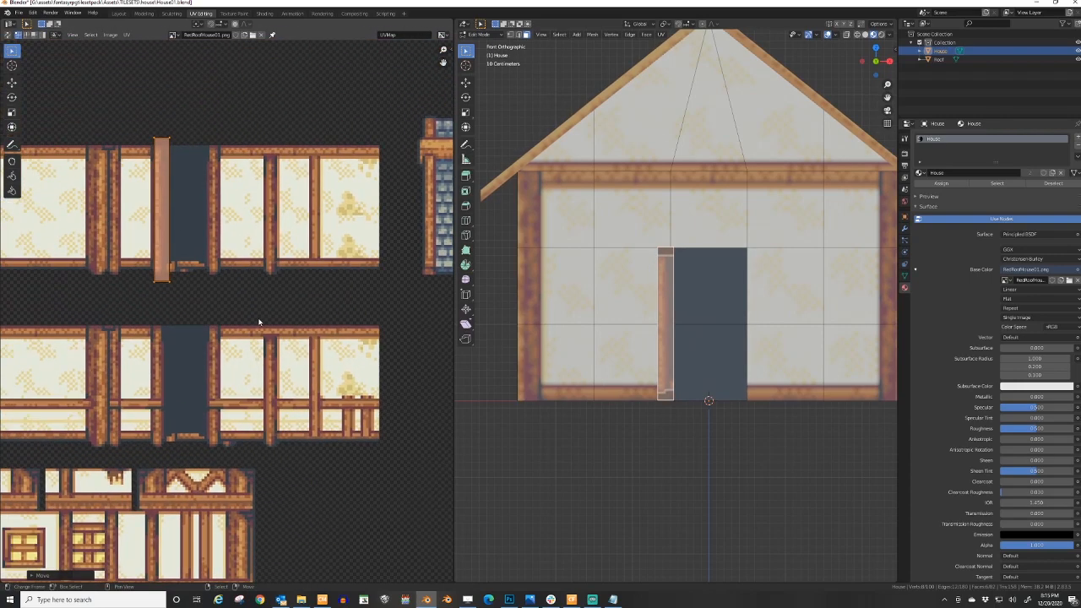
{"action": "key", "text": "g"}
{"action": "left_click", "coordinate": [222, 296]}
{"action": "key", "text": "s"}
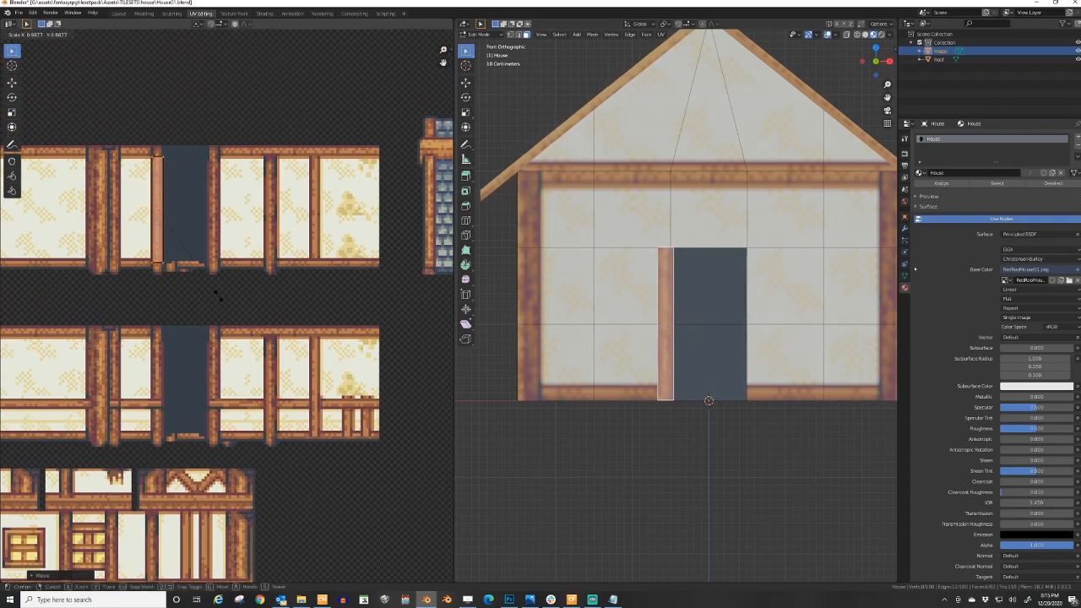
{"action": "key", "text": "x"}
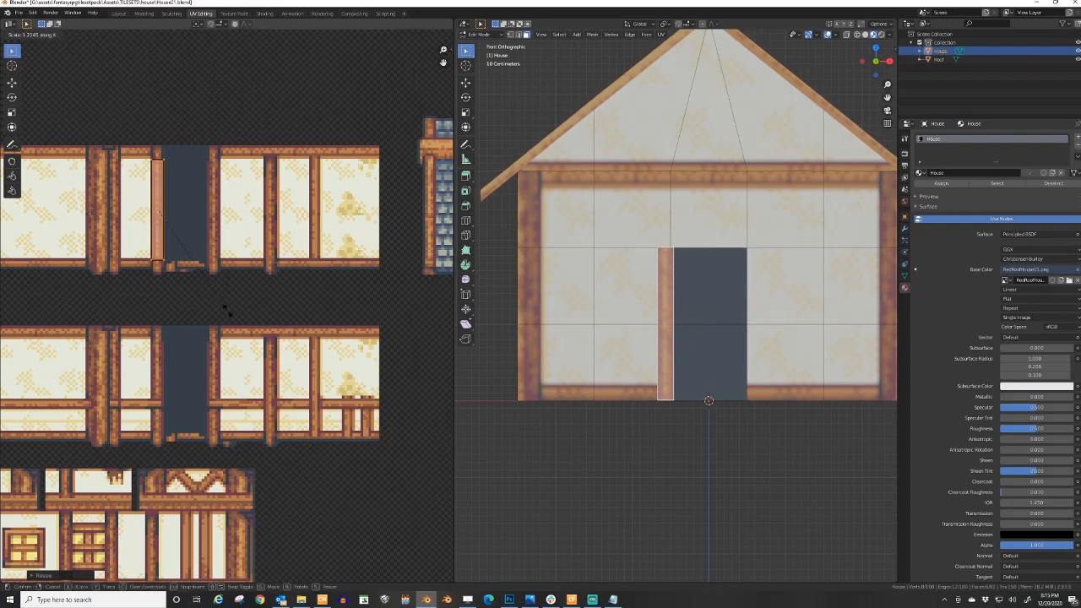
{"action": "left_click", "coordinate": [227, 312]}
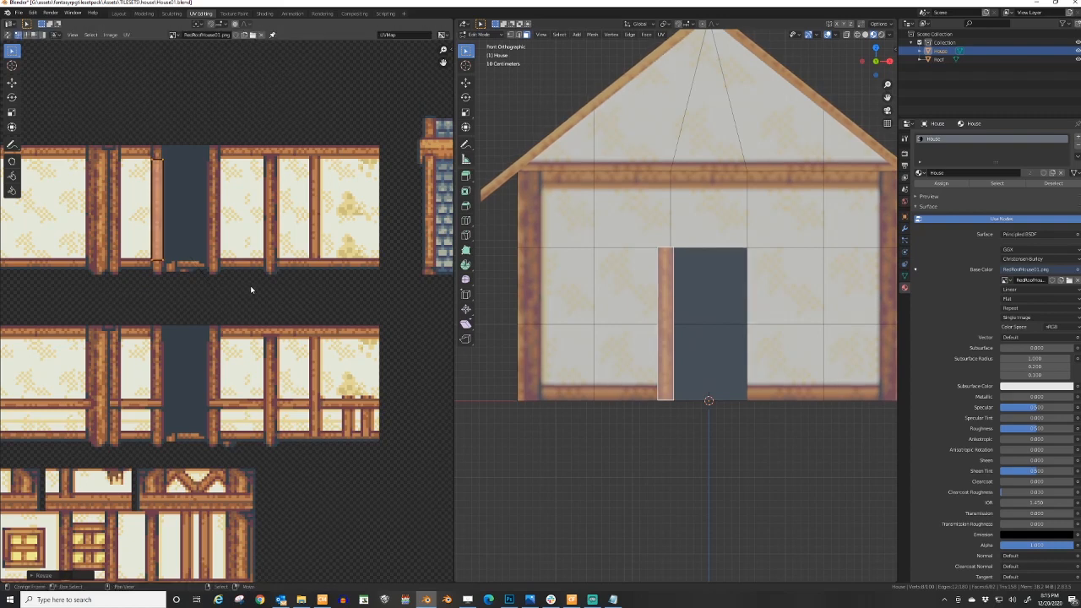
{"action": "key", "text": "s"}
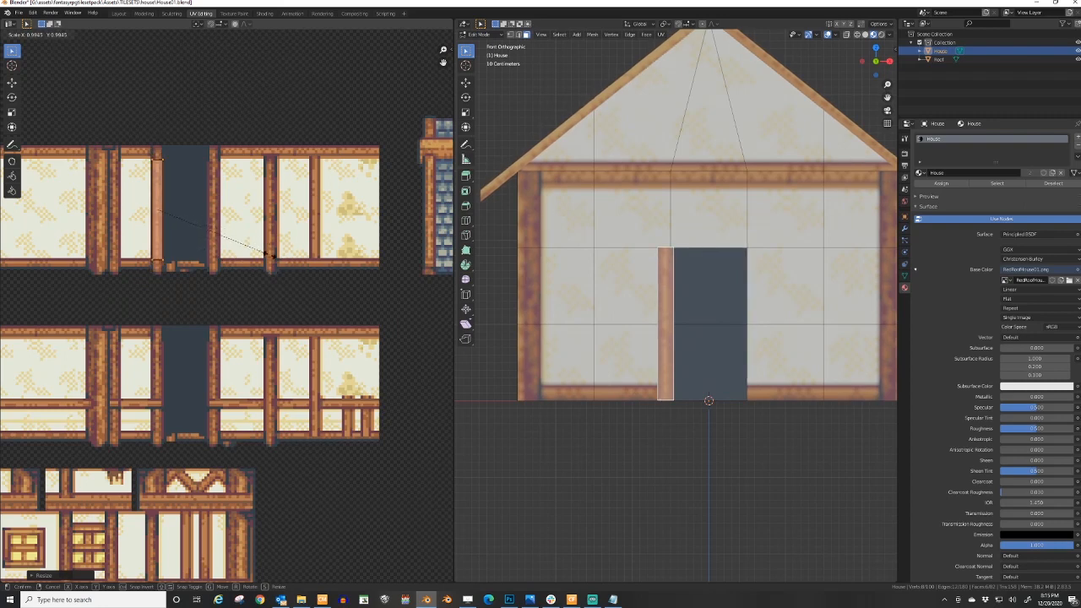
{"action": "left_click", "coordinate": [272, 255]}
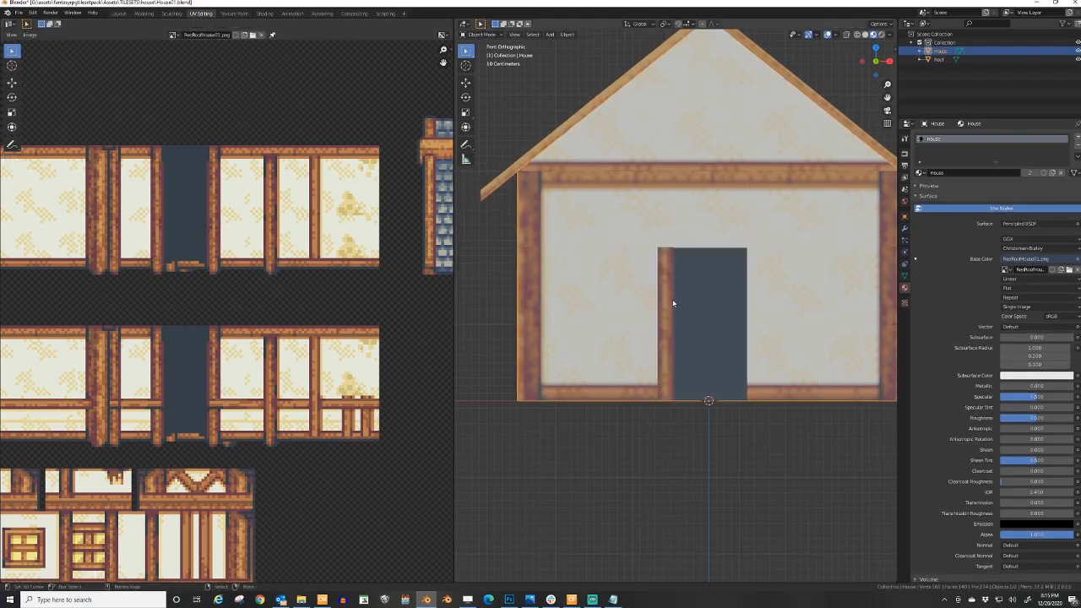
- Duplicate the textured door post and move the copy along X to the opposite side of the doorway
{"action": "key", "text": "l"}
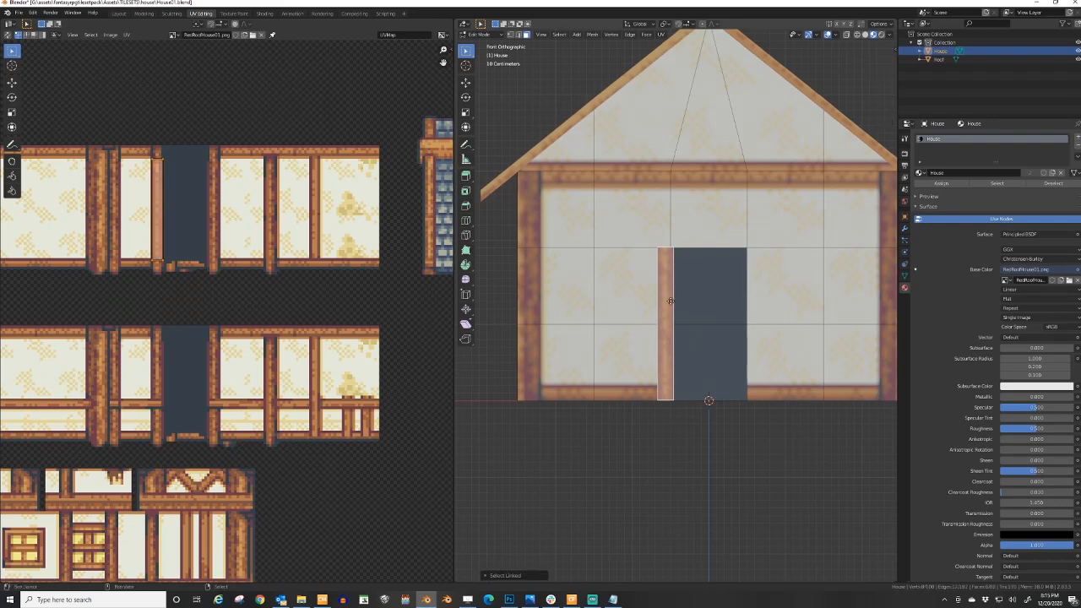
{"action": "key", "text": "g"}
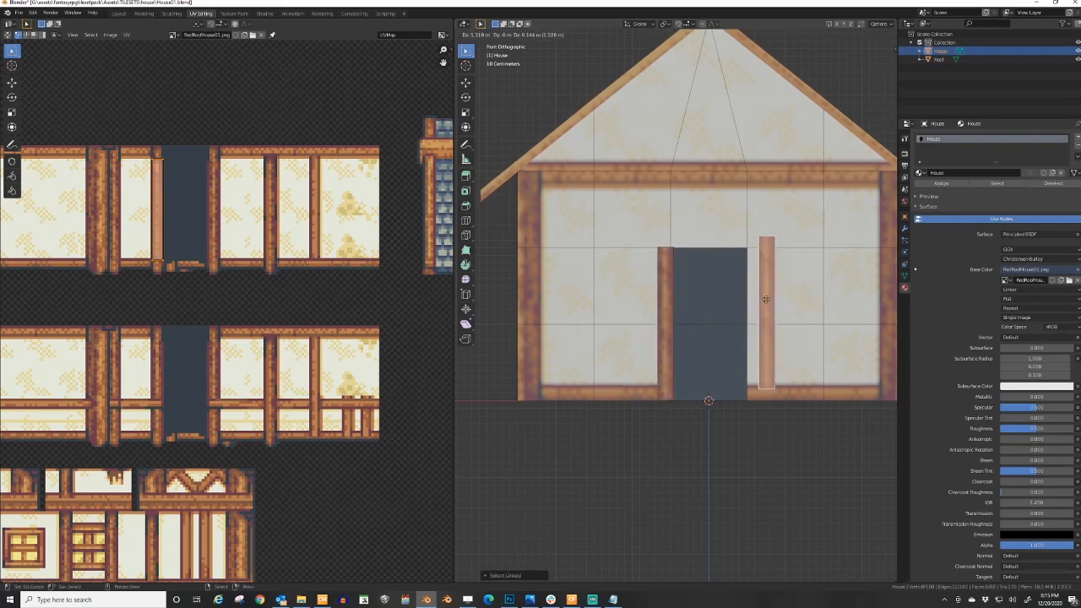
{"action": "key", "text": "x"}
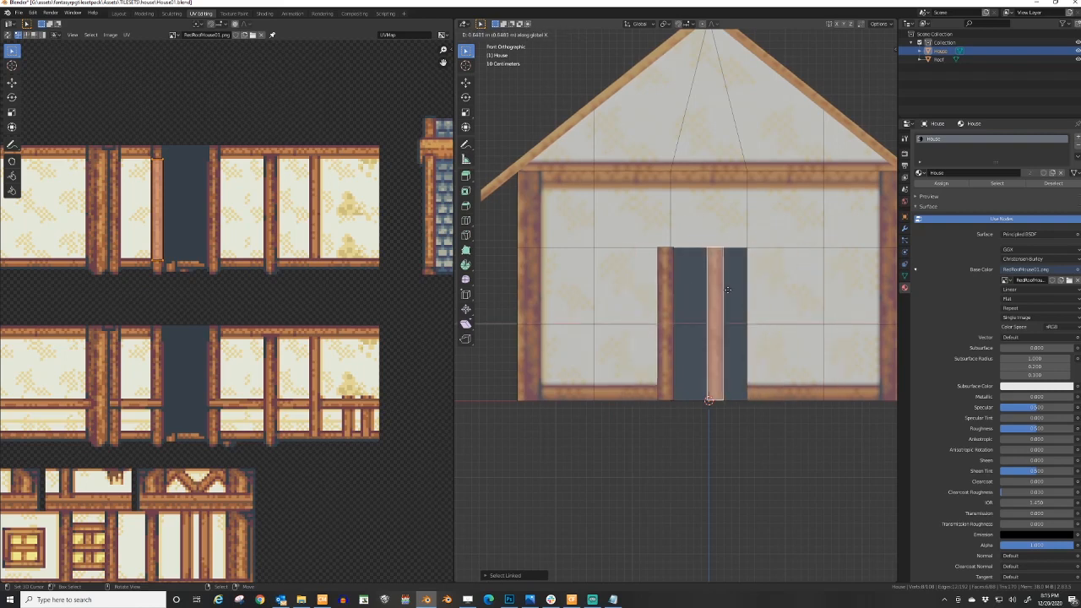
{"action": "left_click", "coordinate": [755, 291]}
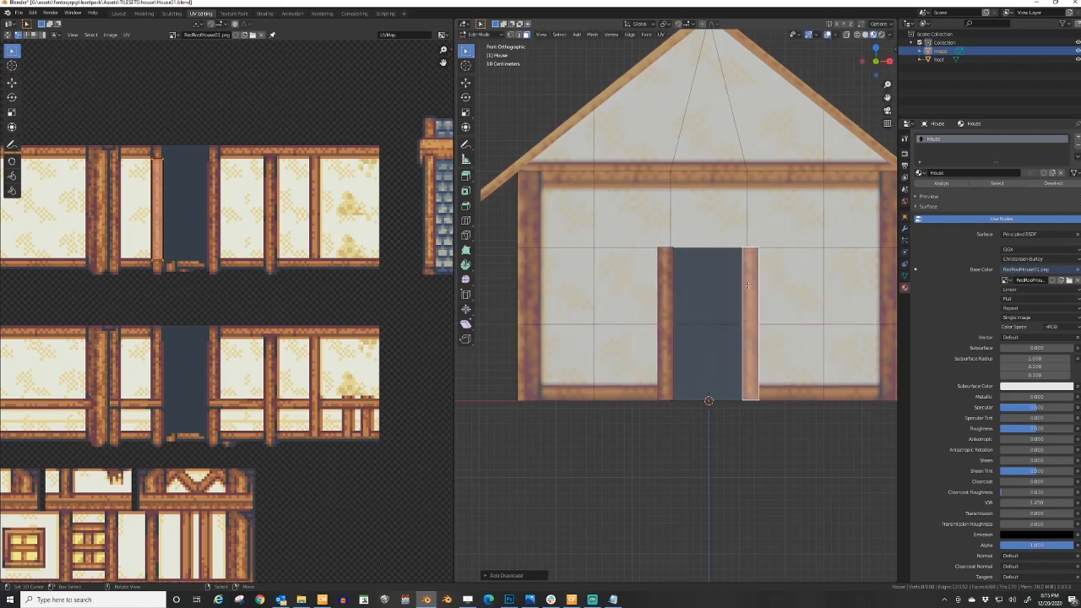
- Duplicate the right-hand door post and rotate the copy 90° about Y to lie across the doorway's top as a lintel
{"action": "scroll", "coordinate": [755, 292], "scroll_direction": "down", "scroll_amount": 1}
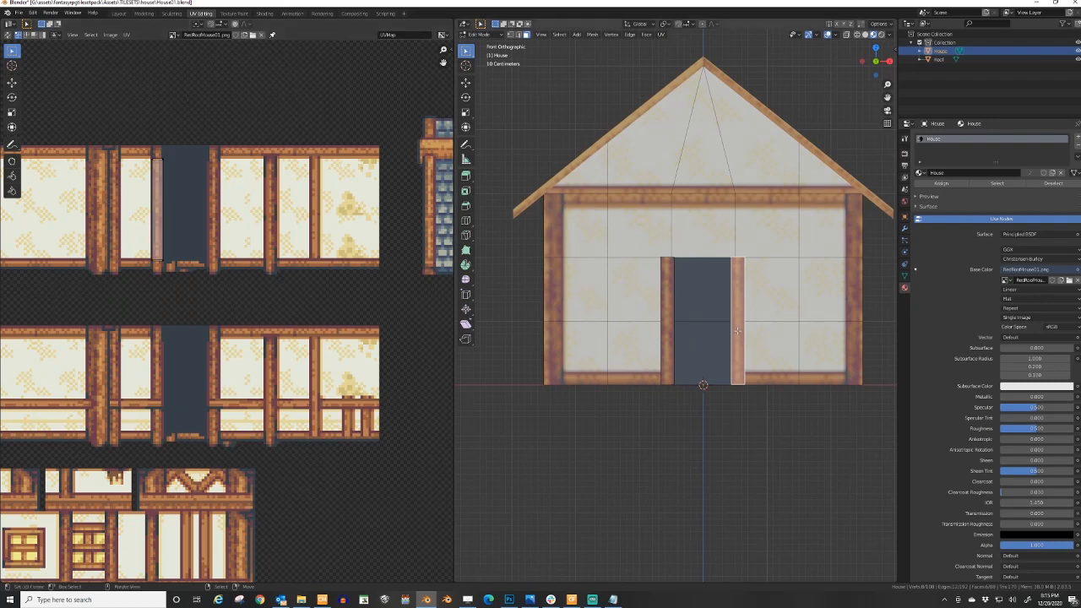
{"action": "key", "text": "ctrl+l"}
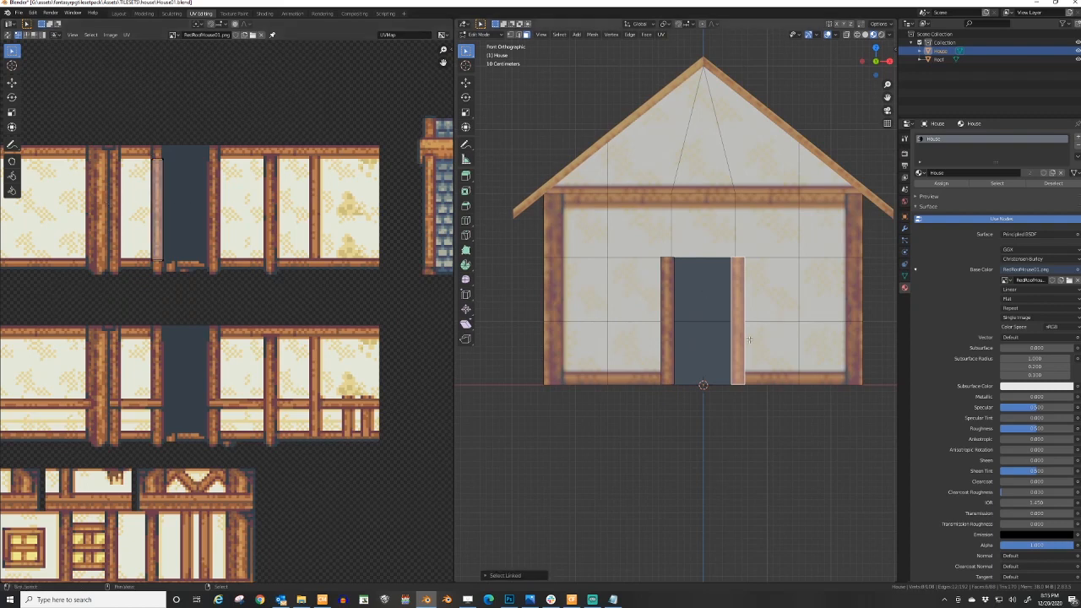
{"action": "key", "text": "shift+d"}
{"action": "left_click", "coordinate": [712, 279]}
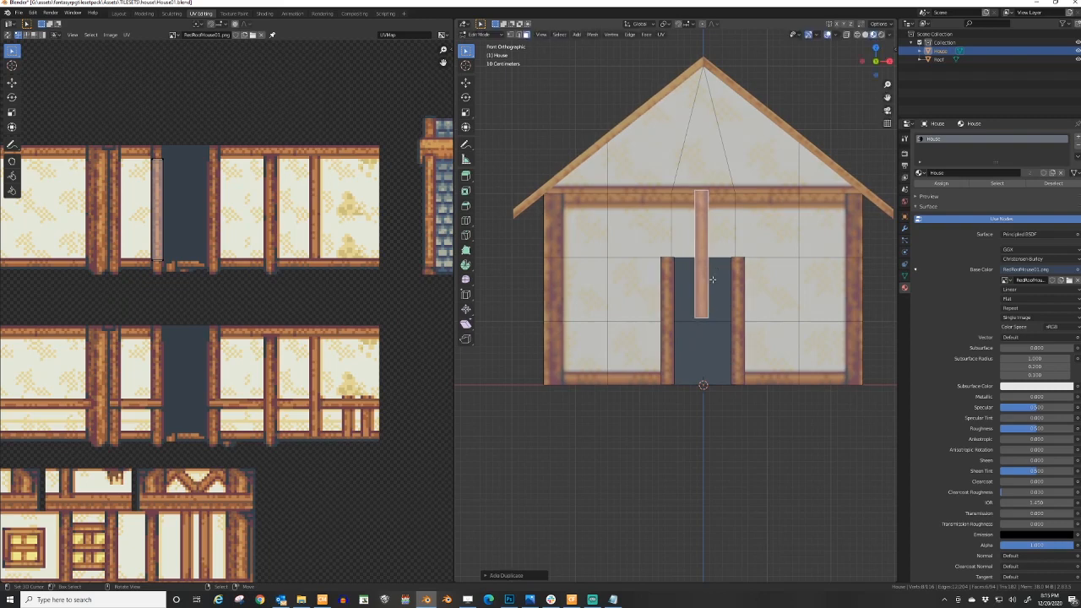
{"action": "key", "text": "r"}
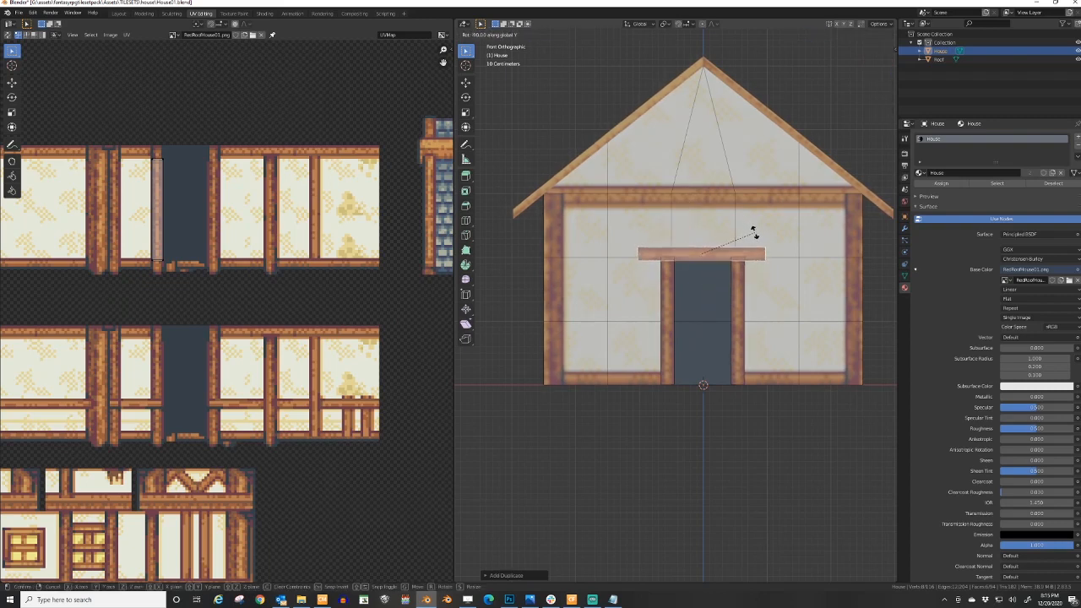
{"action": "left_click", "coordinate": [806, 267]}
- Shorten the lintel along X so it only slightly overhangs both door posts
{"action": "key", "text": "s"}
{"action": "key", "text": "x"}
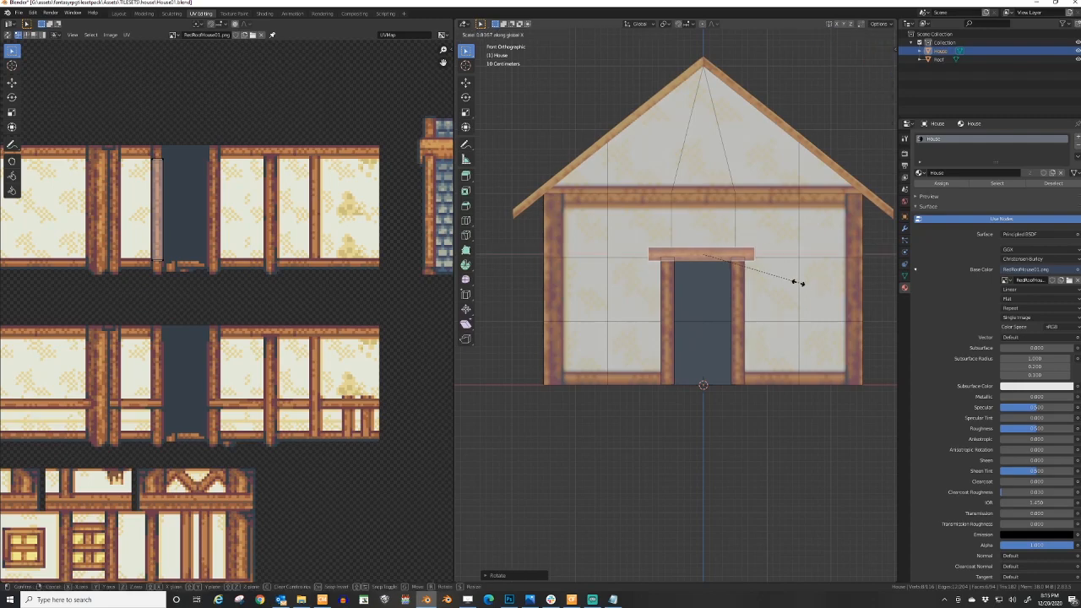
{"action": "left_click", "coordinate": [787, 280]}
- Project the lintel's UVs from the front view and move them onto the lower of the two long wall drawings
{"action": "key", "text": "u"}
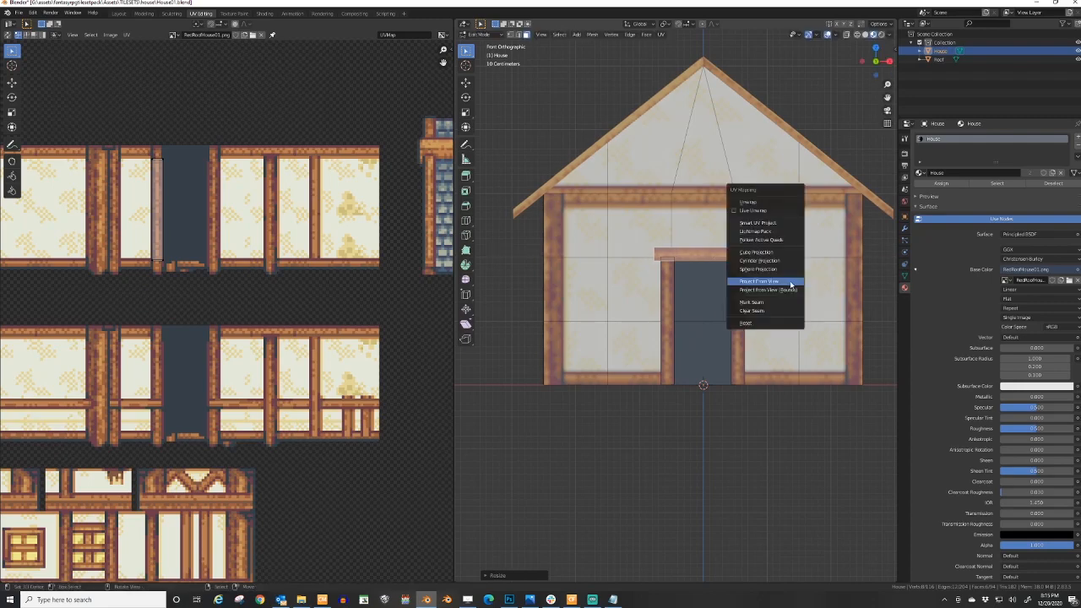
{"action": "left_click", "coordinate": [791, 282]}
{"action": "scroll", "coordinate": [328, 393], "scroll_direction": "down", "scroll_amount": 3}
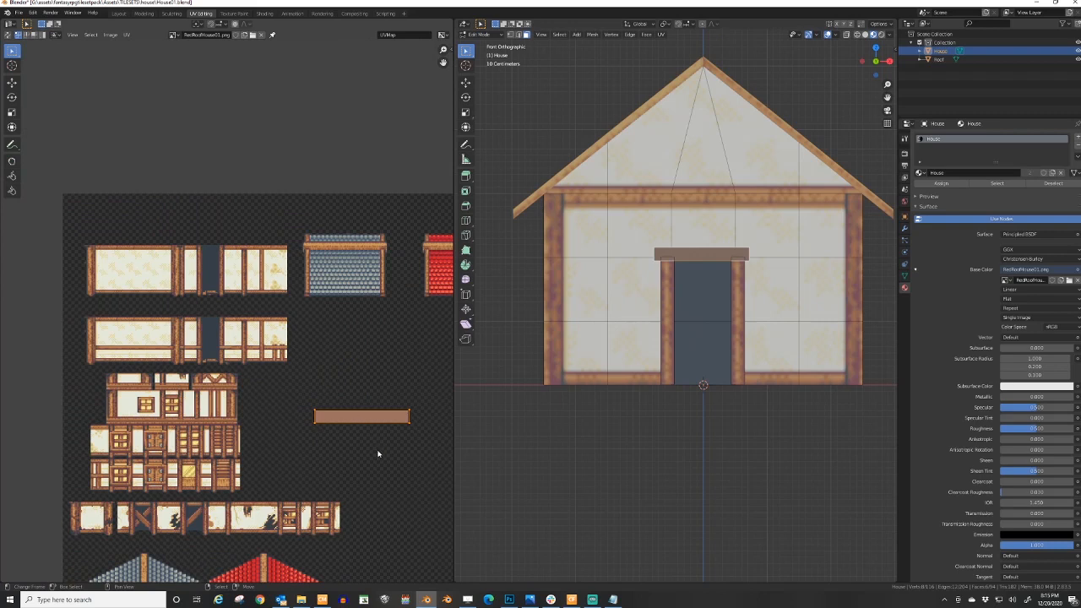
{"action": "key", "text": "g"}
{"action": "left_click", "coordinate": [143, 363]}
{"action": "scroll", "coordinate": [141, 363], "scroll_direction": "up", "scroll_amount": 4}
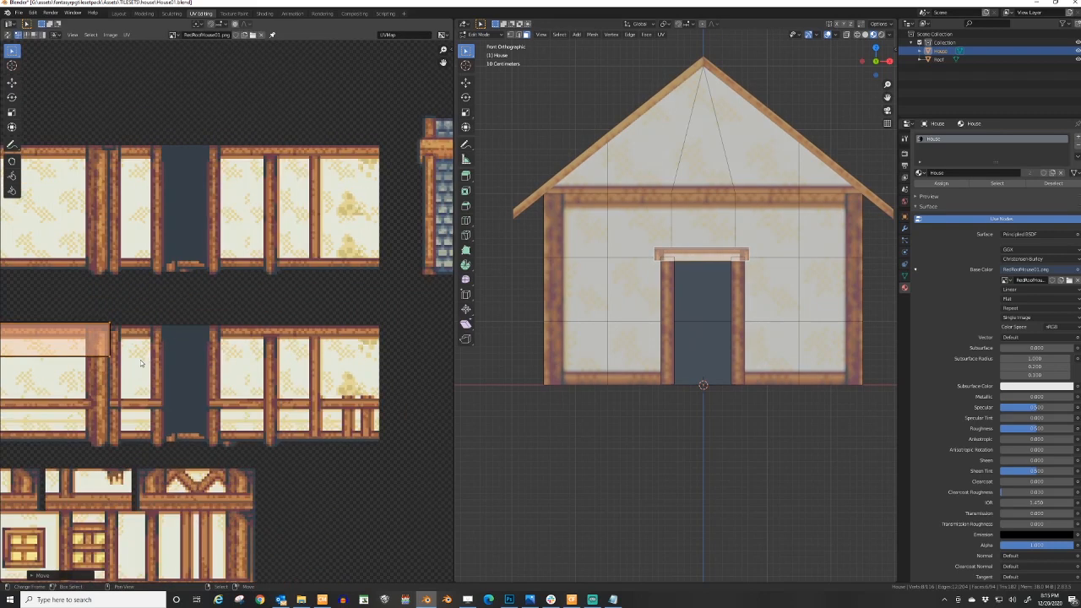
- Shrink the lintel's UVs and fit them inside the horizontal wooden beam along the top of the lower wall drawing
{"action": "middle_click_drag", "start_coordinate": [141, 363], "coordinate": [338, 367]}
{"action": "key", "text": "s"}
{"action": "left_click", "coordinate": [225, 363]}
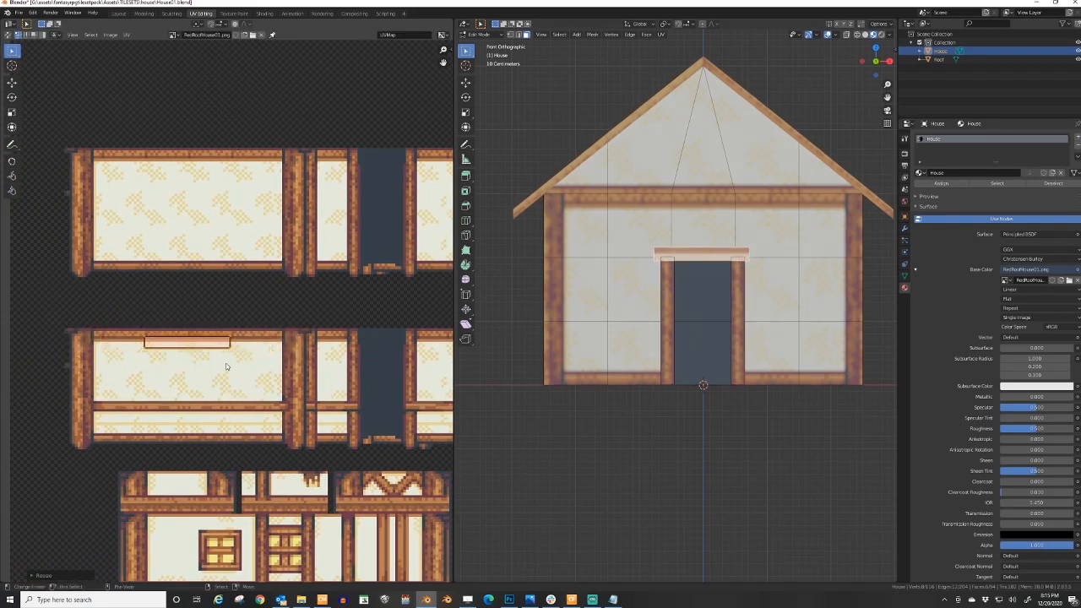
{"action": "key", "text": "g"}
{"action": "left_click", "coordinate": [236, 353]}
{"action": "key", "text": "s"}
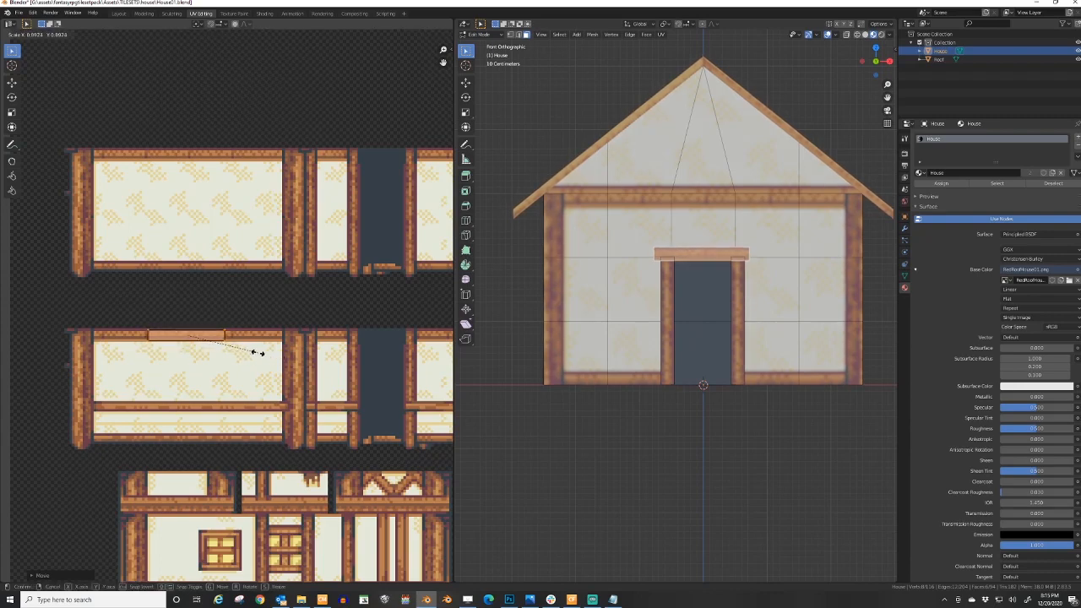
{"action": "left_click", "coordinate": [258, 352]}
{"action": "scroll", "coordinate": [272, 353], "scroll_direction": "down", "scroll_amount": 3}
{"action": "scroll", "coordinate": [252, 353], "scroll_direction": "up", "scroll_amount": 3}
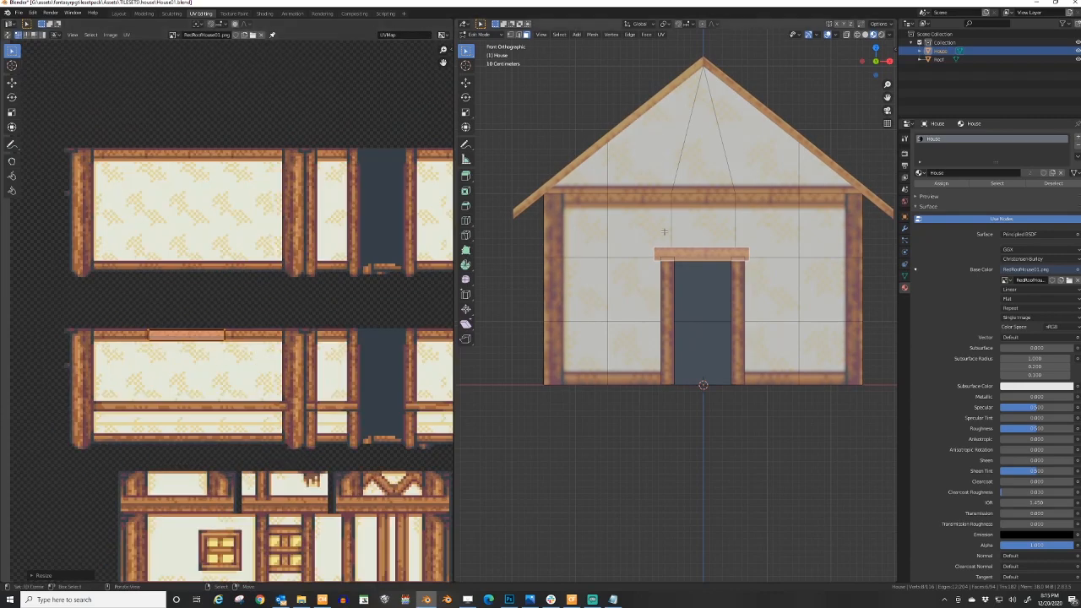
- Select all linked faces of the lintel and move it along Y so it protrudes from the front wall
{"action": "key", "text": "Tab"}
{"action": "scroll", "coordinate": [665, 234], "scroll_direction": "down", "scroll_amount": 1}
{"action": "middle_click_drag", "start_coordinate": [670, 246], "coordinate": [721, 316]}
{"action": "key", "text": "Tab"}
{"action": "key", "text": "l"}
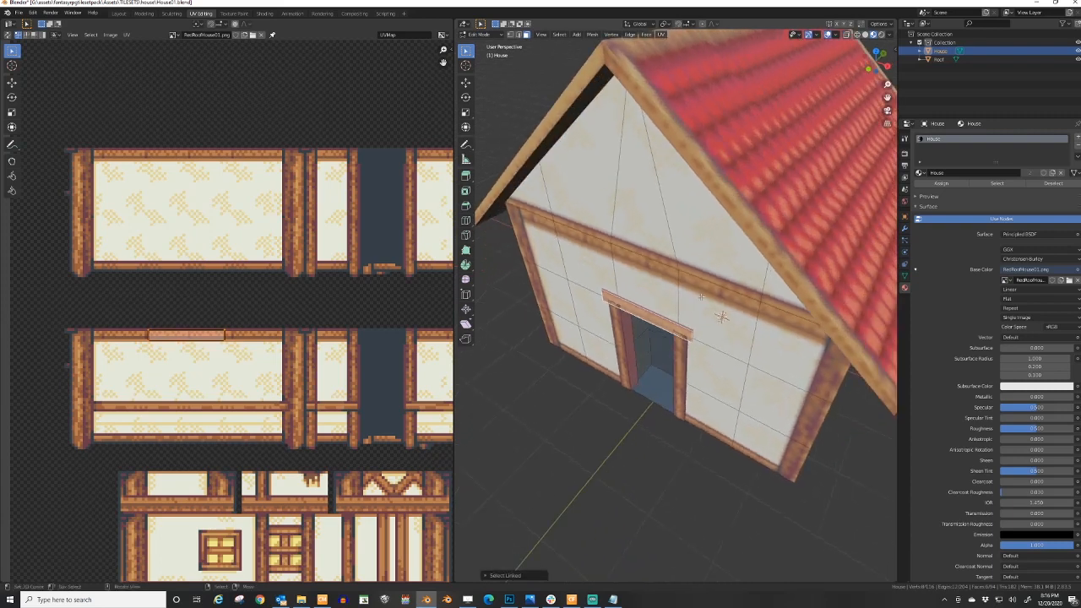
{"action": "key", "text": "g"}
{"action": "key", "text": "y"}
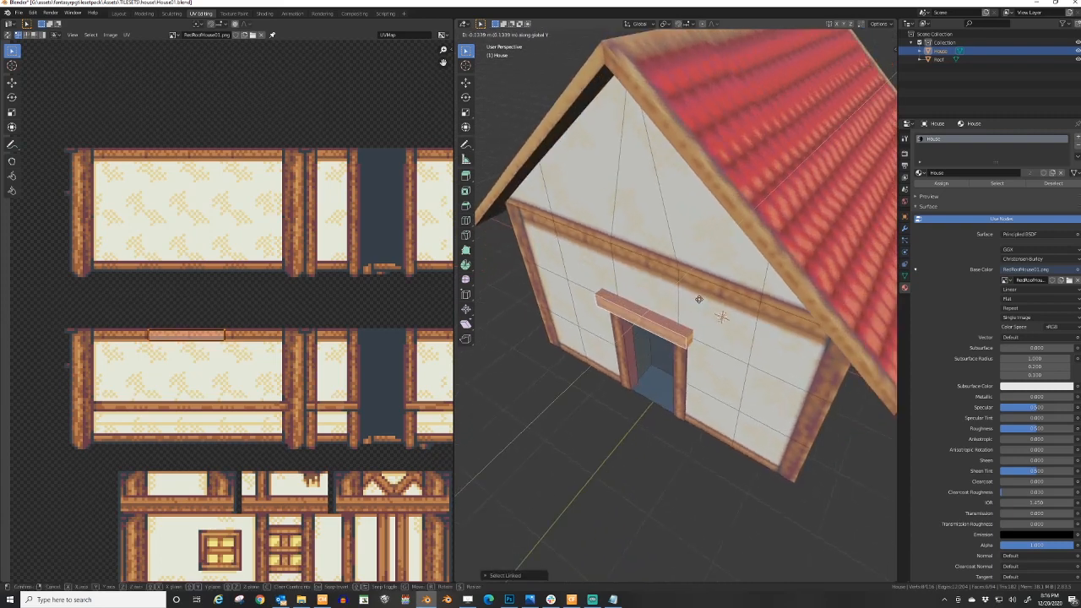
{"action": "left_click", "coordinate": [705, 310]}
- Scale the lintel along Y to make it deeper
{"action": "middle_click_drag", "start_coordinate": [705, 310], "coordinate": [759, 319]}
{"action": "key", "text": "s"}
{"action": "key", "text": "x"}
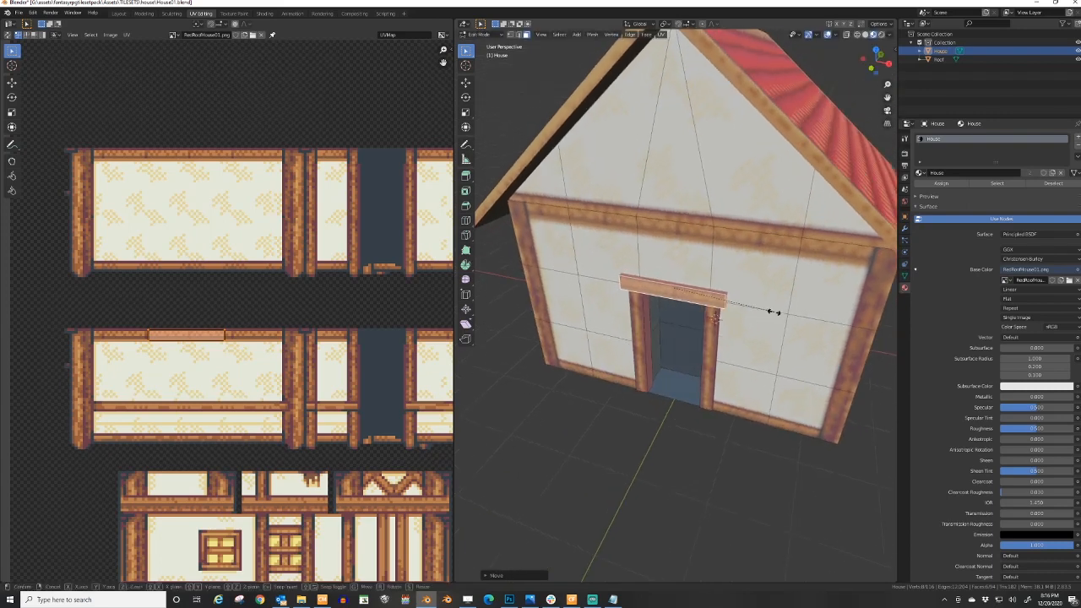
{"action": "key", "text": "y"}
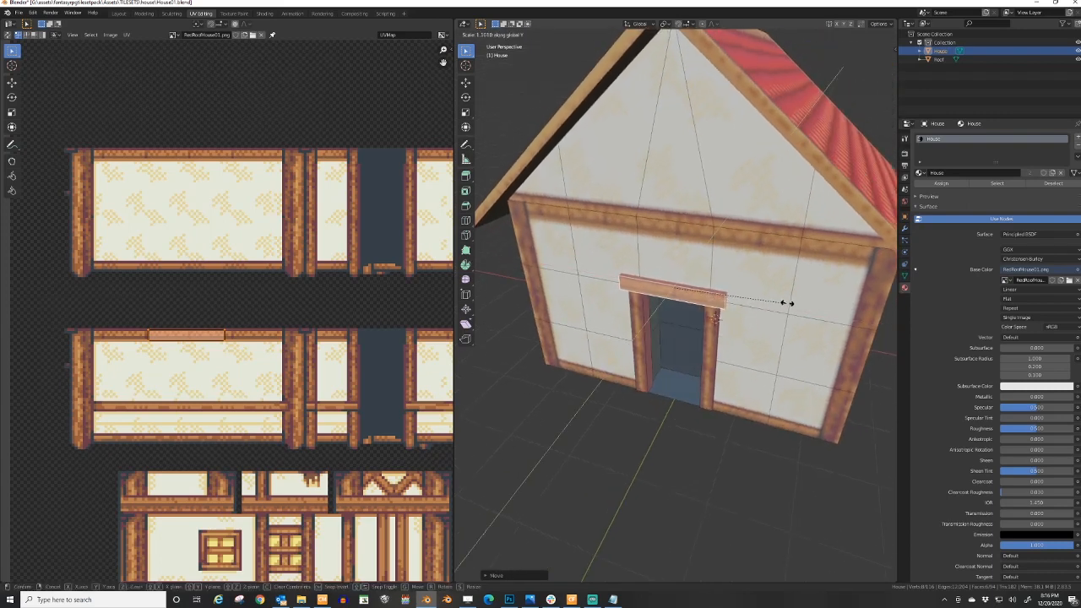
{"action": "left_click", "coordinate": [799, 296]}
- Examine the house and its finished door frame in perspective, side and front views
{"action": "key", "text": "Tab"}
{"action": "mouse_move", "coordinate": [757, 314]}
{"action": "middle_mouse_down"}
{"action": "mouse_move", "coordinate": [774, 315]}
{"action": "mouse_move", "coordinate": [784, 299]}
{"action": "mouse_move", "coordinate": [727, 321]}
{"action": "mouse_move", "coordinate": [774, 312]}
{"action": "middle_mouse_up"}
{"action": "scroll", "coordinate": [785, 299], "scroll_direction": "down", "scroll_amount": 4}
{"action": "scroll", "coordinate": [728, 321], "scroll_direction": "down", "scroll_amount": 4}
{"action": "key", "text": "Tab"}
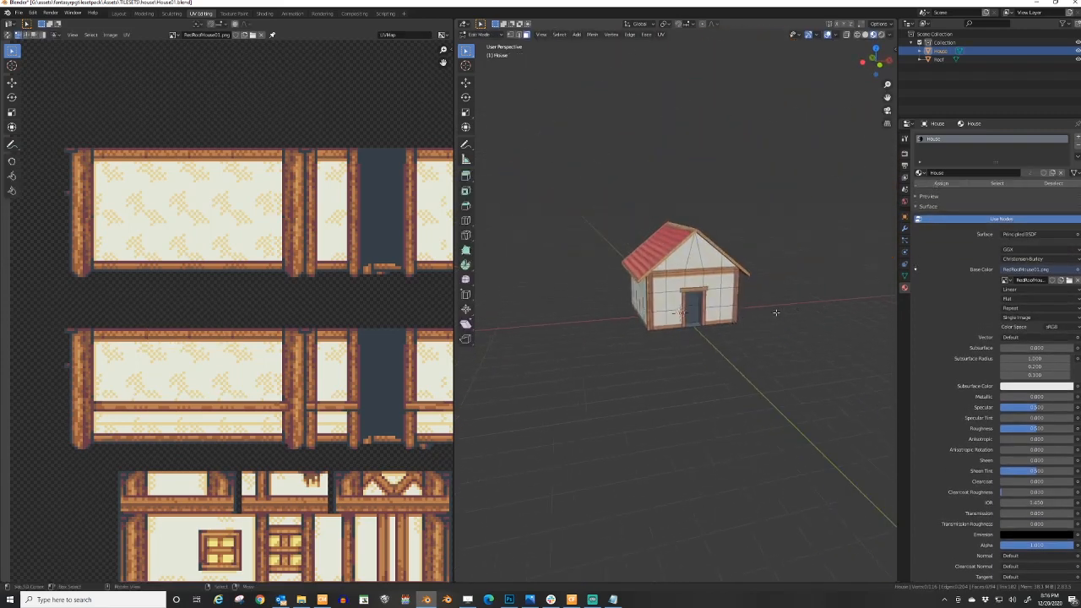
{"action": "scroll", "coordinate": [773, 310], "scroll_direction": "up", "scroll_amount": 3}
{"action": "key", "text": "KP_3"}
{"action": "key", "text": "KP_1"}
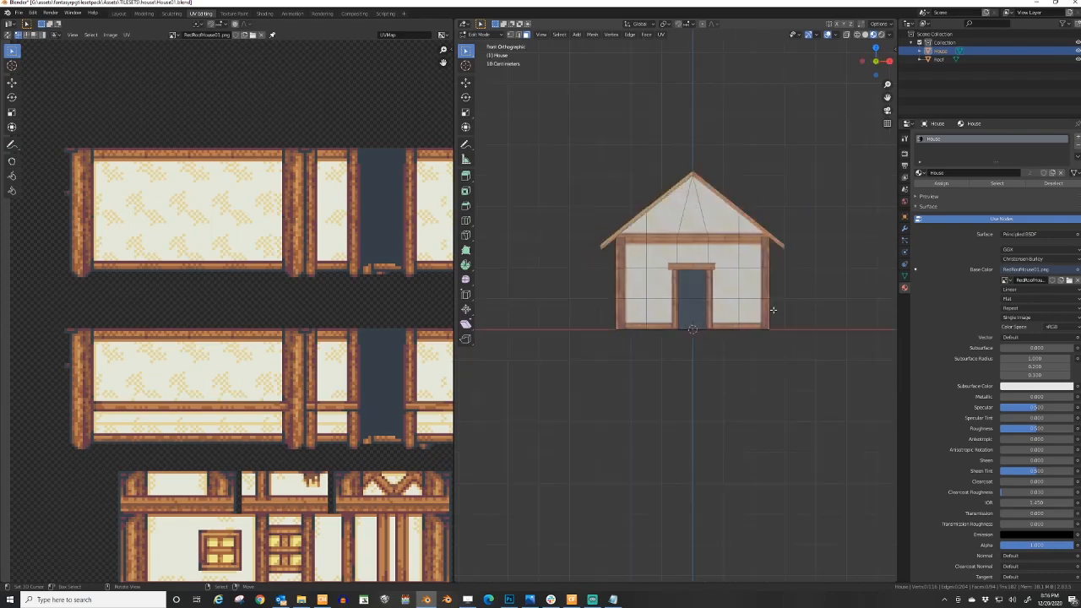
{"action": "key", "text": "KP_3"}
{"action": "key", "text": "KP_1"}
{"action": "scroll", "coordinate": [650, 269], "scroll_direction": "up", "scroll_amount": 4}
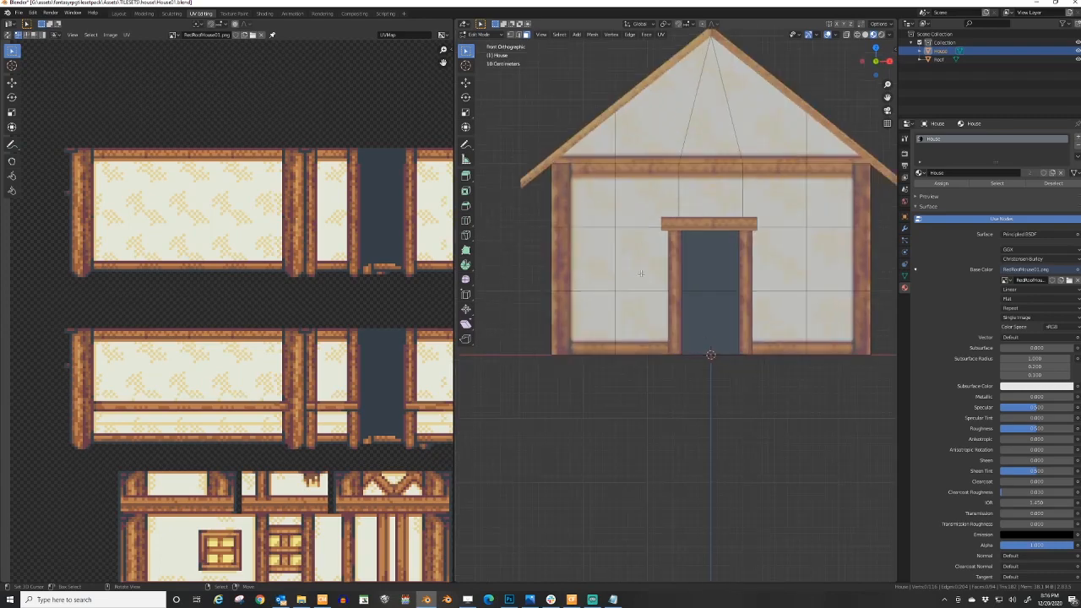
{"action": "middle_click_drag", "start_coordinate": [649, 268], "coordinate": [707, 307]}
{"action": "scroll", "coordinate": [762, 301], "scroll_direction": "down", "scroll_amount": 3}
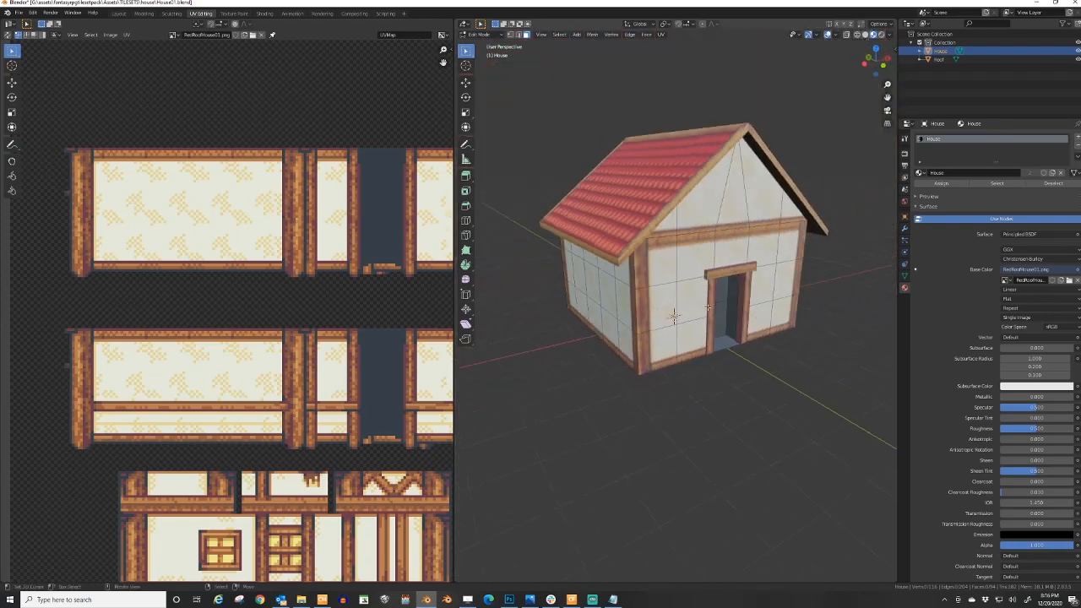
{"action": "key", "text": "KP_1"}
{"action": "key", "text": "KP_3"}
{"action": "key", "text": "KP_1"}
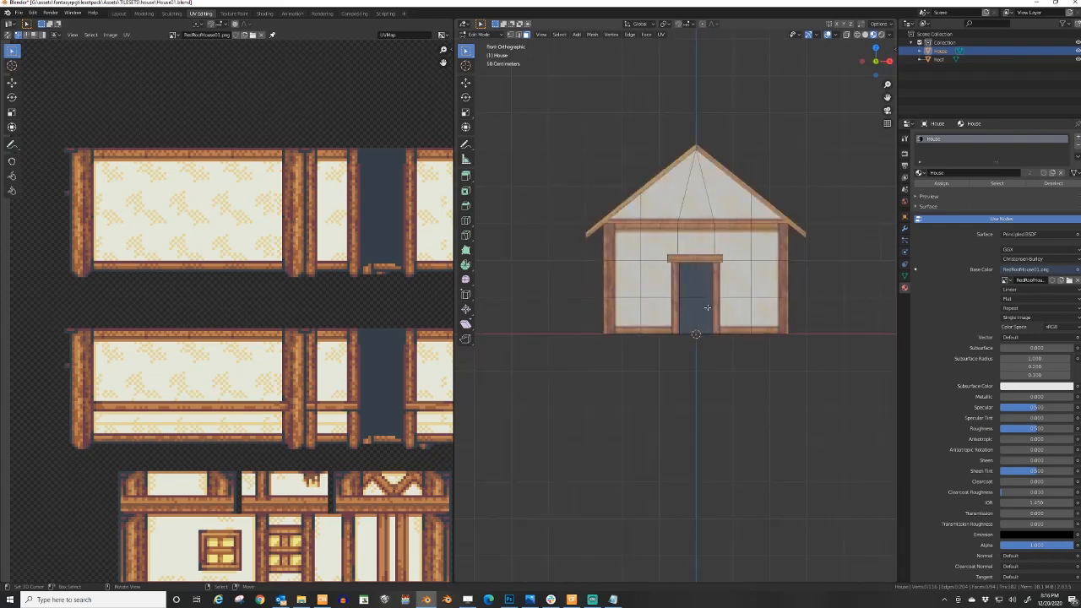
{"action": "scroll", "coordinate": [707, 307], "scroll_direction": "down", "scroll_amount": 1}
{"action": "scroll", "coordinate": [707, 307], "scroll_direction": "up", "scroll_amount": 2}
{"action": "middle_click_drag", "start_coordinate": [589, 340], "coordinate": [733, 331], "text": "shift"}
- Examine the window, shutter and wall panel drawings in the house texture image
{"action": "scroll", "coordinate": [667, 346], "scroll_direction": "down", "scroll_amount": 3}
{"action": "scroll", "coordinate": [675, 348], "scroll_direction": "up", "scroll_amount": 1}
{"action": "scroll", "coordinate": [400, 366], "scroll_direction": "down", "scroll_amount": 5}
{"action": "scroll", "coordinate": [283, 489], "scroll_direction": "up", "scroll_amount": 2}
{"action": "scroll", "coordinate": [283, 490], "scroll_direction": "up", "scroll_amount": 4}
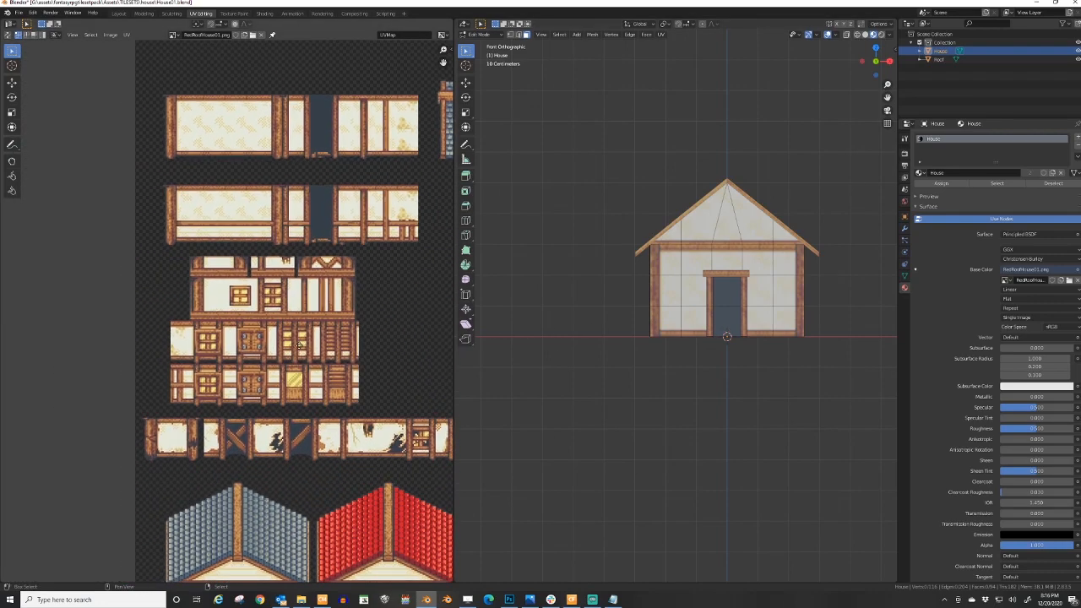
{"action": "scroll", "coordinate": [129, 346], "scroll_direction": "down", "scroll_amount": 2}
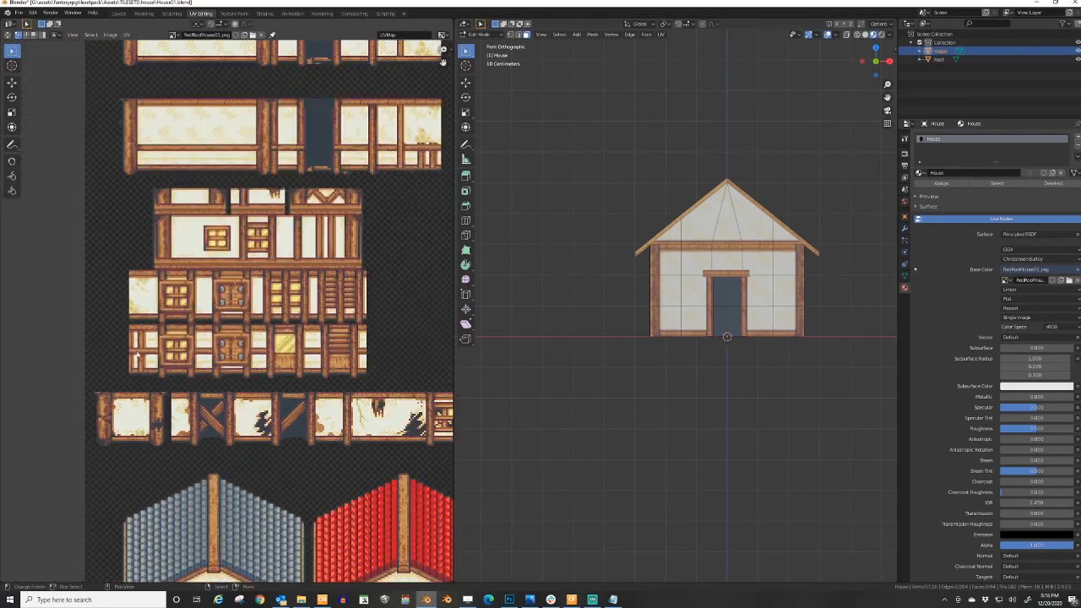
{"action": "scroll", "coordinate": [193, 343], "scroll_direction": "up", "scroll_amount": 1}
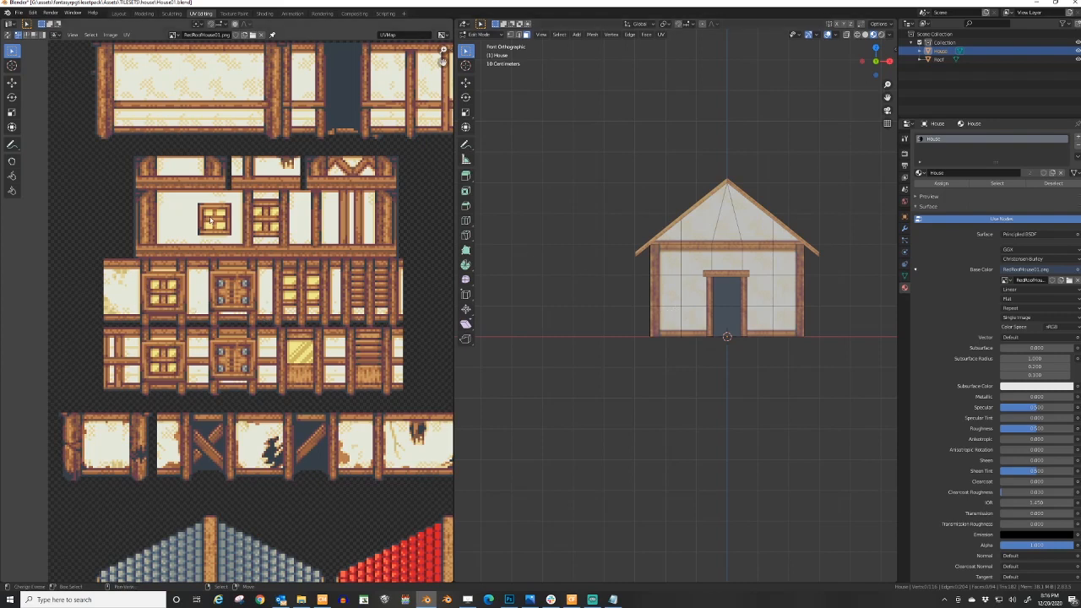
{"action": "scroll", "coordinate": [170, 302], "scroll_direction": "down", "scroll_amount": 5}
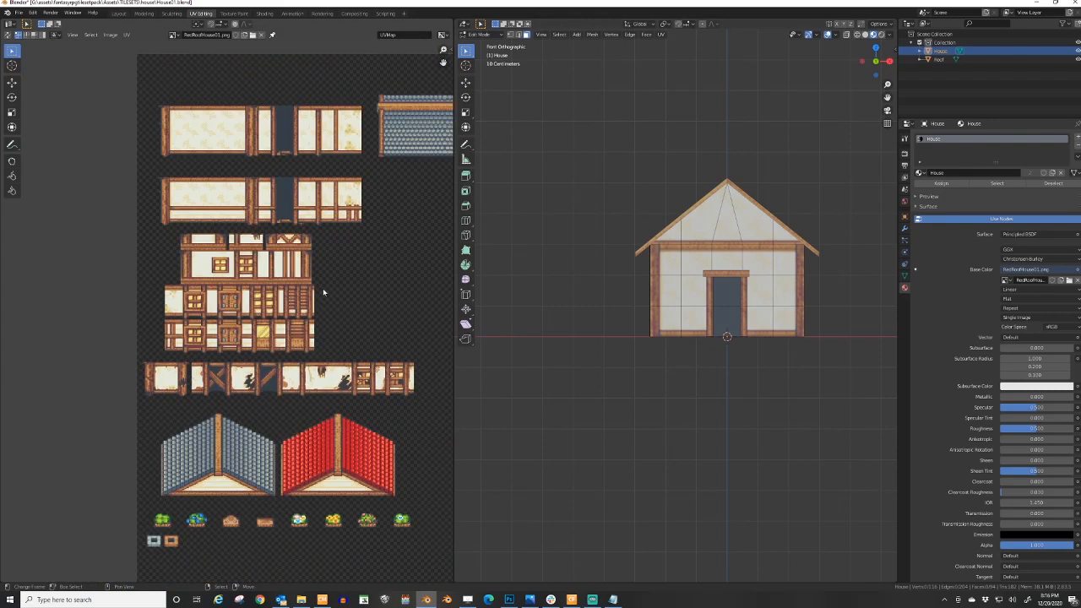
{"action": "middle_click_drag", "start_coordinate": [313, 321], "coordinate": [350, 280]}
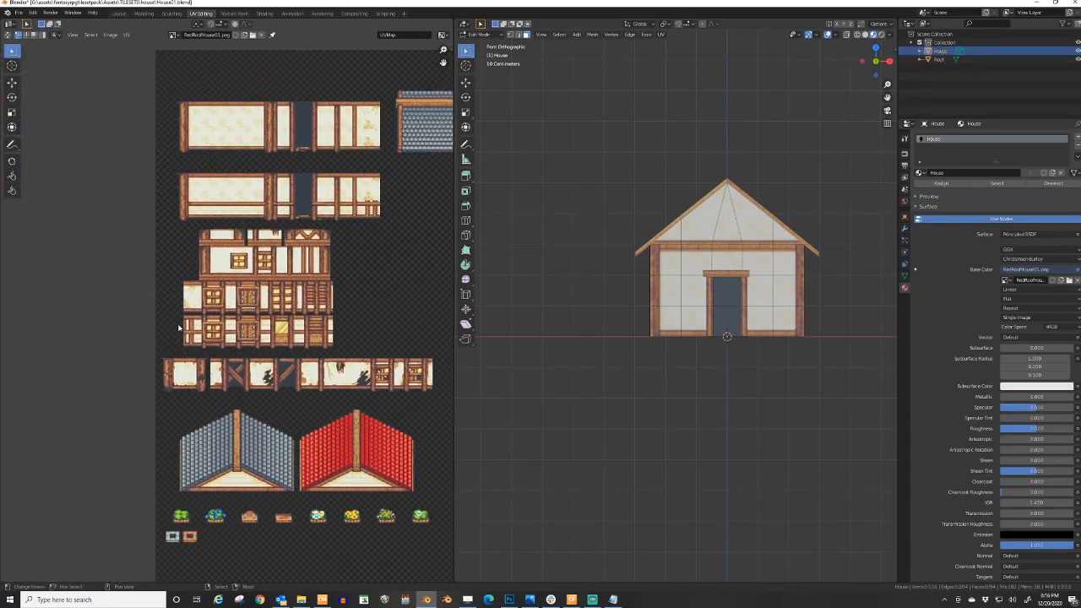
{"action": "scroll", "coordinate": [178, 276], "scroll_direction": "up", "scroll_amount": 3}
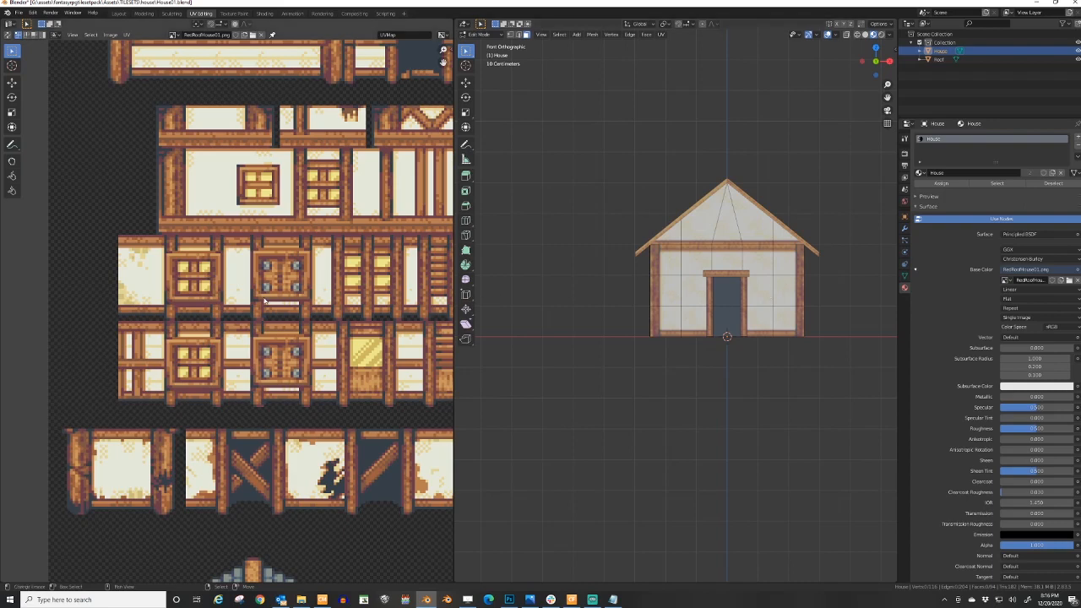
- Add a cube to the house mesh and return to the front view
{"action": "middle_click_drag", "start_coordinate": [629, 265], "coordinate": [661, 278]}
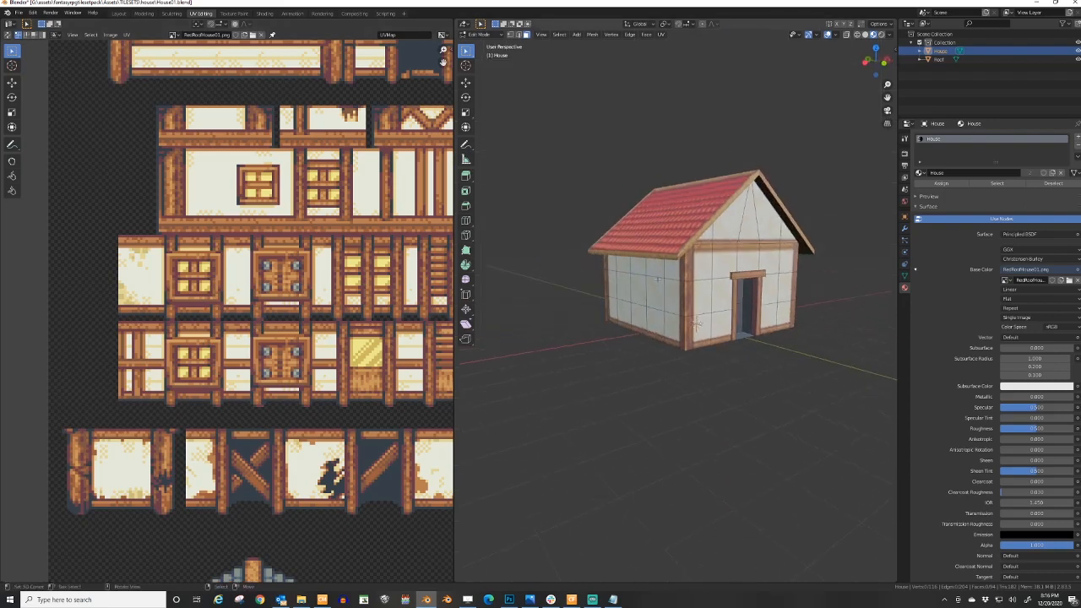
{"action": "key", "text": "KP_1"}
{"action": "key", "text": "shift+a"}
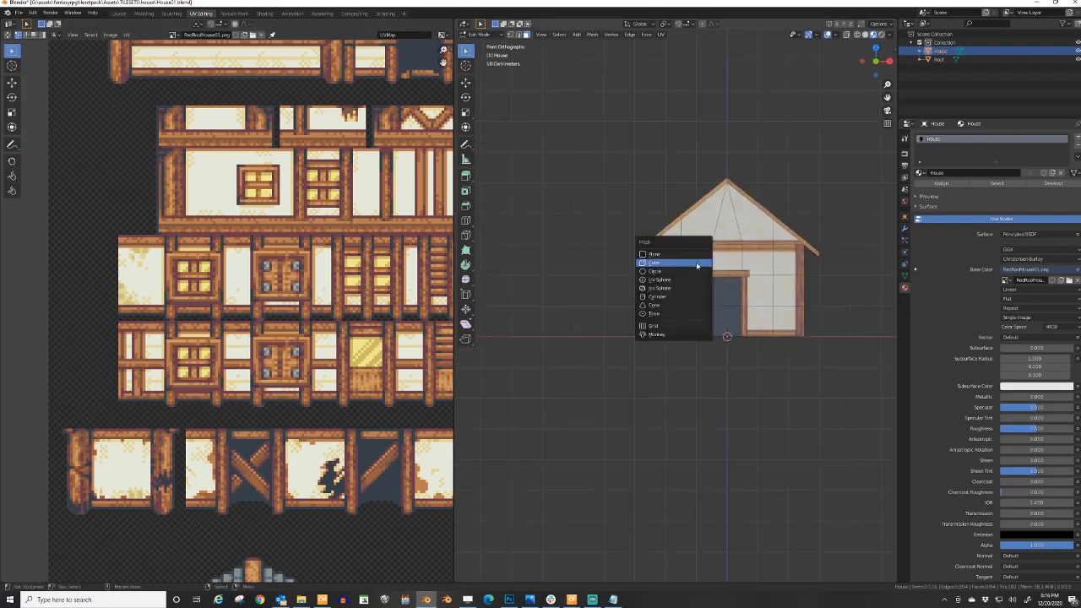
{"action": "left_click", "coordinate": [696, 266]}
{"action": "middle_click_drag", "start_coordinate": [696, 266], "coordinate": [790, 287]}
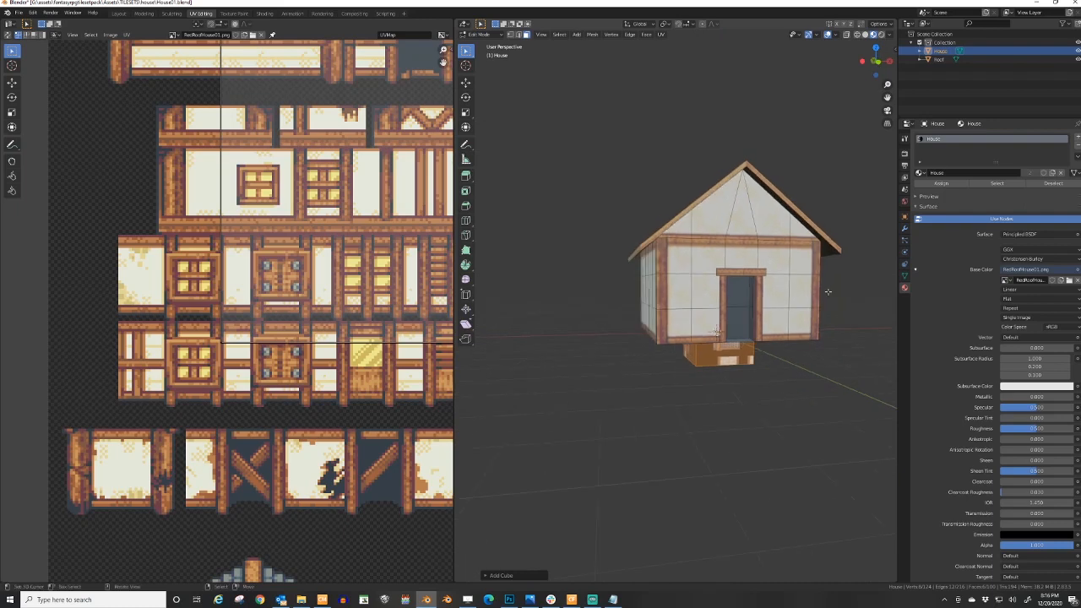
{"action": "key", "text": "KP_1"}
- Move the new cube clear of the house, scale it to about half size, and rest it on the ground line
{"action": "key", "text": "g"}
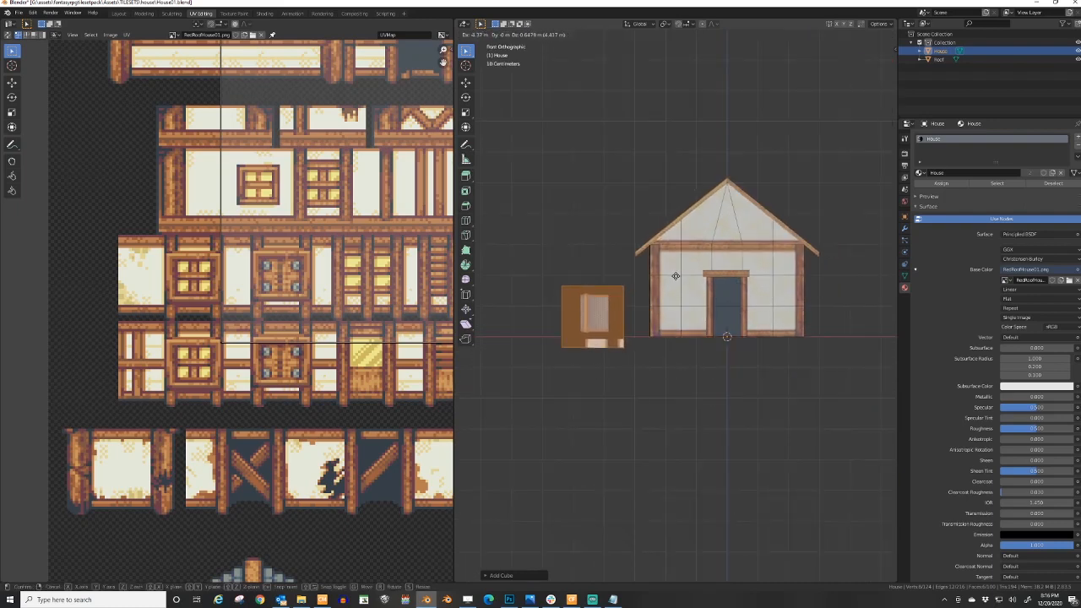
{"action": "left_click", "coordinate": [675, 274]}
{"action": "key", "text": "s"}
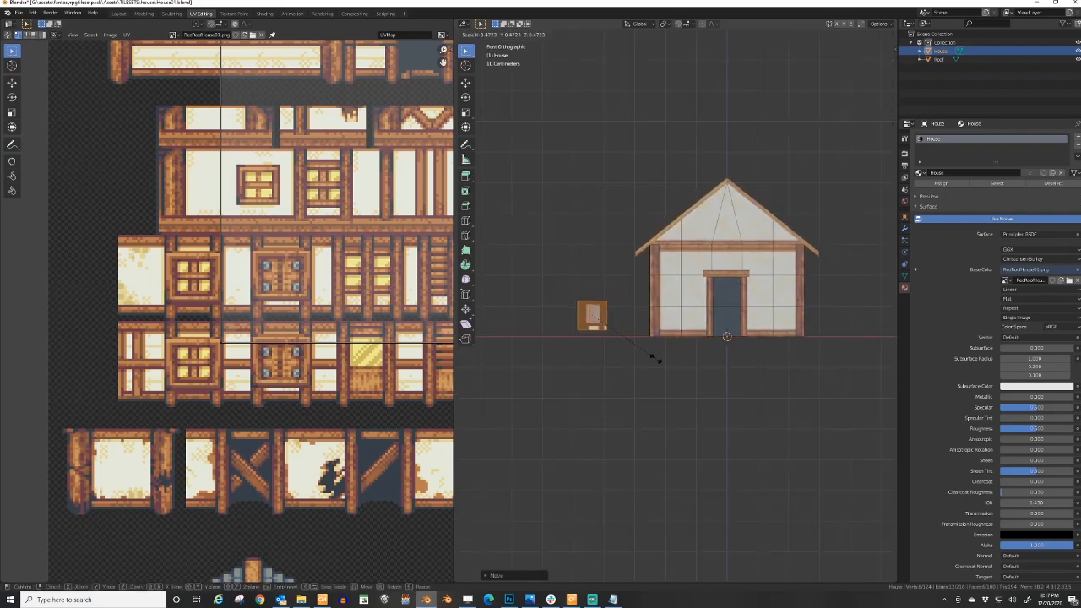
{"action": "left_click", "coordinate": [667, 362]}
{"action": "key", "text": "g"}
{"action": "left_click", "coordinate": [664, 380]}
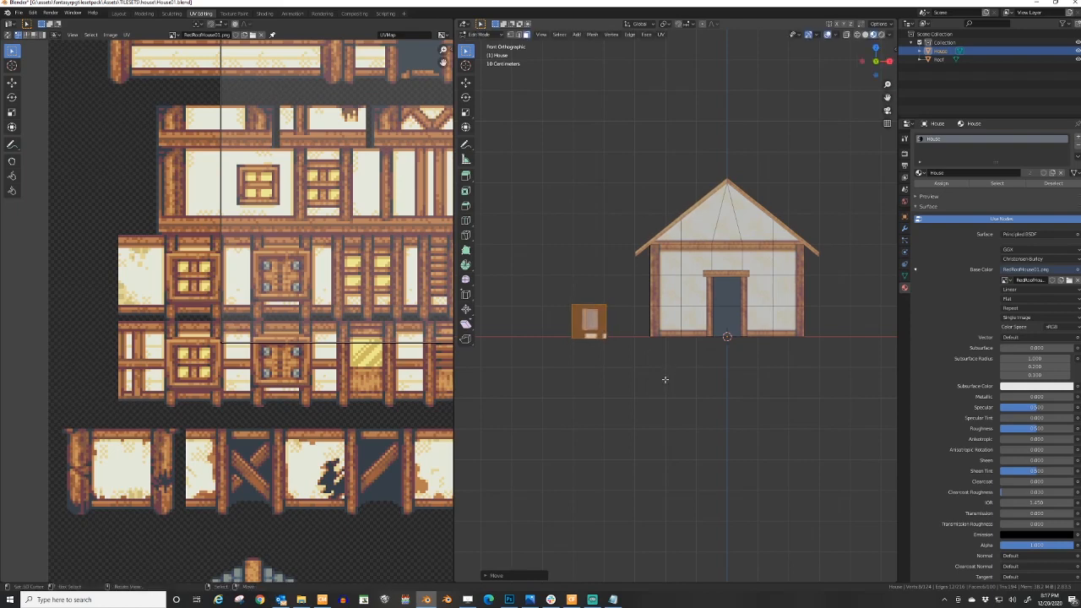
{"action": "key", "text": "s"}
{"action": "left_click", "coordinate": [673, 380]}
{"action": "key", "text": "g"}
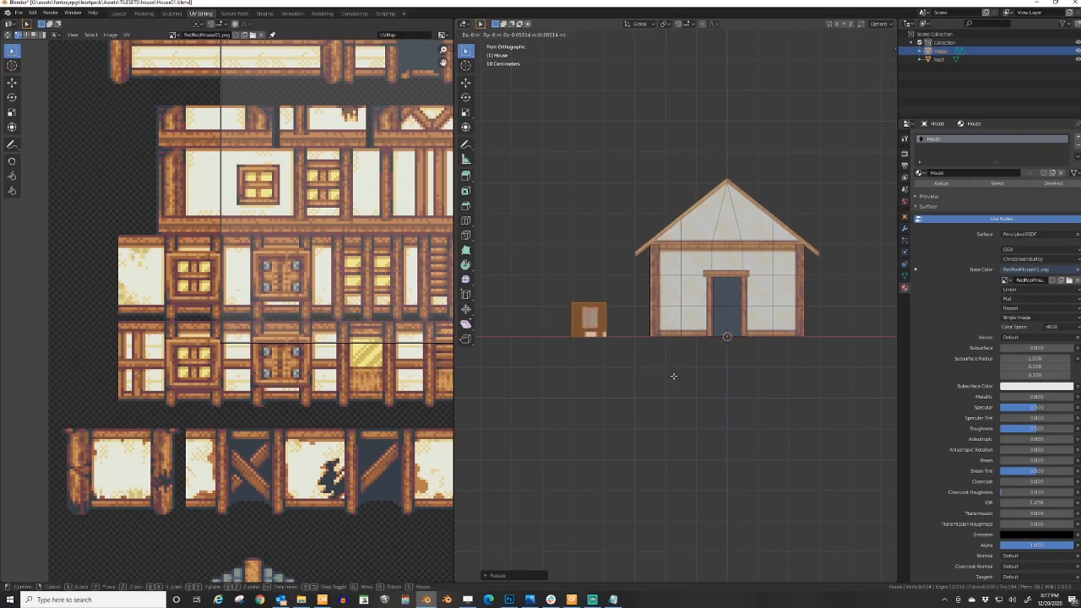
{"action": "left_click", "coordinate": [673, 376]}
- Move the cube along X to the opposite side of the house, just beyond the right wall in front view
{"action": "key", "text": "KP_3"}
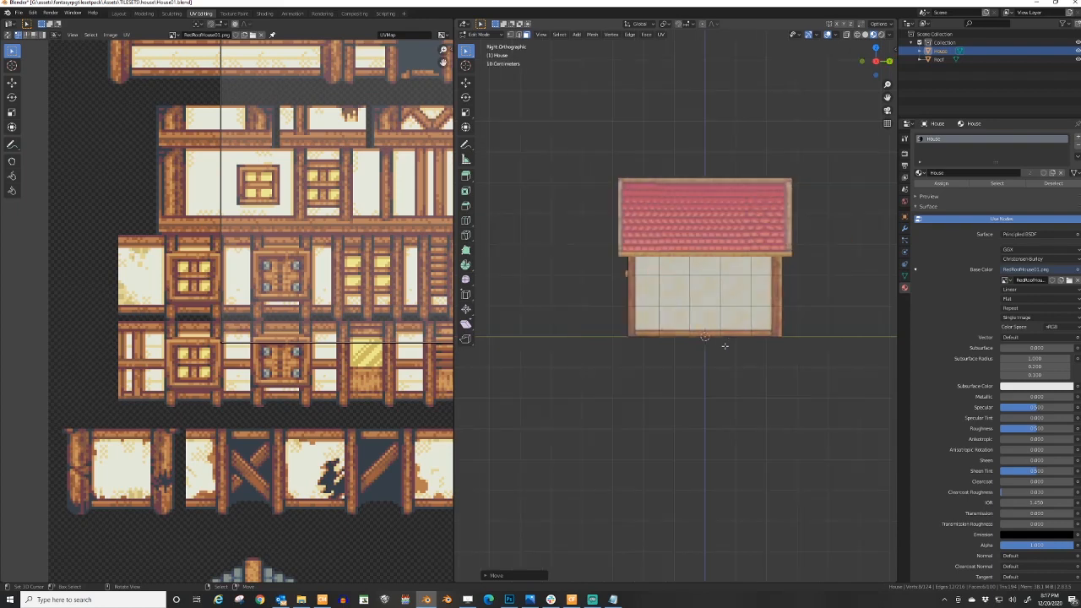
{"action": "middle_click_drag", "start_coordinate": [724, 346], "coordinate": [689, 304]}
{"action": "key", "text": "KP_1"}
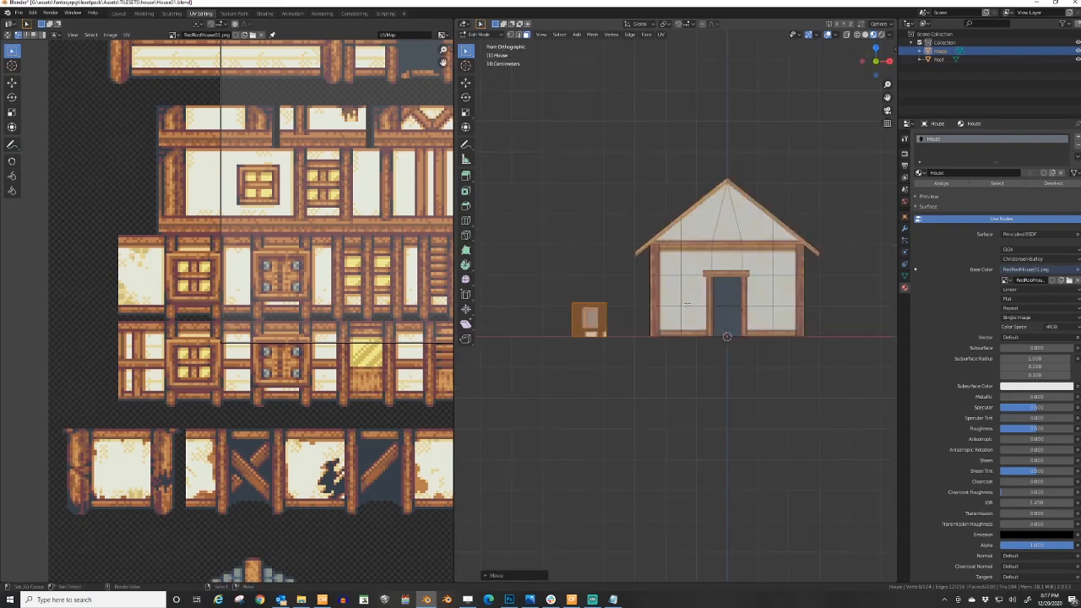
{"action": "key", "text": "g"}
{"action": "key", "text": "x"}
{"action": "right_click", "coordinate": [516, 296]}
{"action": "scroll", "coordinate": [695, 316], "scroll_direction": "down", "scroll_amount": 4}
{"action": "middle_click_drag", "start_coordinate": [707, 332], "coordinate": [686, 330], "text": "shift"}
{"action": "scroll", "coordinate": [687, 335], "scroll_direction": "up", "scroll_amount": 3}
{"action": "key", "text": "g"}
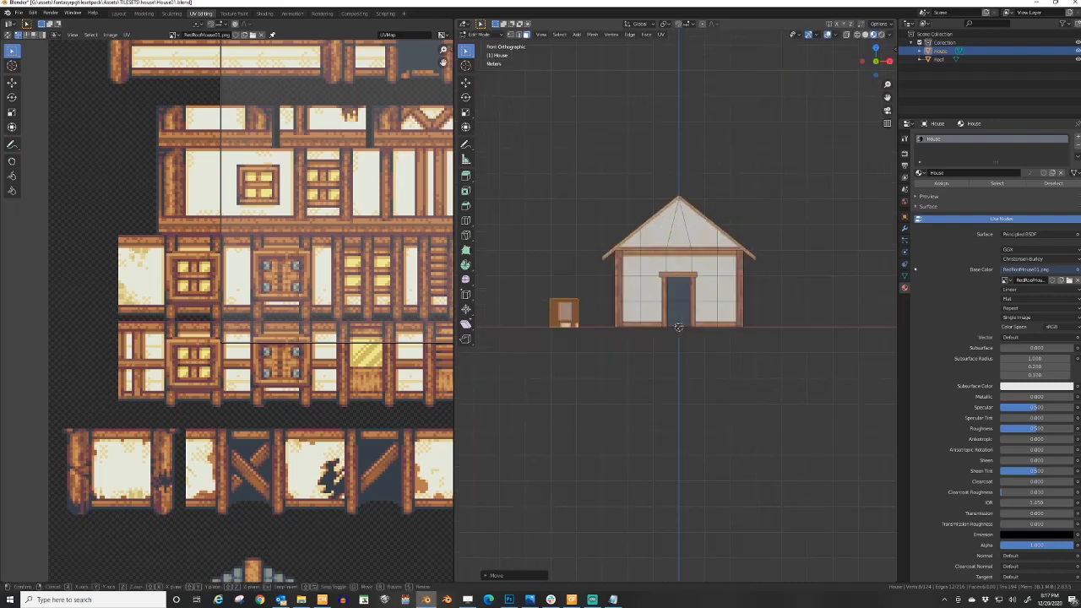
{"action": "key", "text": "x"}
{"action": "left_click", "coordinate": [460, 325]}
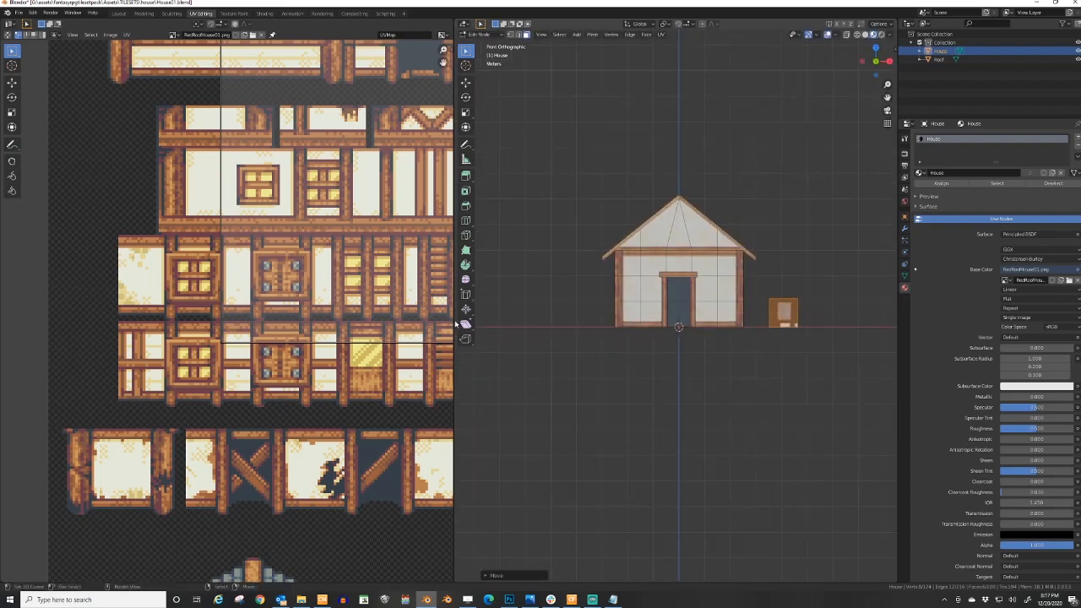
- Scale the cube along Y to about a tenth of its depth to make a thin window block
{"action": "key", "text": "KP_3"}
{"action": "scroll", "coordinate": [666, 308], "scroll_direction": "up", "scroll_amount": 3}
{"action": "key", "text": "s"}
{"action": "key", "text": "x"}
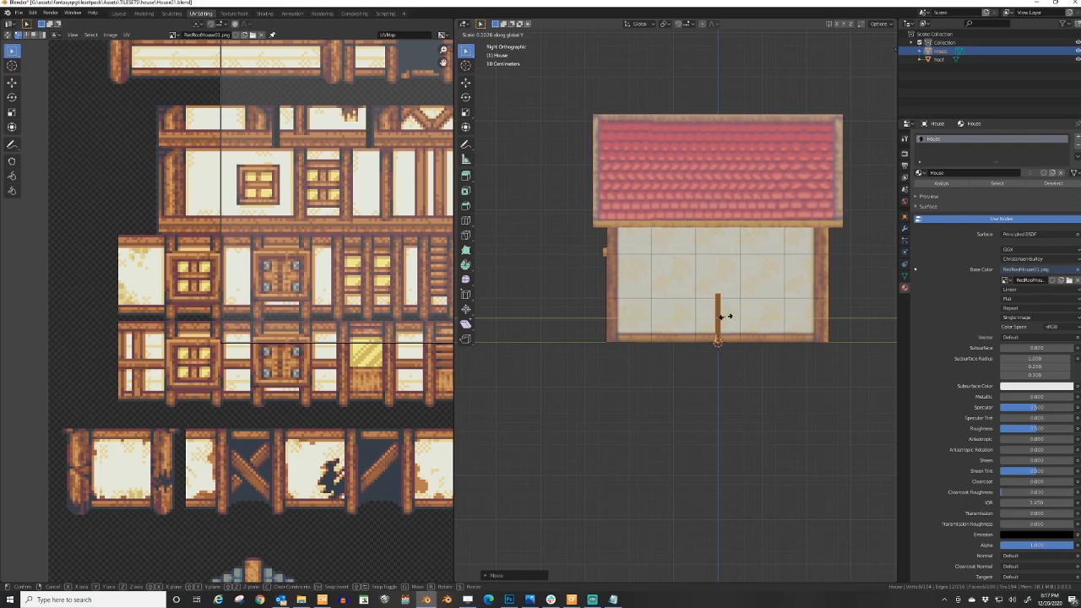
{"action": "left_click", "coordinate": [725, 317]}
{"action": "key", "text": "KP_1"}
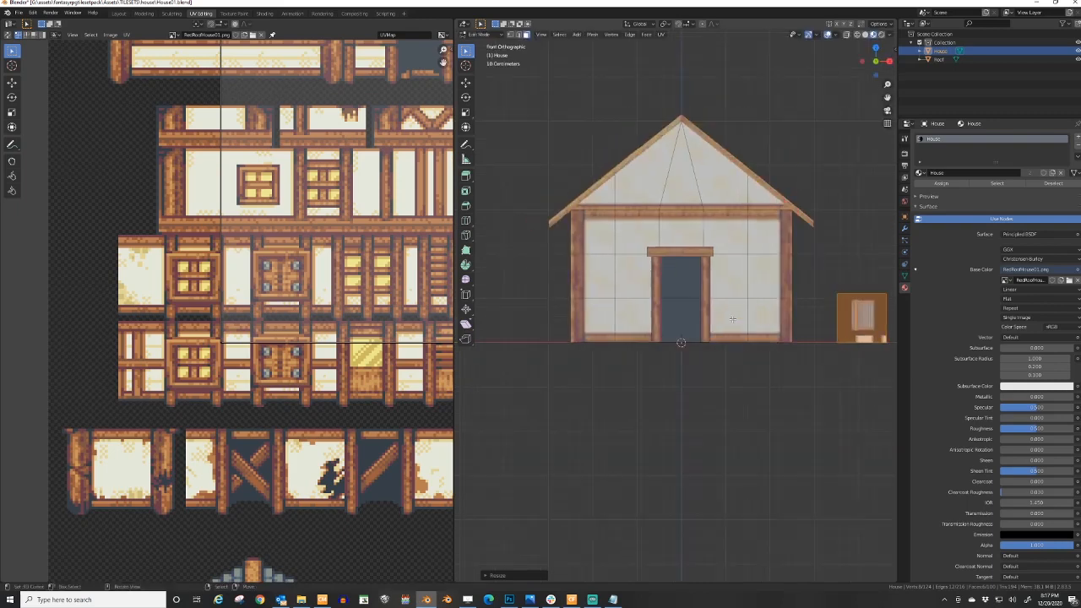
- Scale the window block down slightly and reposition it at ground level beside the house's right wall
{"action": "middle_click_drag", "start_coordinate": [825, 315], "coordinate": [692, 321], "text": "shift"}
{"action": "left_click", "coordinate": [721, 318]}
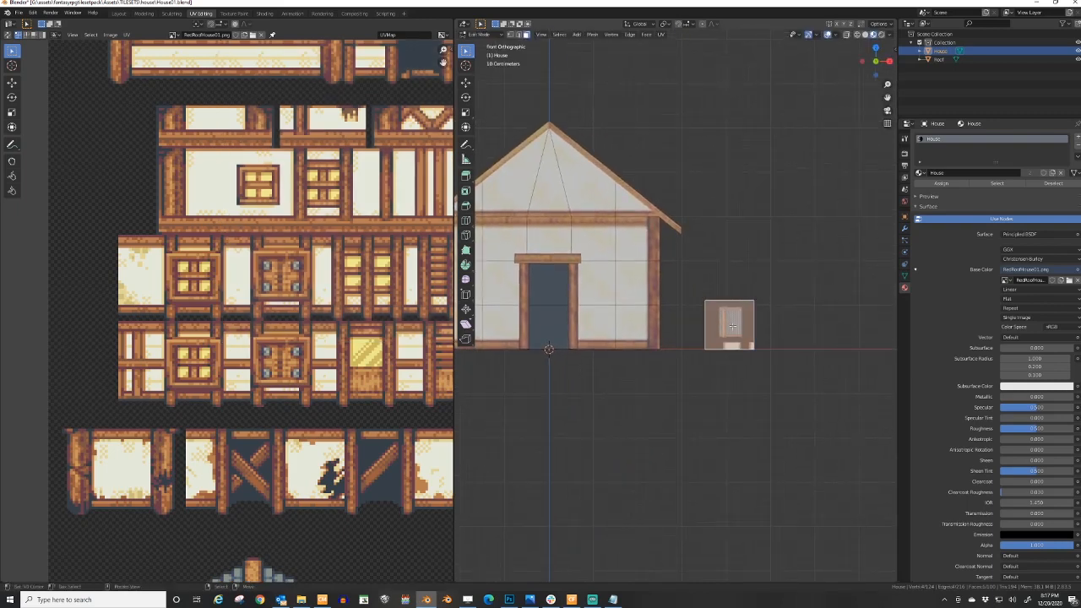
{"action": "key", "text": "a"}
{"action": "left_click", "coordinate": [720, 334]}
{"action": "key", "text": "s"}
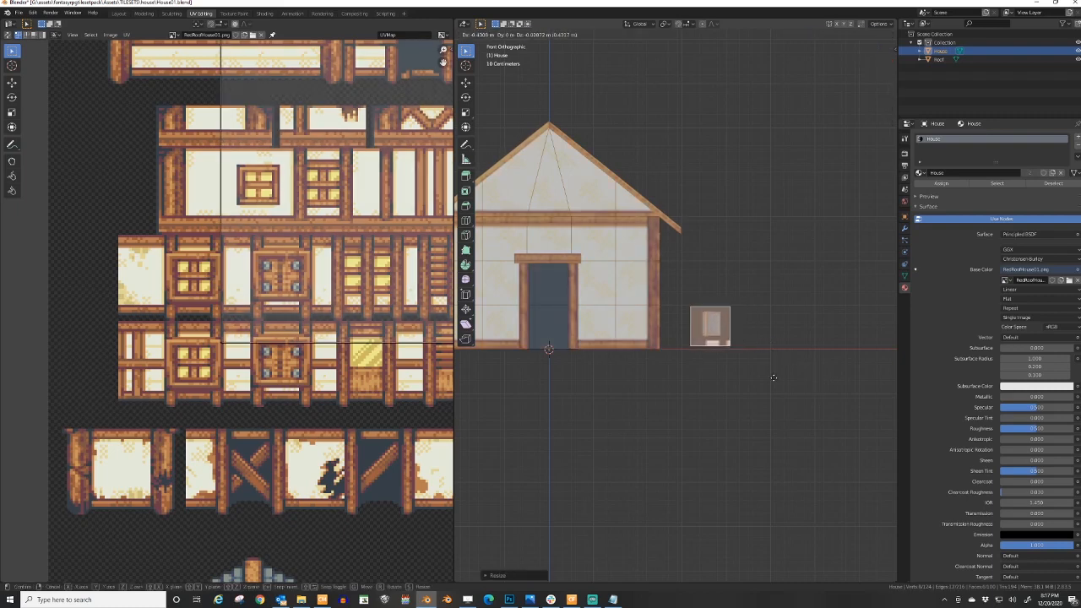
{"action": "left_click", "coordinate": [766, 374]}
{"action": "middle_click_drag", "start_coordinate": [767, 374], "coordinate": [781, 359], "text": "shift"}
{"action": "scroll", "coordinate": [781, 360], "scroll_direction": "up", "scroll_amount": 1}
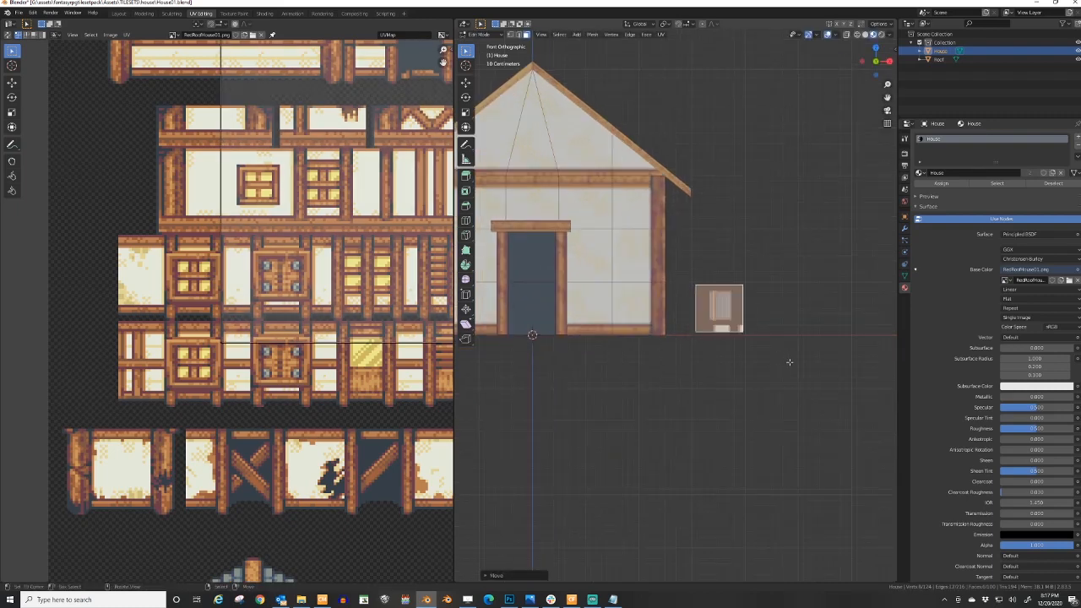
{"action": "key", "text": "g"}
{"action": "key", "text": "z"}
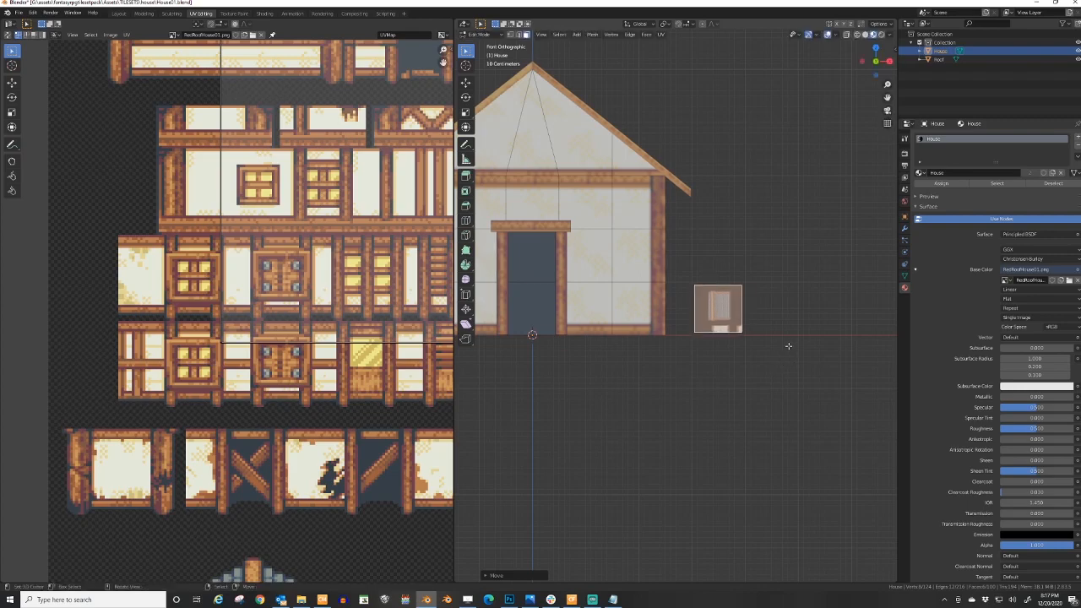
{"action": "left_click", "coordinate": [788, 347]}
- Unwrap the window block with Project From View and move its UVs over the yellow window drawings
{"action": "key", "text": "u"}
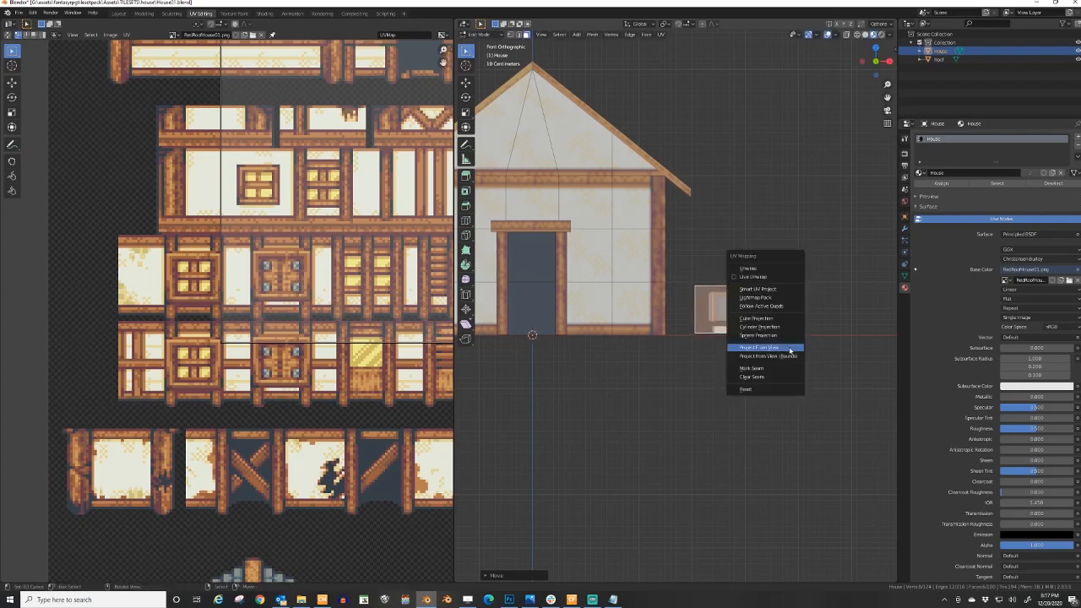
{"action": "left_click", "coordinate": [787, 349]}
{"action": "scroll", "coordinate": [334, 312], "scroll_direction": "down", "scroll_amount": 5}
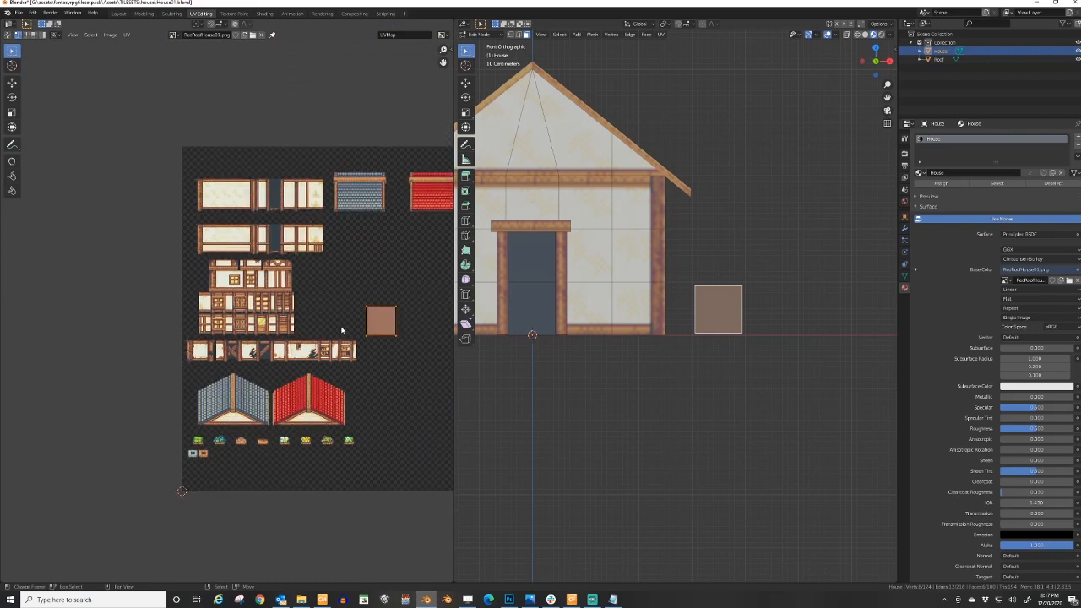
{"action": "key", "text": "g"}
{"action": "left_click", "coordinate": [182, 490]}
{"action": "scroll", "coordinate": [226, 363], "scroll_direction": "up", "scroll_amount": 5}
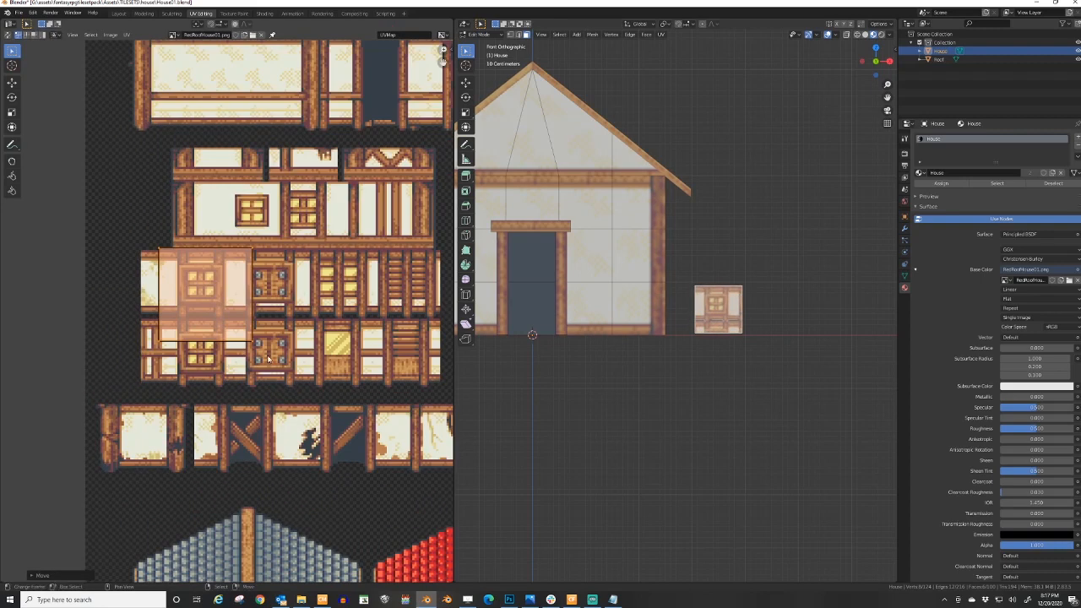
- Scale and align the window block's UVs to the framed yellow four-pane window in the texture
{"action": "key", "text": "s"}
{"action": "left_click", "coordinate": [237, 302]}
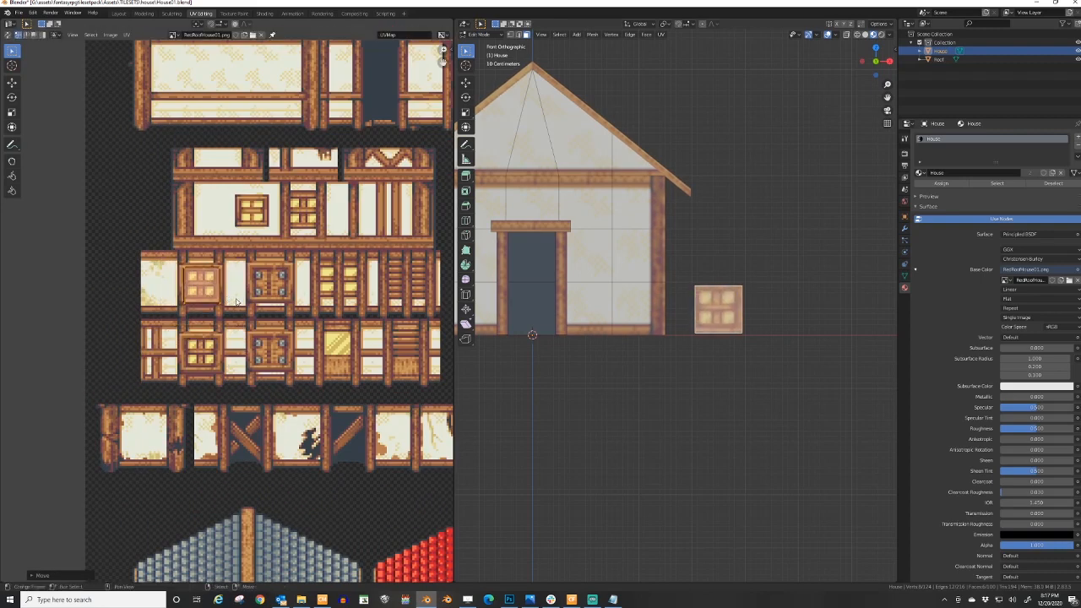
{"action": "key", "text": "s"}
{"action": "left_click", "coordinate": [237, 298]}
{"action": "key", "text": "g"}
{"action": "left_click", "coordinate": [238, 298]}
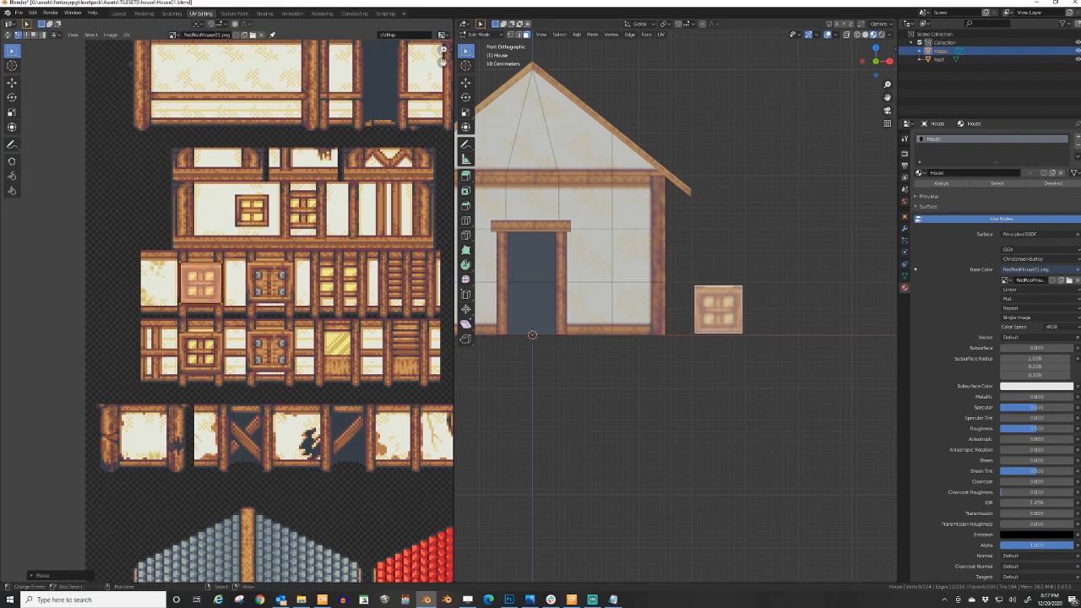
{"action": "key", "text": "g"}
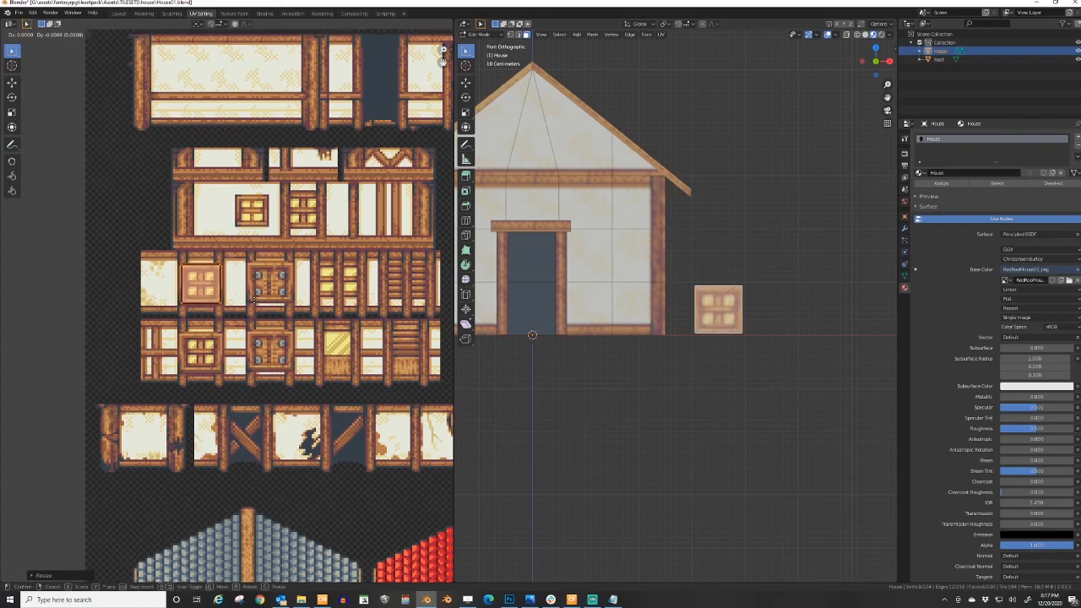
{"action": "left_click", "coordinate": [254, 300]}
- Select the whole linked window block and move it along Y to just in front of the house
{"action": "key", "text": "Tab"}
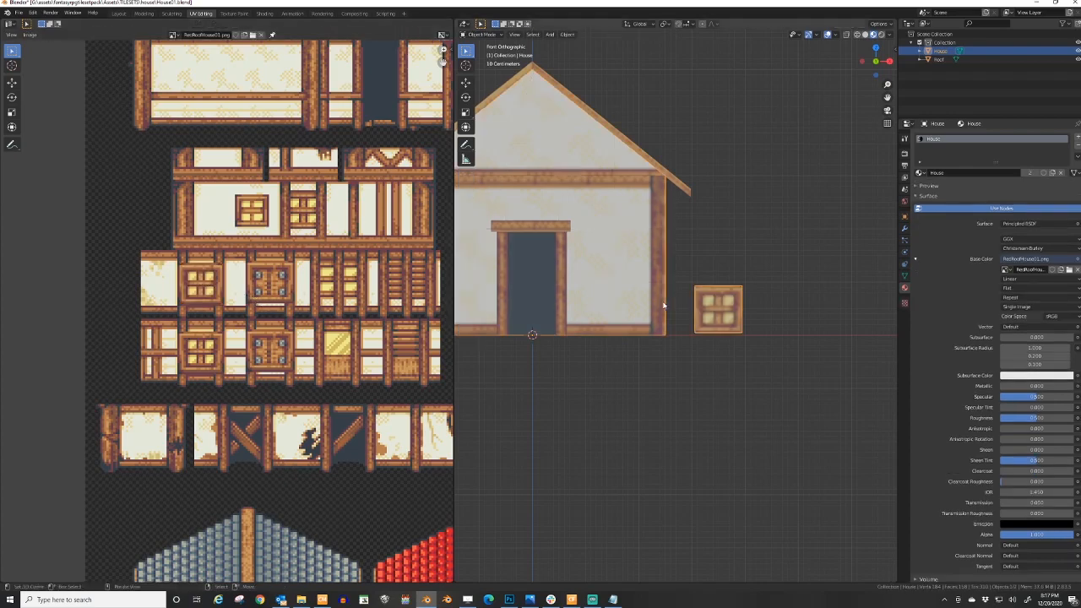
{"action": "scroll", "coordinate": [697, 309], "scroll_direction": "up", "scroll_amount": 1}
{"action": "key", "text": "Tab"}
{"action": "middle_click_drag", "start_coordinate": [777, 307], "coordinate": [709, 333]}
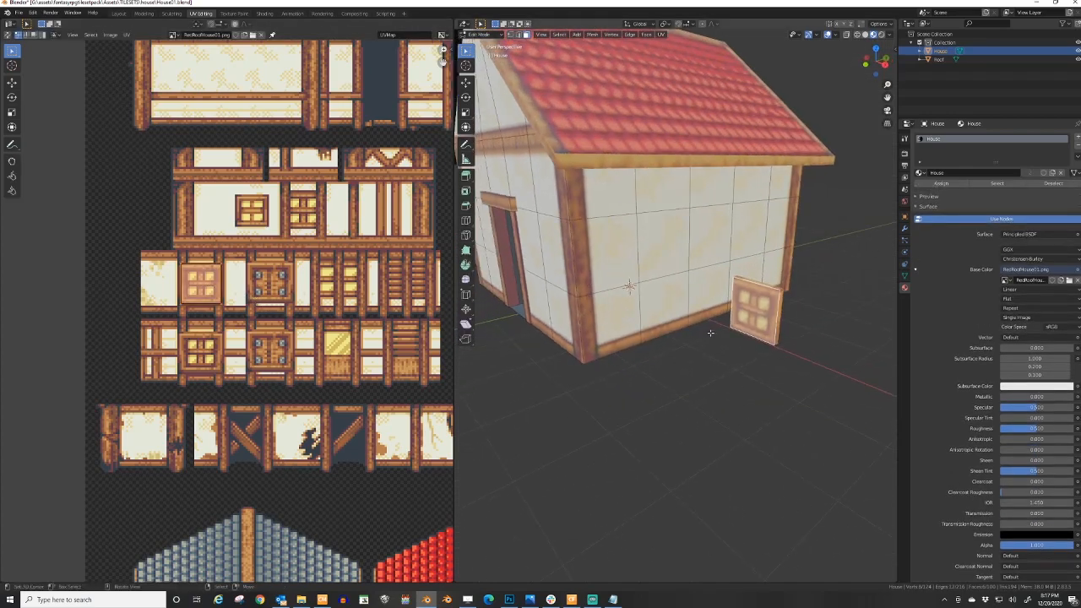
{"action": "scroll", "coordinate": [719, 316], "scroll_direction": "down", "scroll_amount": 3}
{"action": "key", "text": "l"}
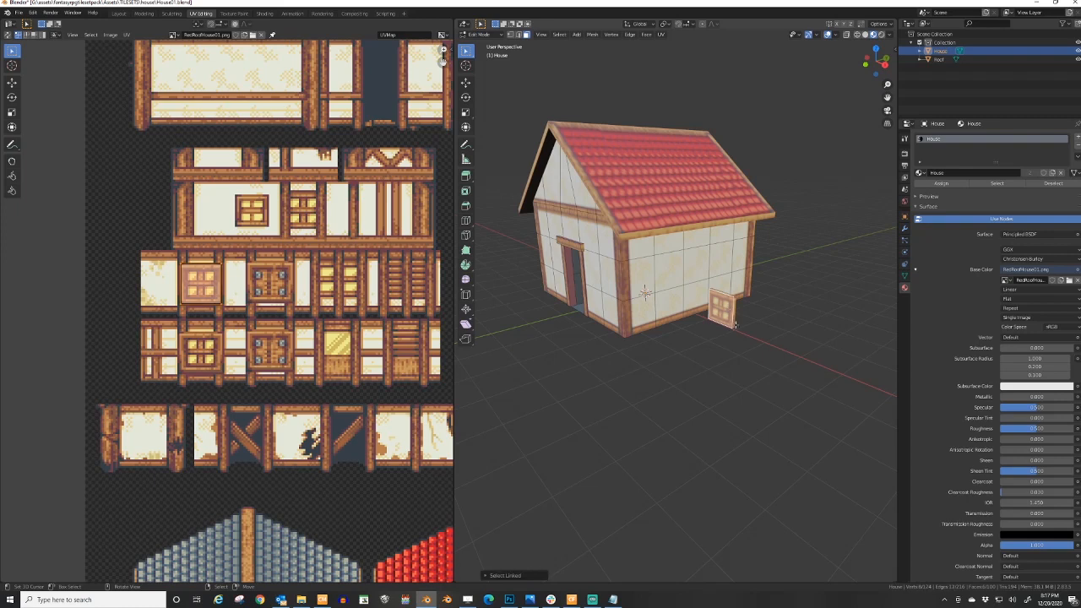
{"action": "key", "text": "g"}
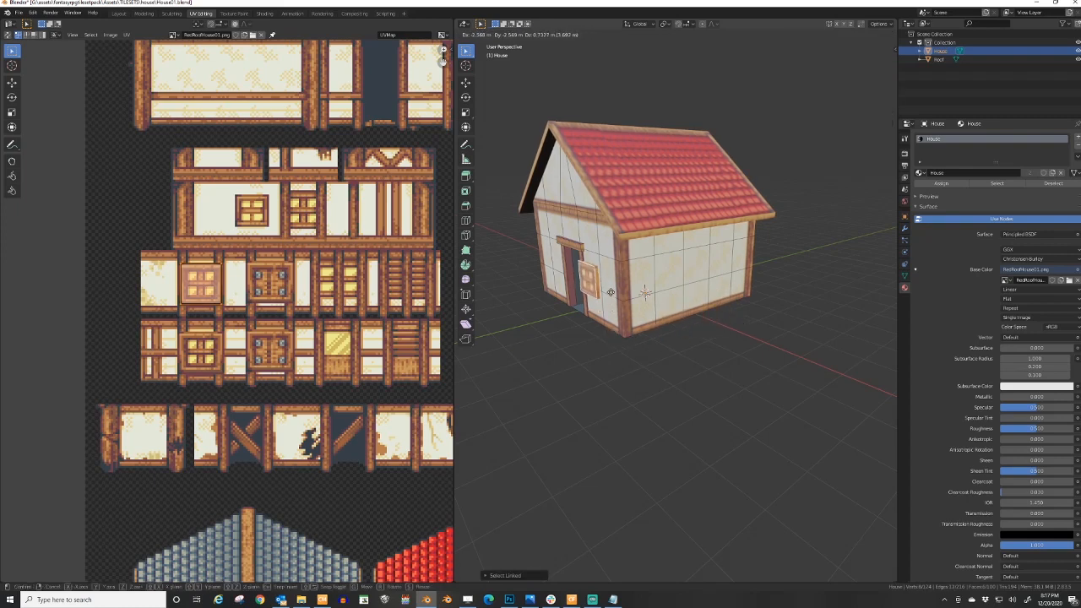
{"action": "right_click", "coordinate": [612, 294]}
{"action": "key", "text": "g"}
{"action": "key", "text": "y"}
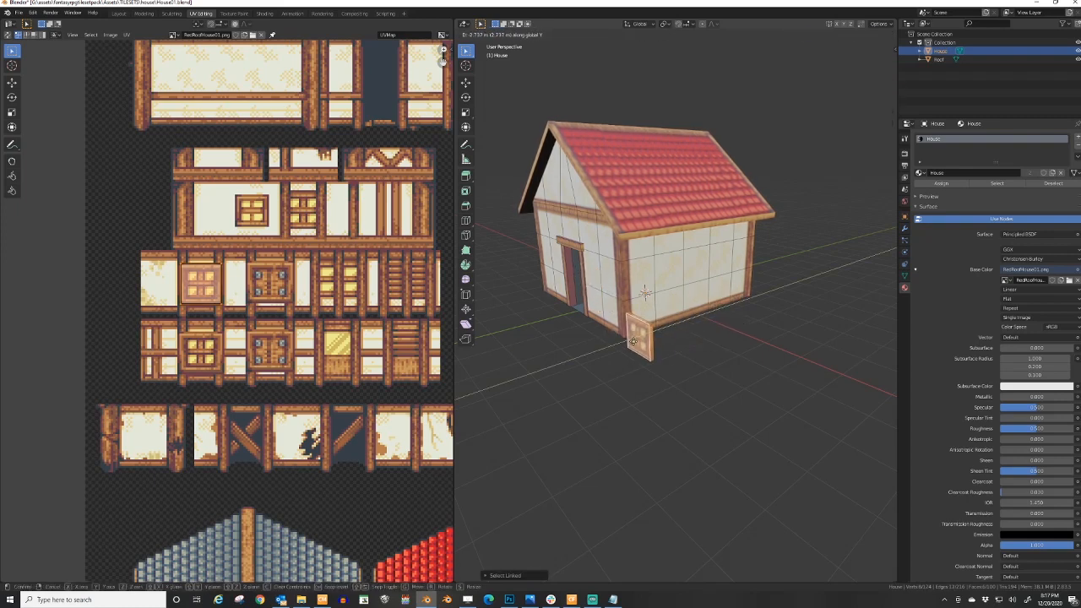
{"action": "left_click", "coordinate": [684, 365]}
- Move the window block along X and raise it along Z to window height beside the door on the front wall
{"action": "key", "text": "g"}
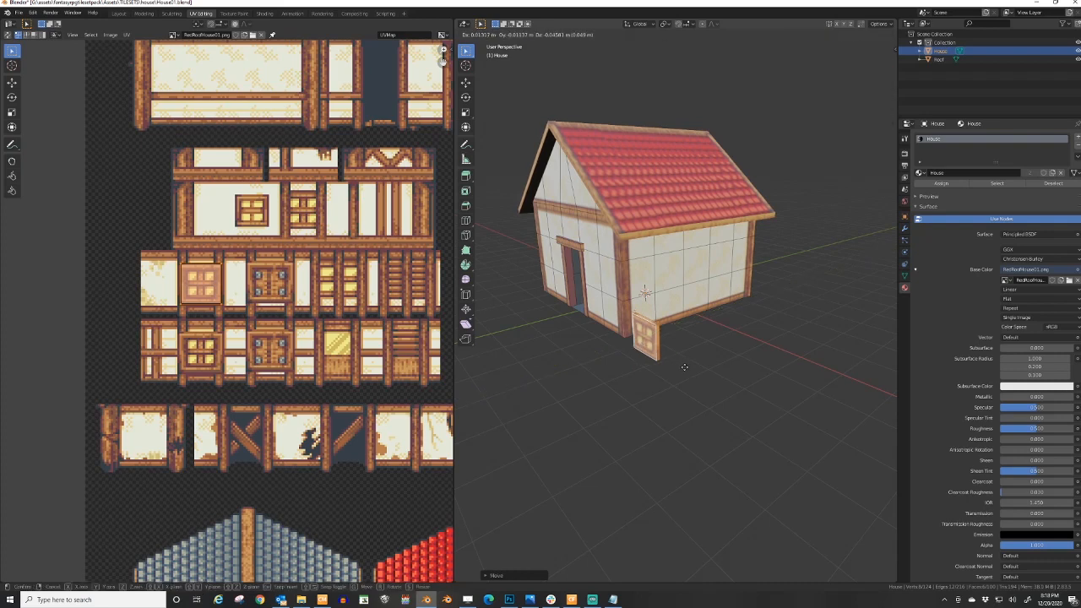
{"action": "key", "text": "x"}
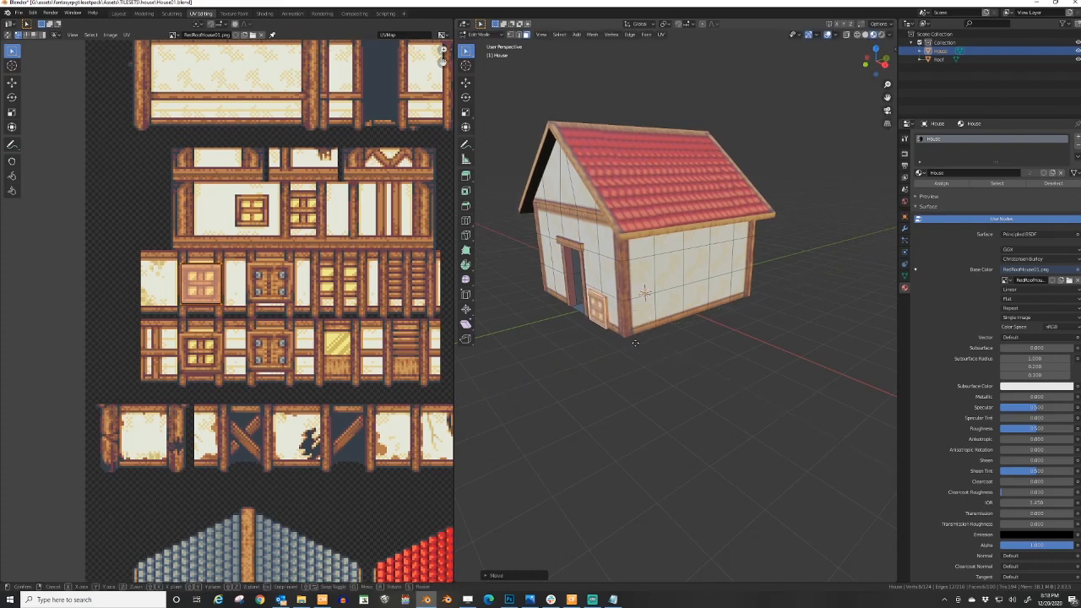
{"action": "key", "text": "z"}
{"action": "left_click", "coordinate": [642, 313]}
{"action": "middle_click_drag", "start_coordinate": [670, 317], "coordinate": [634, 315]}
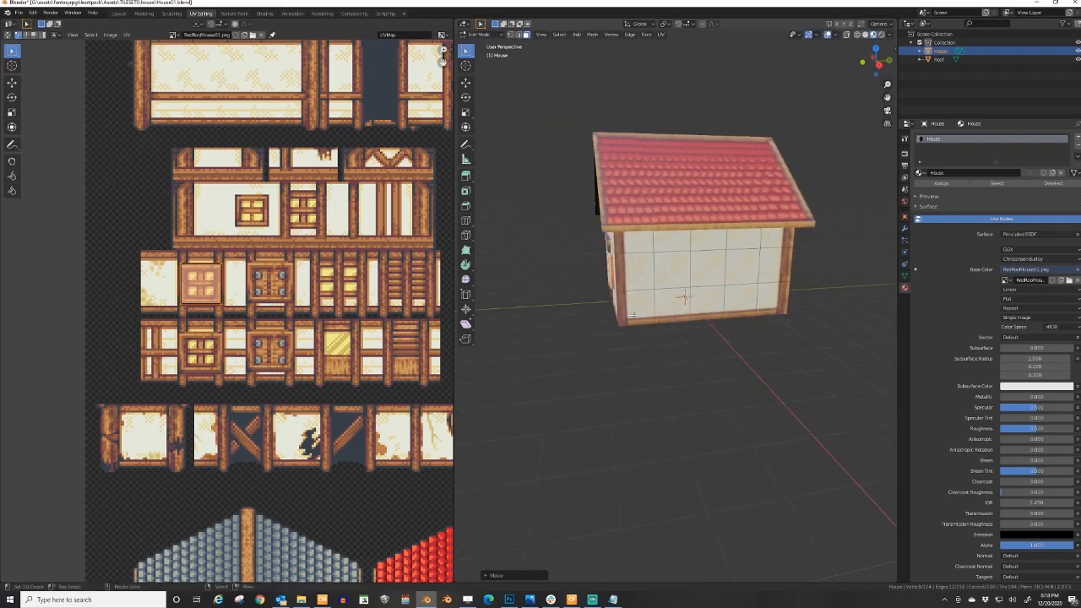
{"action": "key", "text": "g"}
{"action": "key", "text": "x"}
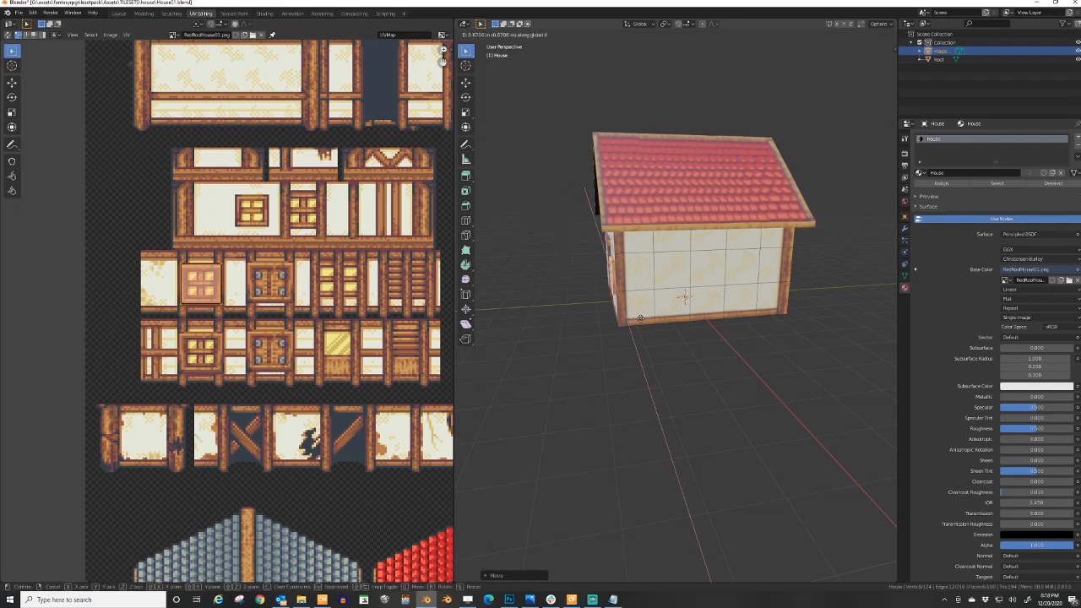
{"action": "left_click", "coordinate": [637, 314]}
- Adjust the window block along Y so that only a thin edge protrudes from the front wall
{"action": "middle_click_drag", "start_coordinate": [637, 313], "coordinate": [658, 326]}
{"action": "key", "text": "s"}
{"action": "key", "text": "y"}
{"action": "left_click", "coordinate": [701, 314]}
{"action": "scroll", "coordinate": [654, 343], "scroll_direction": "up", "scroll_amount": 2}
{"action": "scroll", "coordinate": [678, 341], "scroll_direction": "up", "scroll_amount": 2}
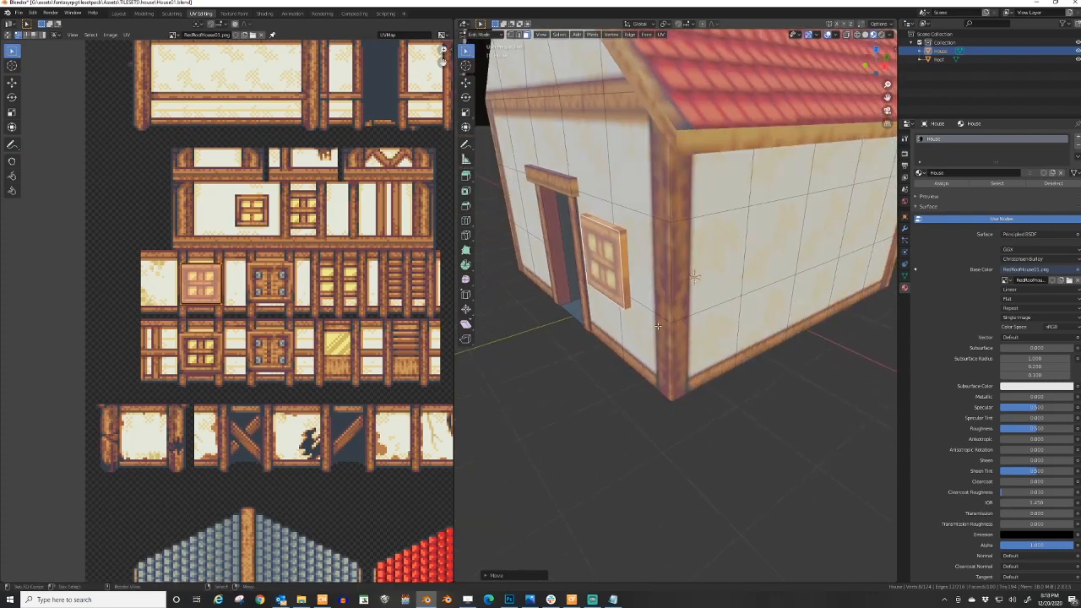
{"action": "key", "text": "g"}
{"action": "key", "text": "y"}
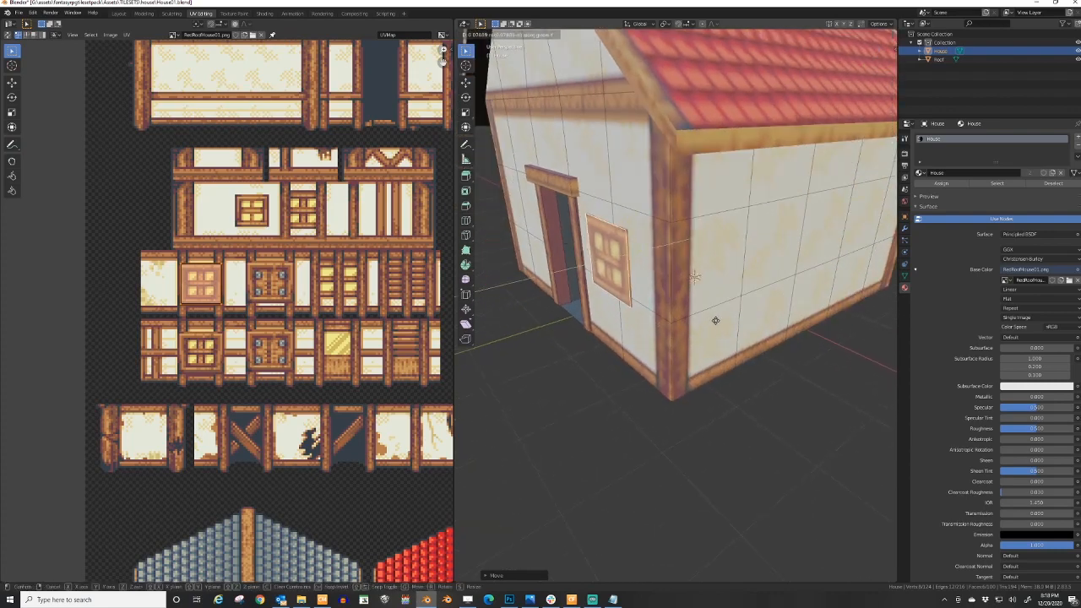
{"action": "left_click", "coordinate": [714, 321]}
- Move the window in front view slightly lower and midway between the door frame and the right corner post
{"action": "key", "text": "Tab"}
{"action": "scroll", "coordinate": [714, 321], "scroll_direction": "down", "scroll_amount": 3}
{"action": "key", "text": "KP_1"}
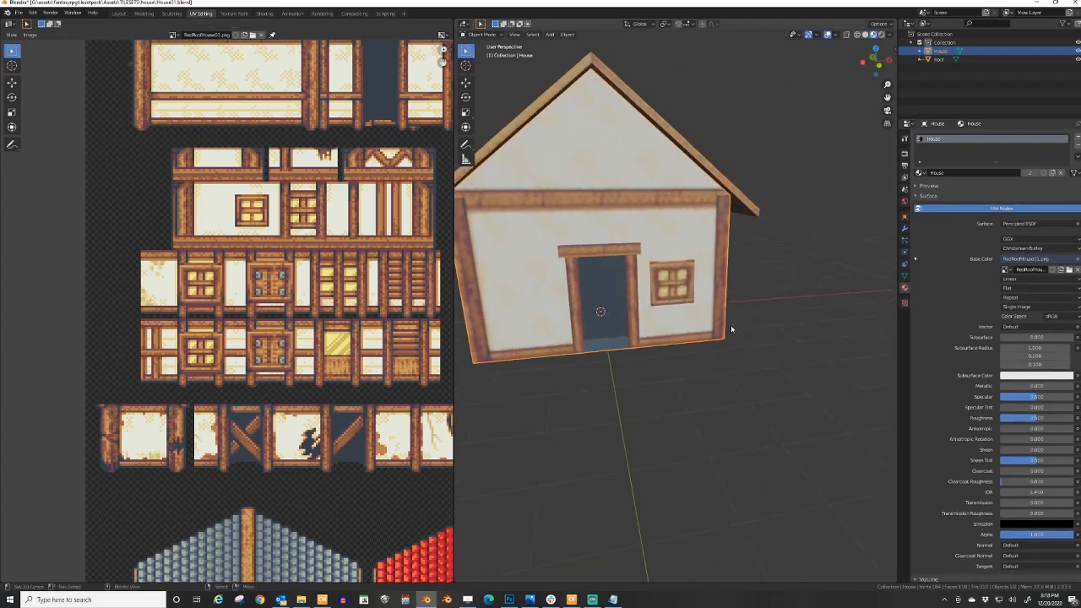
{"action": "scroll", "coordinate": [731, 325], "scroll_direction": "up", "scroll_amount": 2}
{"action": "key", "text": "Tab"}
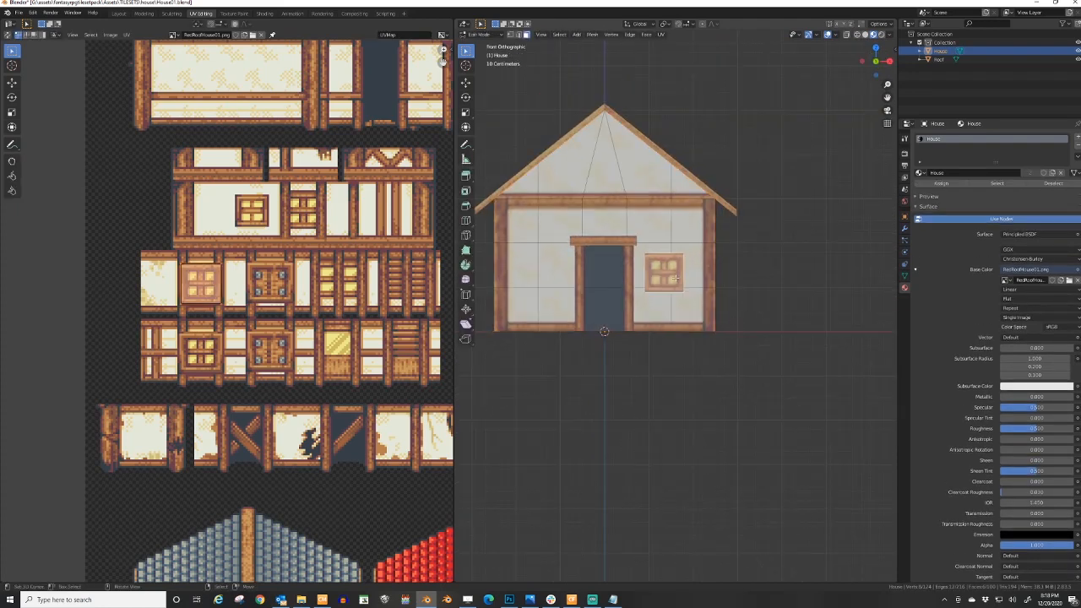
{"action": "key", "text": "g"}
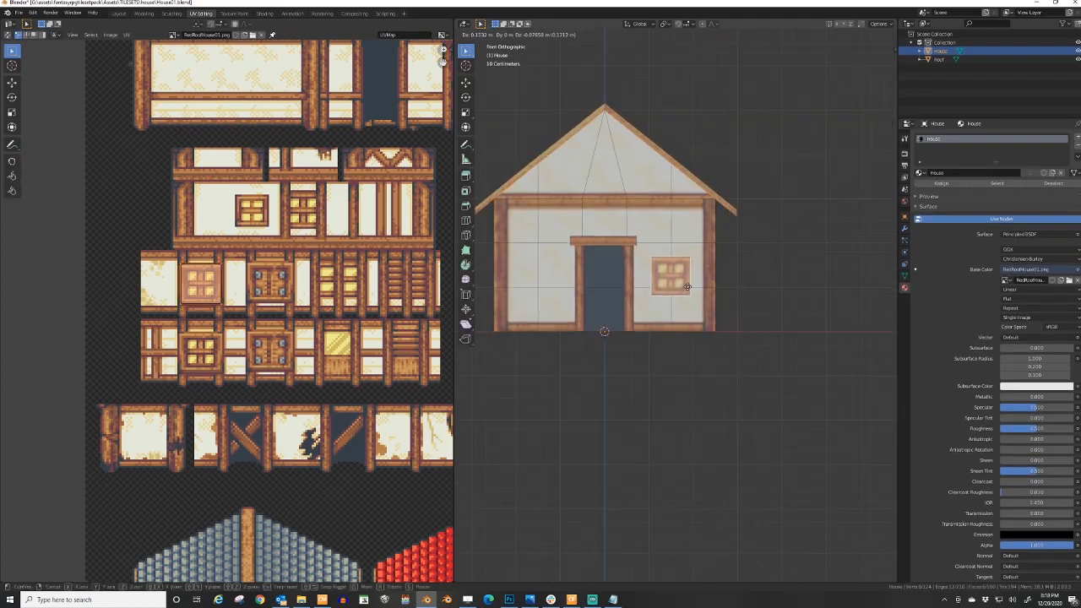
{"action": "left_click", "coordinate": [687, 288]}
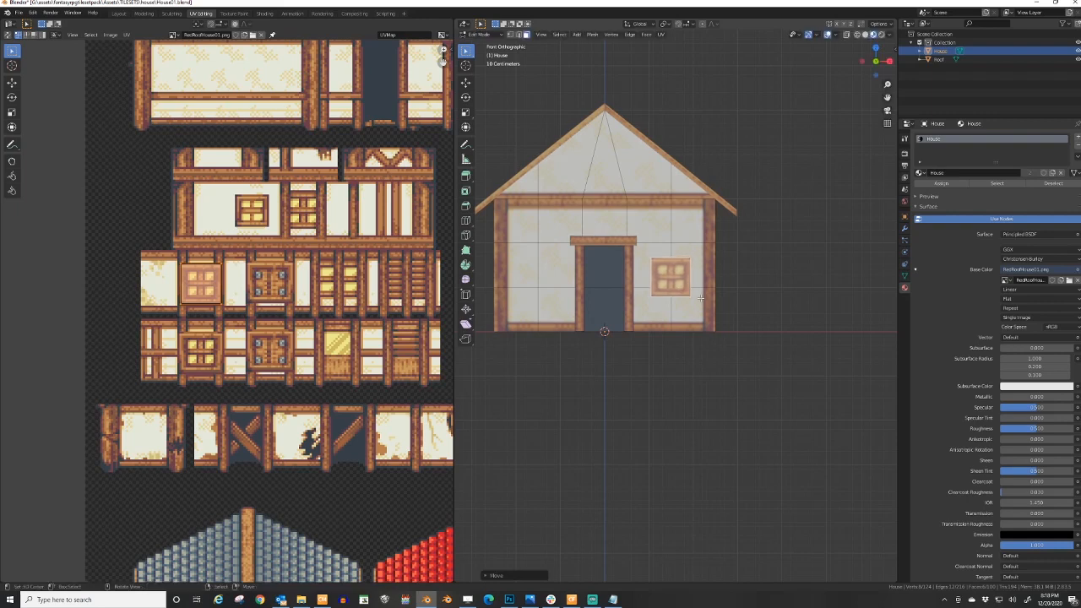
- Duplicate the window along X and place the copy on the front wall on the other side of the door
{"action": "key", "text": "shift+d"}
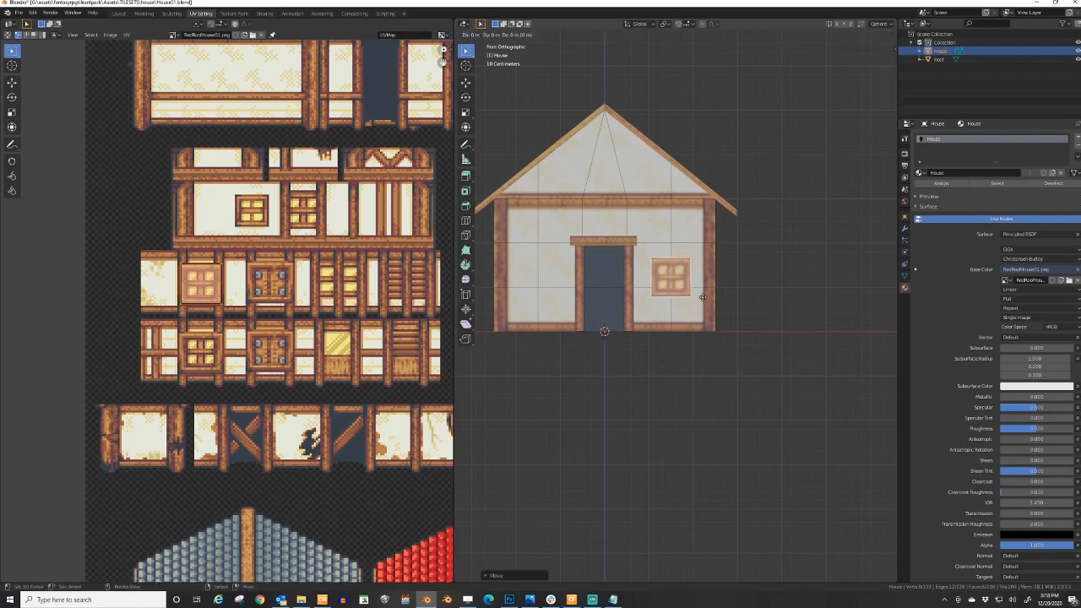
{"action": "key", "text": "x"}
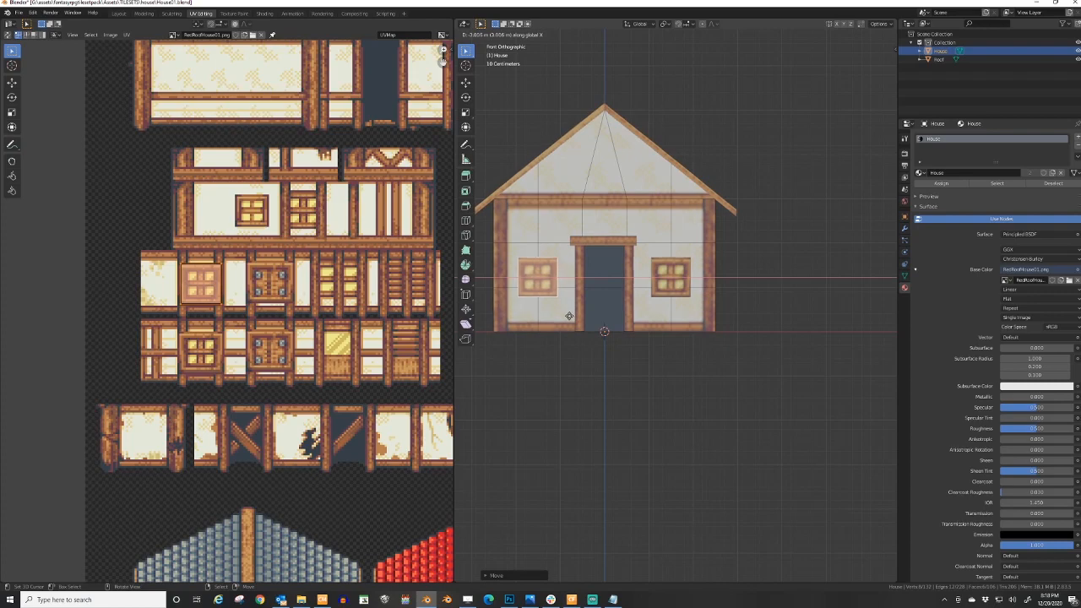
{"action": "left_click", "coordinate": [569, 315]}
- Look over the house texture image and the front gable for further detail pieces to add
{"action": "scroll", "coordinate": [234, 369], "scroll_direction": "down", "scroll_amount": 3}
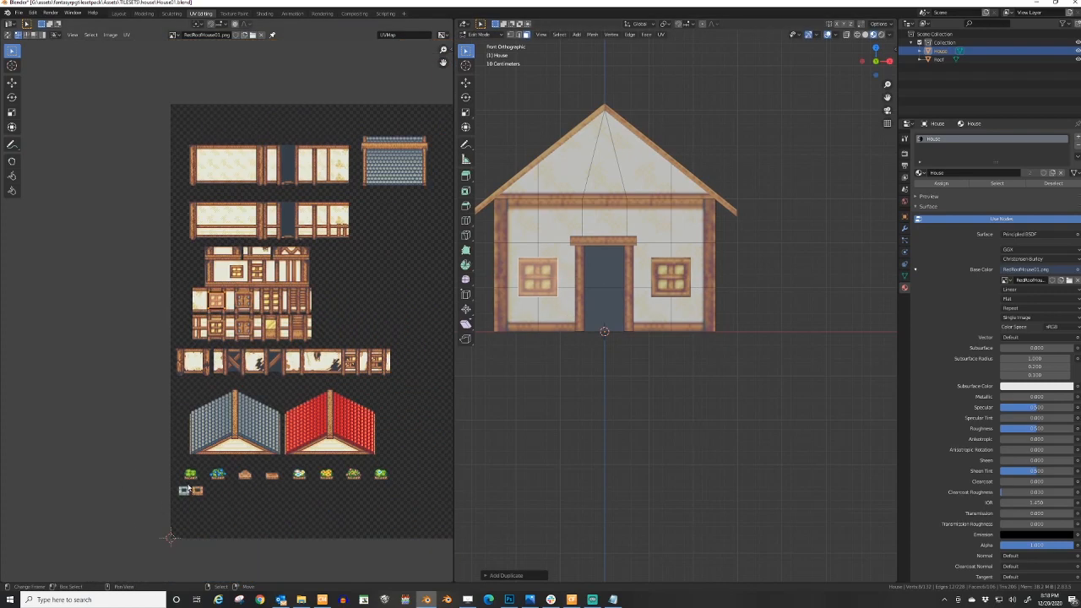
{"action": "scroll", "coordinate": [227, 413], "scroll_direction": "up", "scroll_amount": 1}
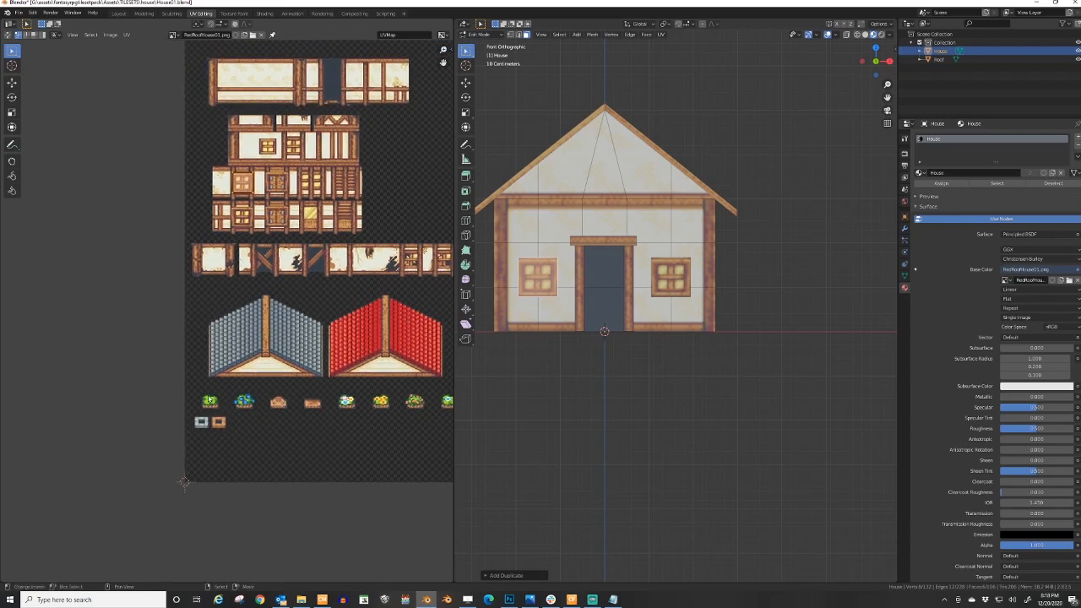
{"action": "middle_click_drag", "start_coordinate": [366, 404], "coordinate": [294, 412]}
{"action": "middle_click_drag", "start_coordinate": [361, 341], "coordinate": [373, 412]}
{"action": "scroll", "coordinate": [238, 346], "scroll_direction": "up", "scroll_amount": 3}
{"action": "middle_click_drag", "start_coordinate": [272, 293], "coordinate": [291, 404]}
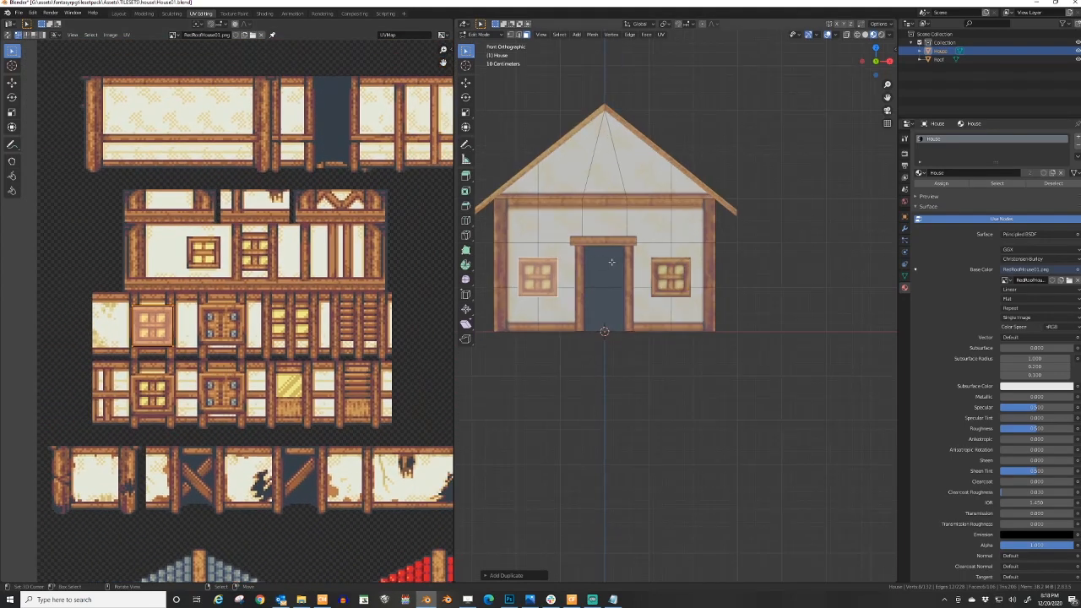
{"action": "left_click", "coordinate": [654, 233]}
{"action": "left_click", "coordinate": [584, 197]}
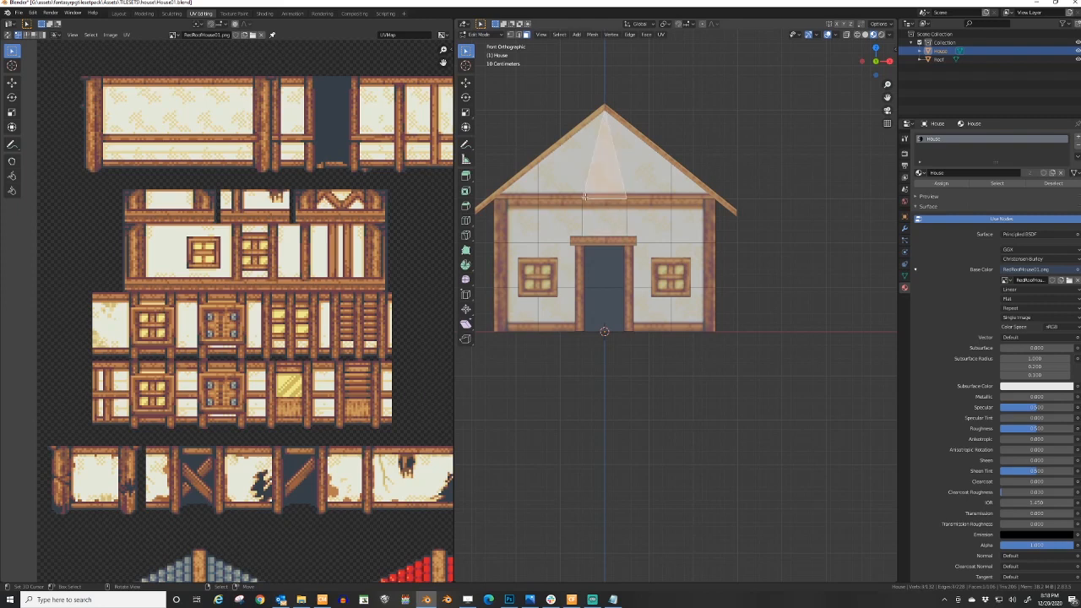
{"action": "middle_click_drag", "start_coordinate": [682, 198], "coordinate": [675, 243]}
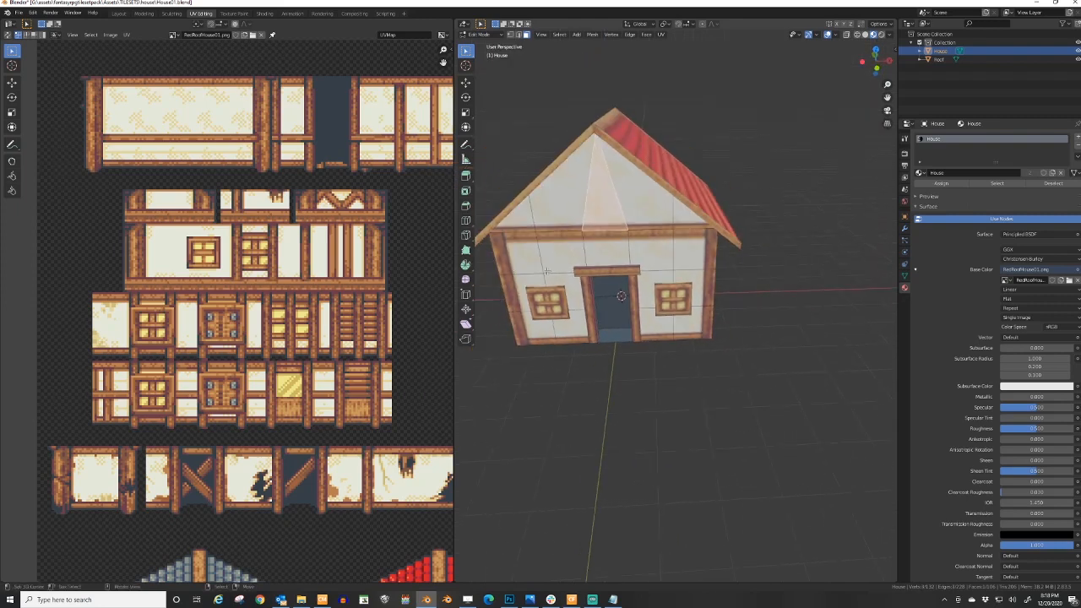
{"action": "middle_click_drag", "start_coordinate": [547, 270], "coordinate": [640, 286]}
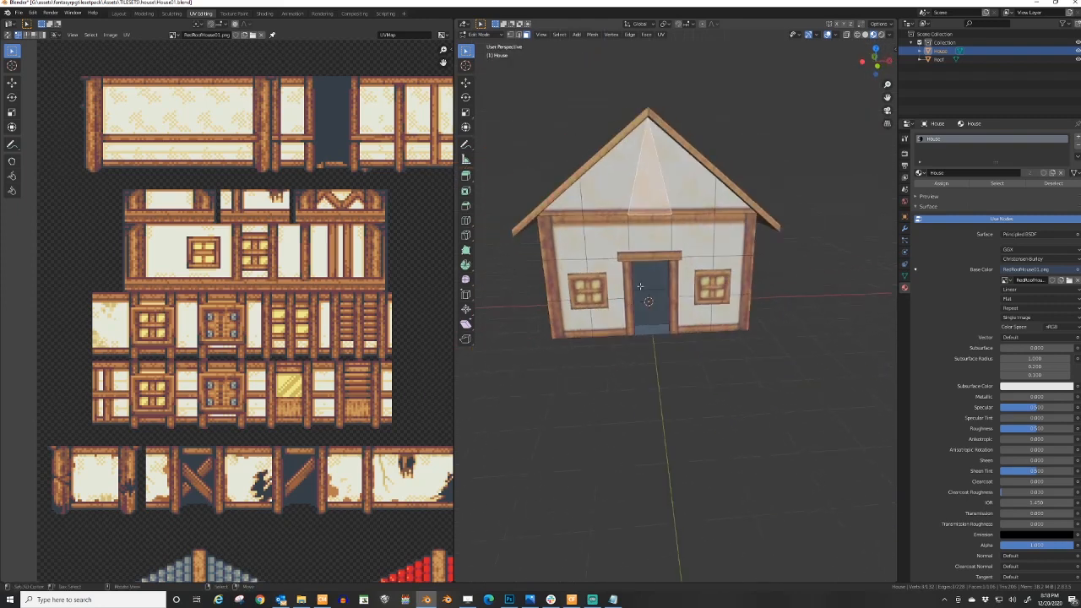
- Duplicate the left door-frame post in front view, place the copy on the gable, and try rotating and scaling it as a diagonal brace
{"action": "left_click", "coordinate": [626, 291]}
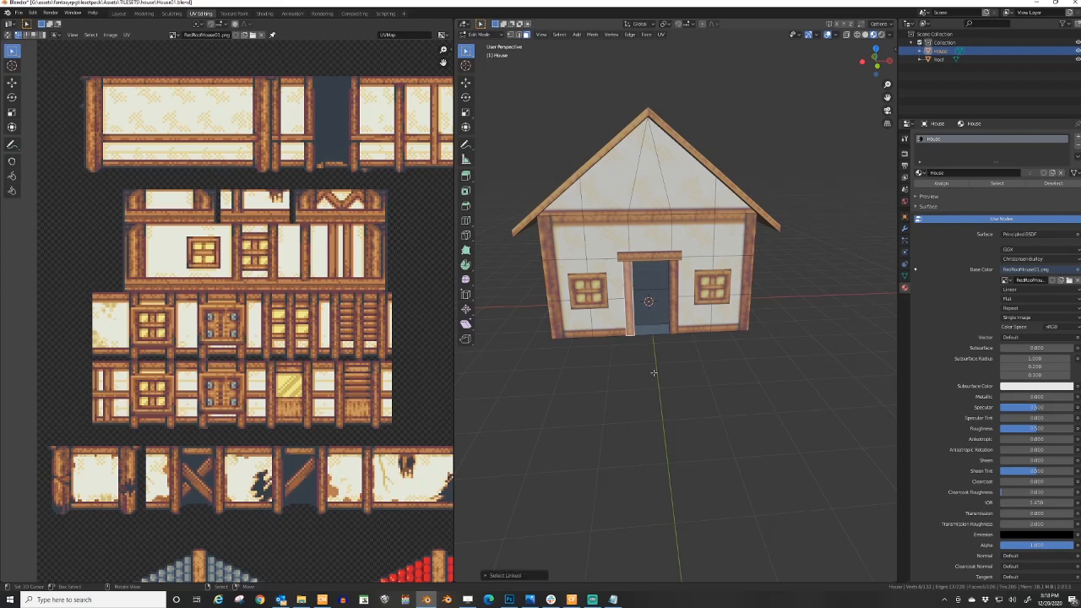
{"action": "key", "text": "KP_1"}
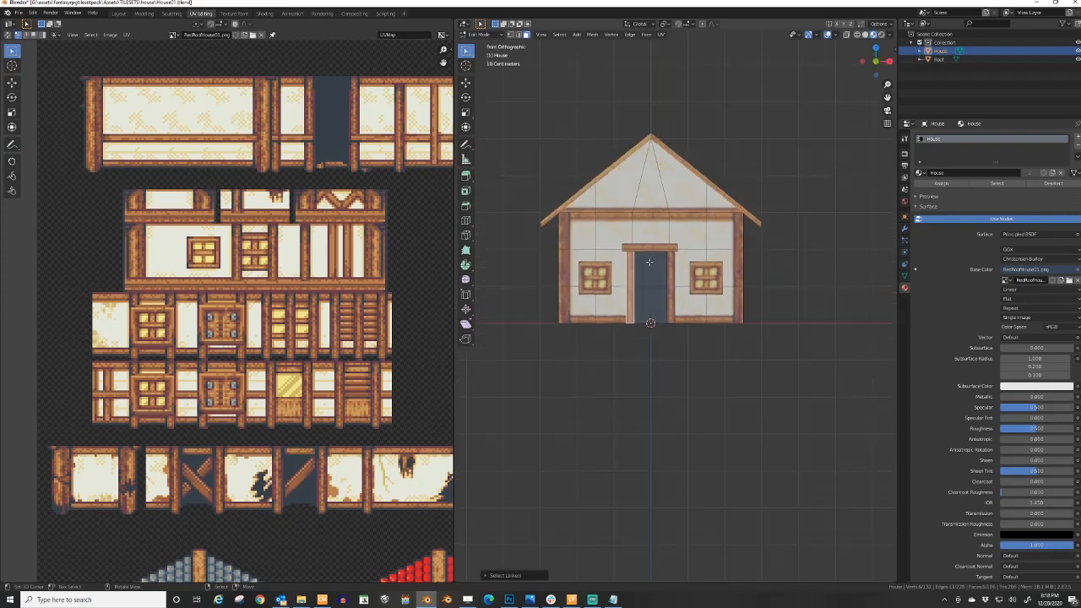
{"action": "key", "text": "shift+d"}
{"action": "key", "text": "r"}
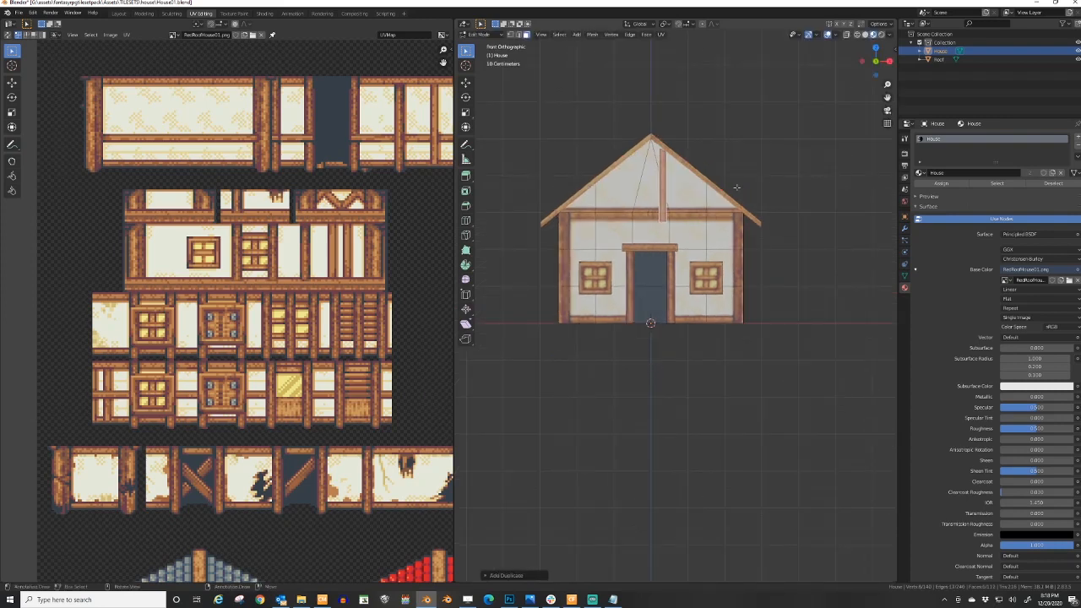
{"action": "left_click", "coordinate": [739, 239]}
{"action": "key", "text": "s"}
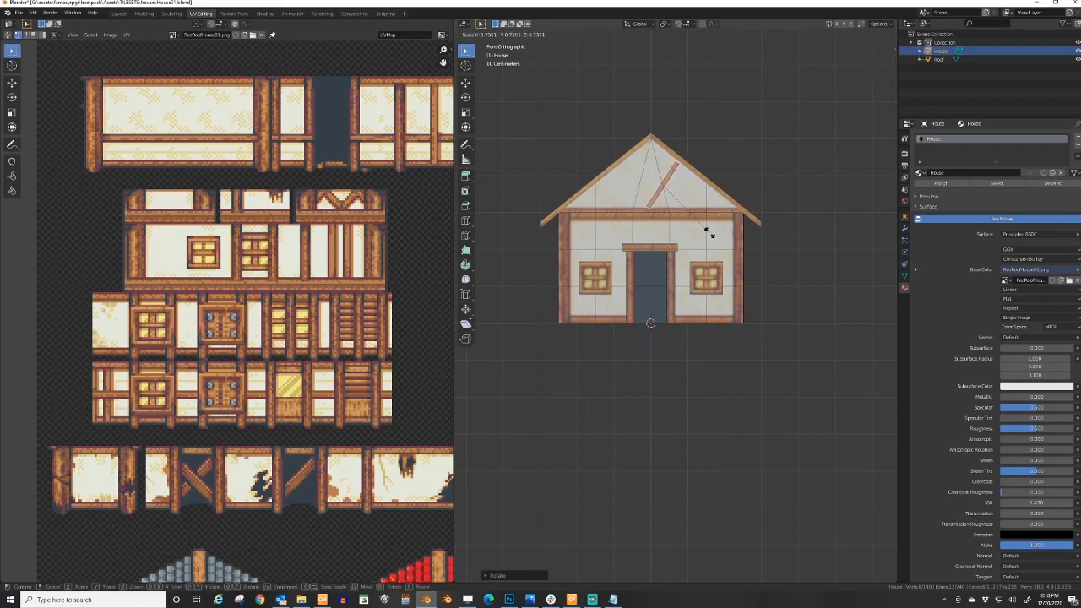
{"action": "left_click", "coordinate": [714, 233]}
- Rotate the copied beam upright and centre it on the front gable directly under the roof peak
{"action": "key", "text": "r"}
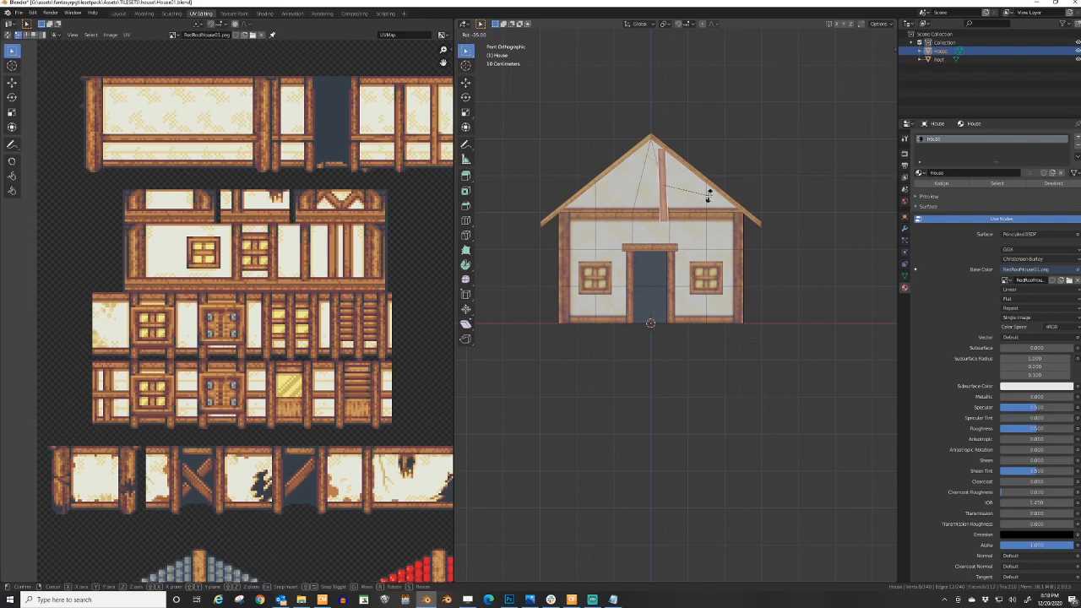
{"action": "left_click", "coordinate": [708, 194]}
{"action": "key", "text": "g"}
{"action": "left_click", "coordinate": [686, 194]}
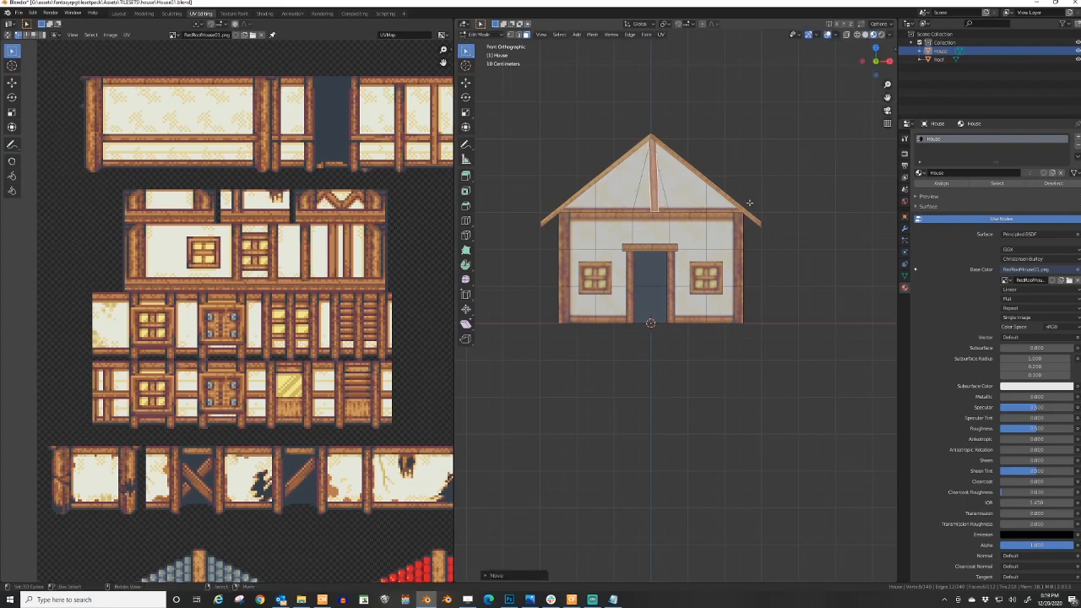
{"action": "key", "text": "r"}
{"action": "left_click", "coordinate": [750, 209]}
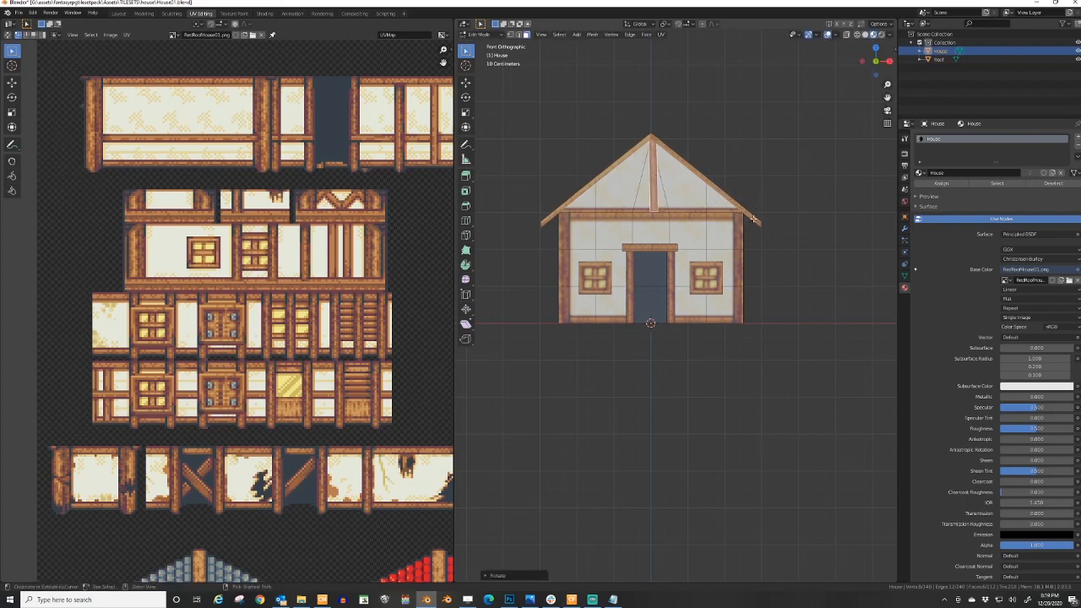
{"action": "key", "text": "g"}
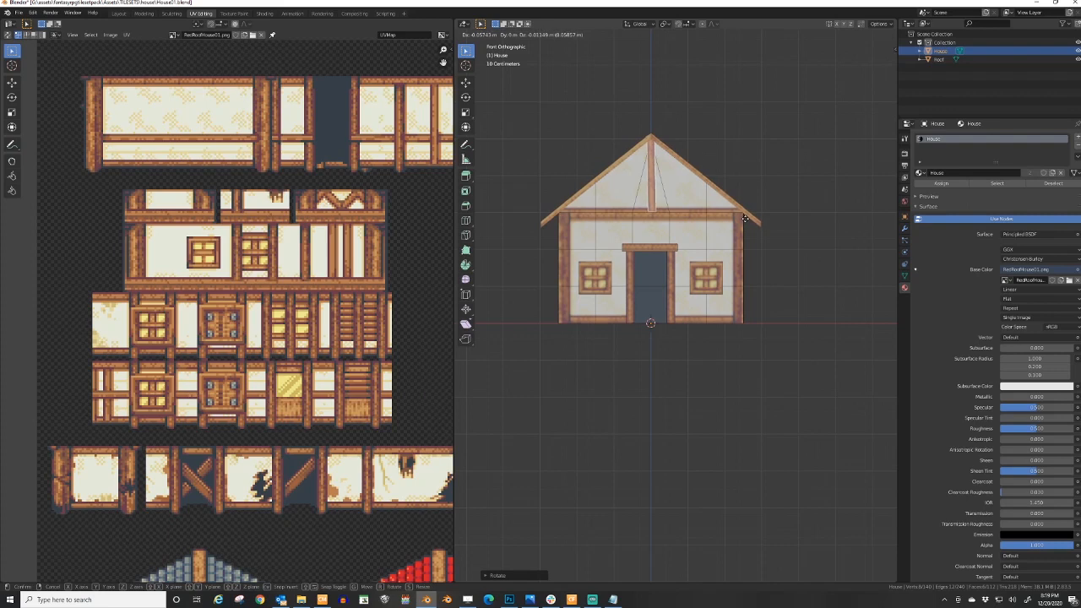
{"action": "left_click", "coordinate": [744, 219]}
- Examine the finished front wall and gable beam in Object Mode, up close and from a distance
{"action": "key", "text": "Tab"}
{"action": "middle_click_drag", "start_coordinate": [744, 219], "coordinate": [701, 250]}
{"action": "scroll", "coordinate": [647, 226], "scroll_direction": "up", "scroll_amount": 3}
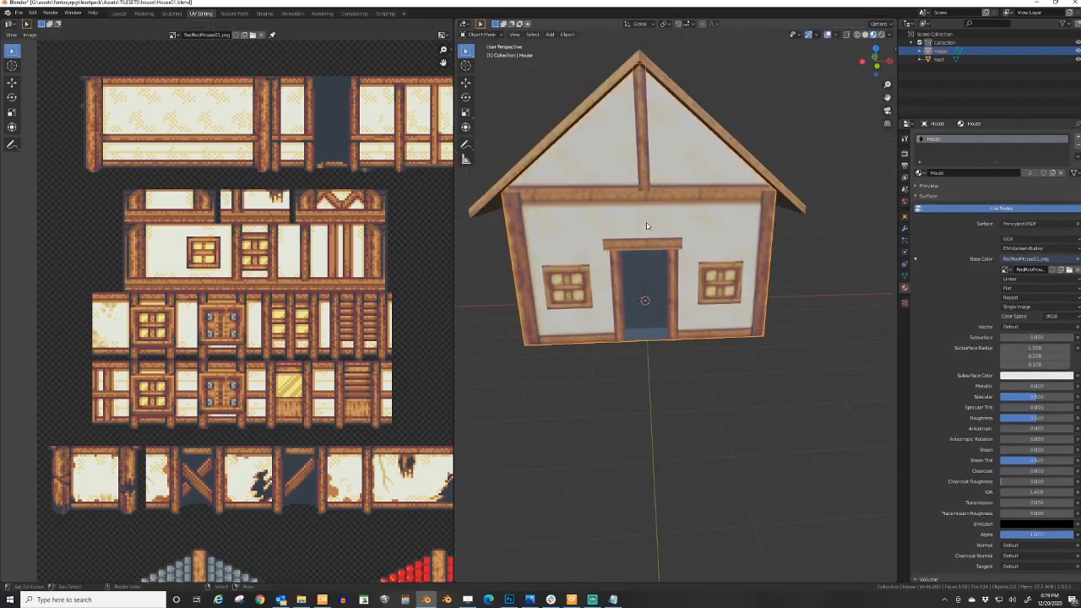
{"action": "key", "text": "Tab"}
{"action": "scroll", "coordinate": [647, 225], "scroll_direction": "down", "scroll_amount": 2}
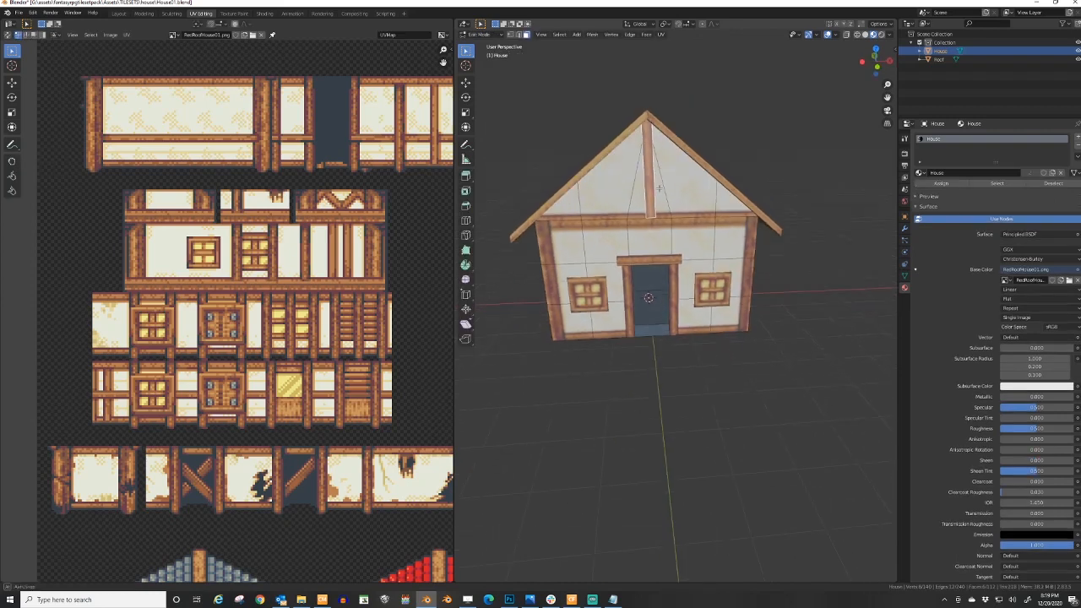
{"action": "key", "text": "Tab"}
{"action": "scroll", "coordinate": [658, 189], "scroll_direction": "down", "scroll_amount": 4}
{"action": "middle_click_drag", "start_coordinate": [760, 194], "coordinate": [733, 253]}
{"action": "left_click", "coordinate": [819, 230]}
{"action": "scroll", "coordinate": [644, 280], "scroll_direction": "up", "scroll_amount": 4}
{"action": "middle_click_drag", "start_coordinate": [634, 278], "coordinate": [693, 347]}
{"action": "scroll", "coordinate": [639, 304], "scroll_direction": "down", "scroll_amount": 5}
{"action": "scroll", "coordinate": [733, 225], "scroll_direction": "down", "scroll_amount": 5}
{"action": "scroll", "coordinate": [675, 245], "scroll_direction": "up", "scroll_amount": 5}
- Select the House and Roof objects together in Object Mode
{"action": "left_click", "coordinate": [693, 346]}
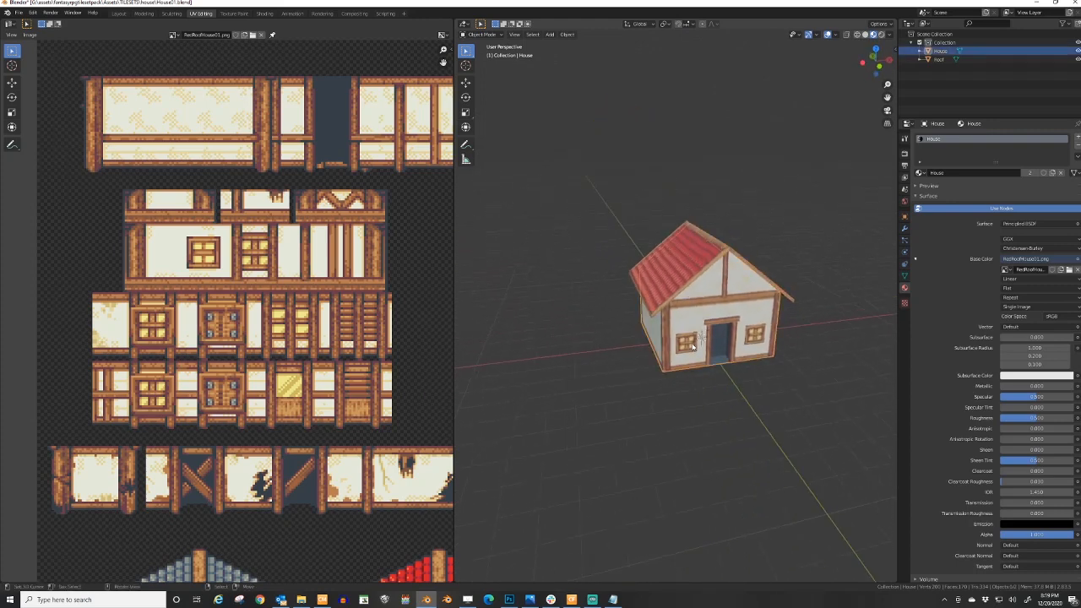
{"action": "middle_click_drag", "start_coordinate": [664, 291], "coordinate": [694, 329]}
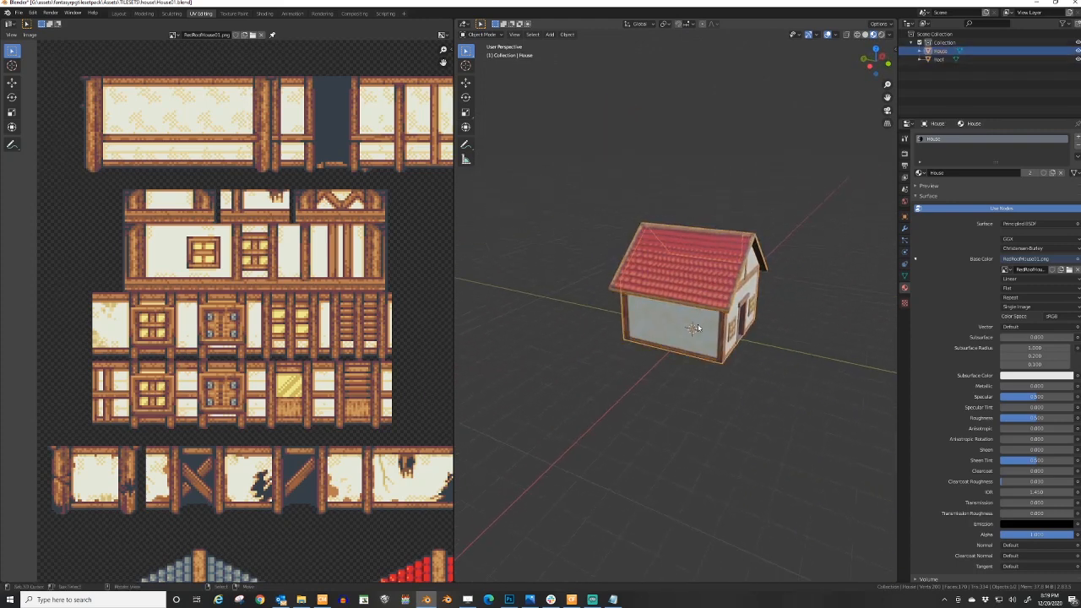
{"action": "left_click", "coordinate": [724, 265], "text": "shift"}
{"action": "middle_click_drag", "start_coordinate": [724, 265], "coordinate": [627, 296]}
{"action": "scroll", "coordinate": [616, 297], "scroll_direction": "up", "scroll_amount": 6}
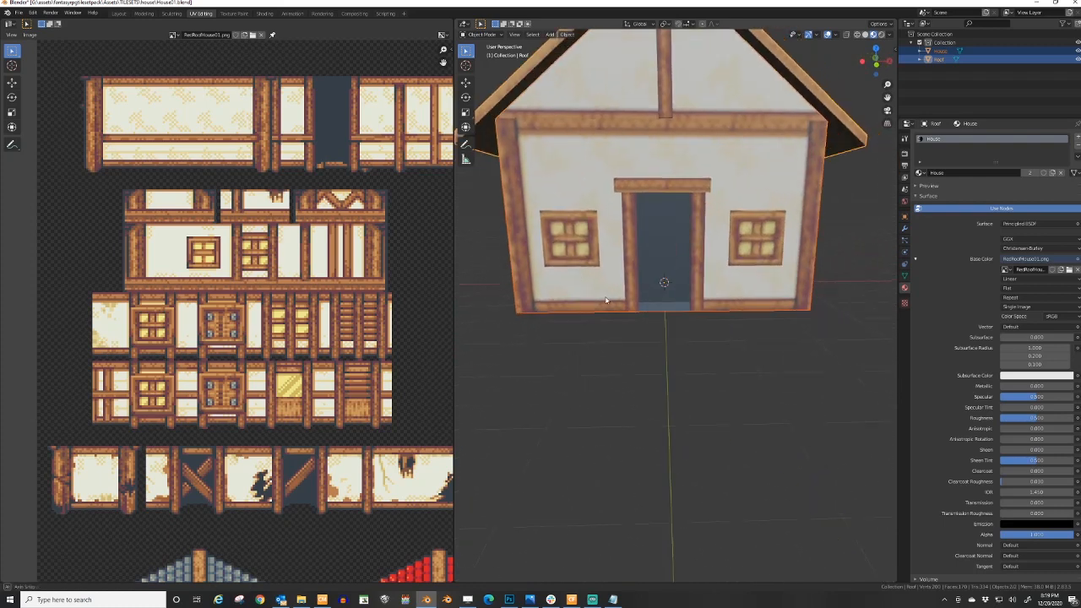
{"action": "scroll", "coordinate": [605, 300], "scroll_direction": "down", "scroll_amount": 6}
{"action": "scroll", "coordinate": [606, 300], "scroll_direction": "up", "scroll_amount": 4}
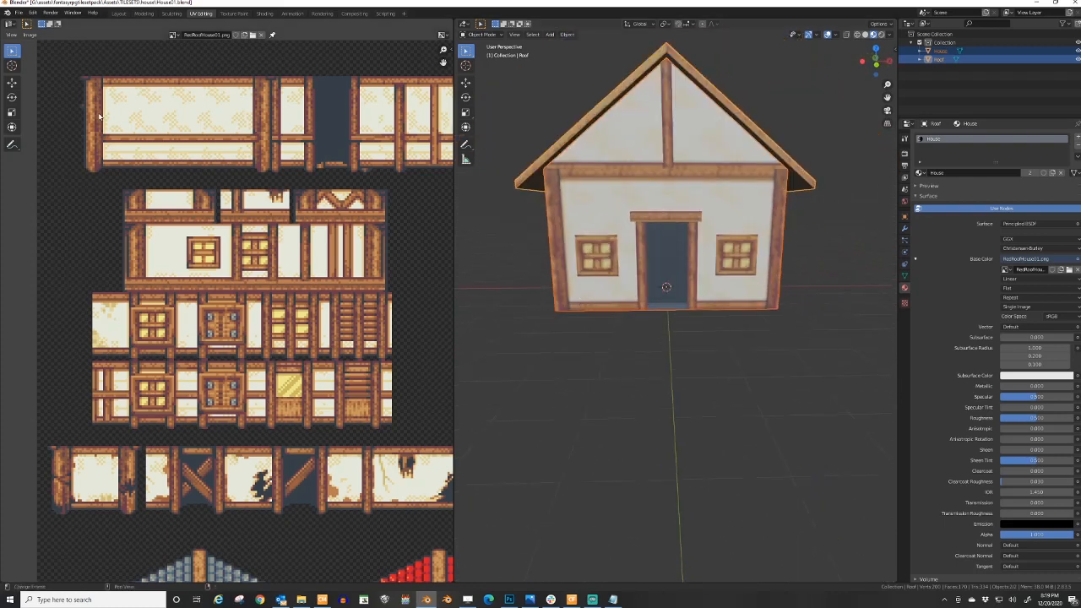
{"action": "middle_click_drag", "start_coordinate": [608, 236], "coordinate": [678, 321]}
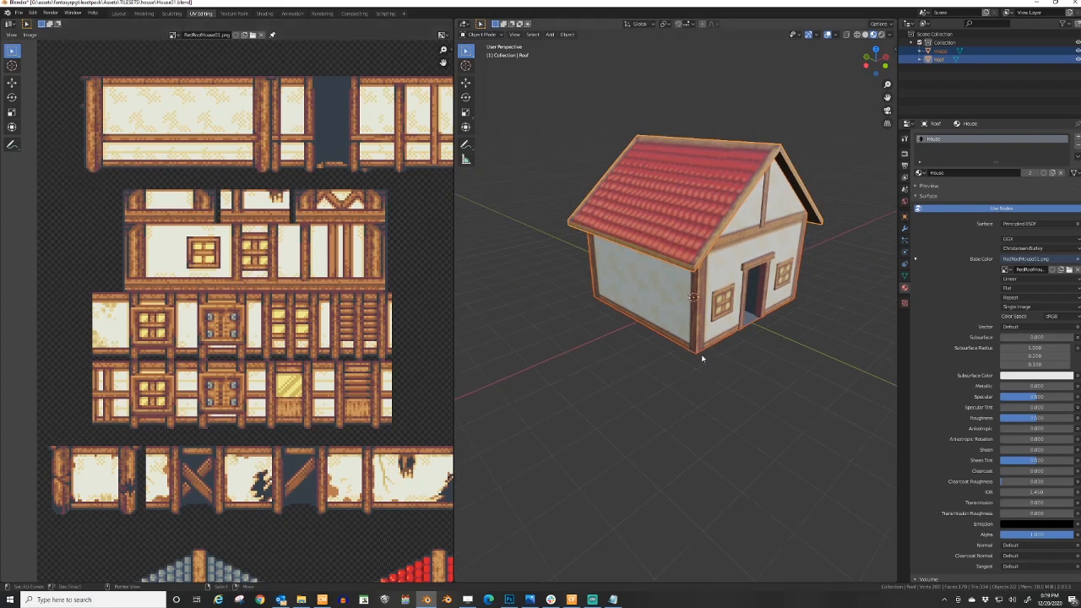
{"action": "middle_click_drag", "start_coordinate": [701, 358], "coordinate": [738, 313]}
{"action": "mouse_move", "coordinate": [727, 311]}
{"action": "middle_mouse_down"}
{"action": "mouse_move", "coordinate": [767, 327]}
{"action": "mouse_move", "coordinate": [728, 309]}
{"action": "middle_mouse_up"}
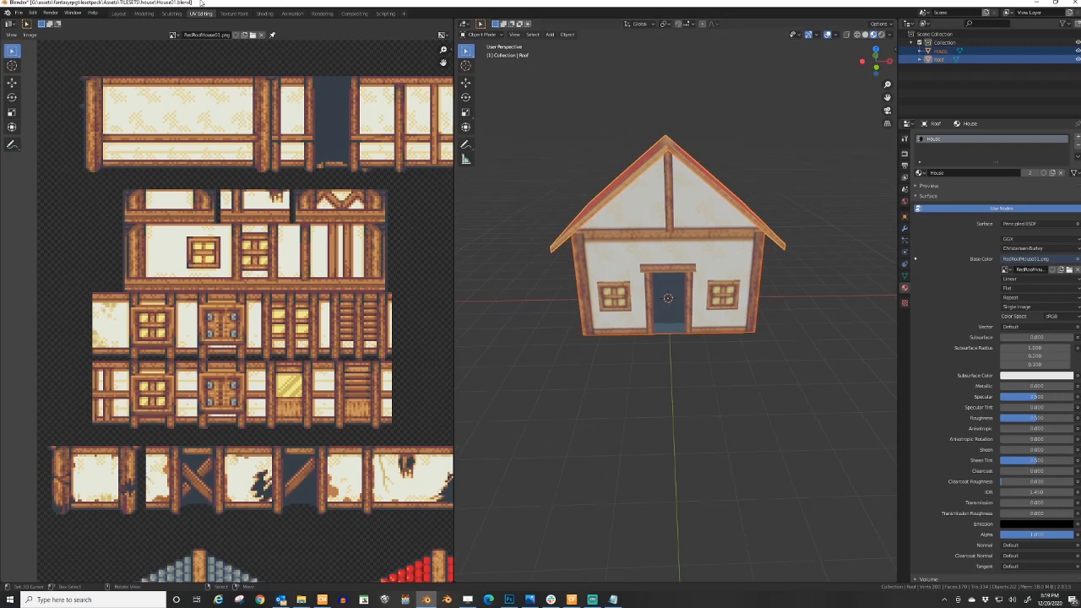
- Export the model as an FBX file named House01.fbx into the TILESETS house folder
{"action": "left_click", "coordinate": [18, 14]}
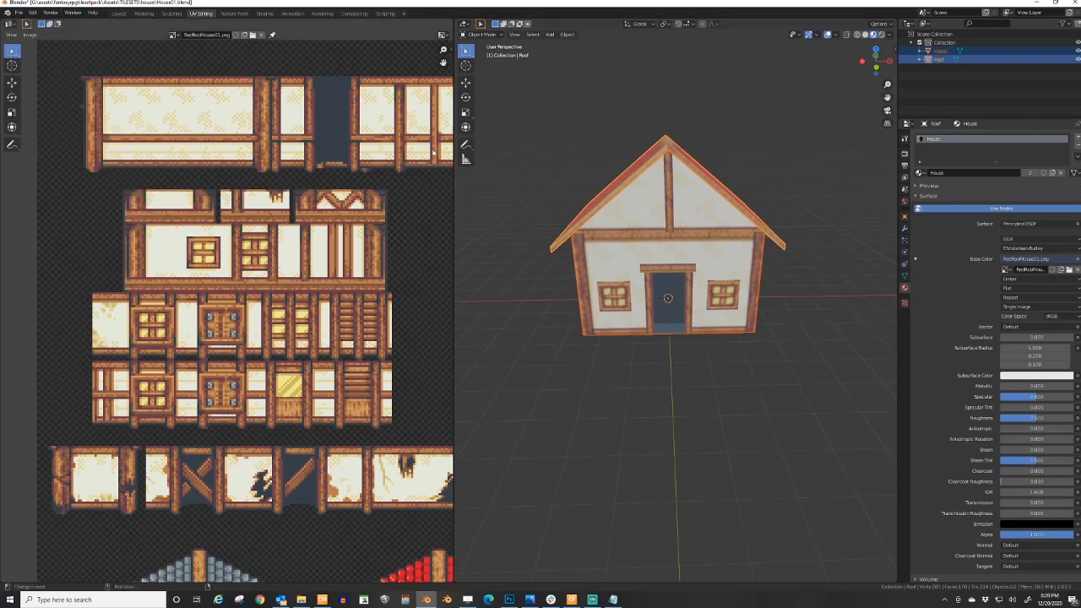
{"action": "left_click", "coordinate": [19, 13]}
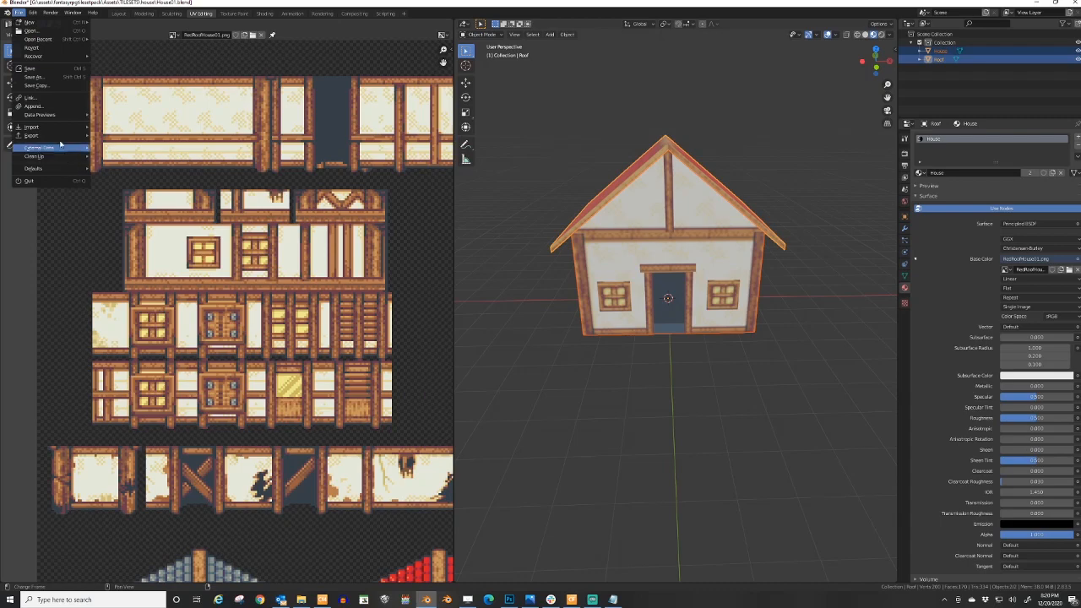
{"action": "mouse_move", "coordinate": [58, 137]}
{"action": "left_click", "coordinate": [135, 186]}
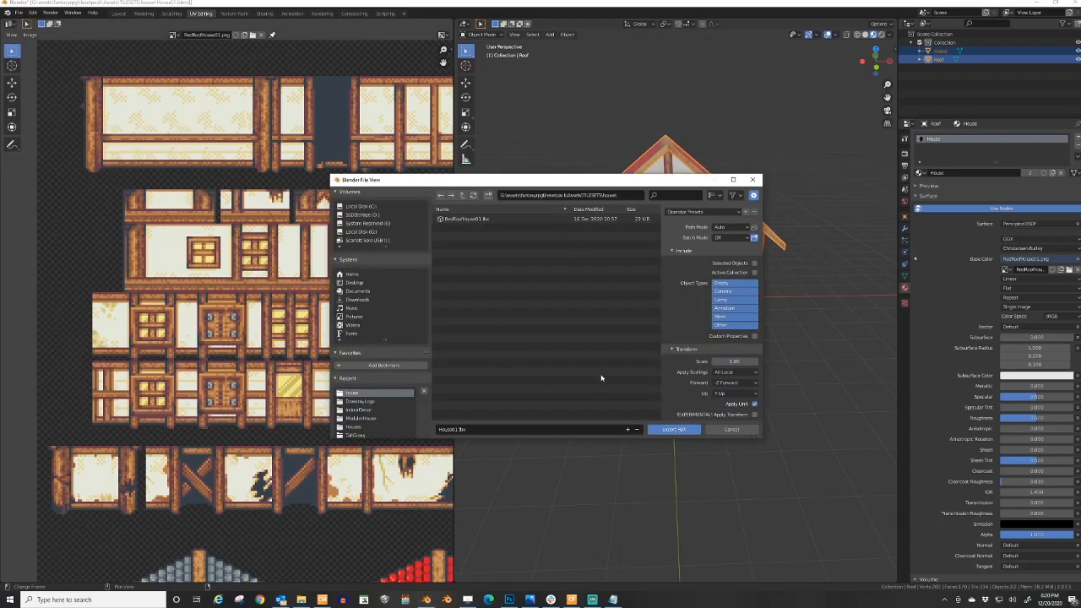
{"action": "left_click", "coordinate": [667, 432]}
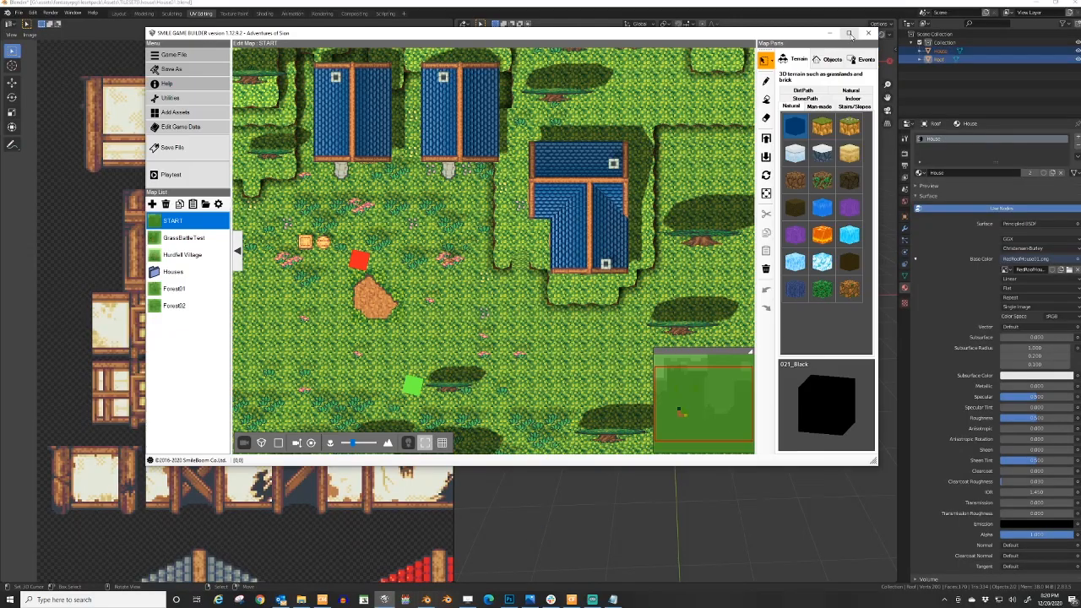
- Switch to SMILE GAME BUILDER, maximize its window and examine the existing houses on the START map from several angles
{"action": "left_click", "coordinate": [859, 29]}
{"action": "right_click_drag", "start_coordinate": [498, 242], "coordinate": [498, 193]}
{"action": "middle_click_drag", "start_coordinate": [550, 292], "coordinate": [646, 295]}
{"action": "right_click_drag", "start_coordinate": [646, 294], "coordinate": [571, 325]}
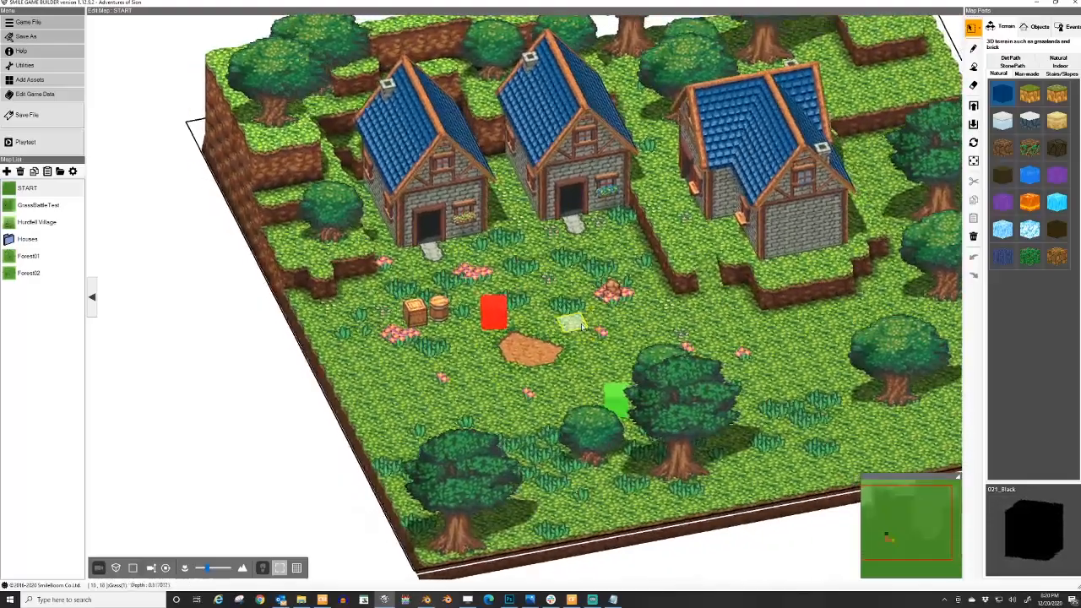
{"action": "middle_click_drag", "start_coordinate": [665, 322], "coordinate": [567, 332]}
{"action": "mouse_move", "coordinate": [567, 333]}
{"action": "right_mouse_down"}
{"action": "mouse_move", "coordinate": [561, 315]}
{"action": "mouse_move", "coordinate": [555, 324]}
{"action": "right_mouse_up"}
{"action": "middle_click_drag", "start_coordinate": [556, 324], "coordinate": [637, 325]}
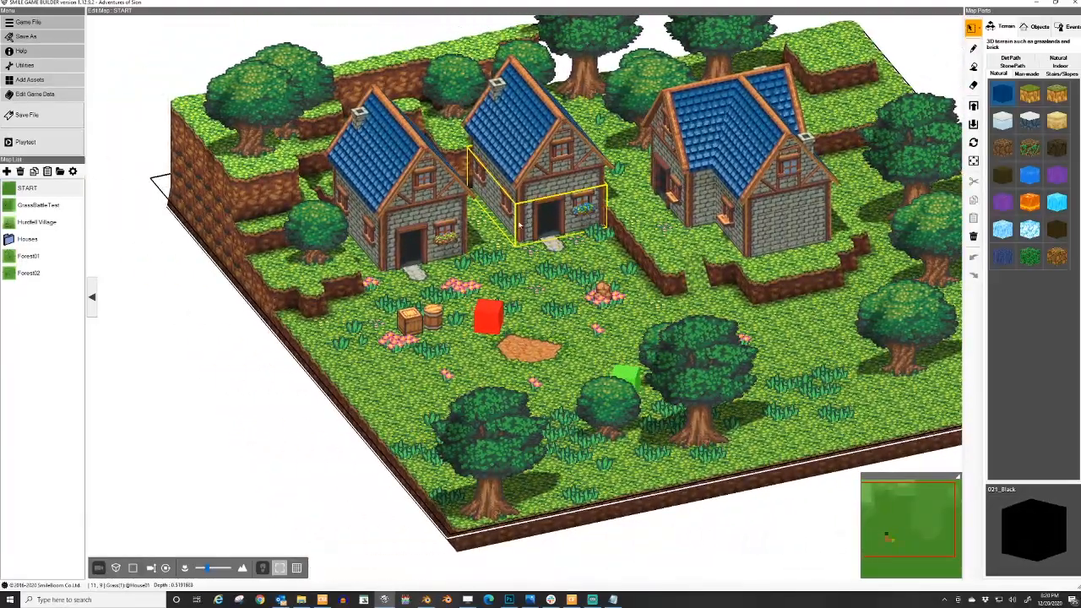
{"action": "scroll", "coordinate": [532, 215], "scroll_direction": "up", "scroll_amount": 1}
{"action": "right_click_drag", "start_coordinate": [537, 235], "coordinate": [620, 254]}
{"action": "right_click_drag", "start_coordinate": [671, 276], "coordinate": [594, 292]}
{"action": "middle_click_drag", "start_coordinate": [595, 292], "coordinate": [625, 260]}
{"action": "right_click_drag", "start_coordinate": [567, 259], "coordinate": [601, 270]}
{"action": "middle_click_drag", "start_coordinate": [600, 270], "coordinate": [682, 299]}
{"action": "right_click_drag", "start_coordinate": [682, 298], "coordinate": [636, 323]}
{"action": "middle_click_drag", "start_coordinate": [637, 324], "coordinate": [604, 315]}
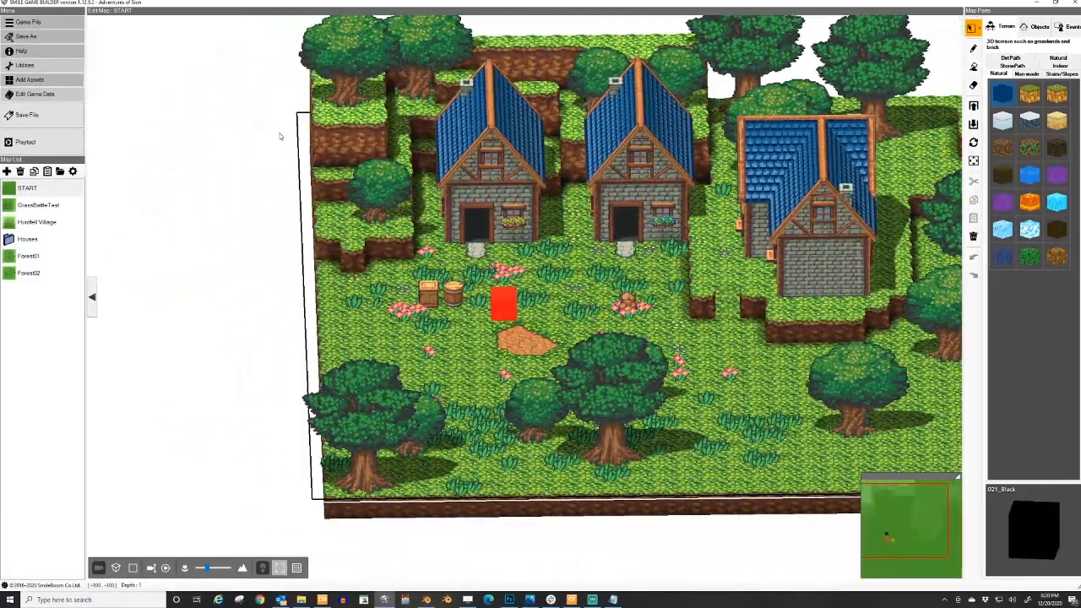
- Import House01.fbx as a map object with FBX optimization enabled and scale 0.010, and show the House category
{"action": "left_click", "coordinate": [480, 181]}
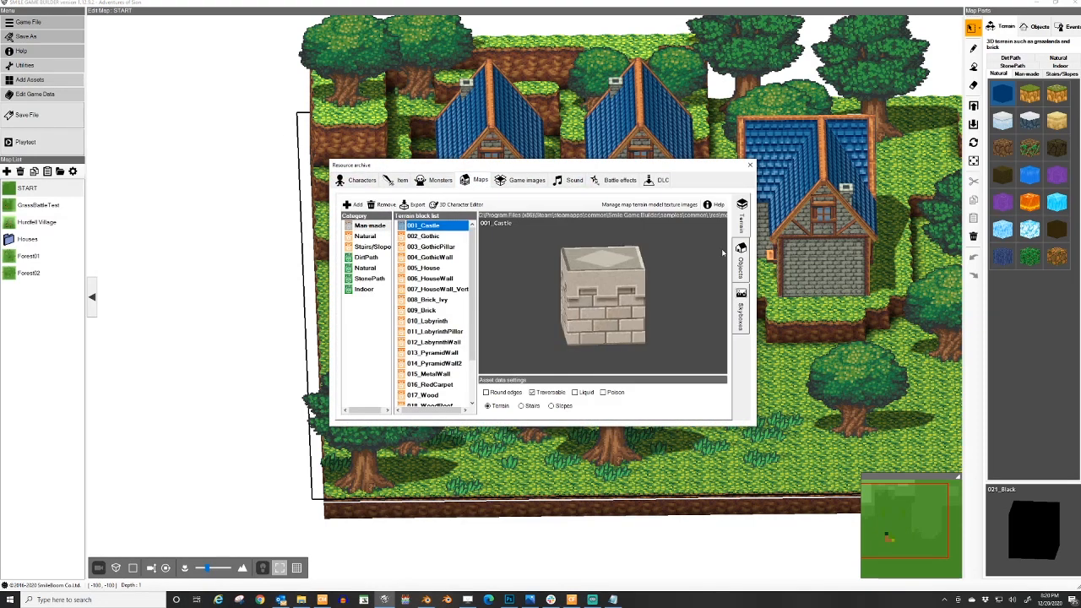
{"action": "left_click", "coordinate": [742, 255]}
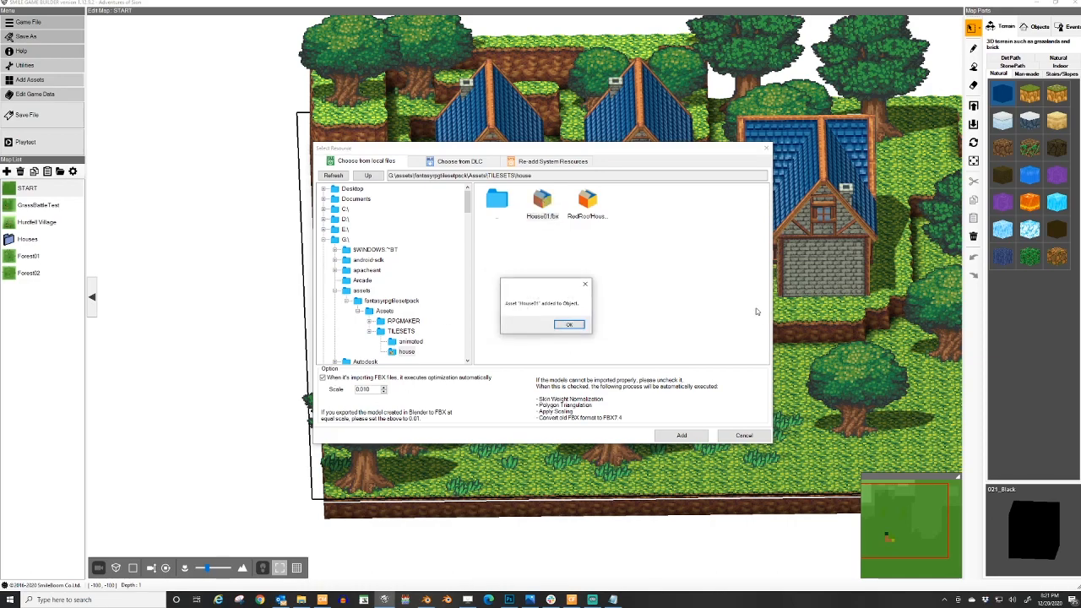
{"action": "left_click", "coordinate": [568, 325]}
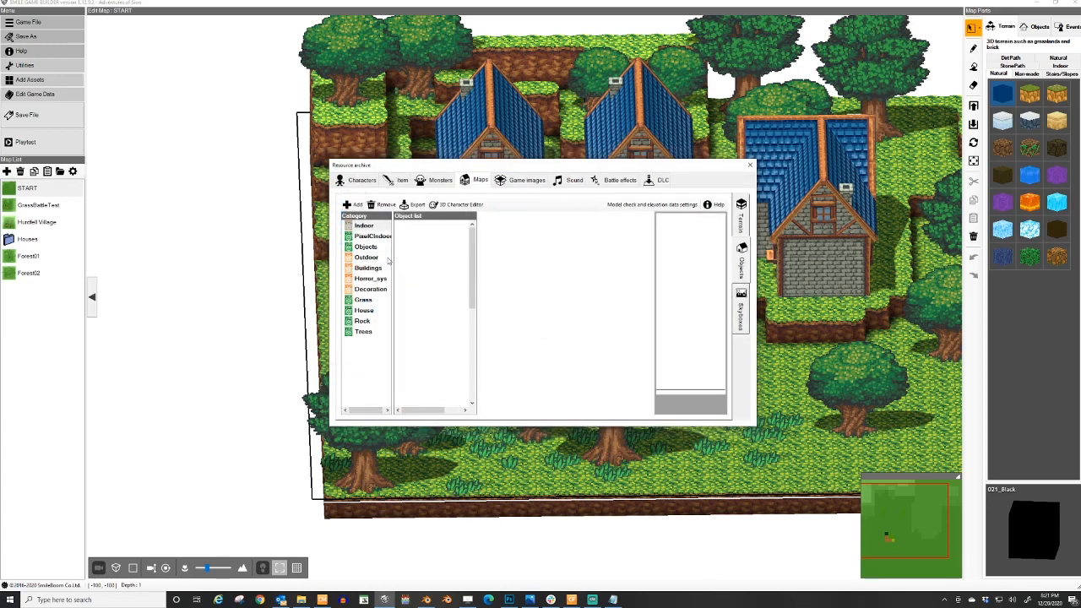
{"action": "left_click", "coordinate": [364, 301]}
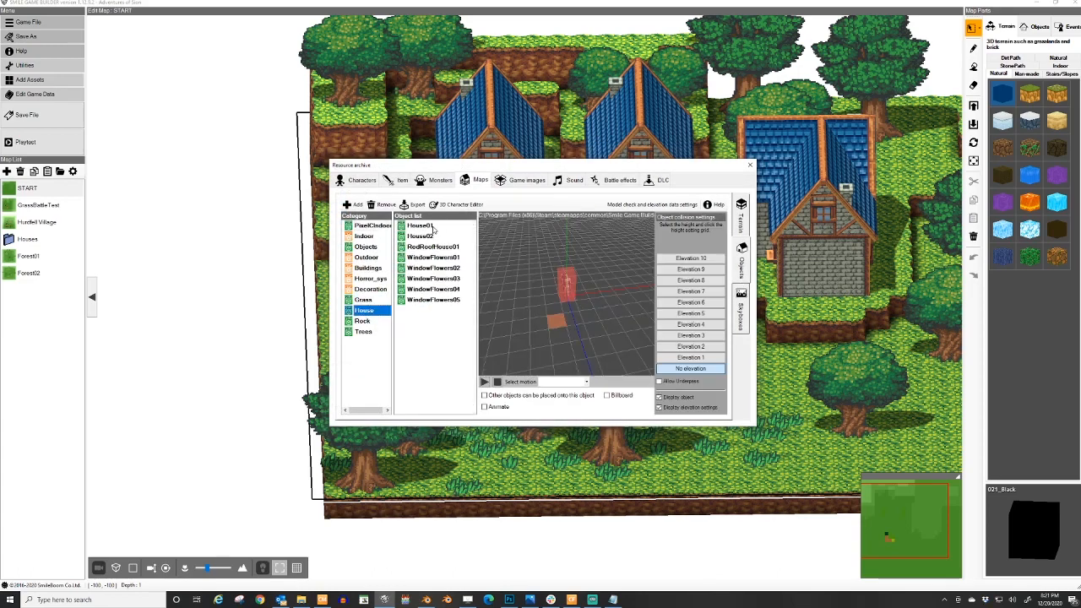
- Preview the imported House01 object, close the resource archive and examine the red-roofed houses on the START map
{"action": "left_click", "coordinate": [430, 227]}
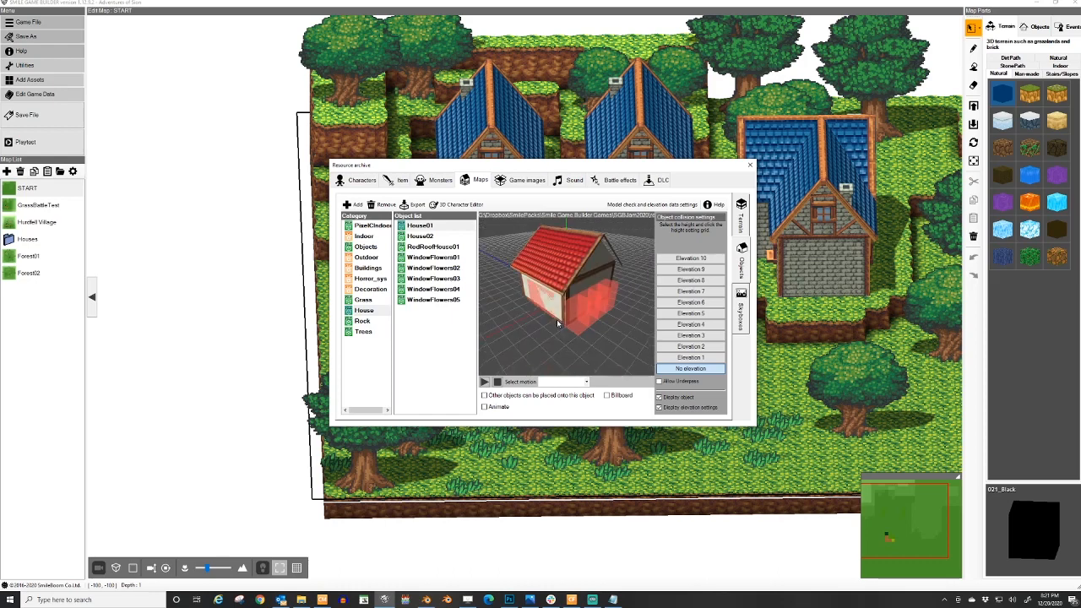
{"action": "left_click", "coordinate": [749, 166]}
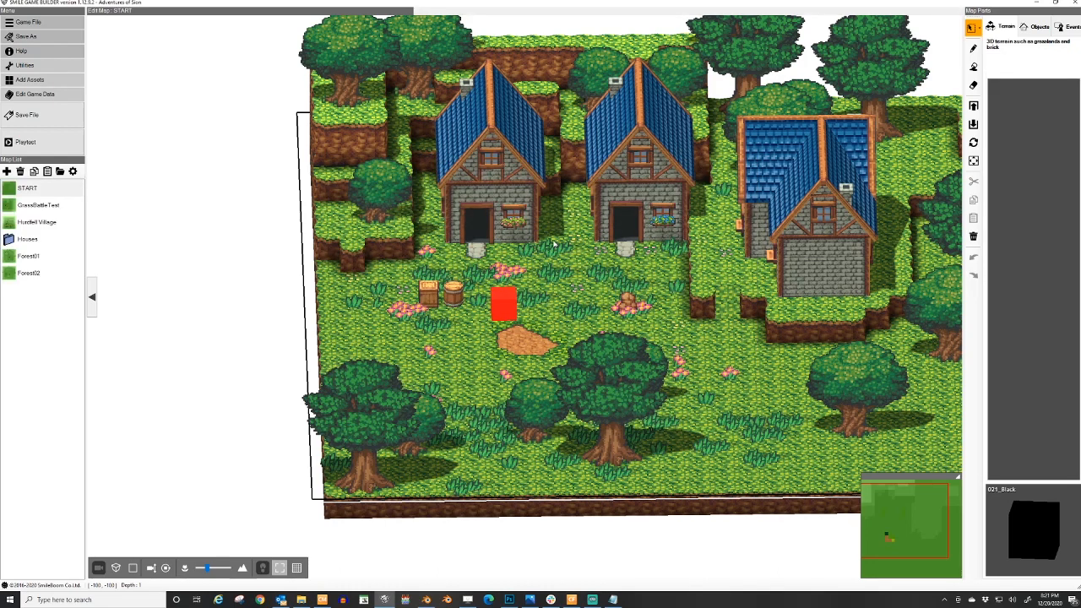
{"action": "middle_click_drag", "start_coordinate": [577, 287], "coordinate": [610, 301]}
{"action": "middle_click_drag", "start_coordinate": [543, 290], "coordinate": [565, 295]}
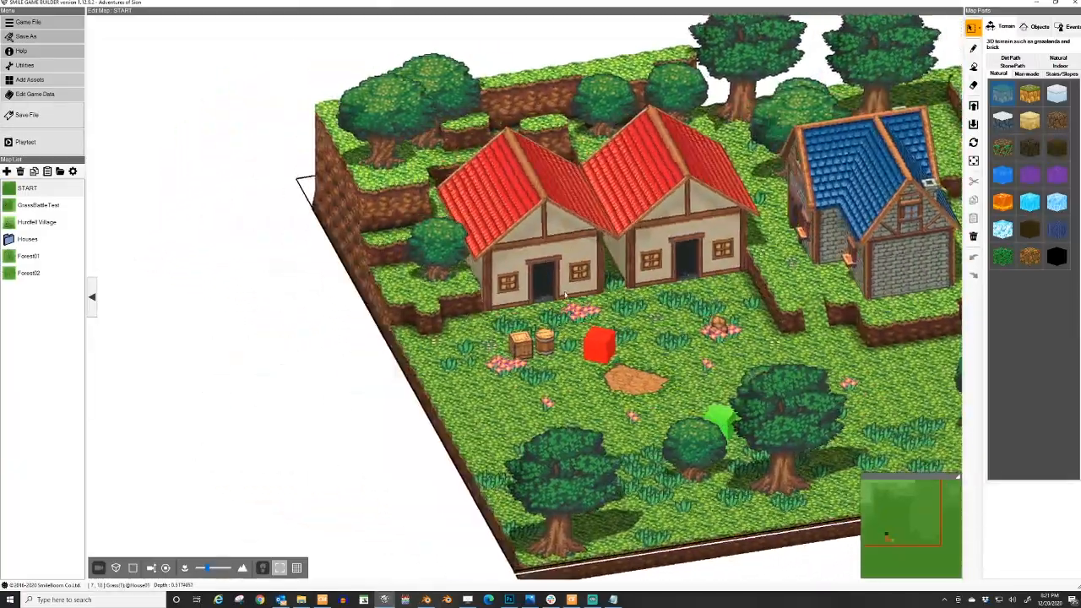
{"action": "scroll", "coordinate": [564, 293], "scroll_direction": "up", "scroll_amount": 4}
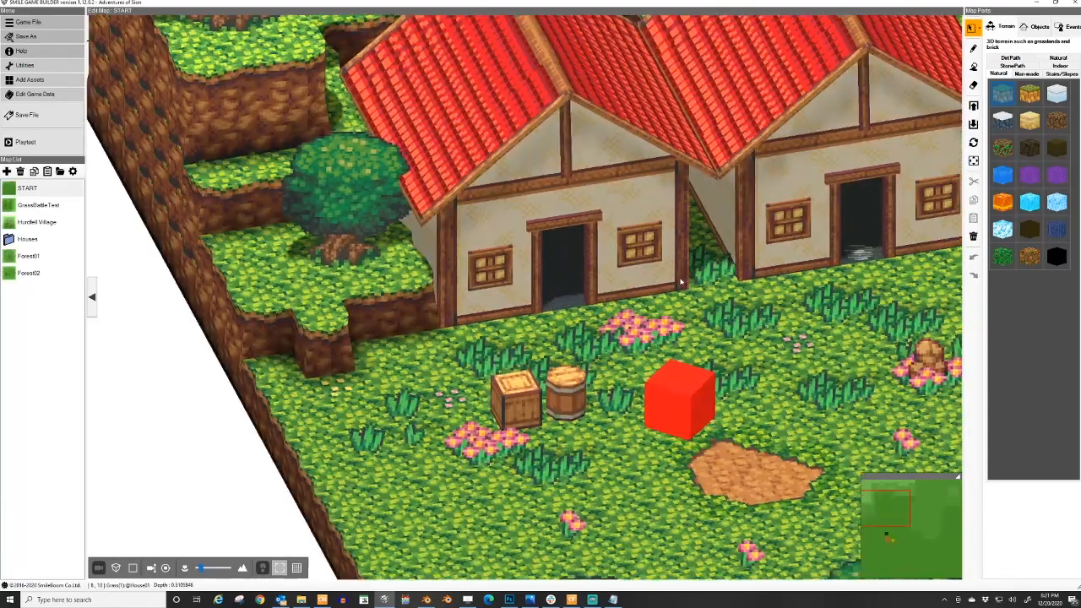
- Move the window flowers and the stone doorstep forward to the front of the left red-roofed house
{"action": "middle_click_drag", "start_coordinate": [681, 283], "coordinate": [568, 312]}
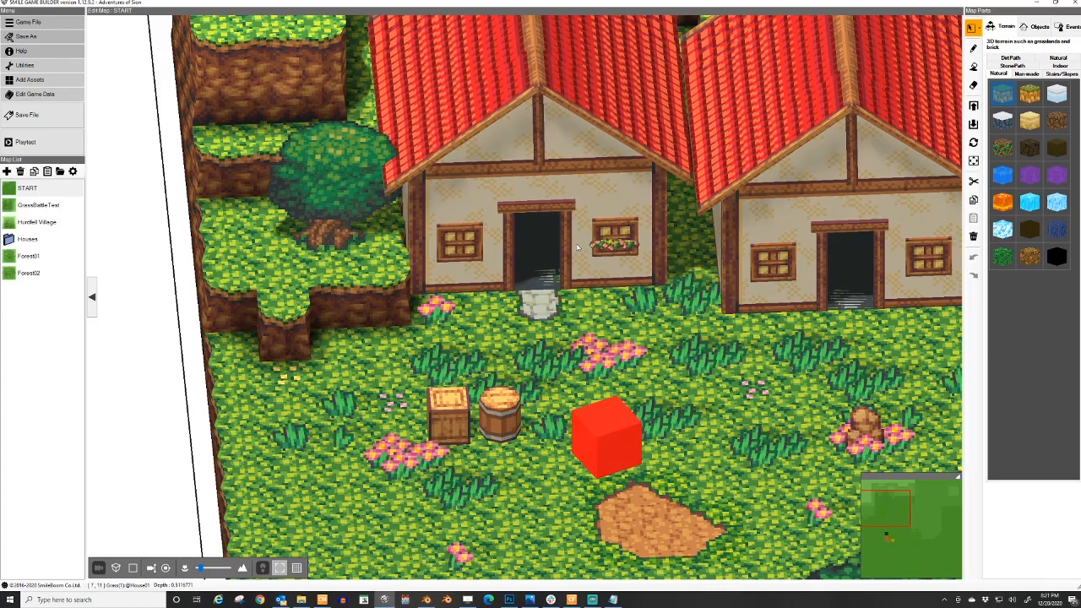
{"action": "left_click", "coordinate": [577, 247]}
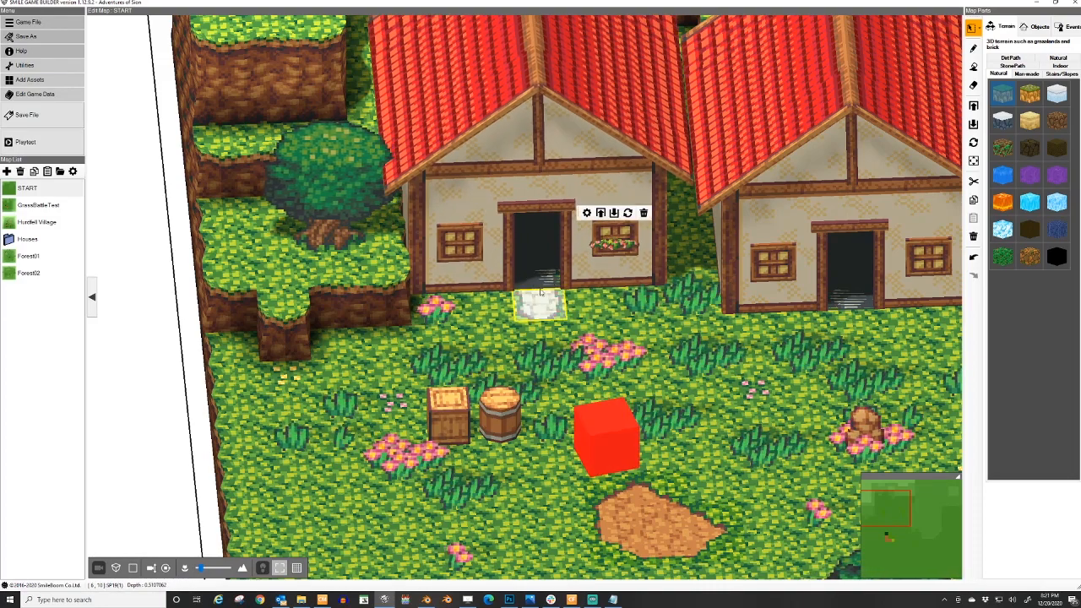
{"action": "middle_click_drag", "start_coordinate": [541, 293], "coordinate": [608, 262]}
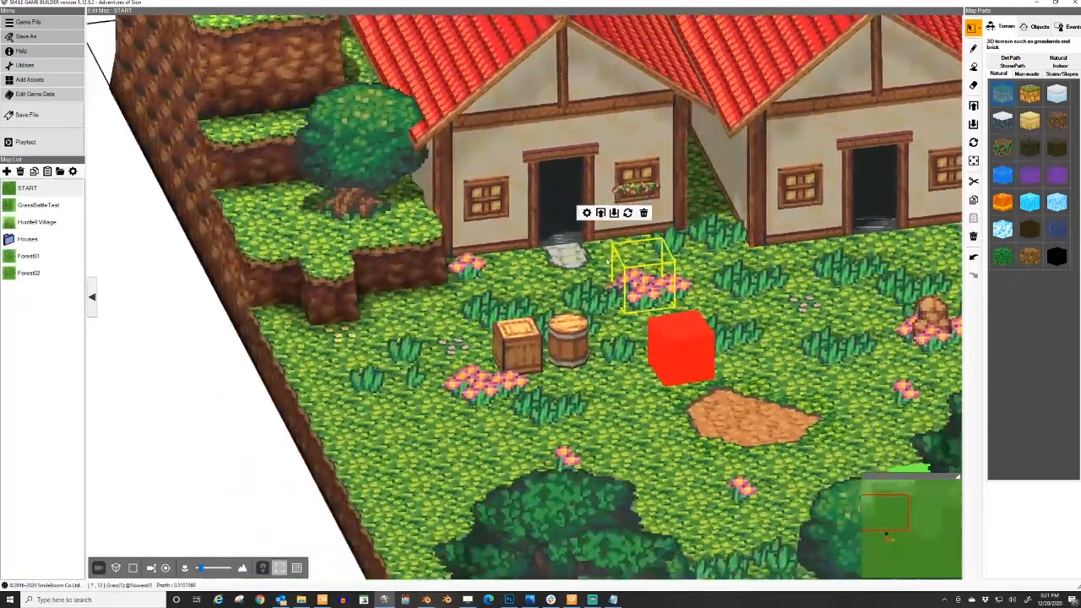
{"action": "right_click_drag", "start_coordinate": [607, 262], "coordinate": [588, 283]}
- Switch to Blender and raise the inner edge of the doorway's floor face slightly along the global Z axis
{"action": "key", "text": "alt+Tab"}
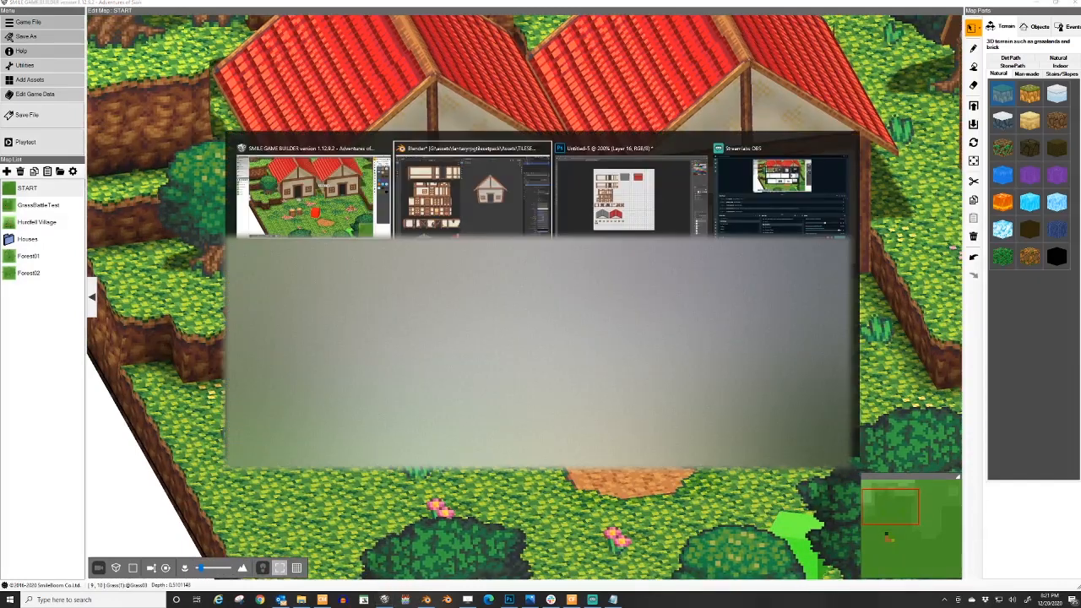
{"action": "scroll", "coordinate": [654, 329], "scroll_direction": "up", "scroll_amount": 8}
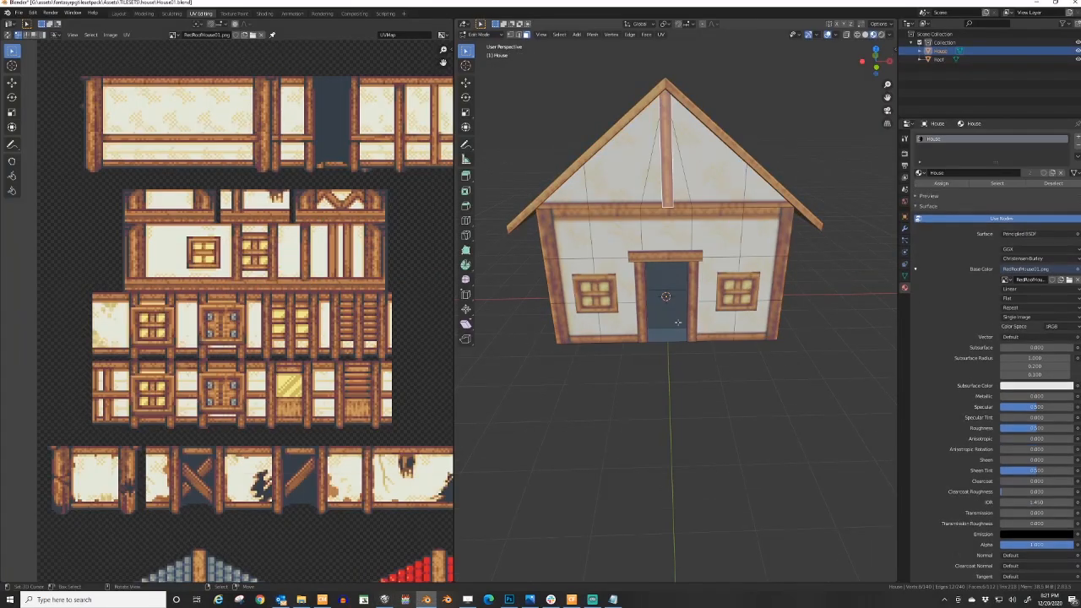
{"action": "middle_click_drag", "start_coordinate": [674, 327], "coordinate": [669, 363]}
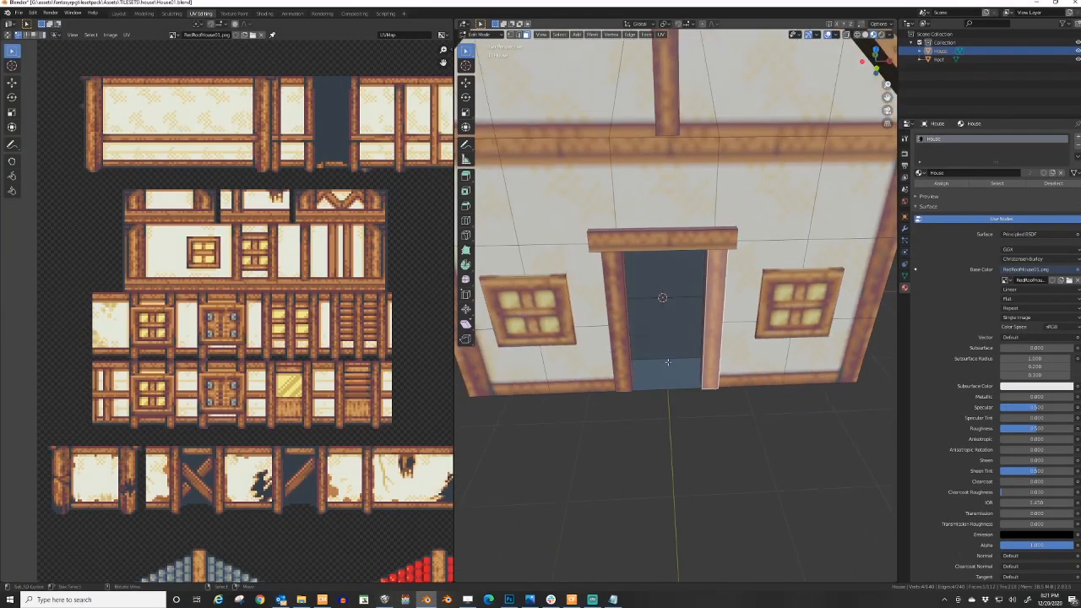
{"action": "right_click", "coordinate": [667, 372]}
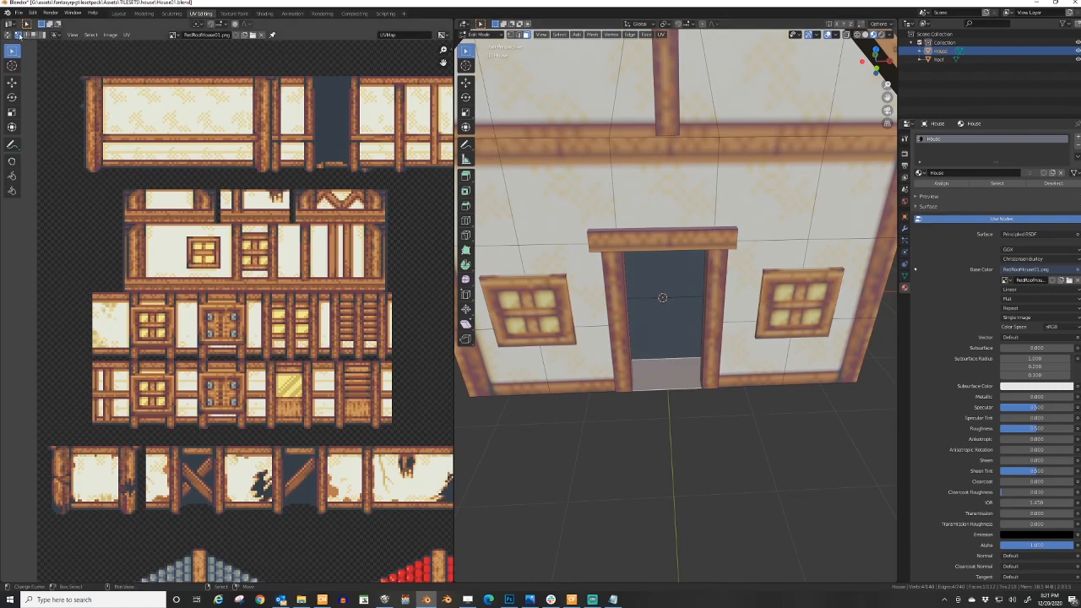
{"action": "left_click", "coordinate": [510, 36]}
{"action": "middle_click_drag", "start_coordinate": [731, 361], "coordinate": [773, 355]}
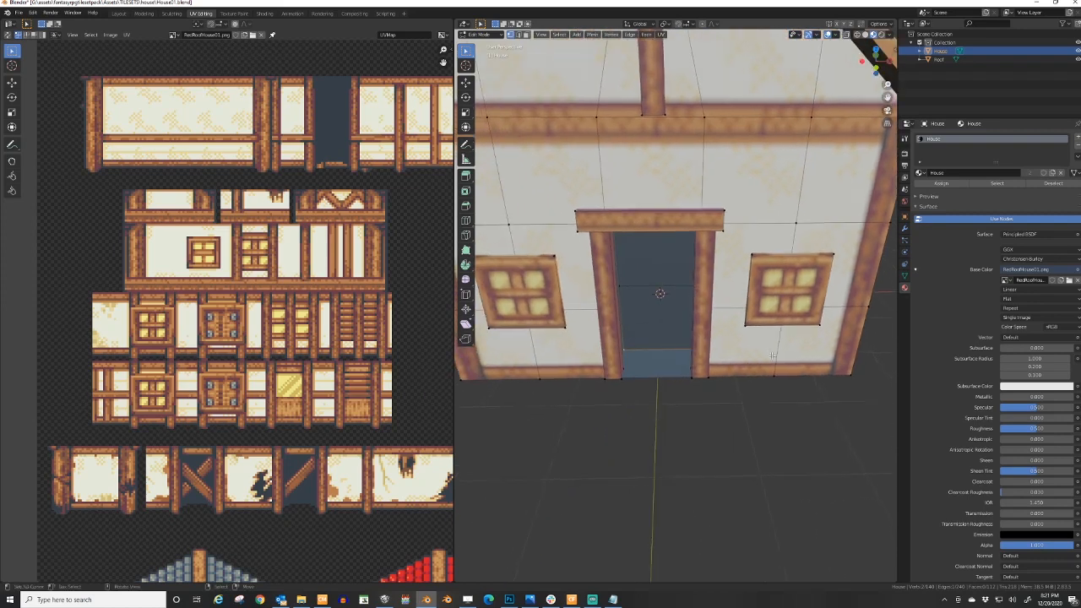
{"action": "key", "text": "g"}
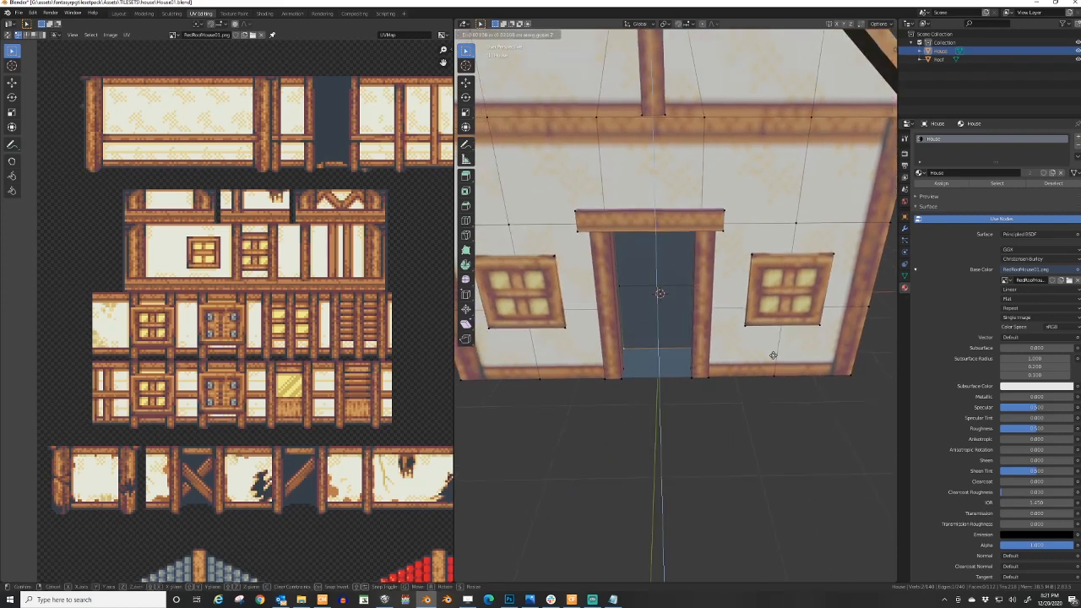
{"action": "left_click", "coordinate": [773, 355]}
- Export the corrected model as FBX, overwriting House01.fbx in the TILESETS house folder
{"action": "left_click", "coordinate": [15, 12]}
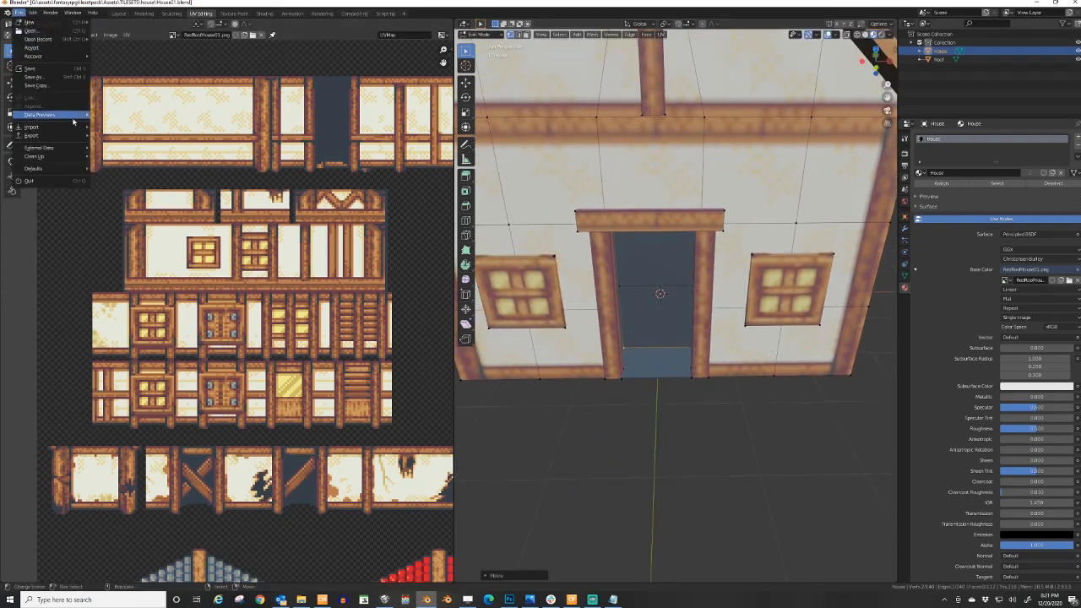
{"action": "mouse_move", "coordinate": [65, 135]}
{"action": "left_click", "coordinate": [148, 186]}
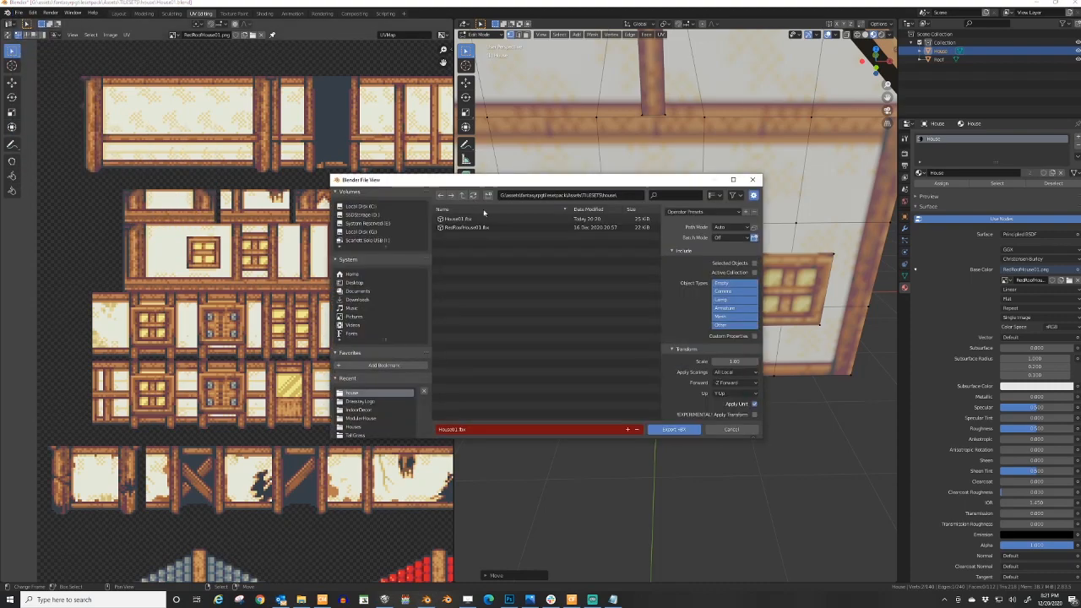
{"action": "left_click", "coordinate": [674, 429]}
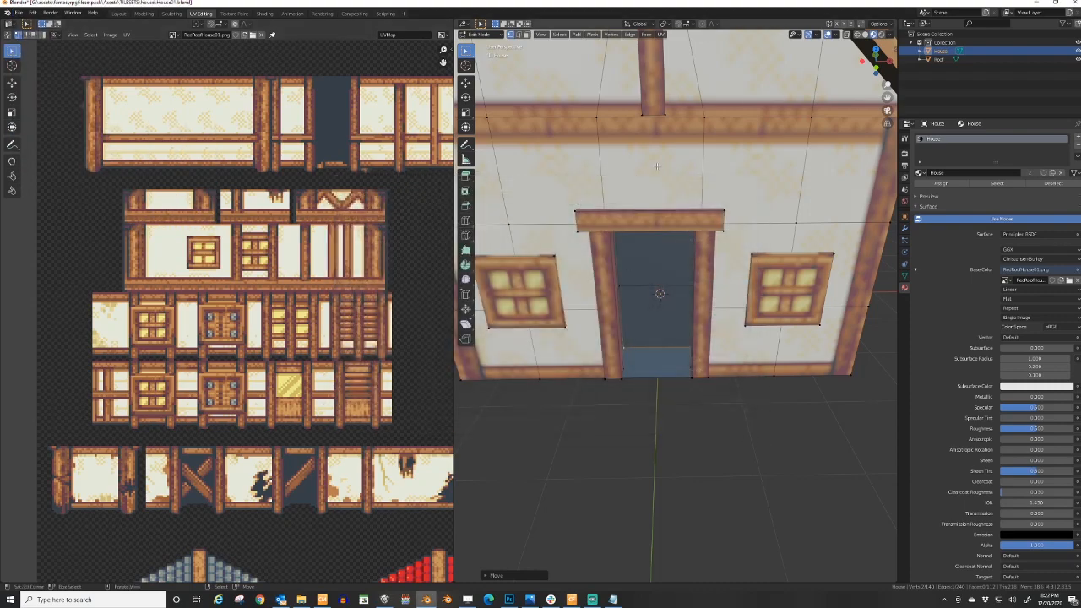
- Switch to SMILE GAME BUILDER, re-import House01.fbx as a map object with optimization enabled and scale 0.010, and close the resource archive
{"action": "key", "text": "alt+Tab"}
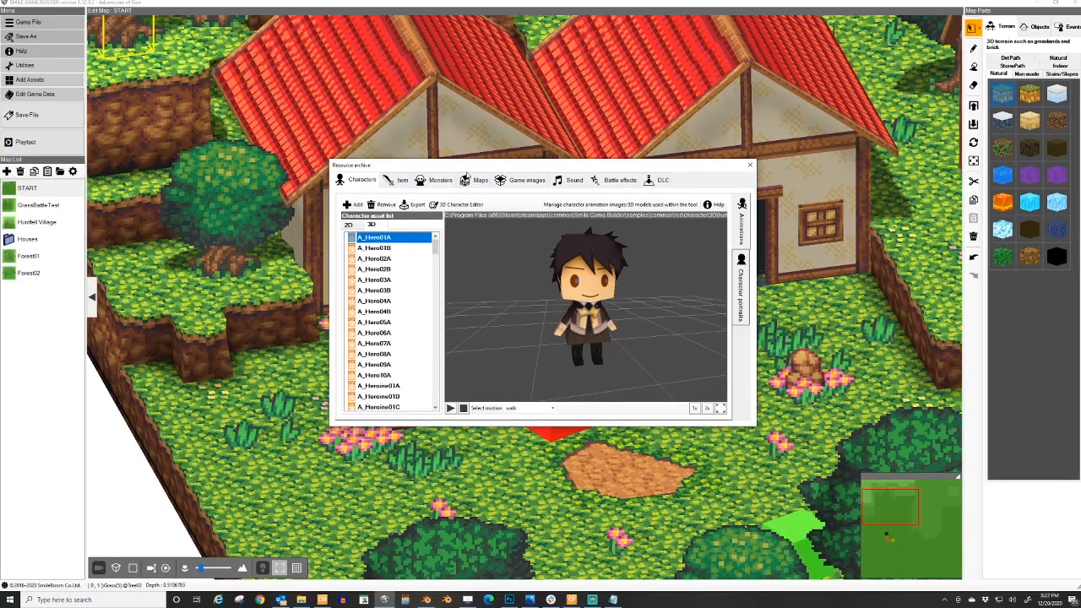
{"action": "left_click", "coordinate": [477, 181]}
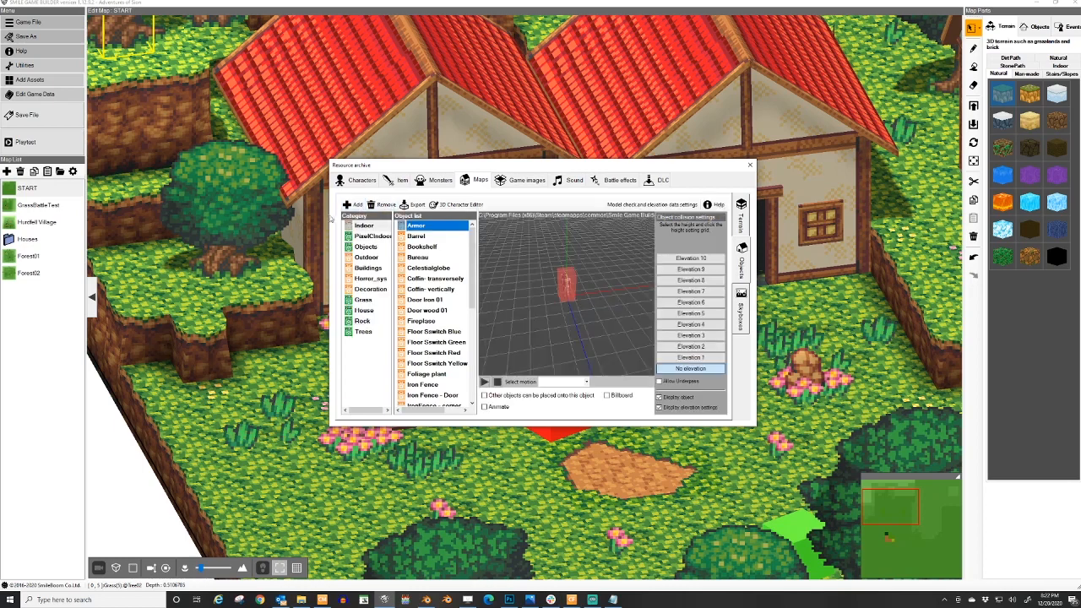
{"action": "left_click", "coordinate": [353, 205]}
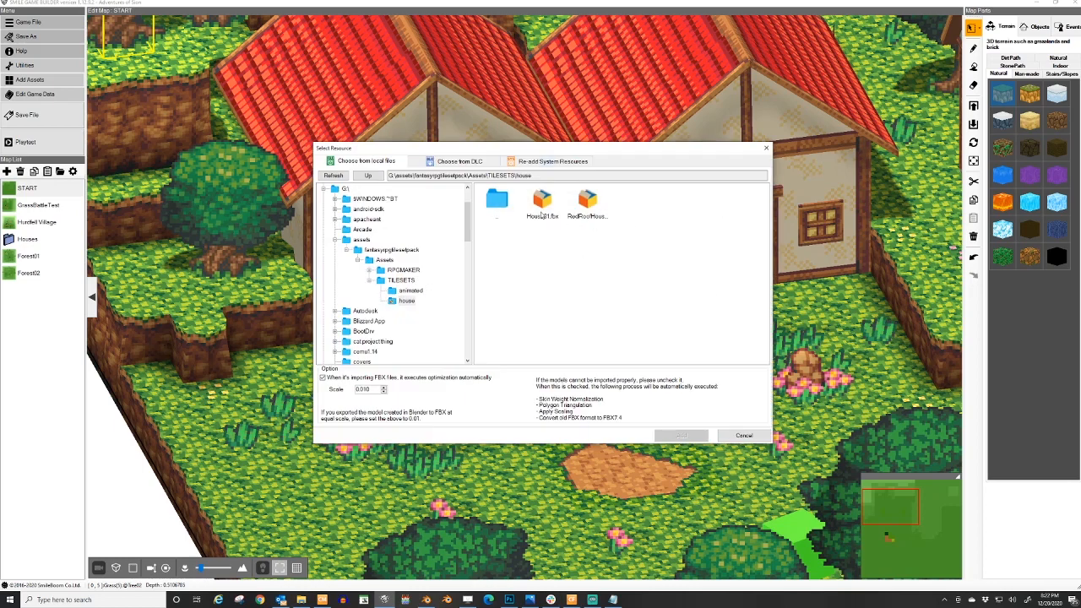
{"action": "left_click", "coordinate": [554, 331]}
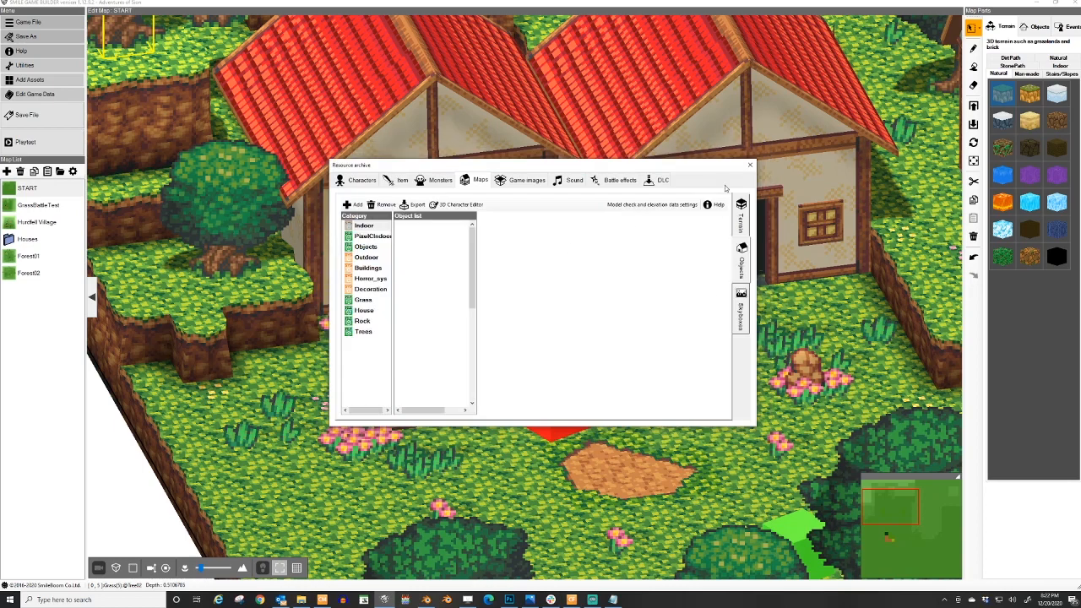
{"action": "left_click", "coordinate": [749, 165]}
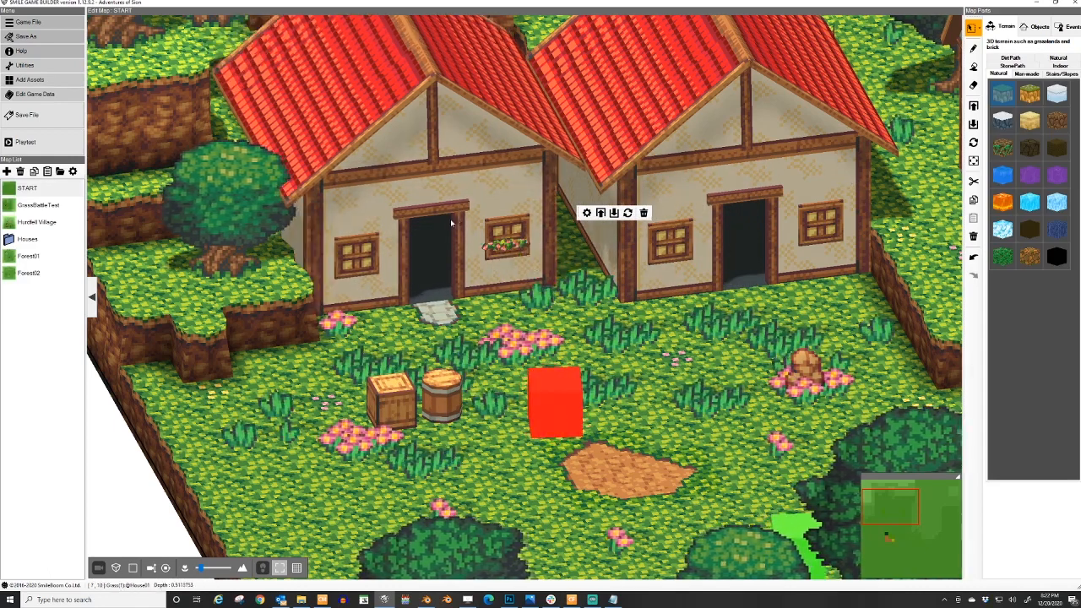
- Bring the right red-roofed house's window flowers and stone doorstep to its front, and move the left house slightly back
{"action": "scroll", "coordinate": [553, 300], "scroll_direction": "down", "scroll_amount": 3}
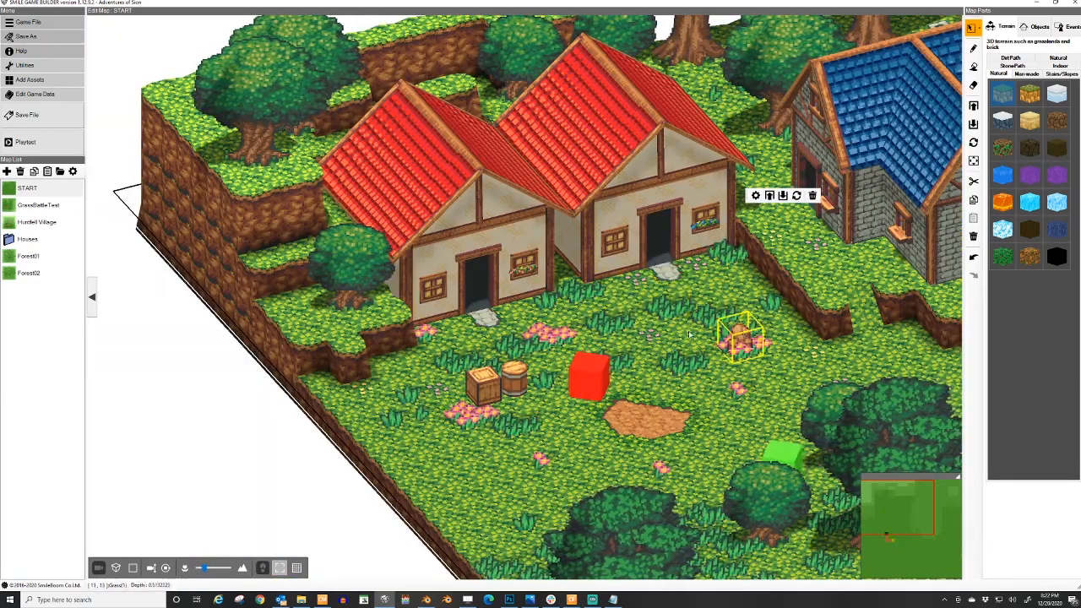
{"action": "mouse_move", "coordinate": [473, 289]}
{"action": "left_mouse_down"}
{"action": "mouse_move", "coordinate": [463, 276]}
{"action": "mouse_move", "coordinate": [474, 278]}
{"action": "left_mouse_up"}
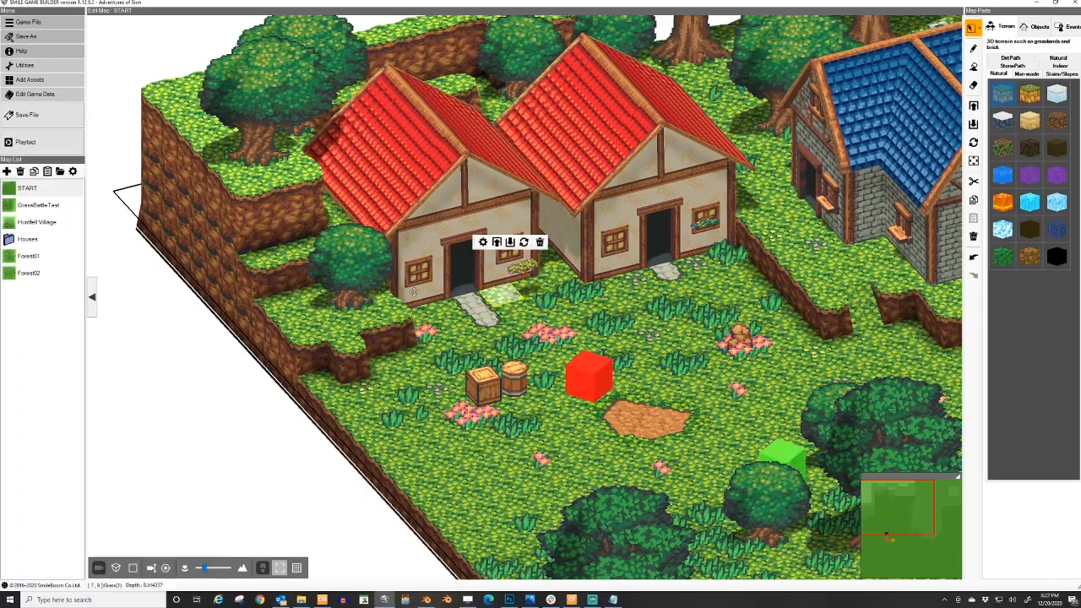
{"action": "middle_click_drag", "start_coordinate": [784, 283], "coordinate": [609, 251]}
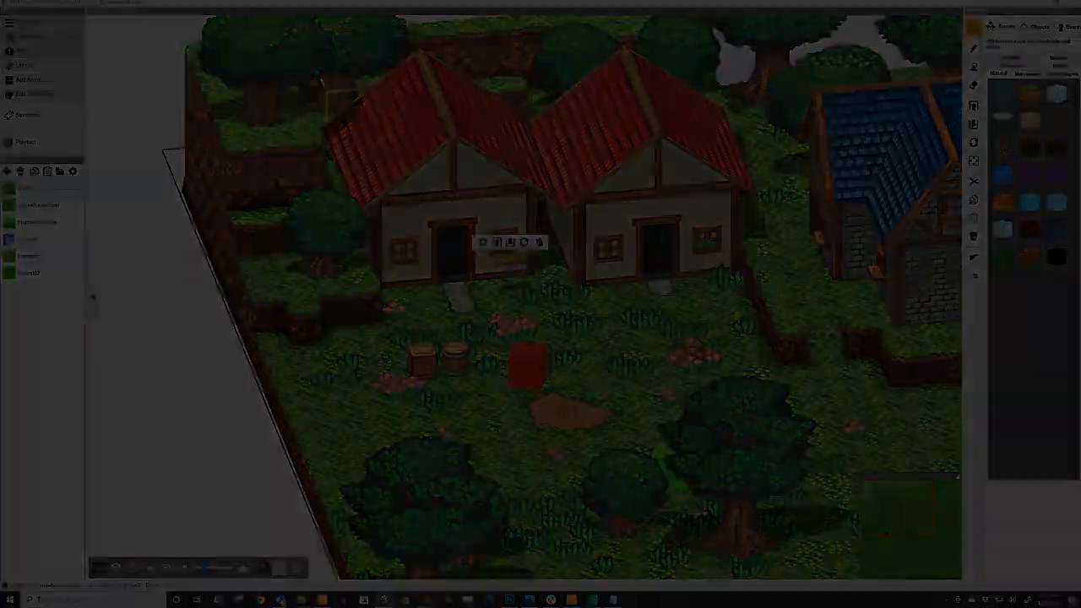